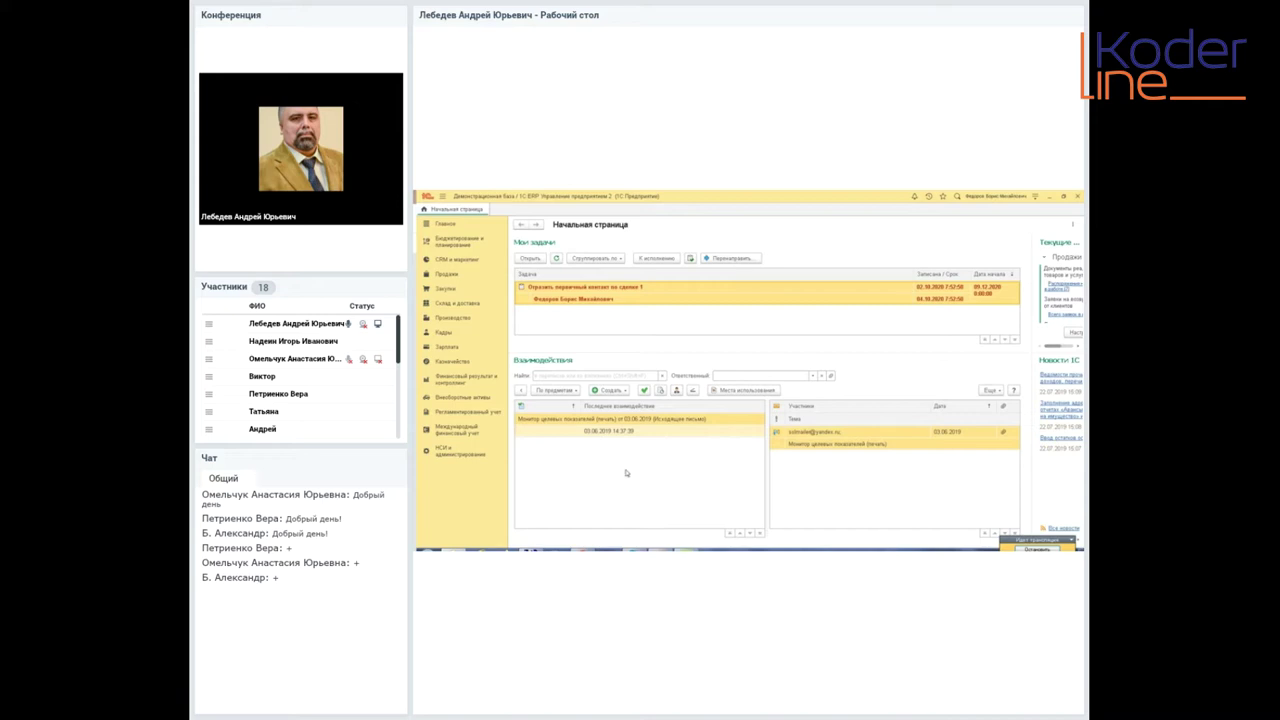
# - Open the «Казначейство и взаиморасчеты» settings in the master data and administration section
pyautogui.click(453, 454)
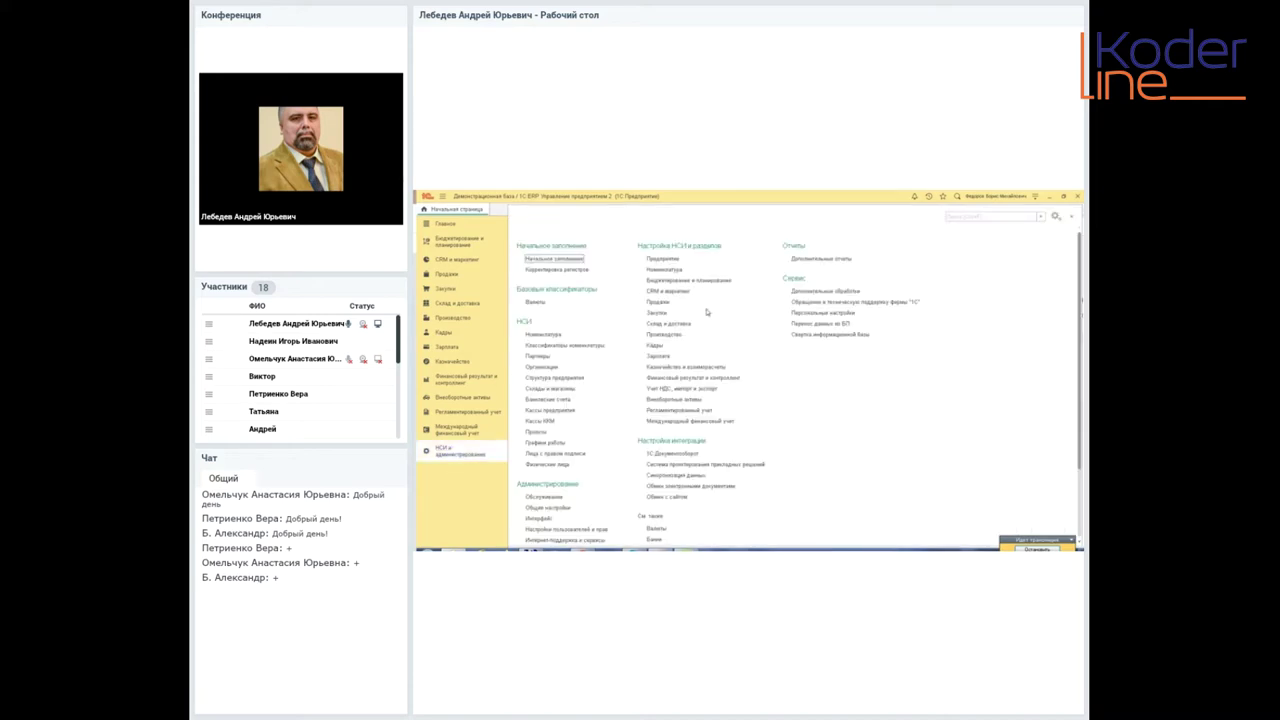
pyautogui.click(705, 367)
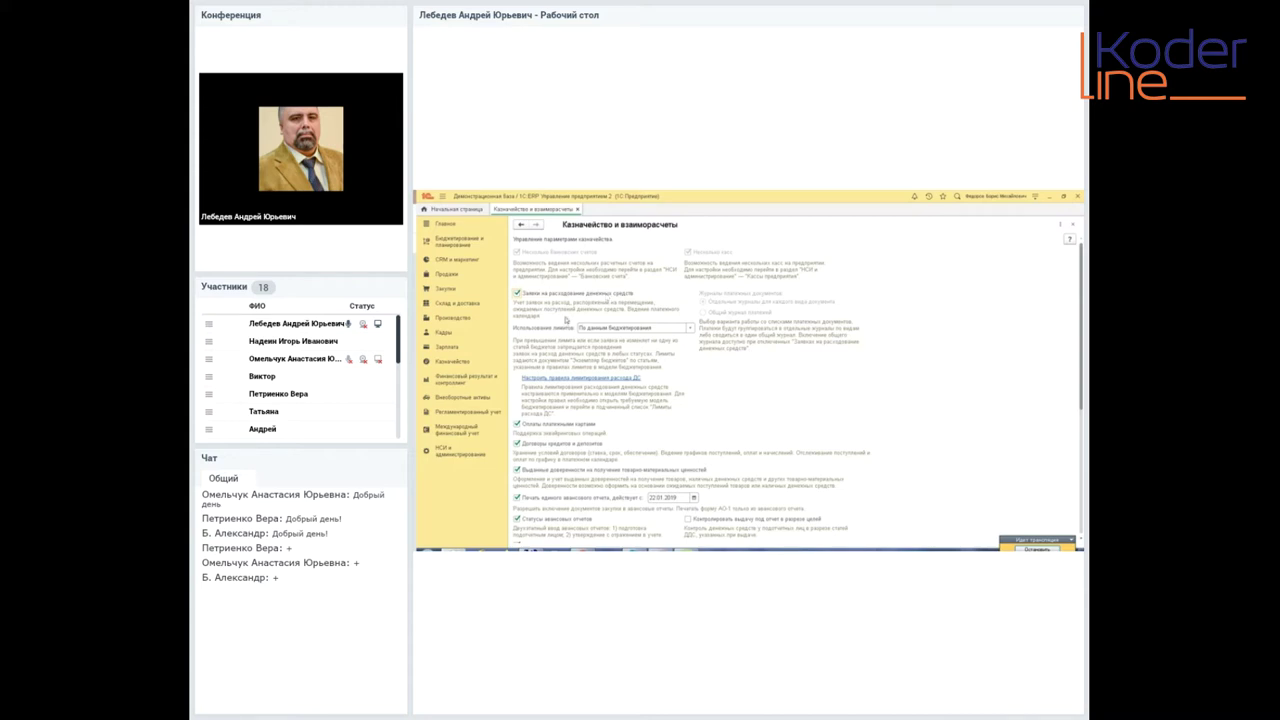
# - Open the Андромеда Плюс account from the organizations' bank accounts and check its option for write-offs without payment requests
pyautogui.click(457, 458)
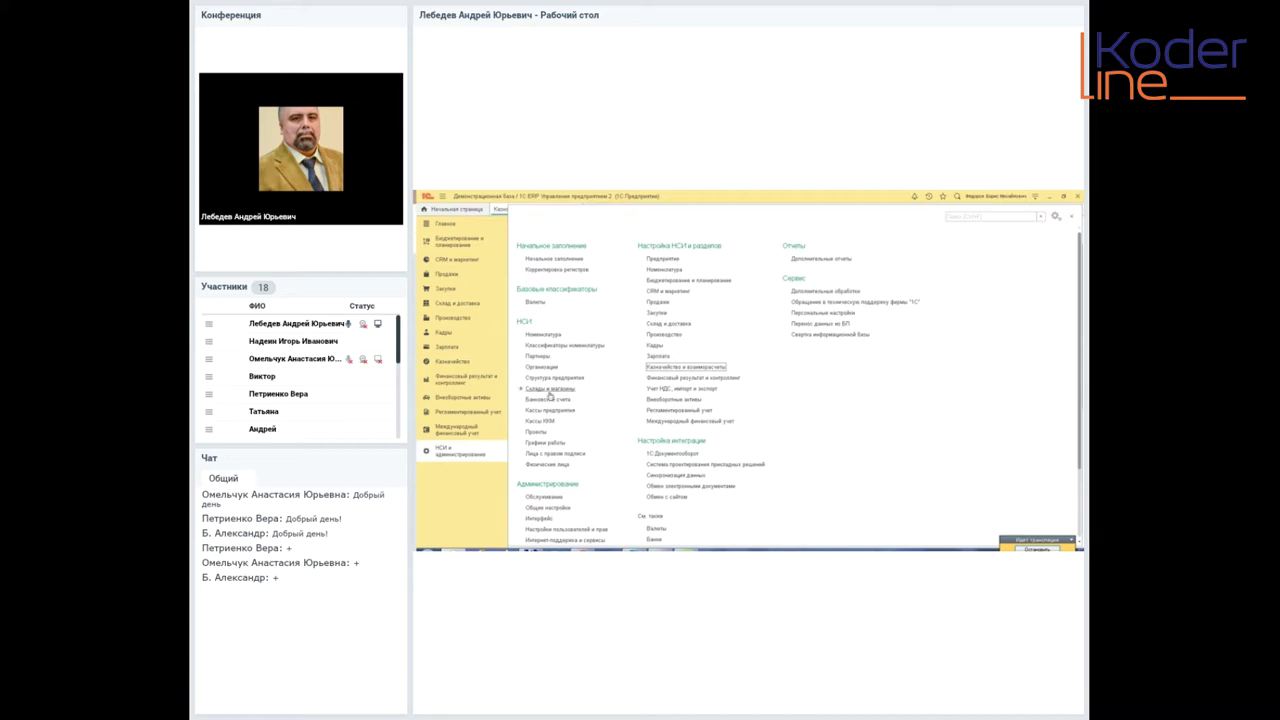
pyautogui.click(557, 400)
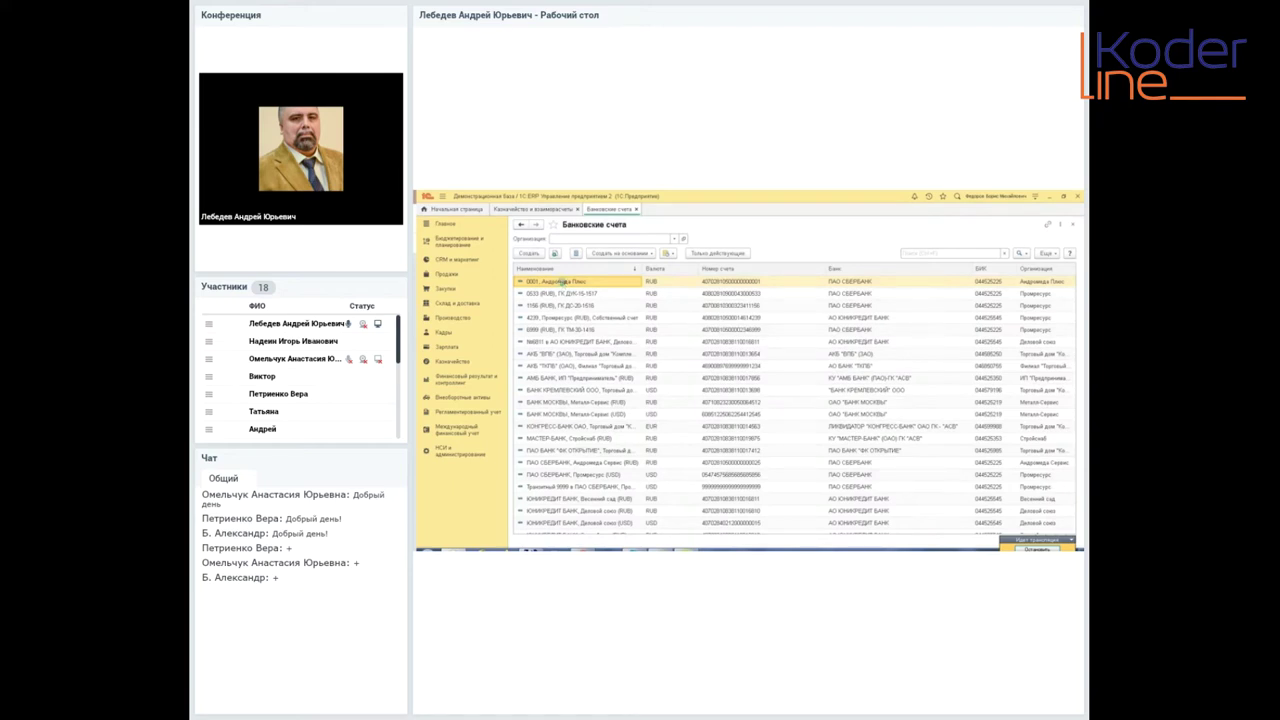
pyautogui.doubleClick(563, 282)
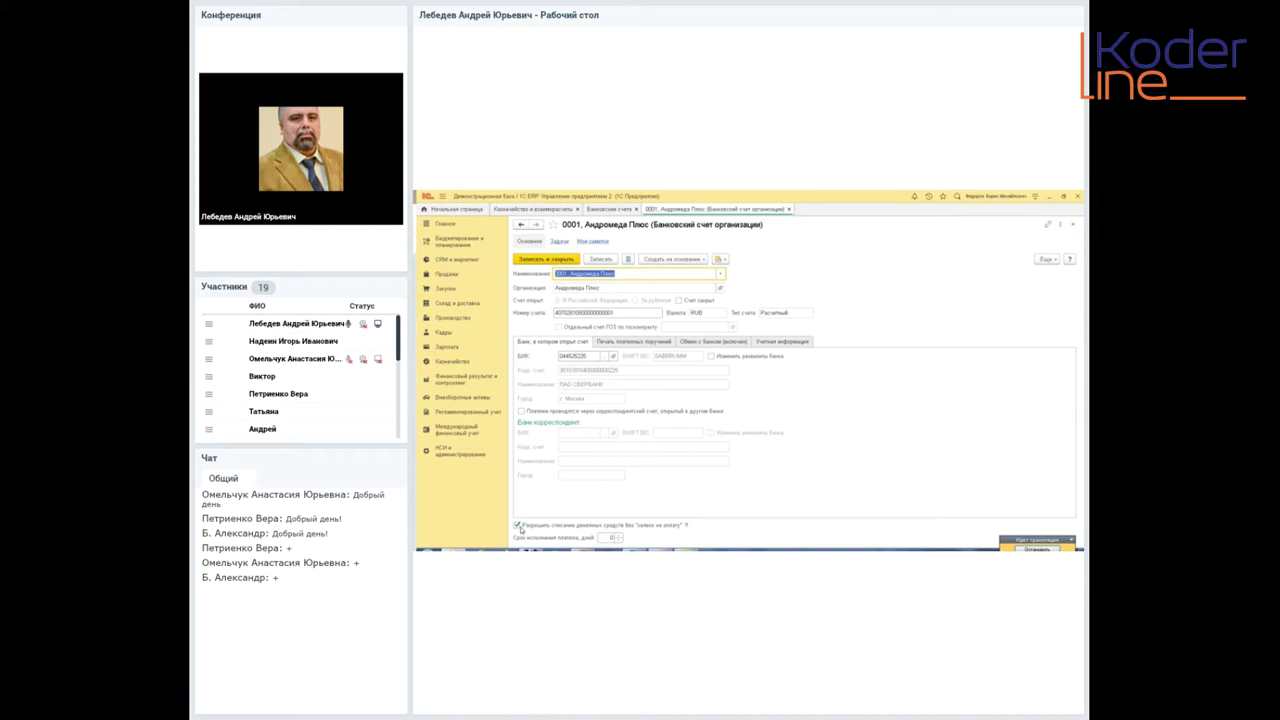
pyautogui.click(788, 209)
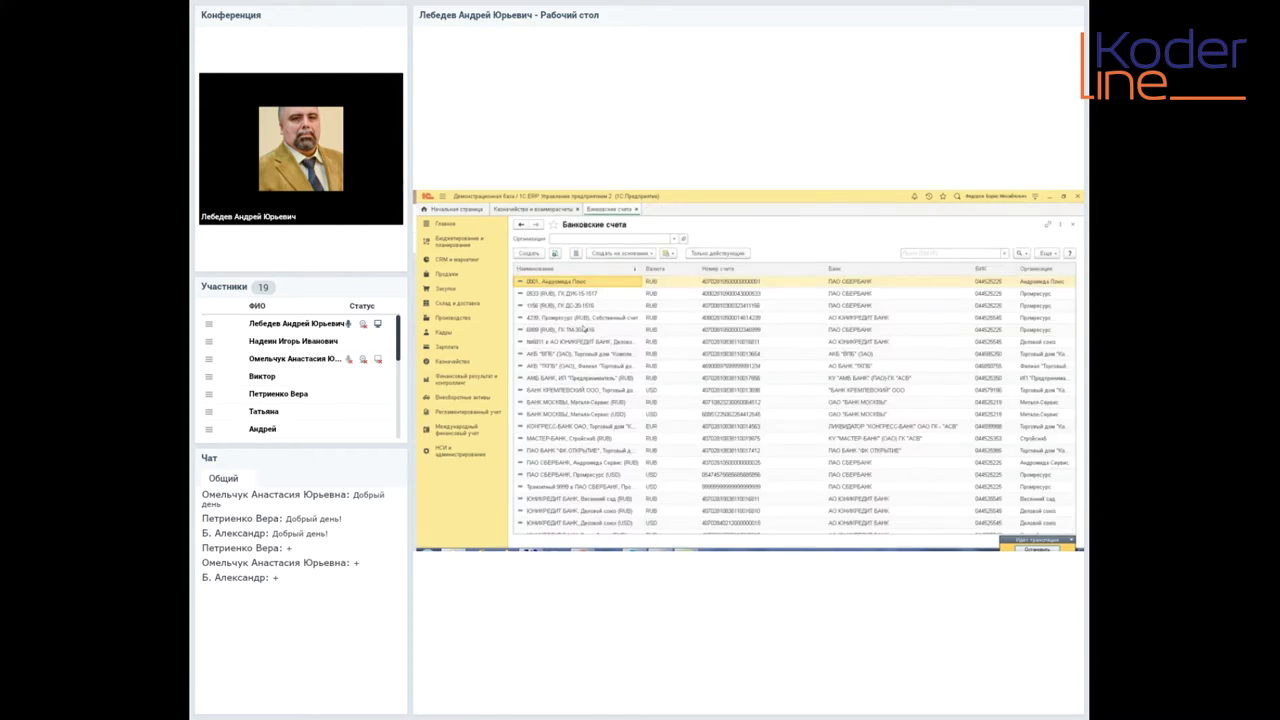
pyautogui.click(446, 451)
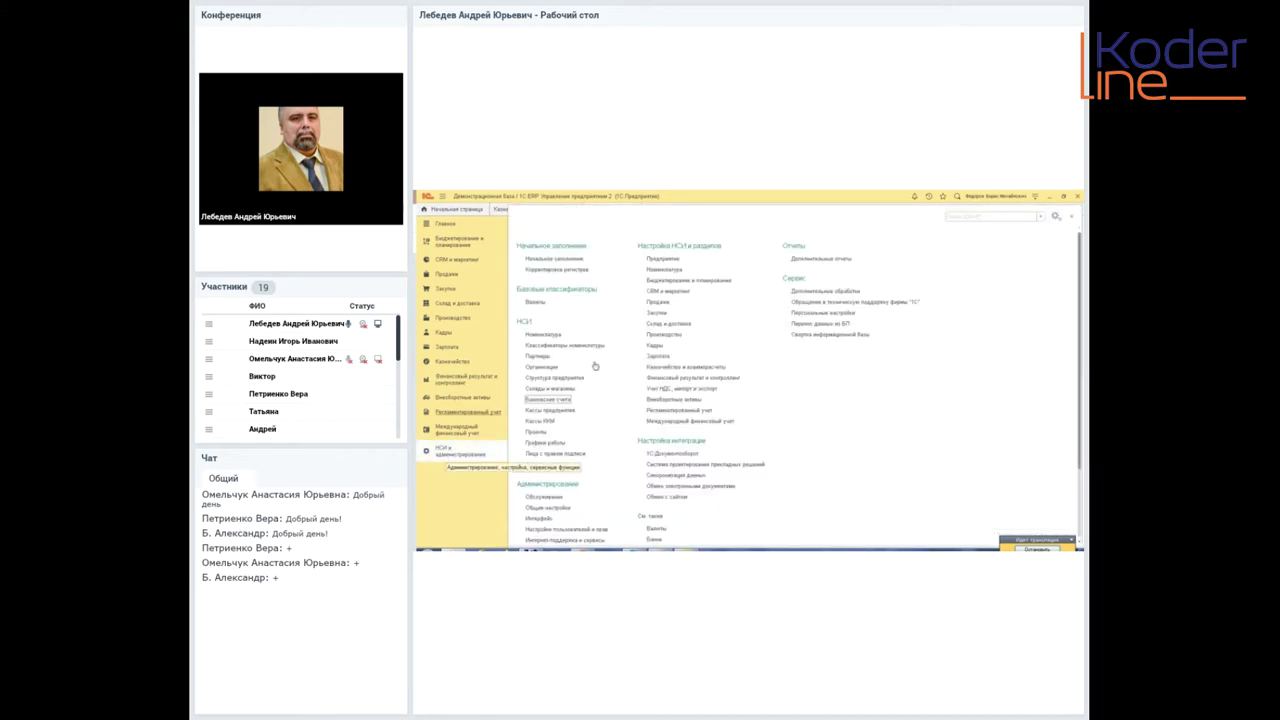
pyautogui.click(1016, 224)
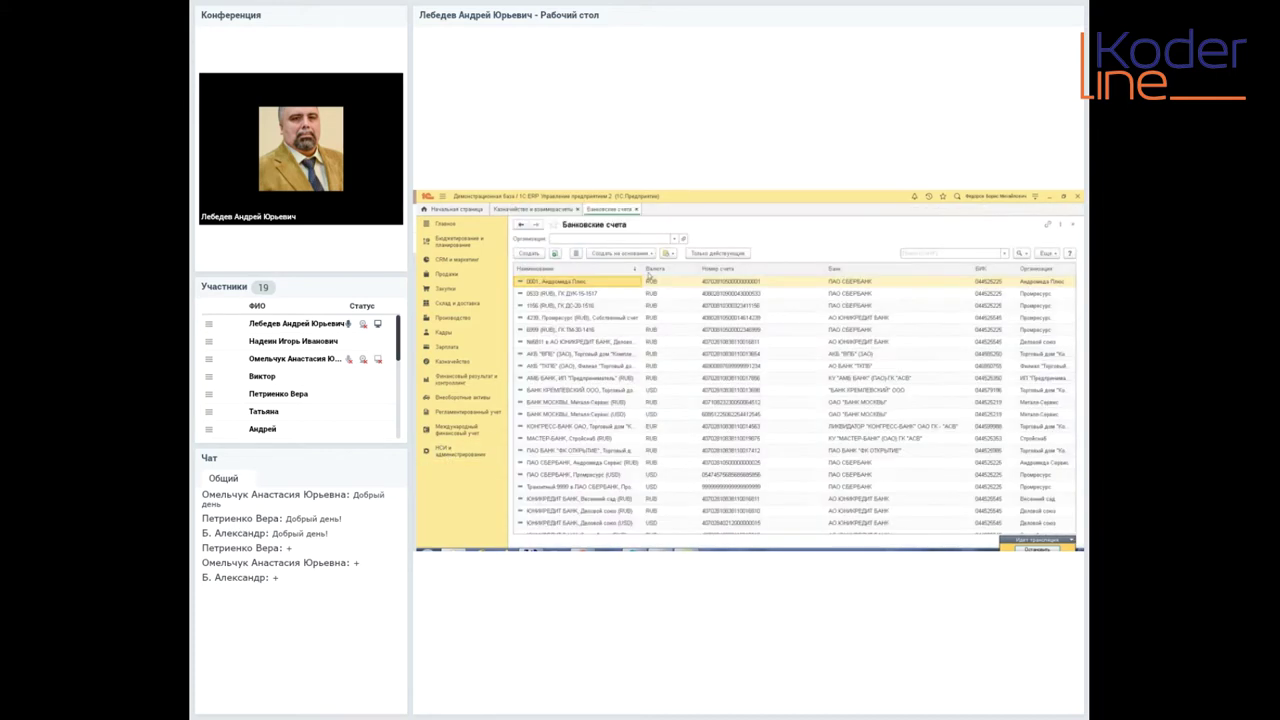
# - In the treasury settings, set limit usage to «По документам лимитов расхода ДС» and enable expense limits by organization and by department
pyautogui.click(536, 211)
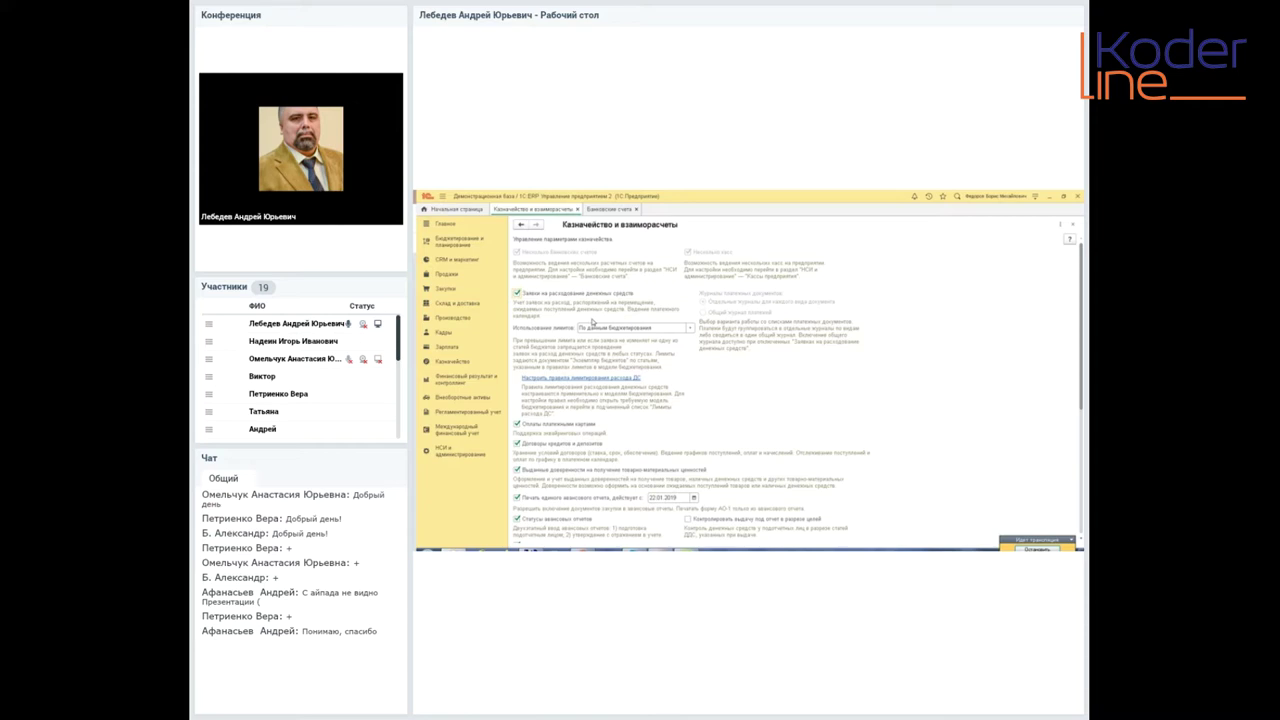
pyautogui.click(690, 327)
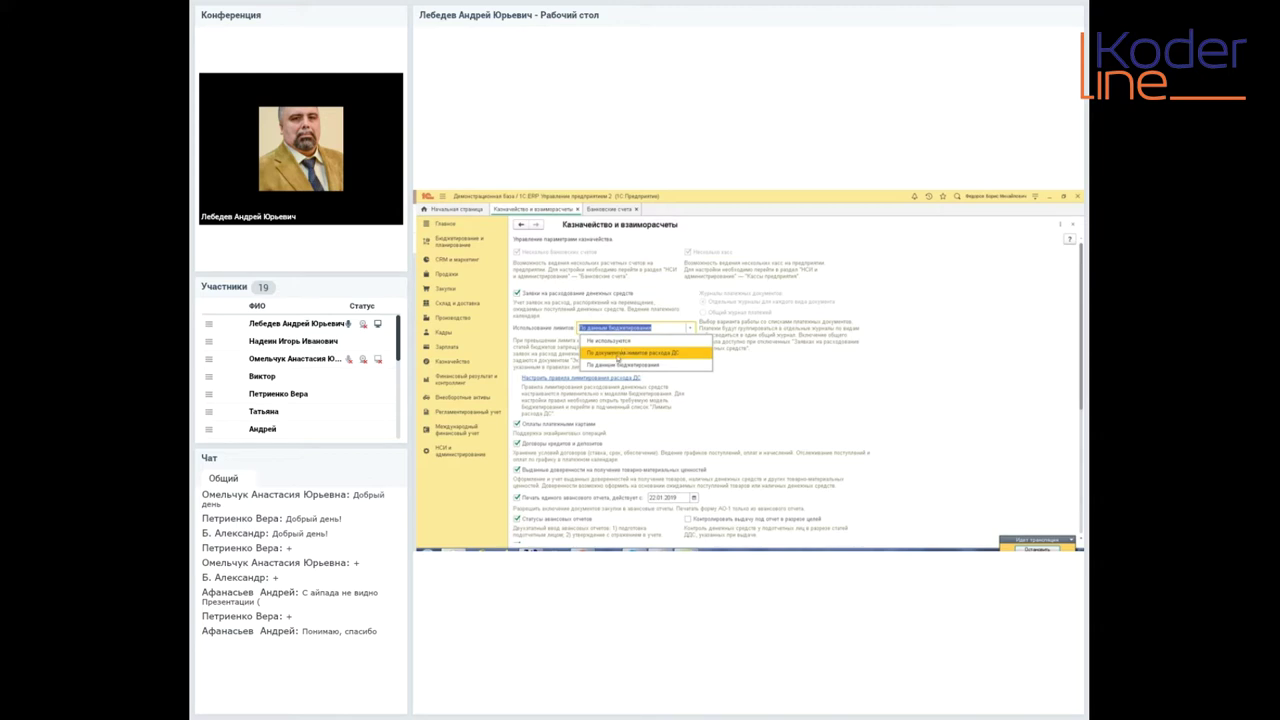
pyautogui.click(618, 355)
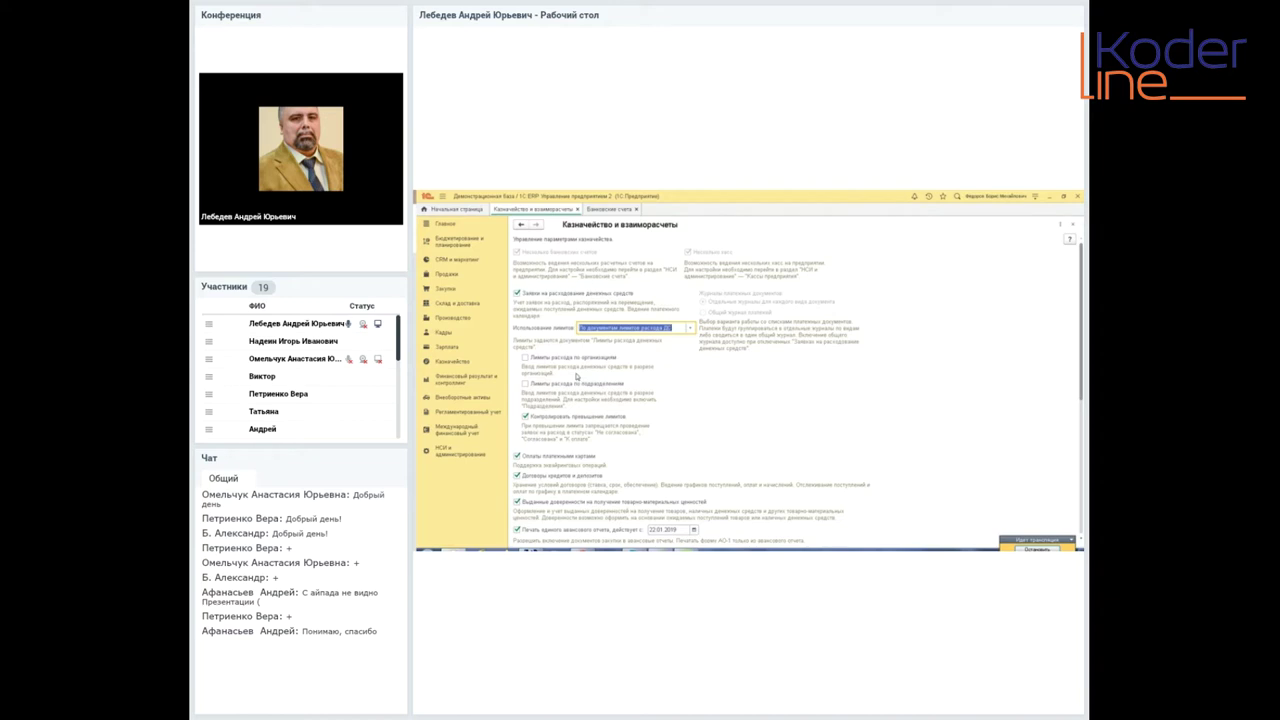
pyautogui.click(525, 357)
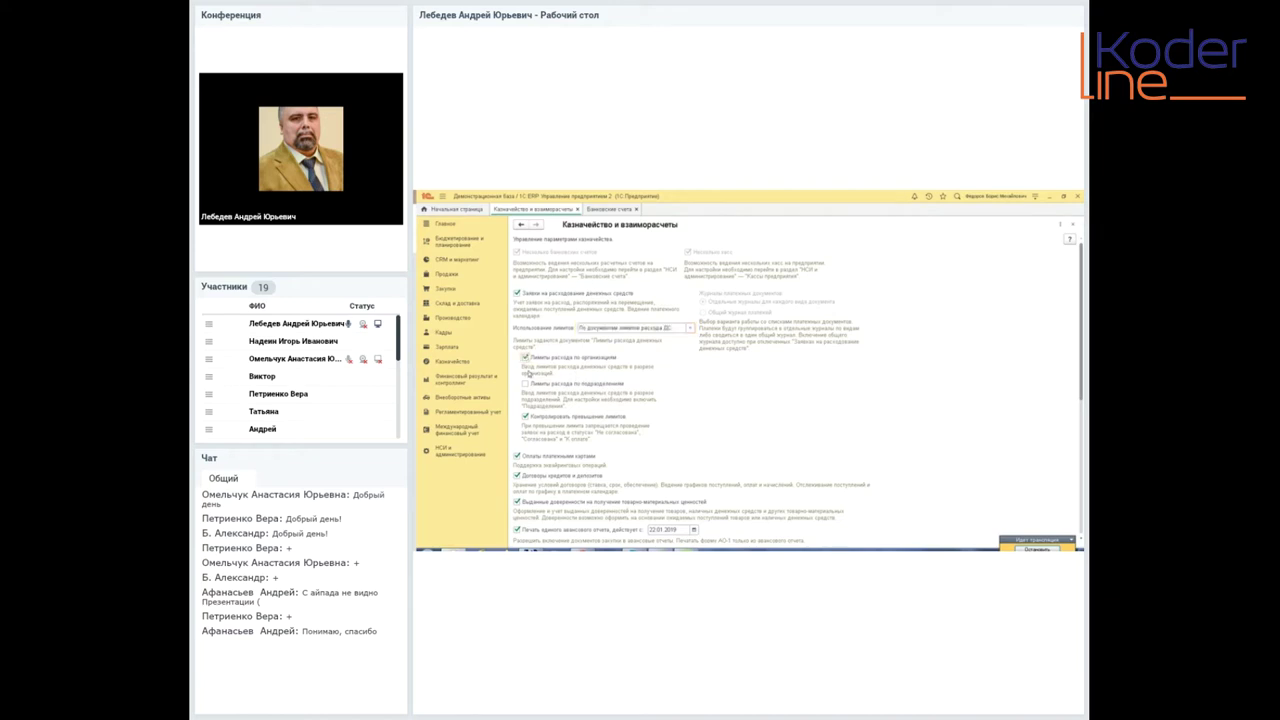
pyautogui.click(523, 383)
# - Create a cash expense limits document for organization Орион and department «Торговое направление»
pyautogui.click(461, 362)
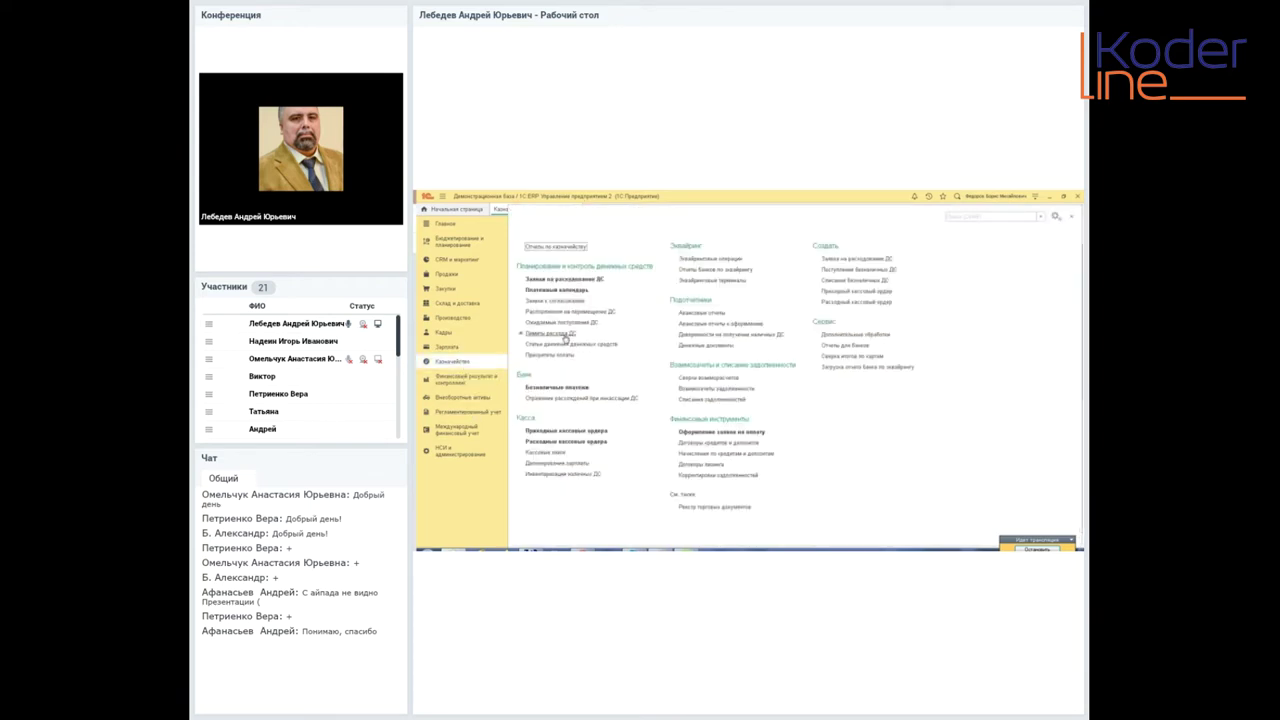
pyautogui.click(562, 334)
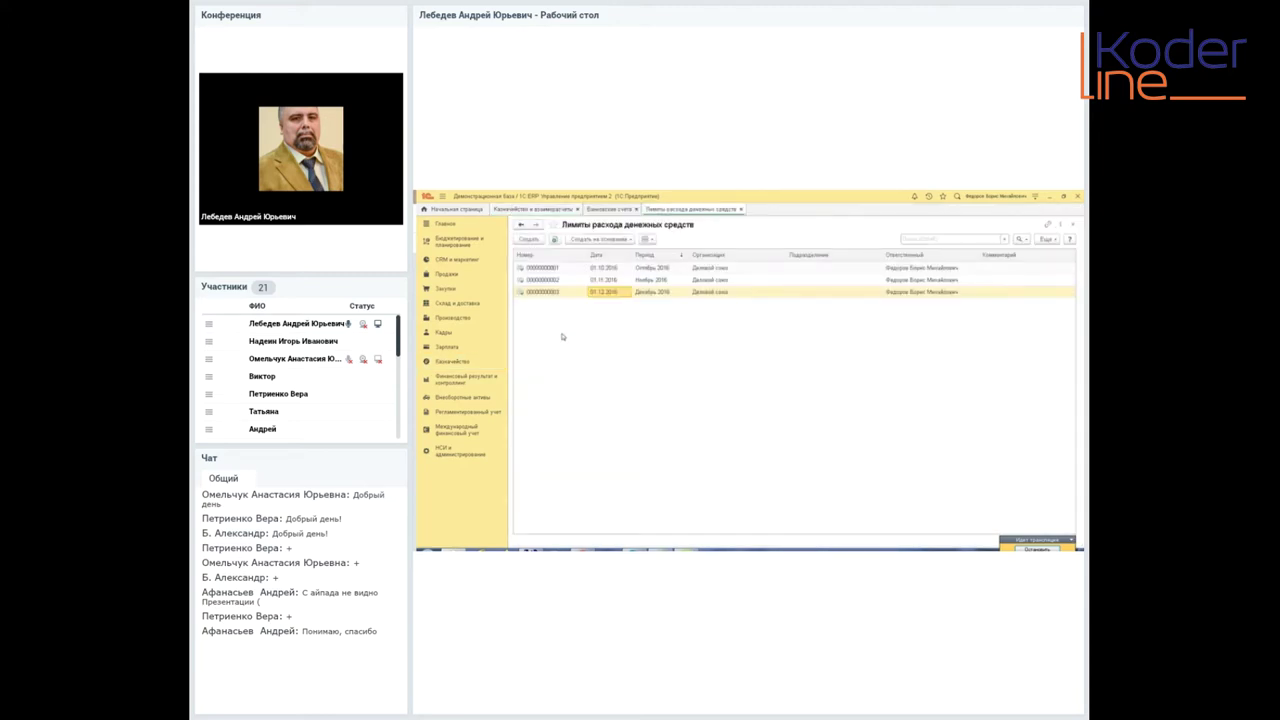
pyautogui.click(531, 240)
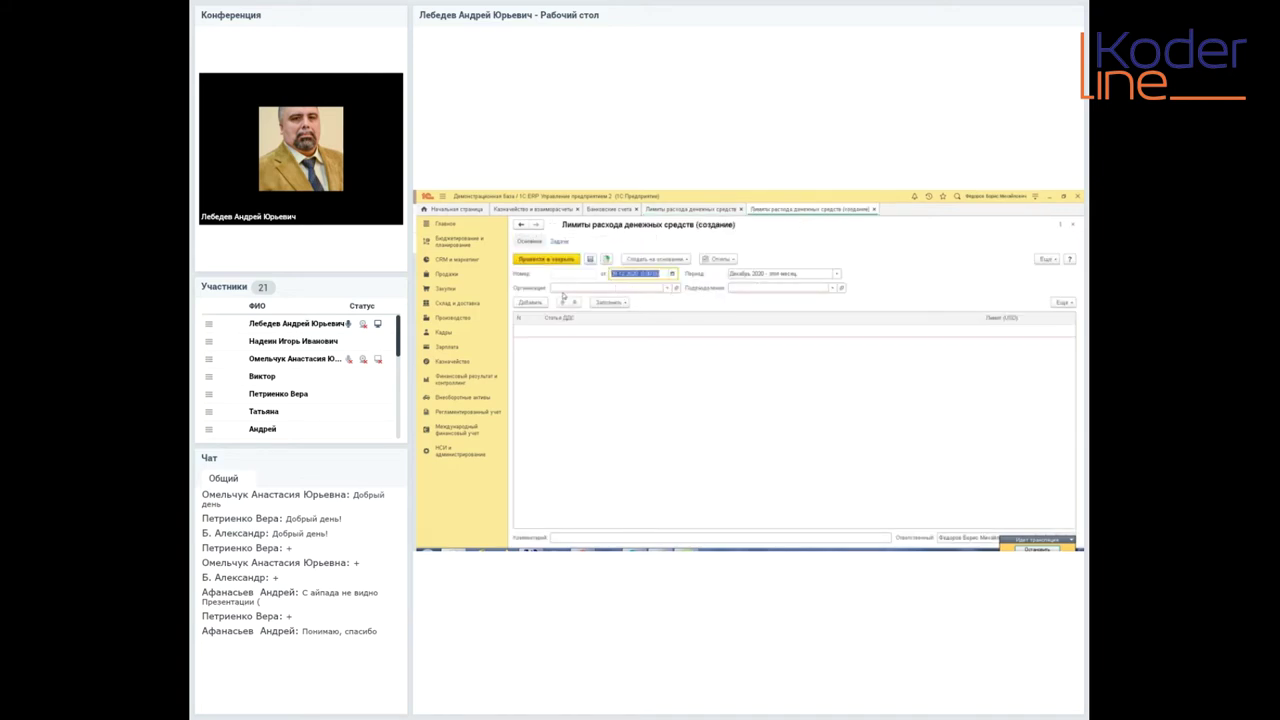
pyautogui.click(666, 288)
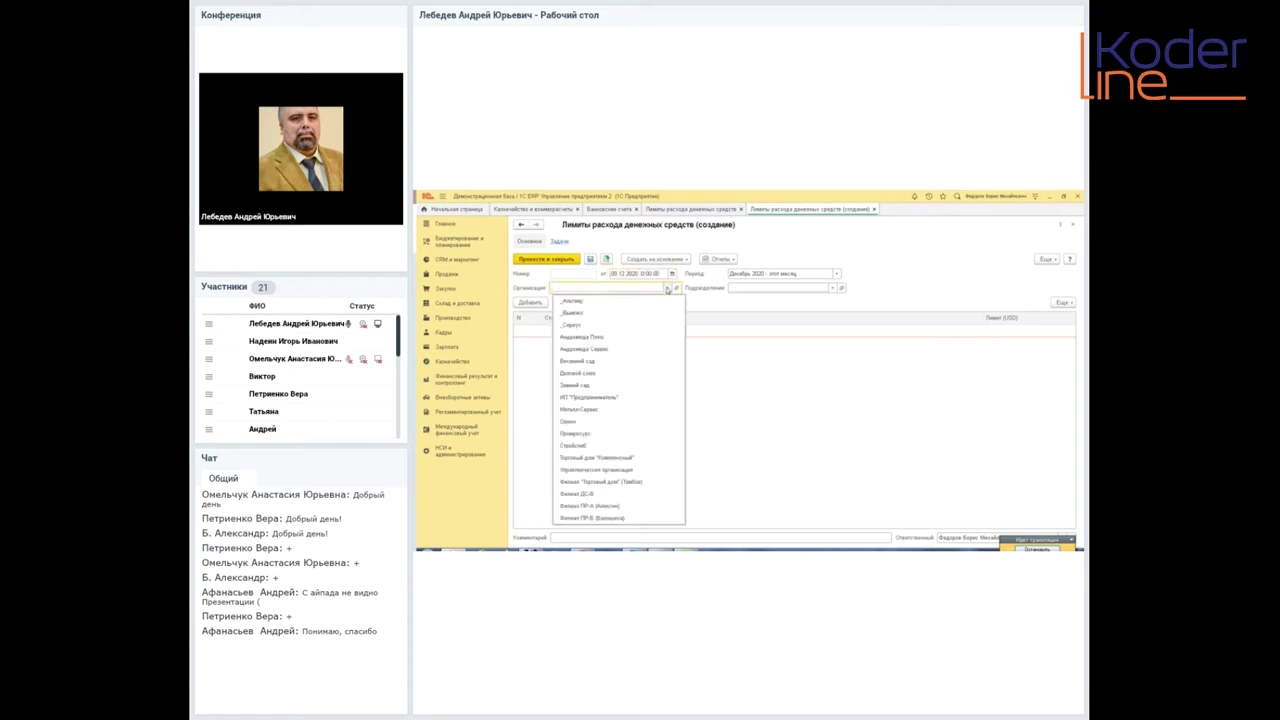
pyautogui.click(597, 422)
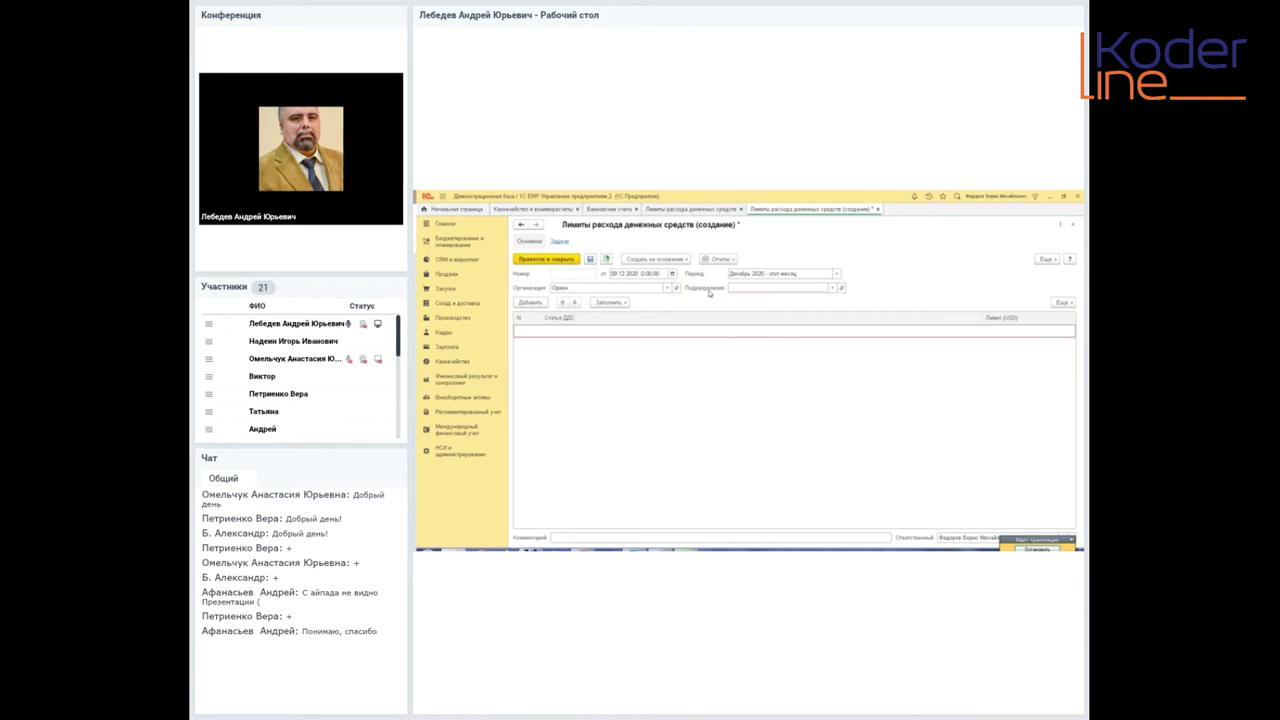
pyautogui.click(831, 288)
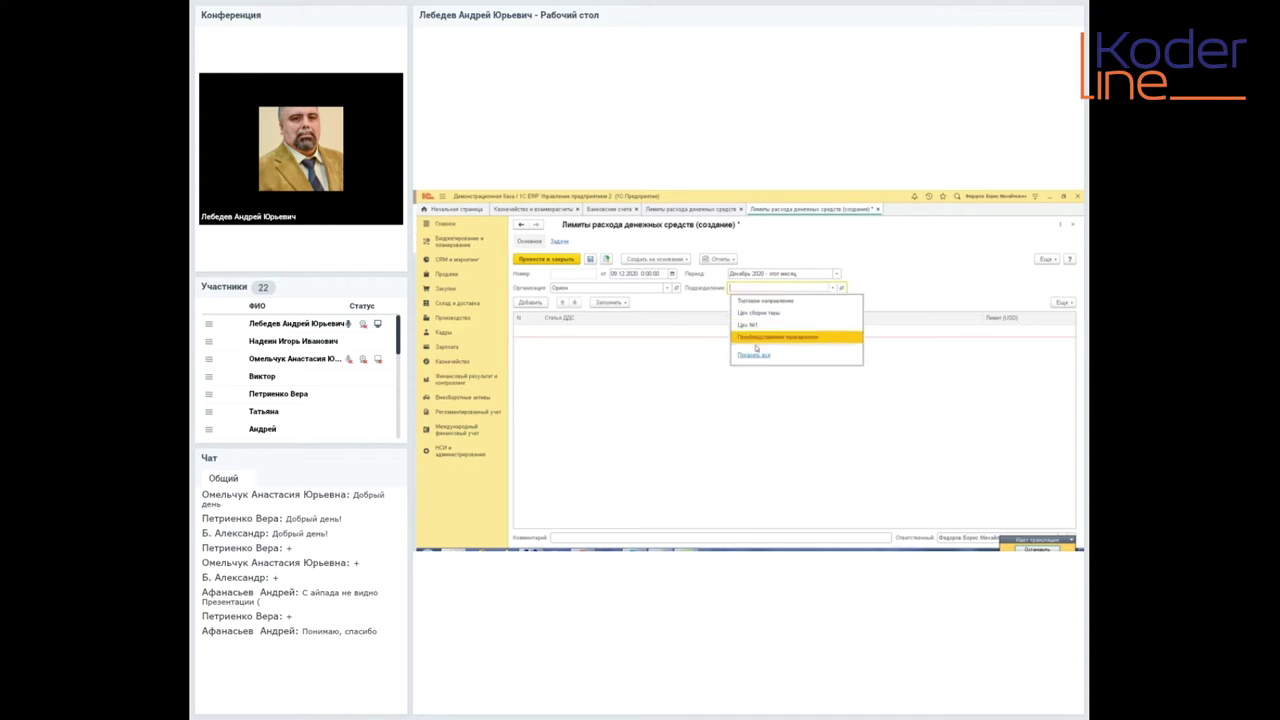
pyautogui.click(772, 304)
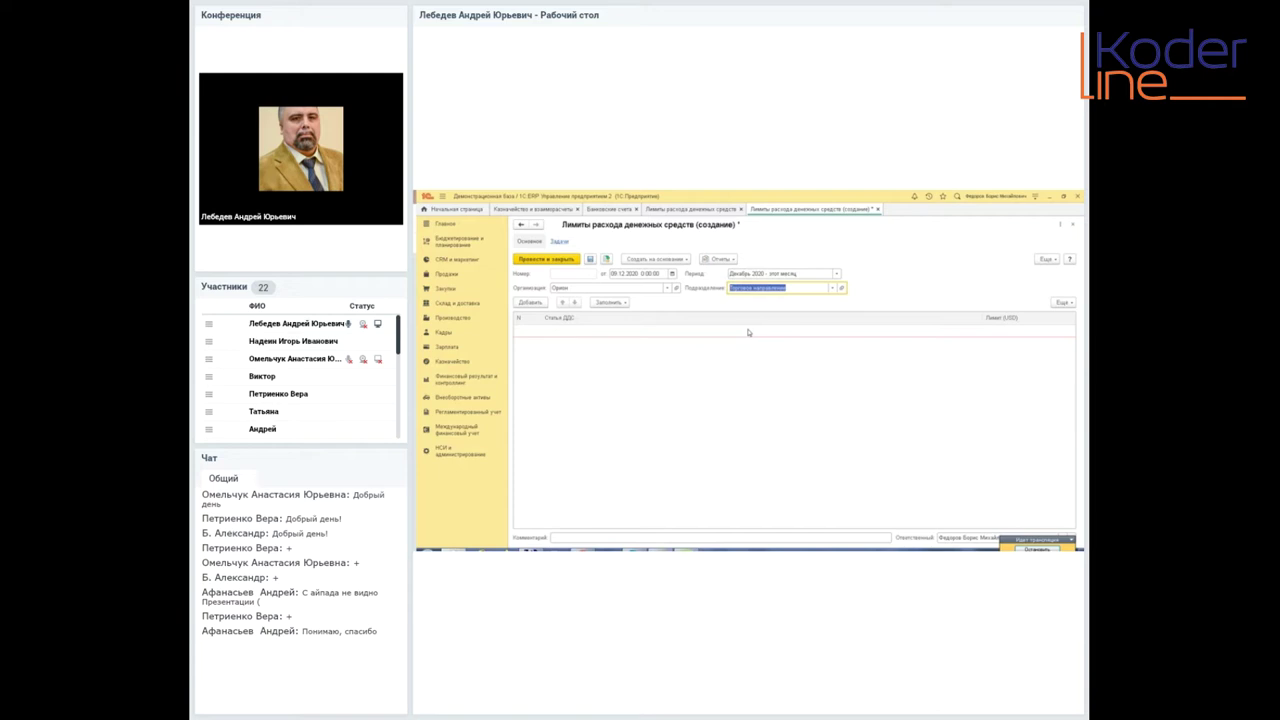
# - Fill the limits table with the cash flow items and set a limit of 200 000,00 for «Оплата закупки товаров»
pyautogui.click(623, 304)
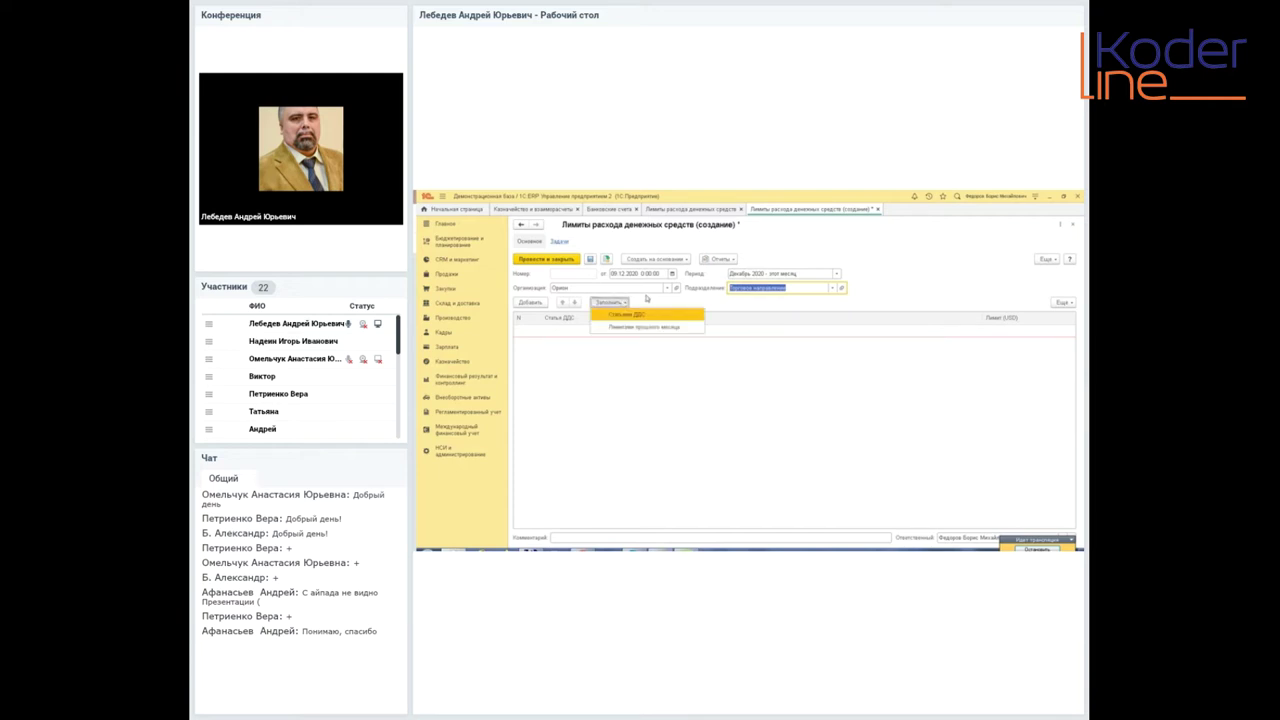
pyautogui.click(646, 316)
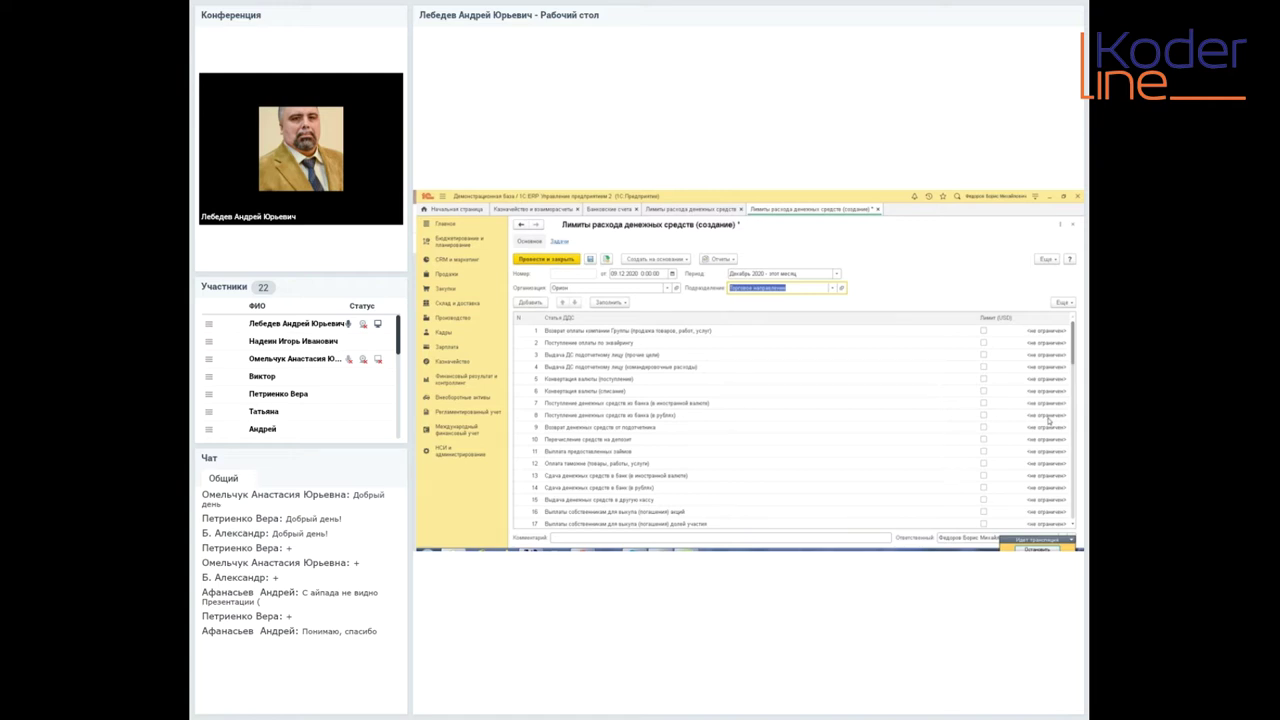
pyautogui.scroll(-2, 1048, 421)
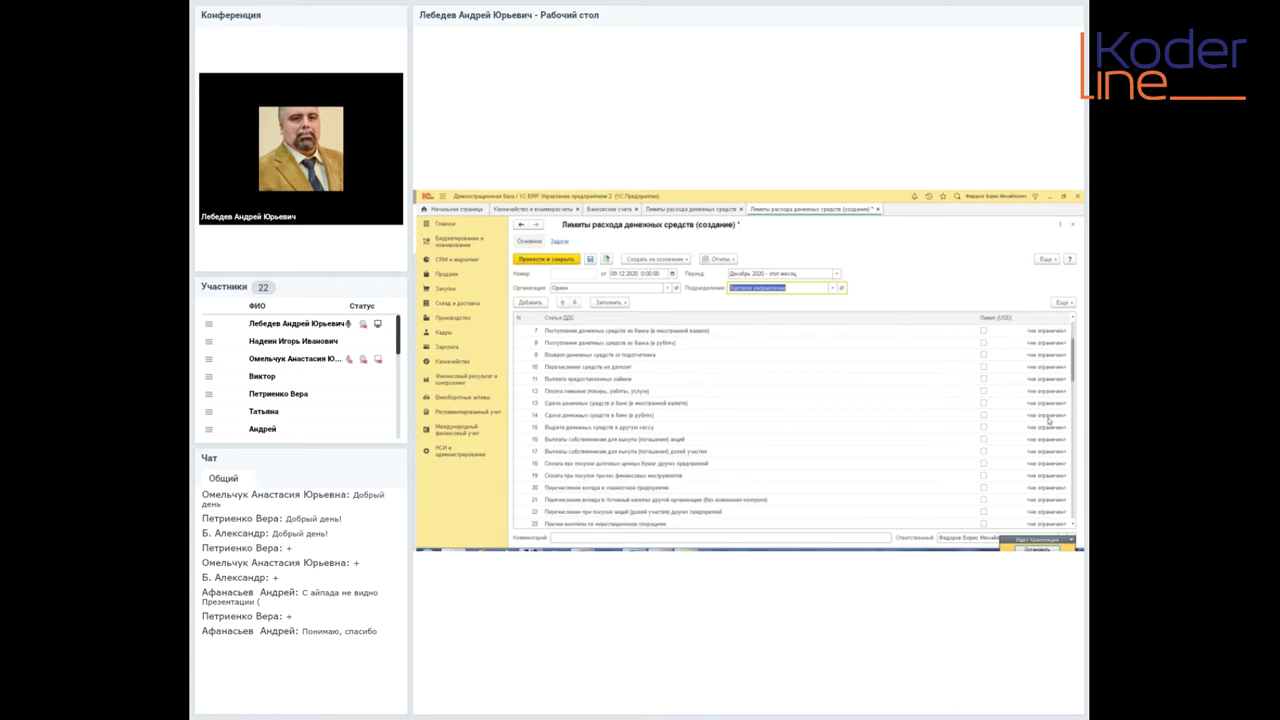
pyautogui.scroll(-2, 1048, 421)
pyautogui.scroll(-2, 1048, 421)
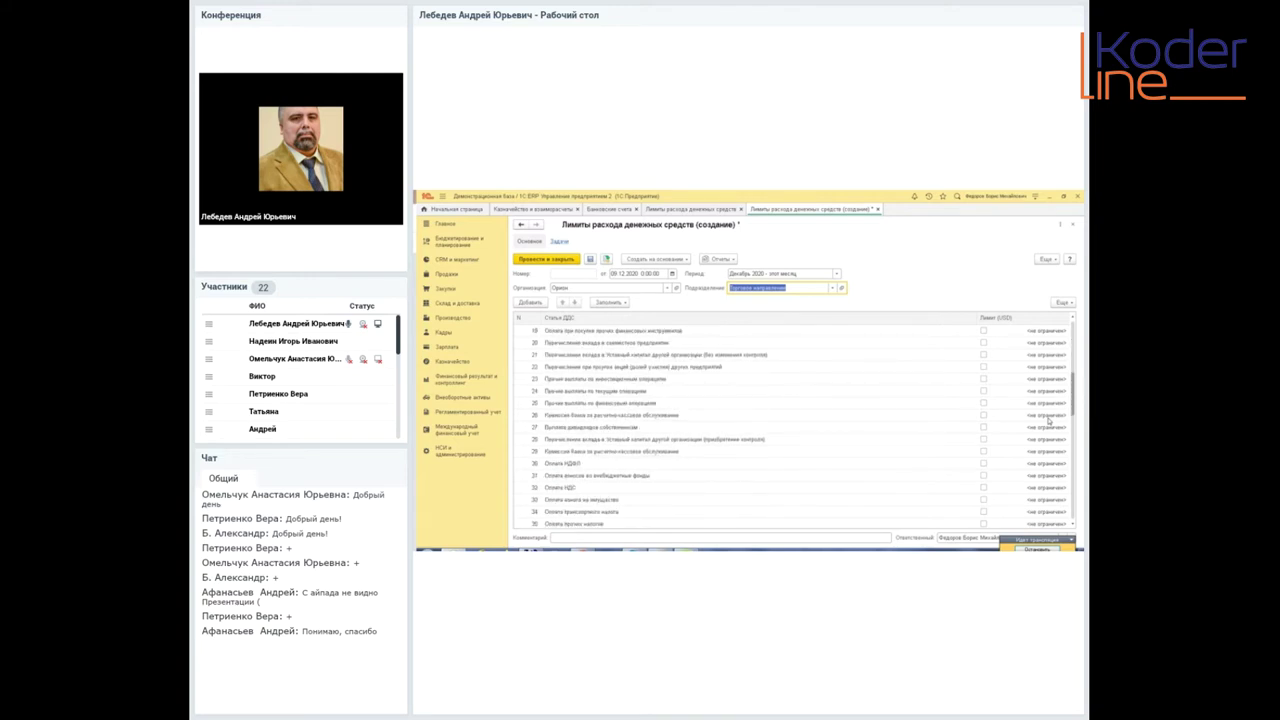
pyautogui.scroll(-6, 1048, 421)
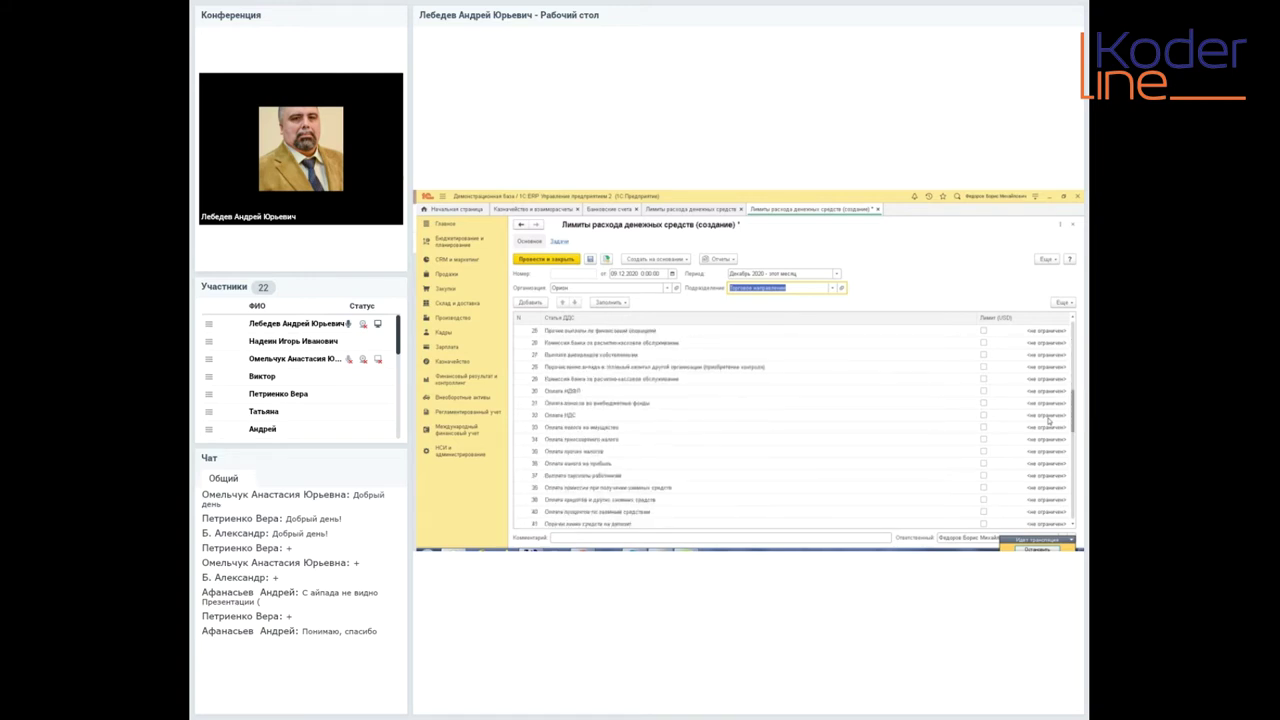
pyautogui.scroll(-4, 1048, 421)
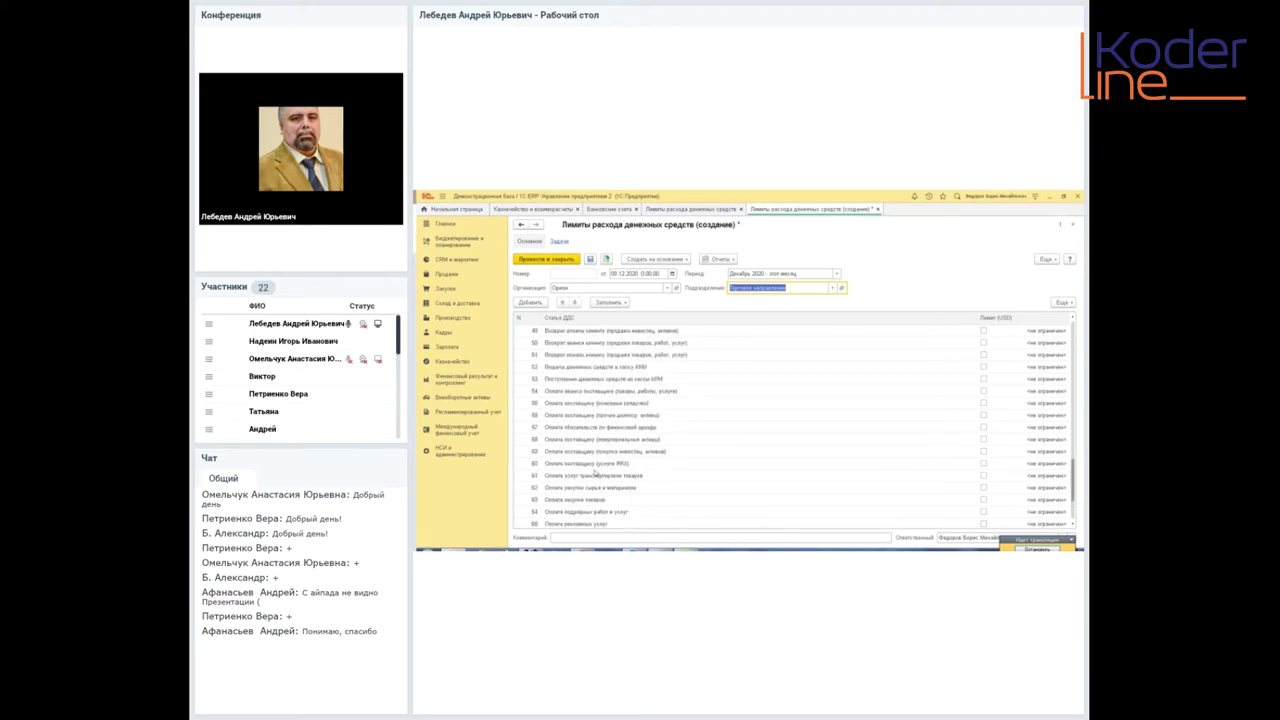
pyautogui.click(596, 500)
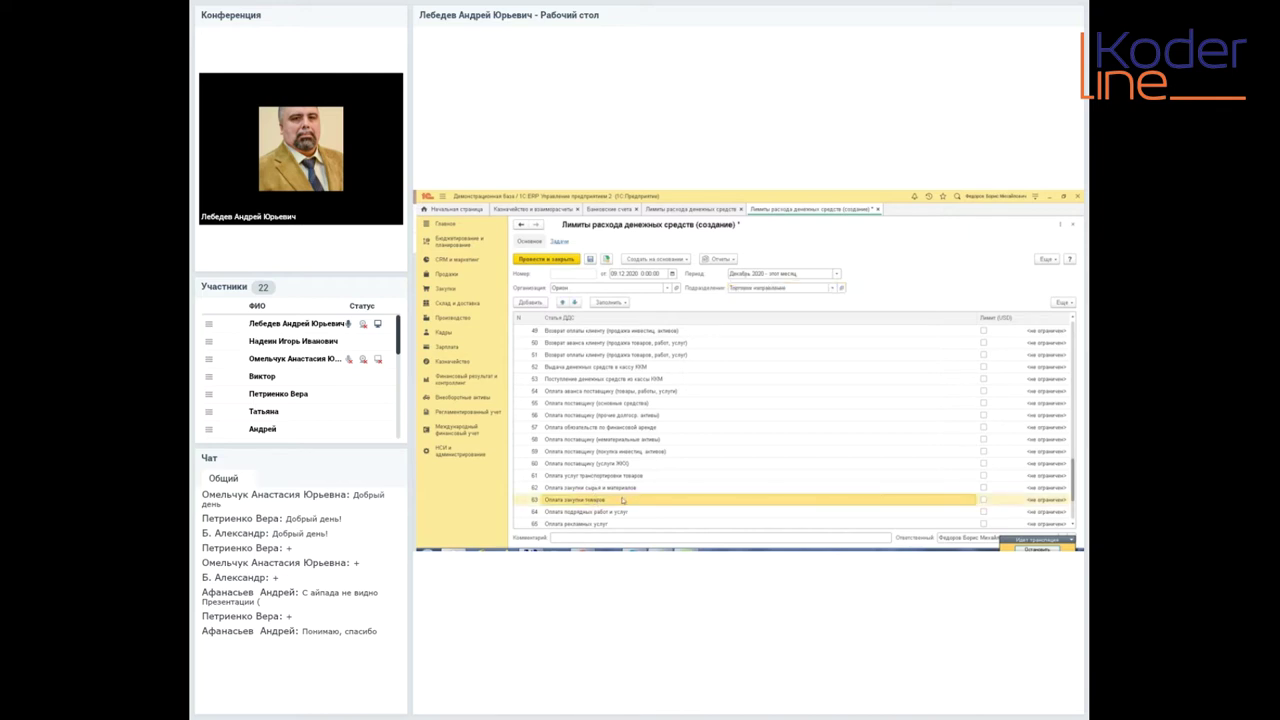
pyautogui.click(986, 499)
pyautogui.click(1010, 502)
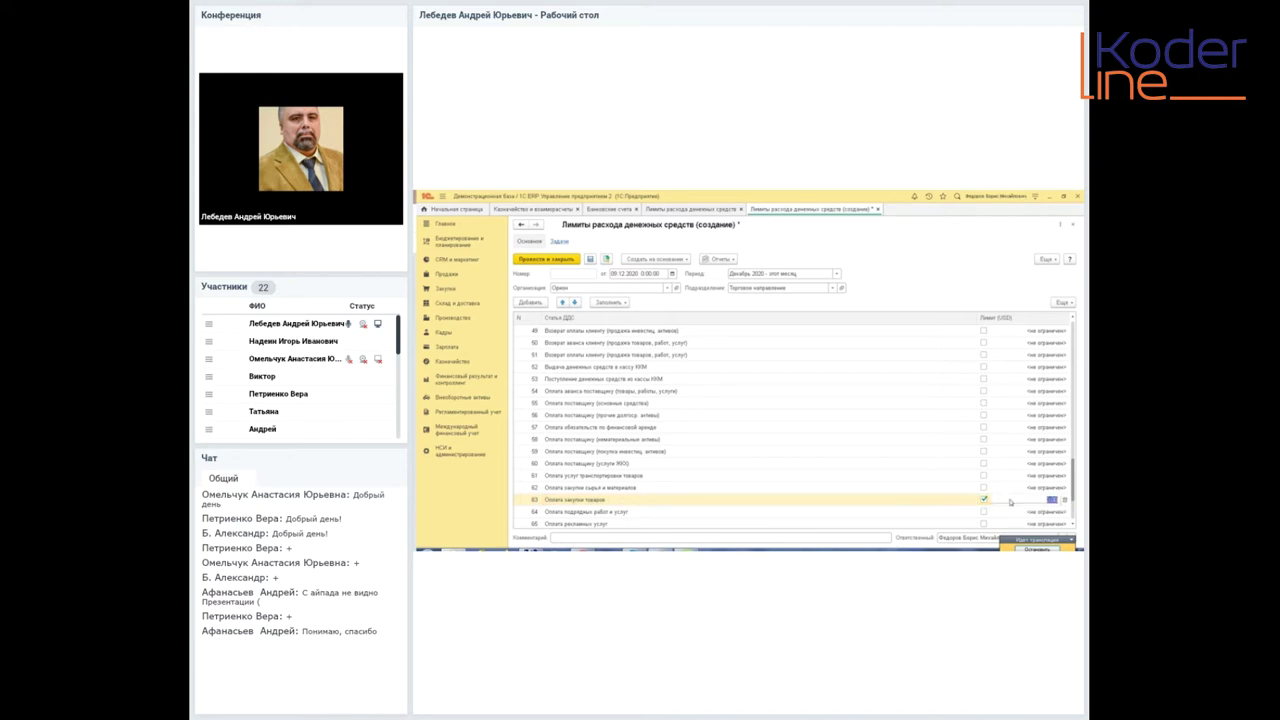
pyautogui.write('200 000,00')
pyautogui.press('Return')
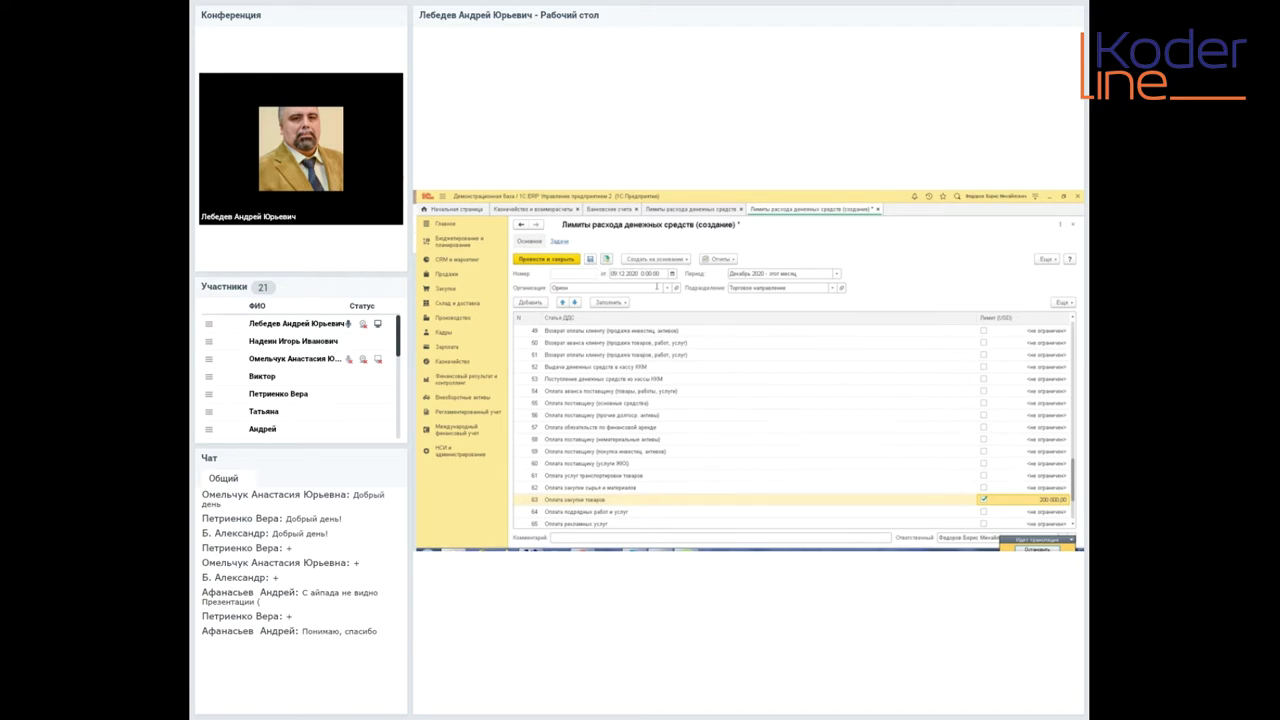
# - Date the limits document 30.11.2020, then post and close it
pyautogui.click(672, 274)
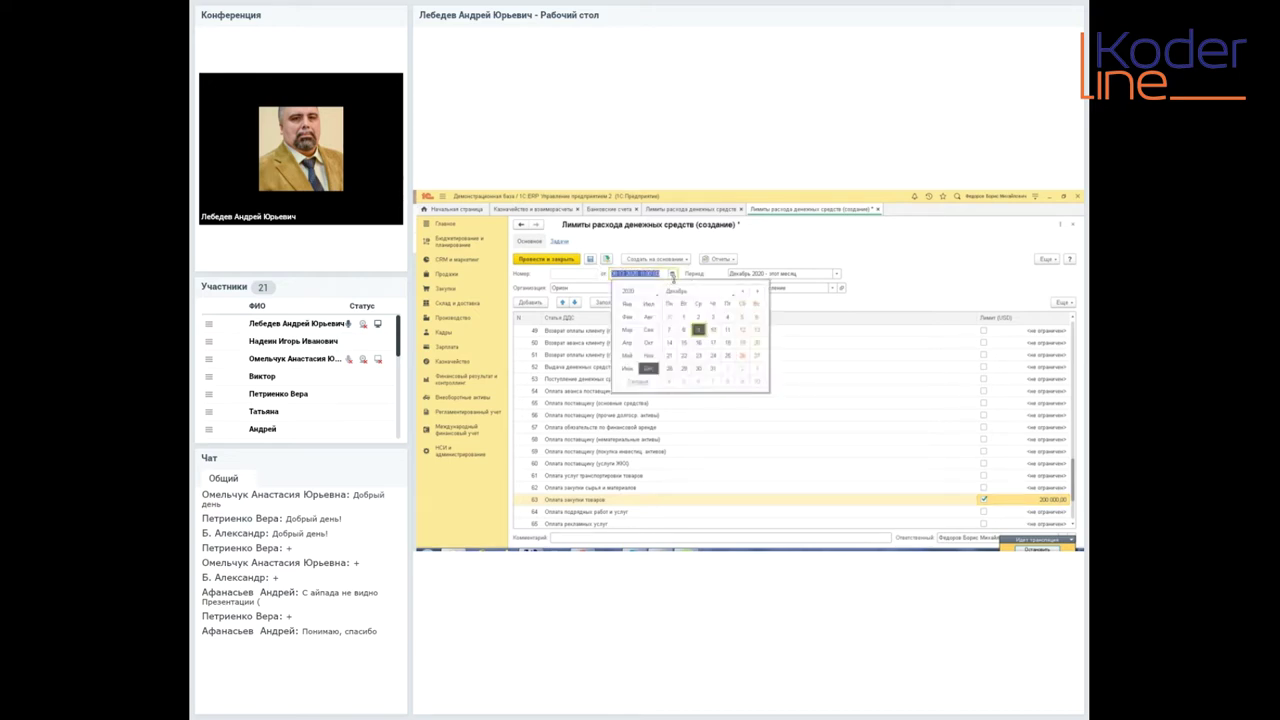
pyautogui.click(670, 317)
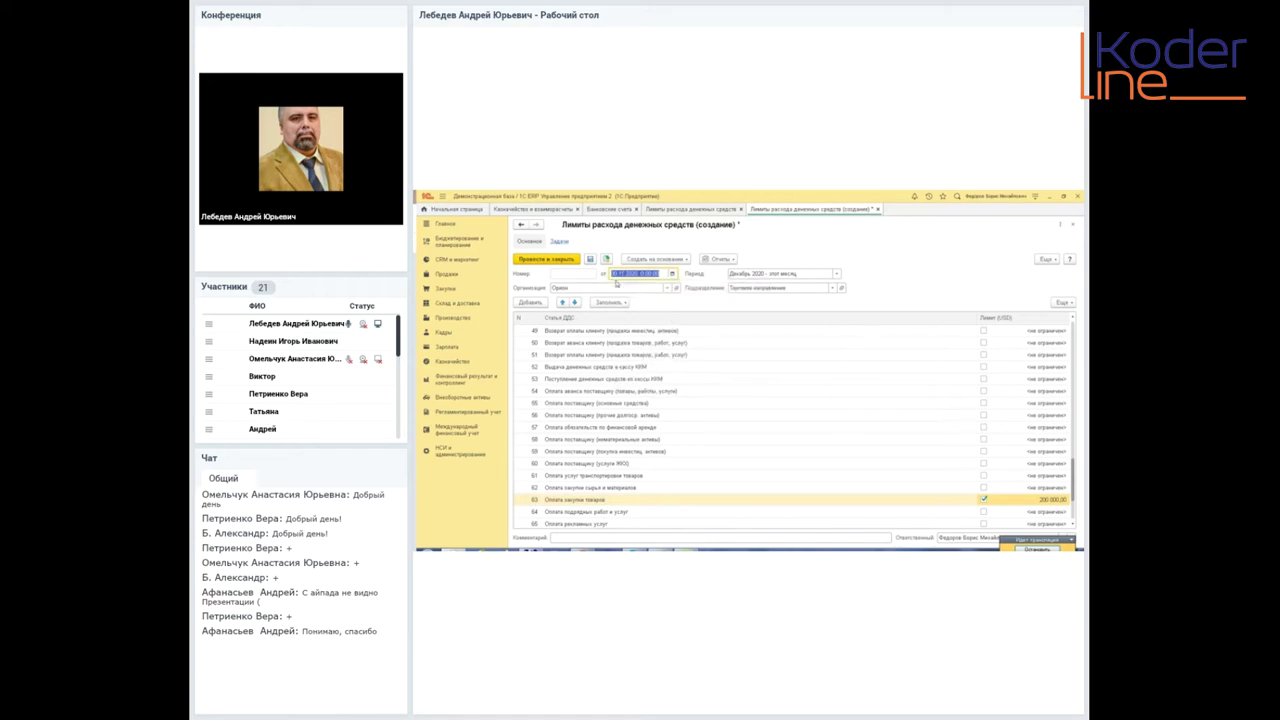
pyautogui.click(569, 259)
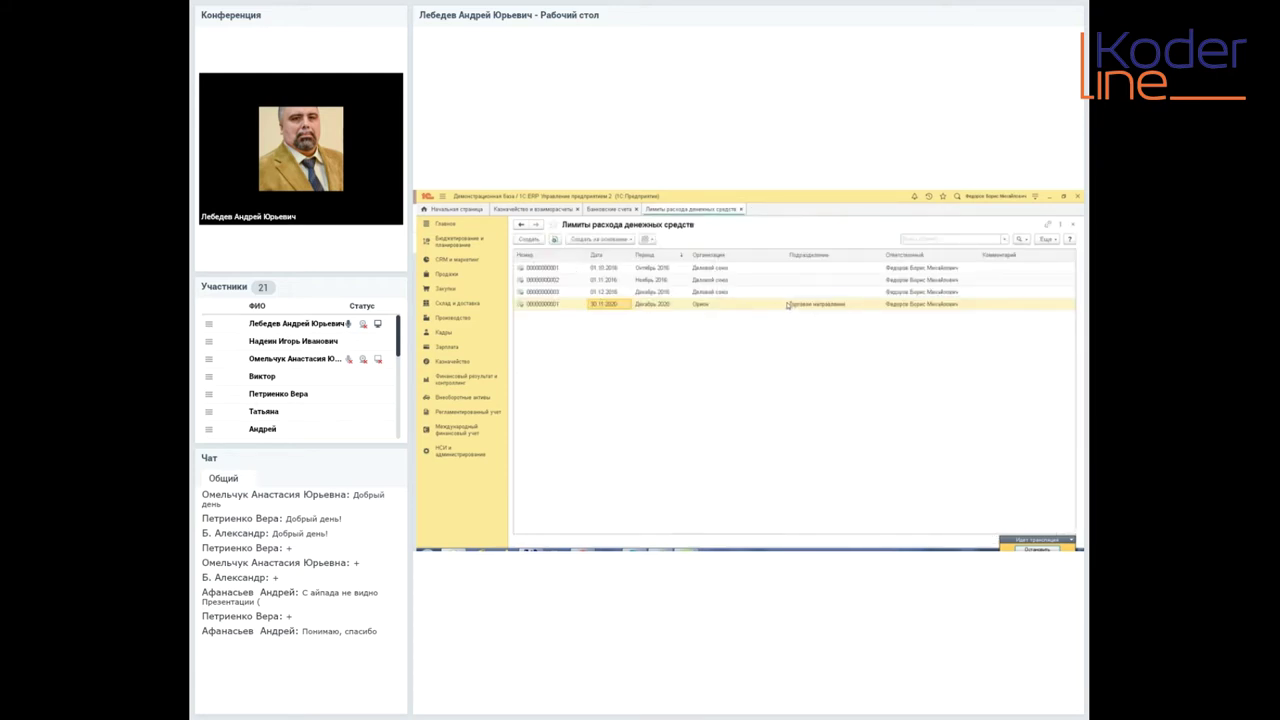
# - Create a cash expenditure request for the operation «Оплата поставщику»
pyautogui.click(456, 364)
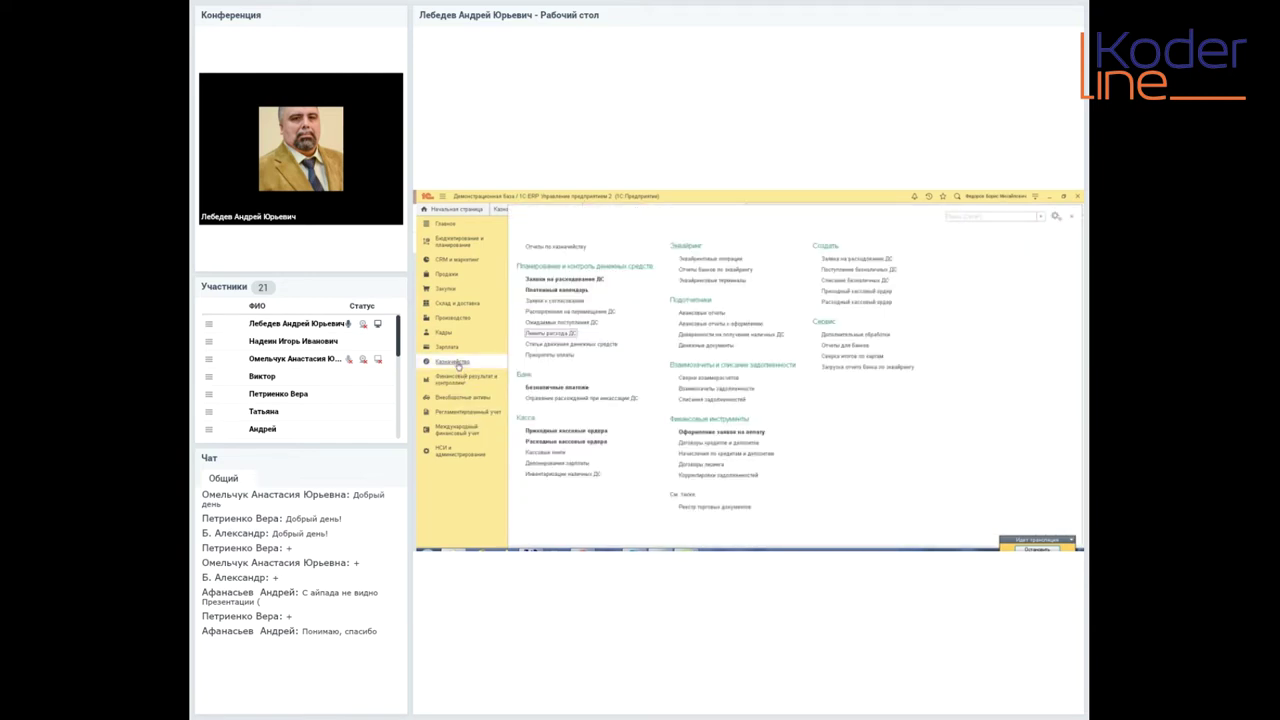
pyautogui.click(573, 280)
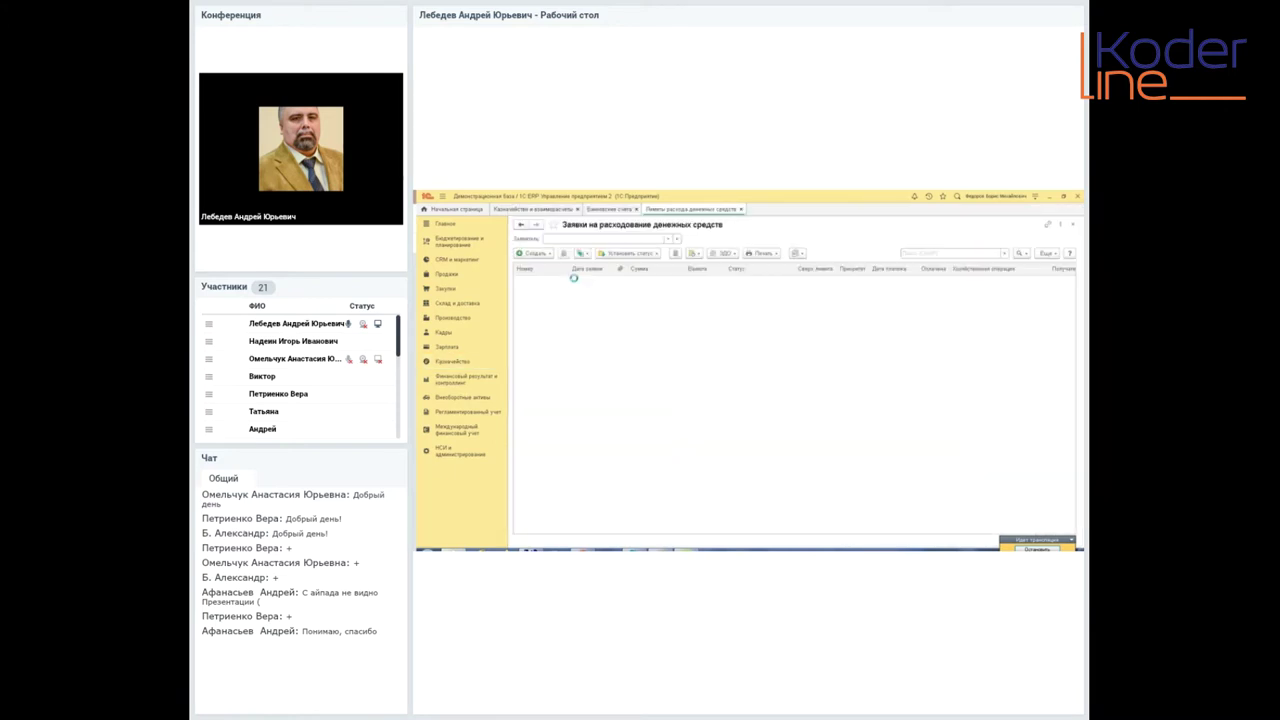
pyautogui.click(545, 254)
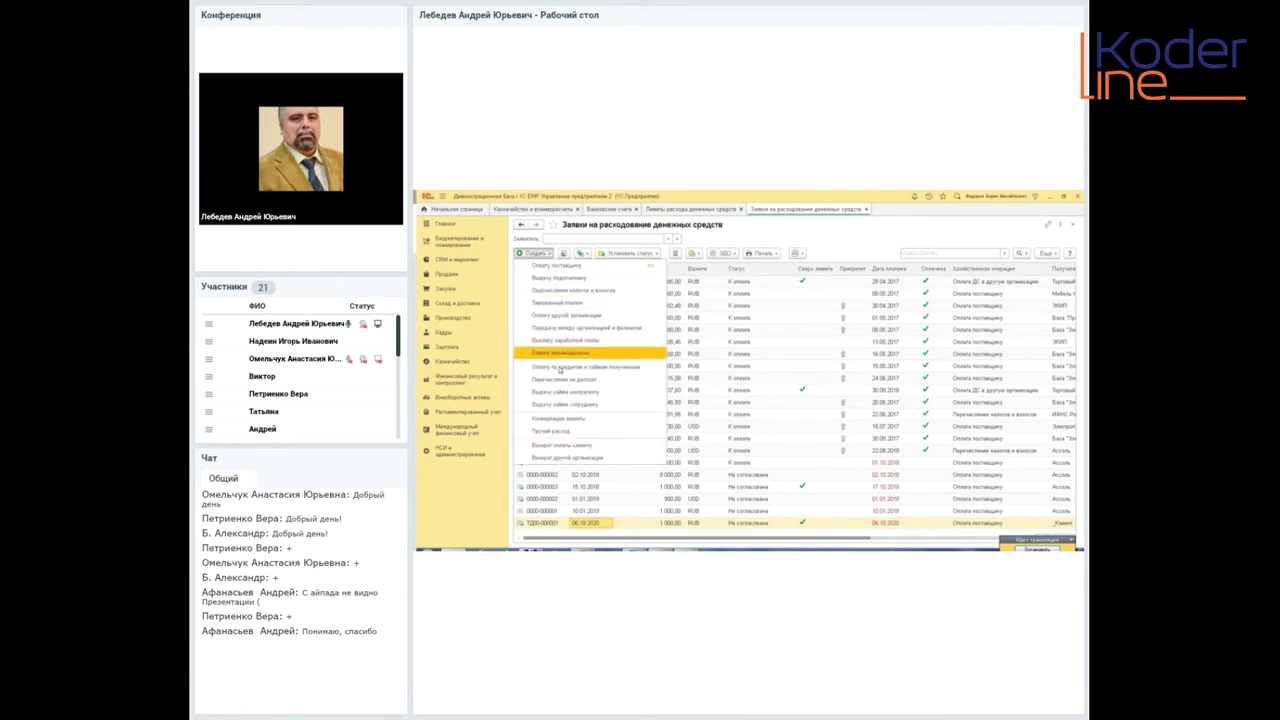
pyautogui.click(567, 267)
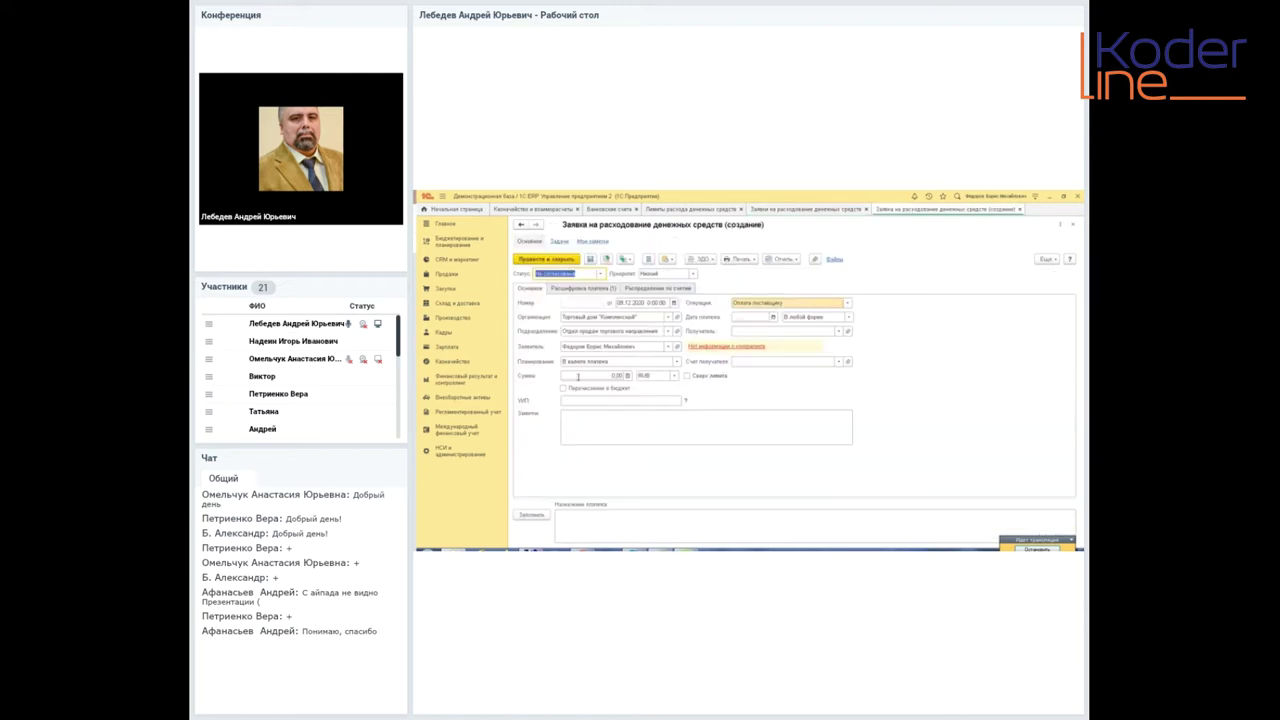
# - Set the request's organization to Орион and its recipient to «_Поставщик 001»
pyautogui.click(656, 316)
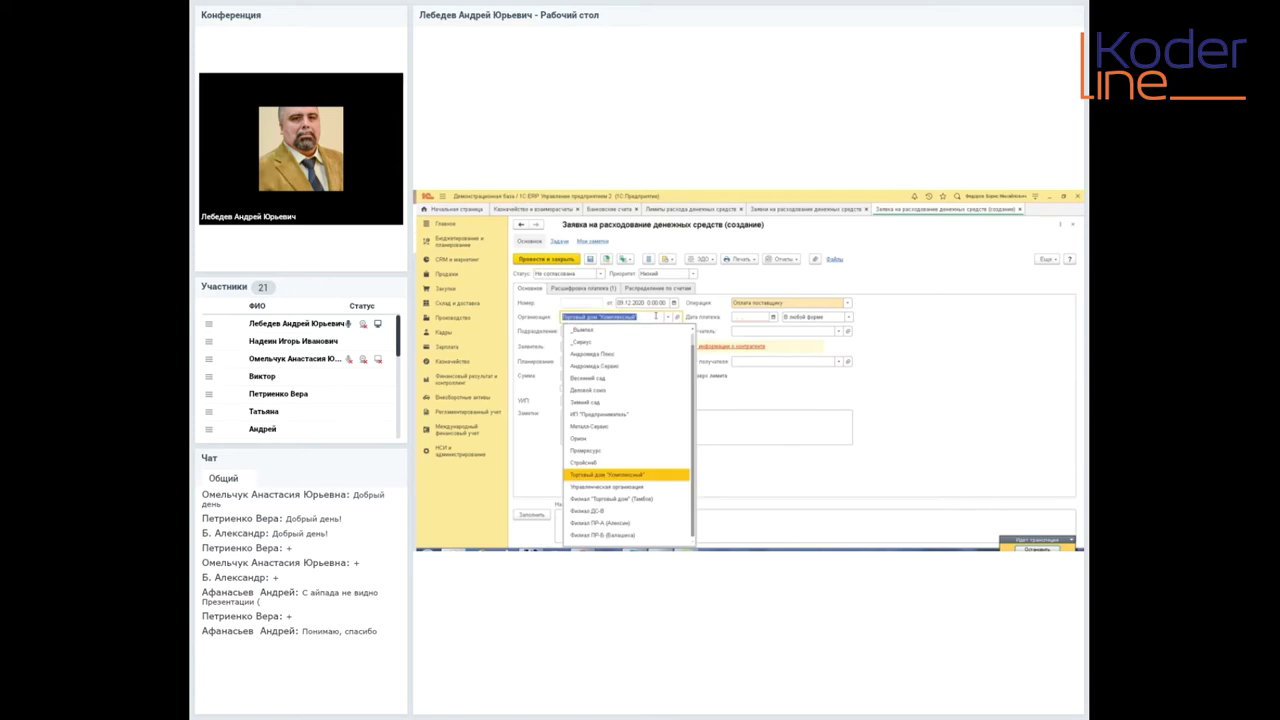
pyautogui.click(600, 439)
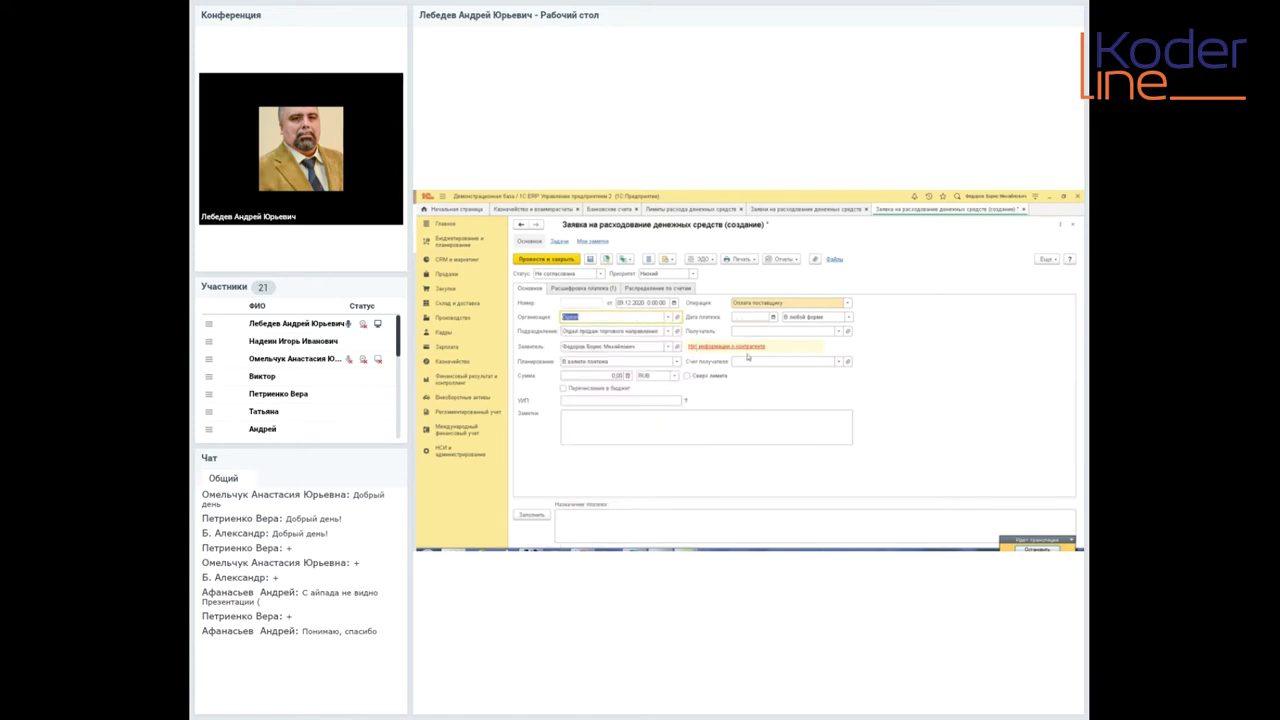
pyautogui.click(800, 330)
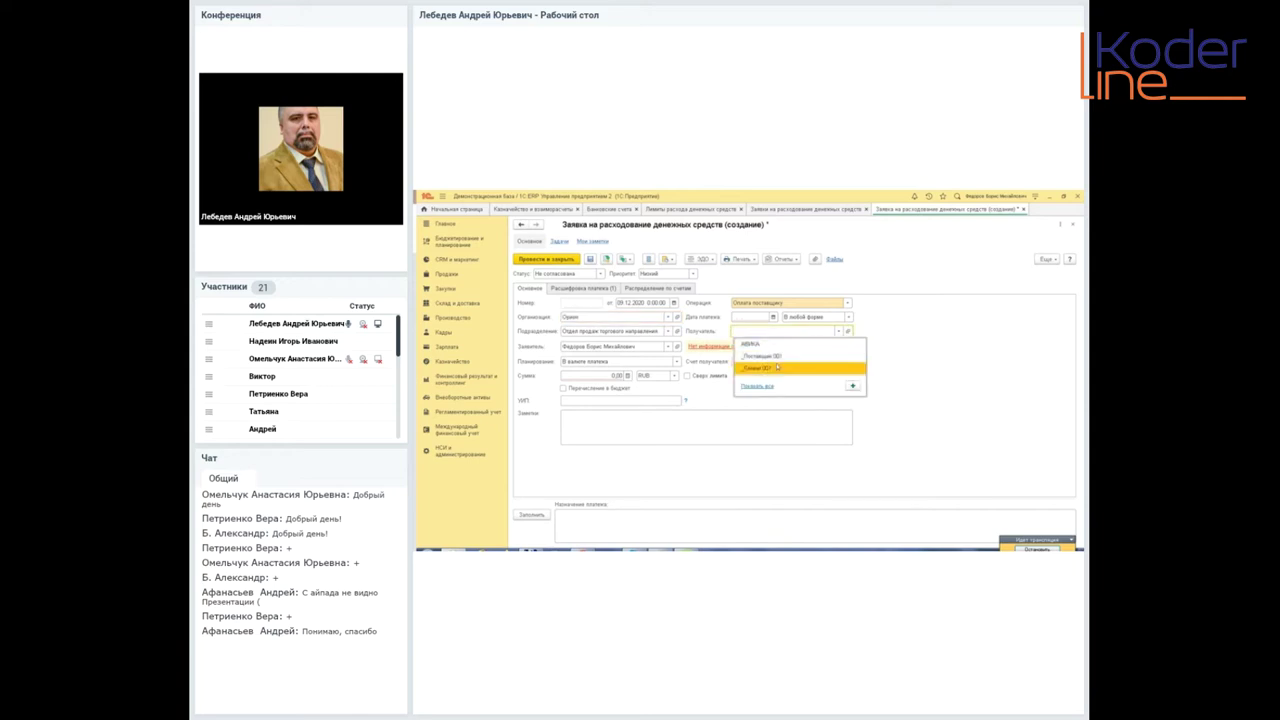
pyautogui.click(776, 358)
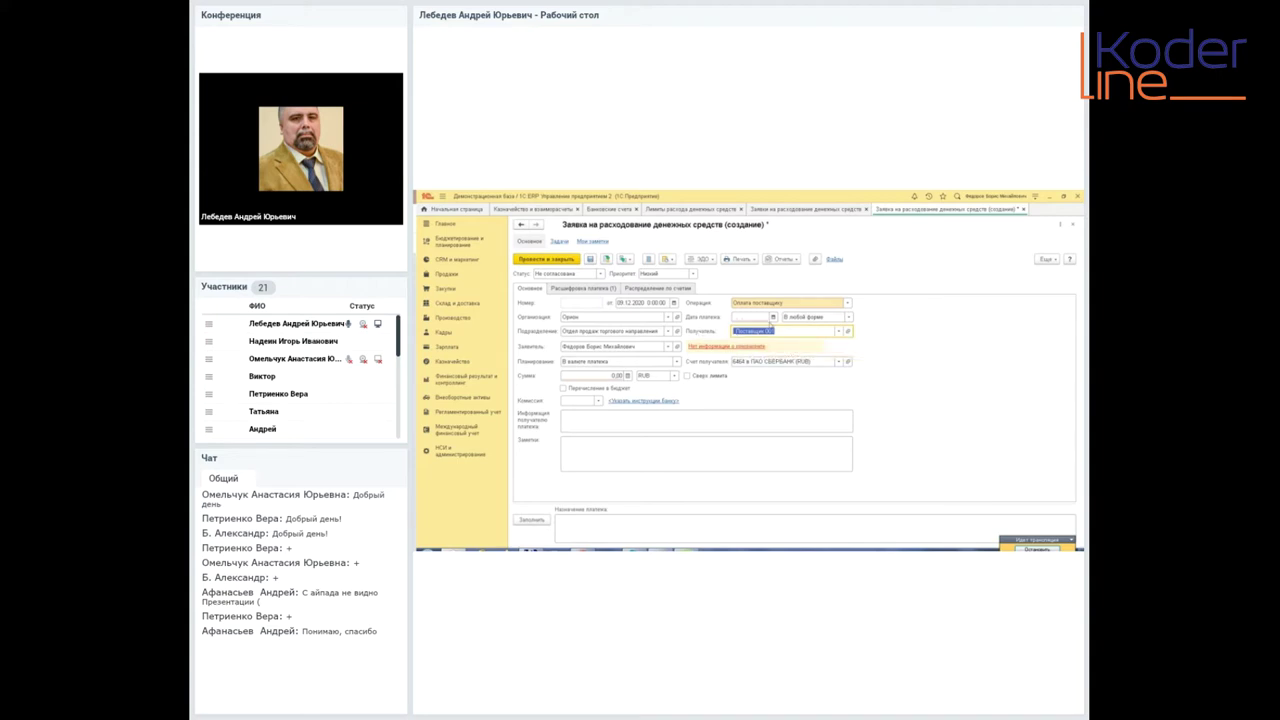
# - Set the payment request amount to 210 000,00 RUB and check the payment breakdown
pyautogui.click(606, 376)
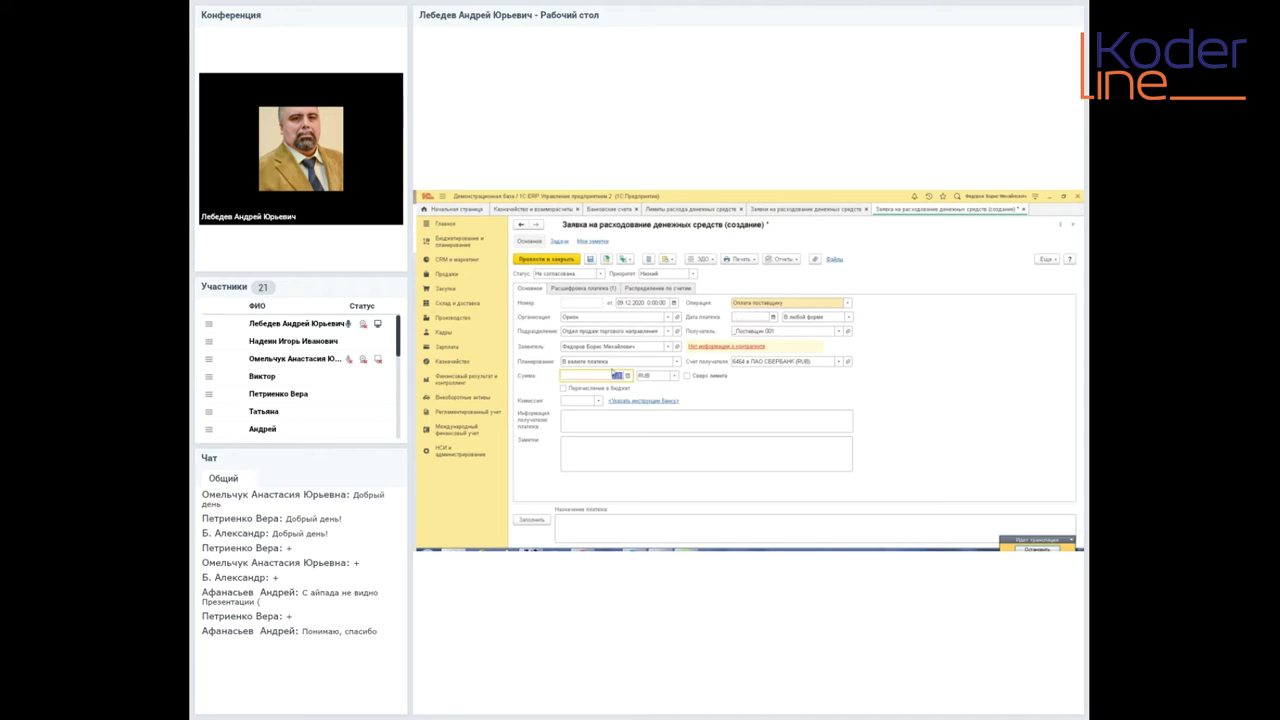
pyautogui.press('BackSpace')
pyautogui.write('10000')
pyautogui.write('0')
pyautogui.click(604, 288)
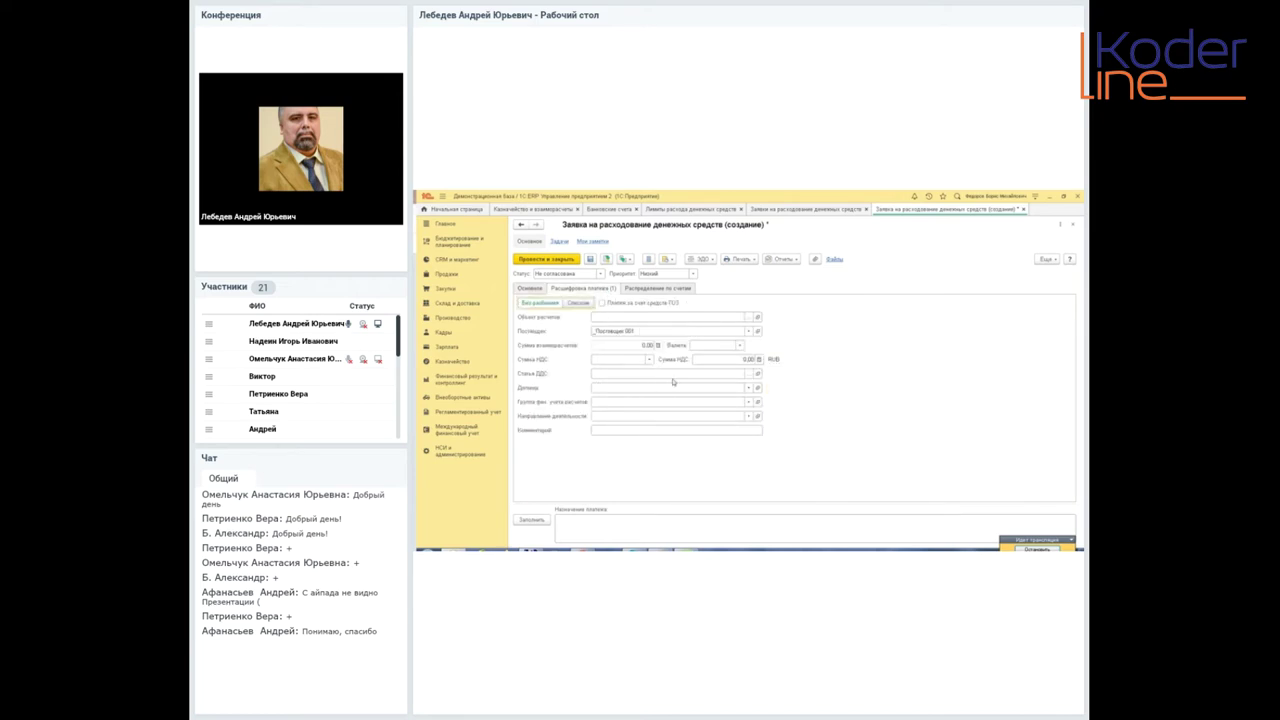
pyautogui.click(529, 292)
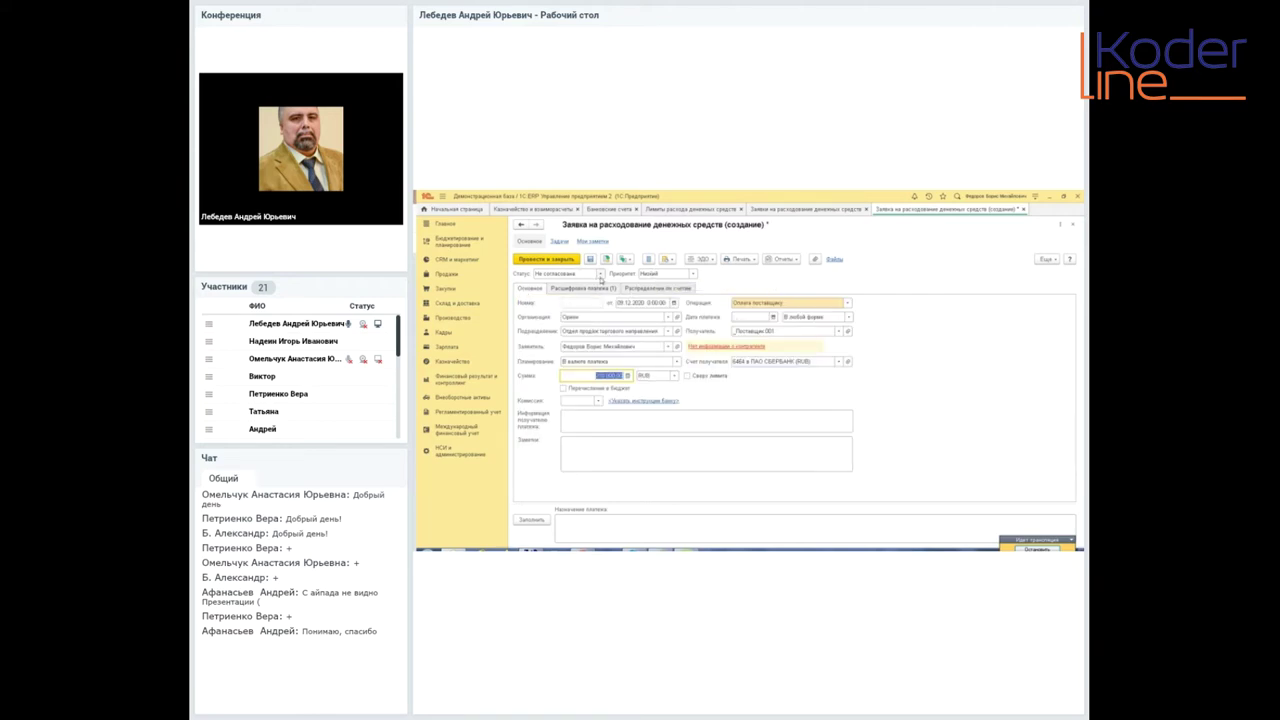
# - Set the desired payment date to 09.12.2020 and post the request without closing it
pyautogui.click(598, 273)
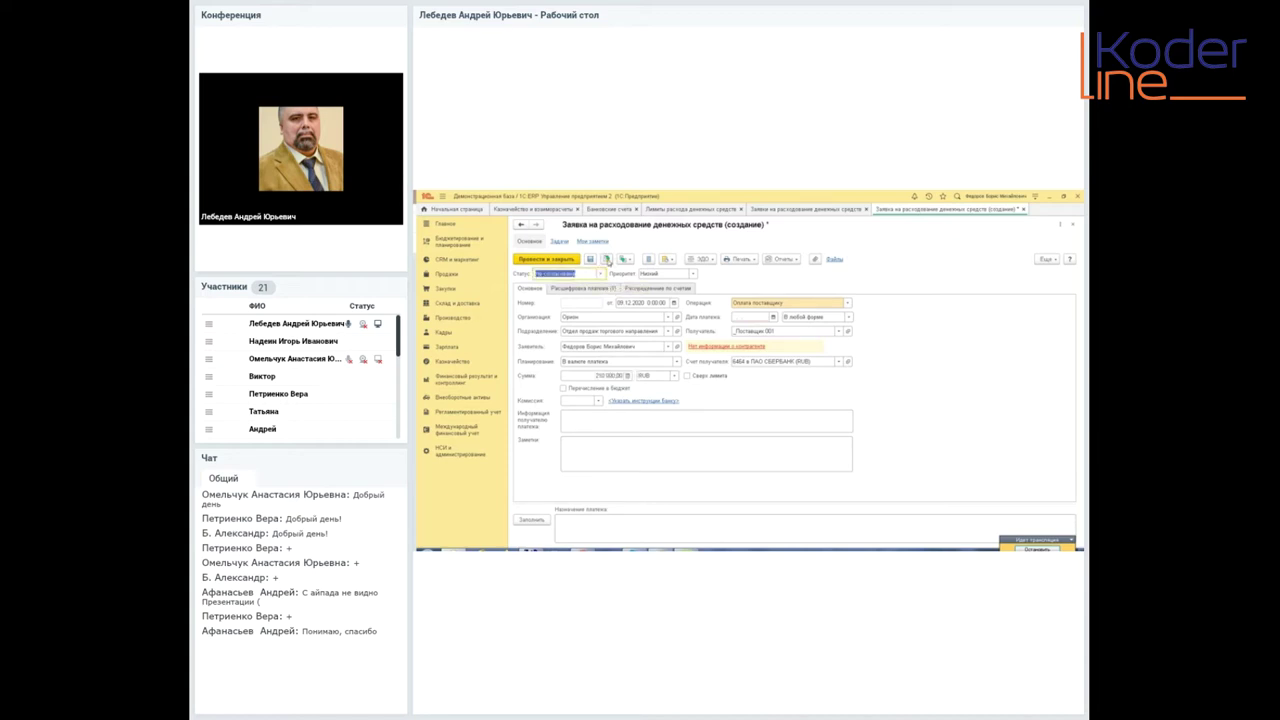
pyautogui.click(606, 259)
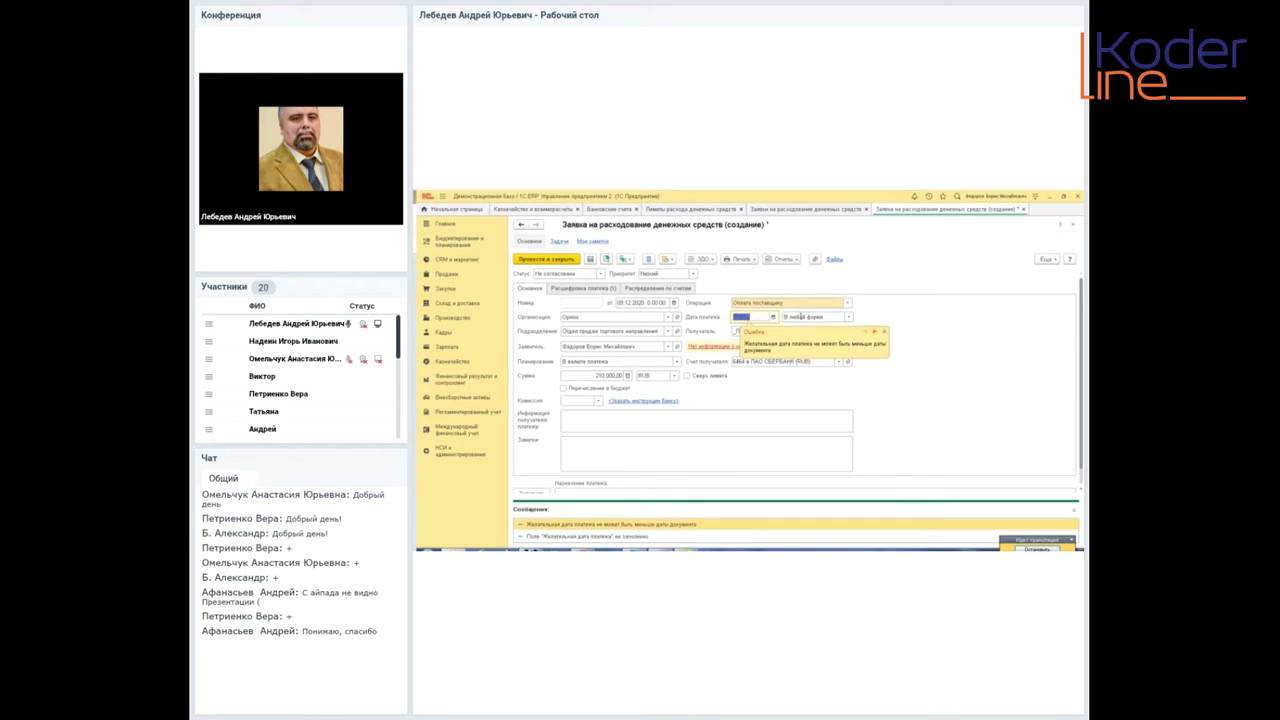
pyautogui.click(773, 318)
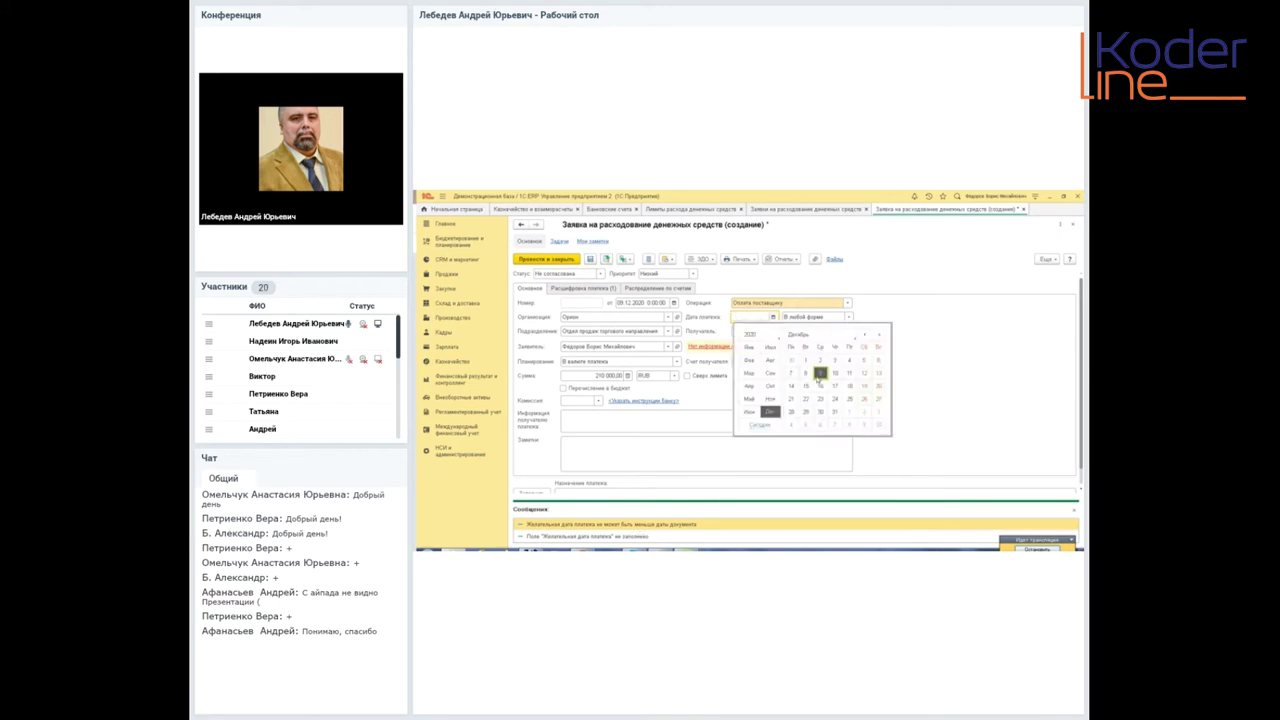
pyautogui.click(820, 374)
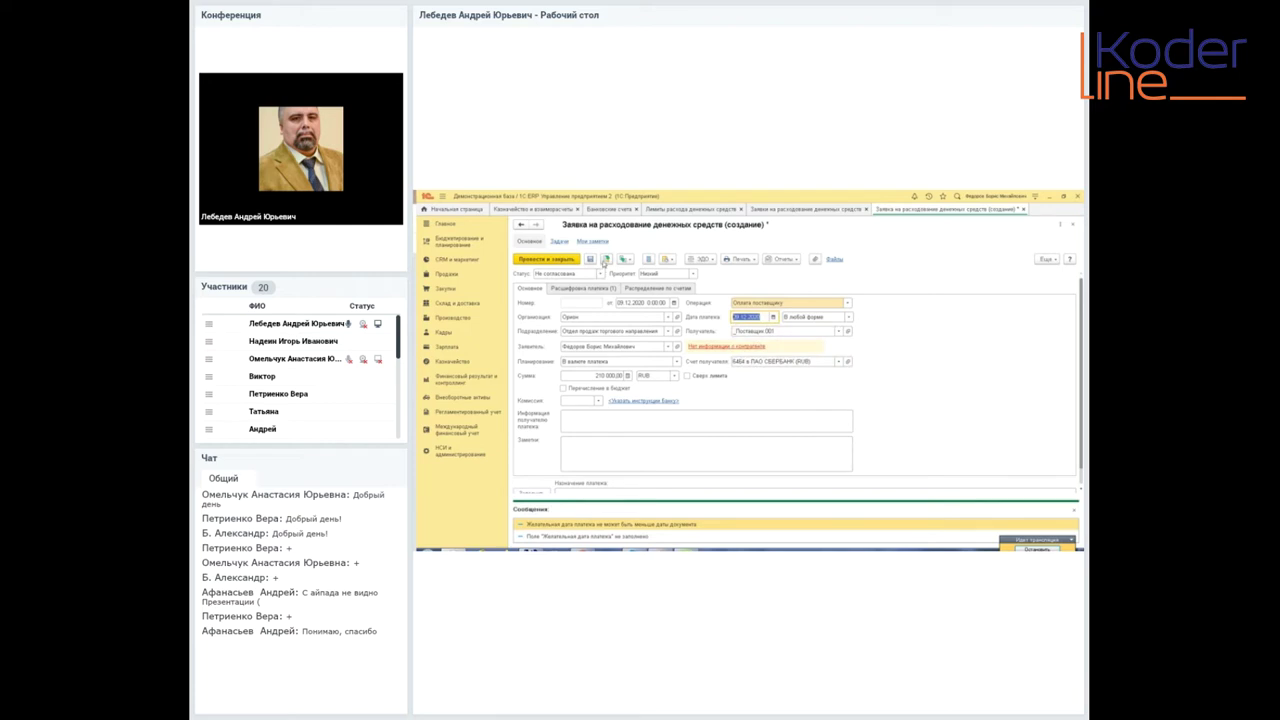
pyautogui.click(604, 260)
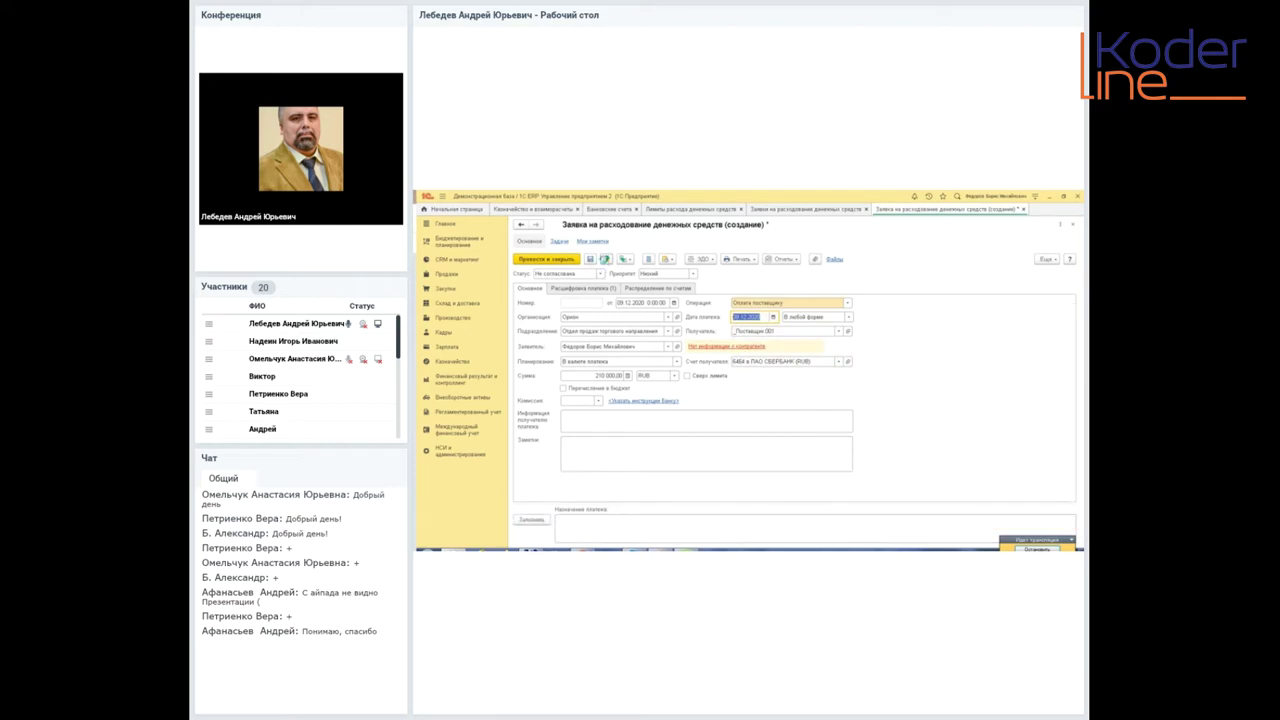
pyautogui.click(604, 260)
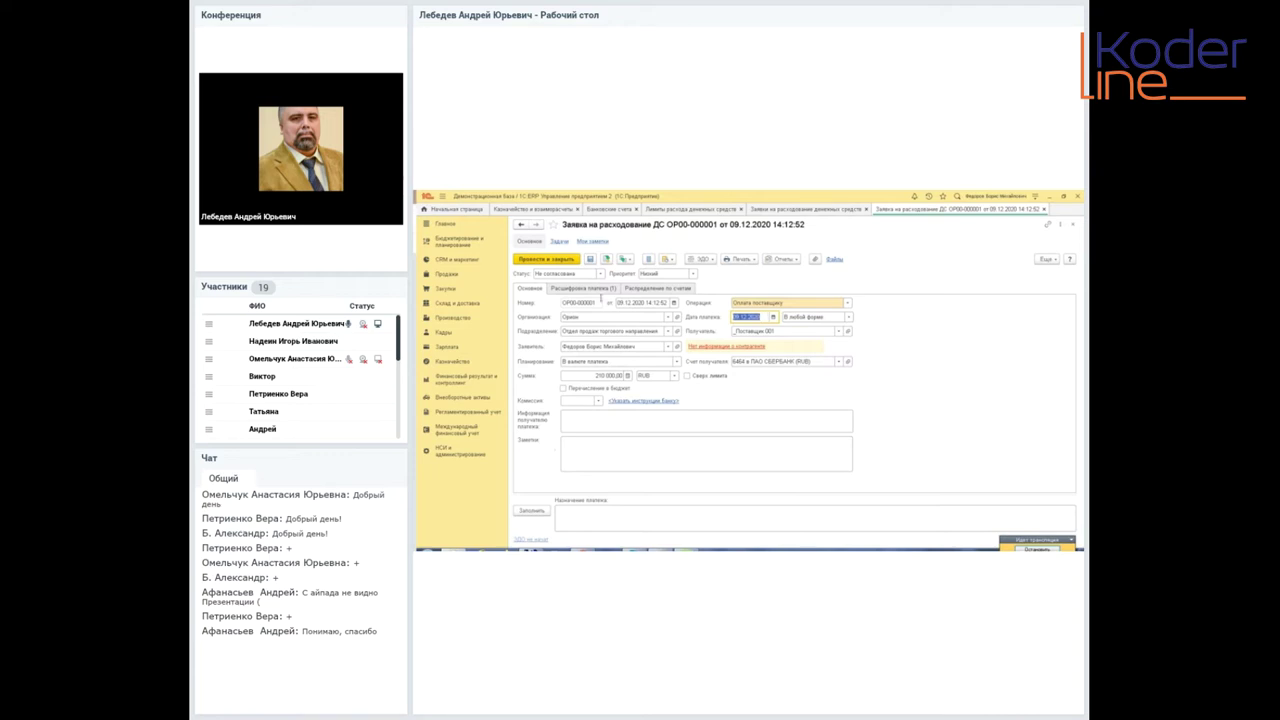
# - Open the December 2020 limits document for Орион and find the limited cash flow item «Оплата закупки товаров»
pyautogui.click(609, 289)
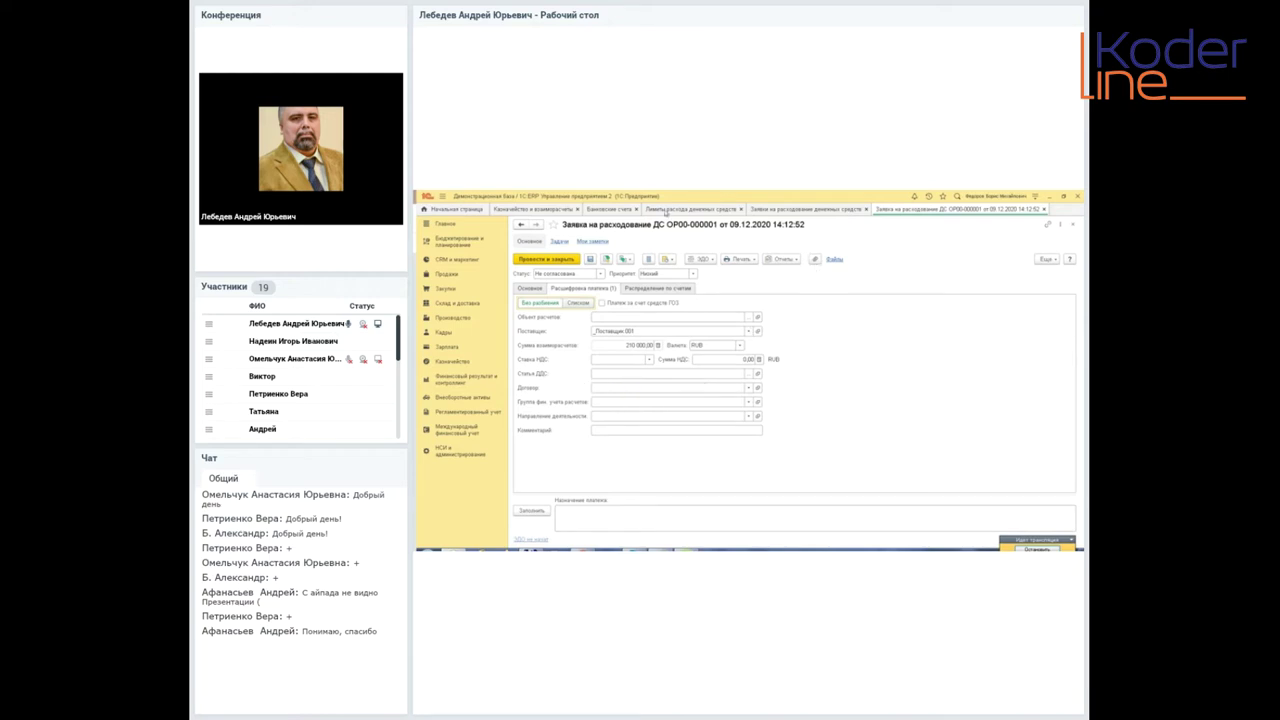
pyautogui.click(667, 210)
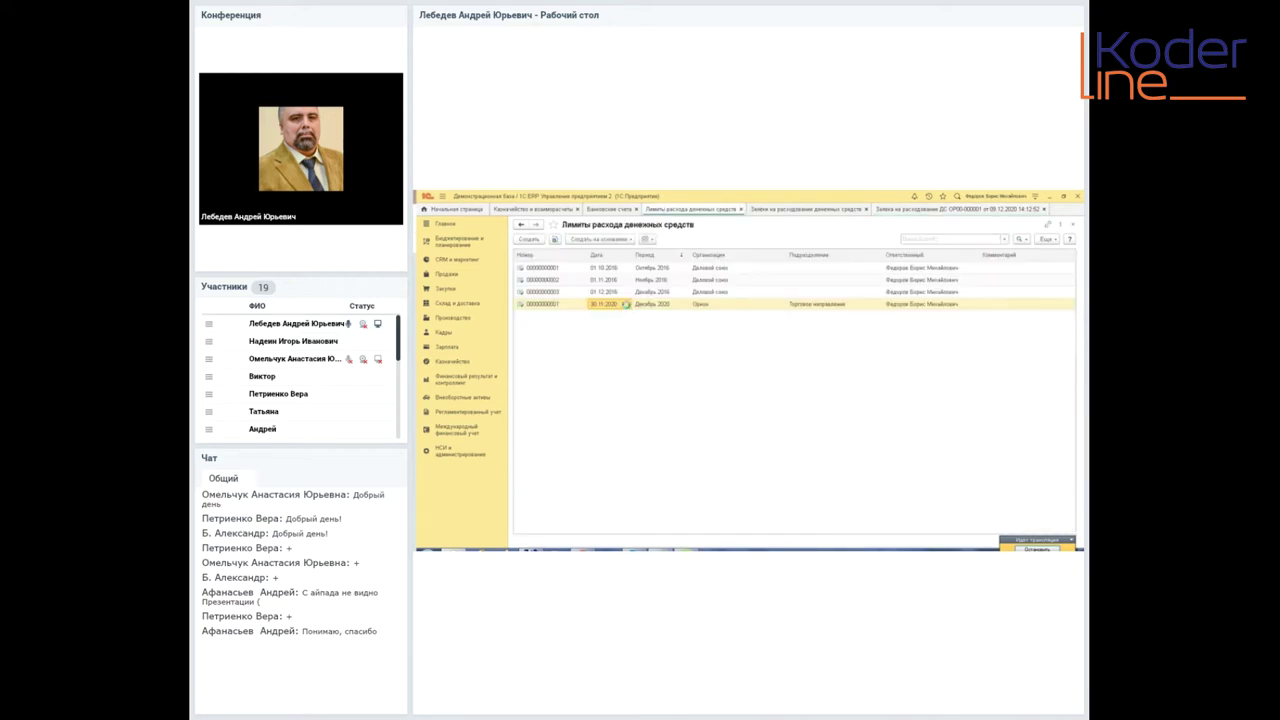
pyautogui.doubleClick(627, 304)
pyautogui.scroll(-6, 625, 450)
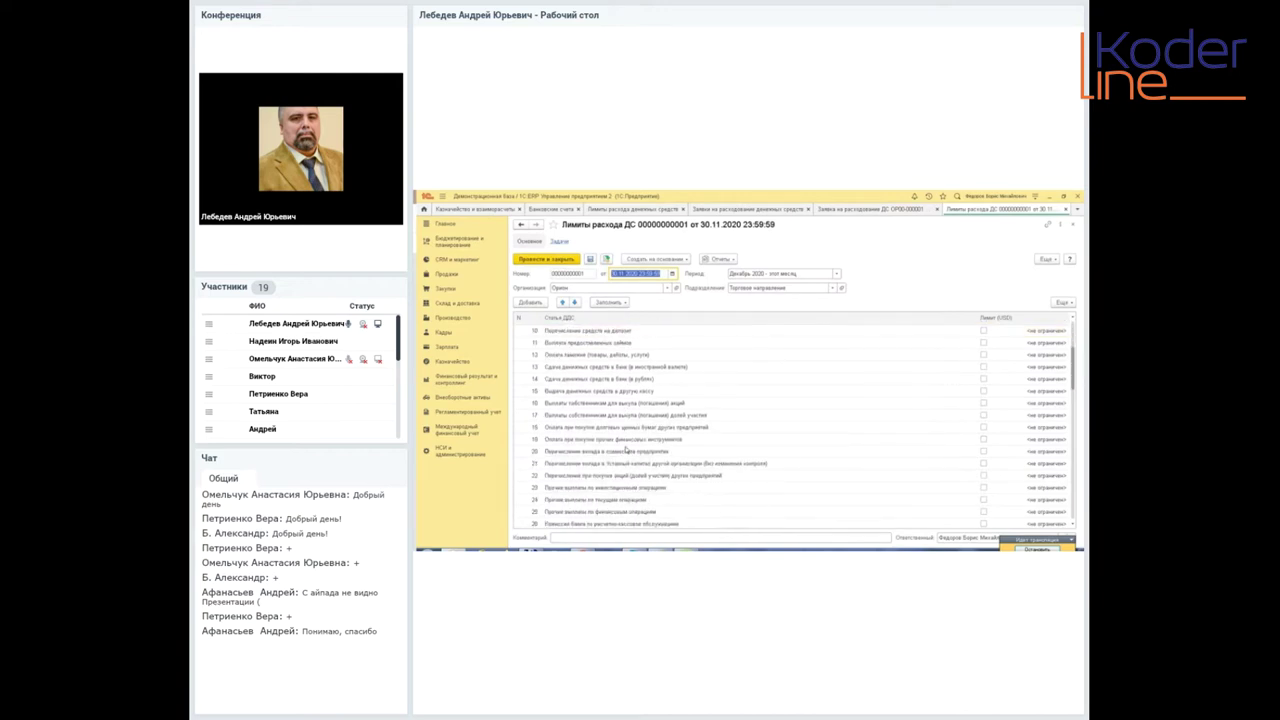
pyautogui.scroll(-11, 626, 450)
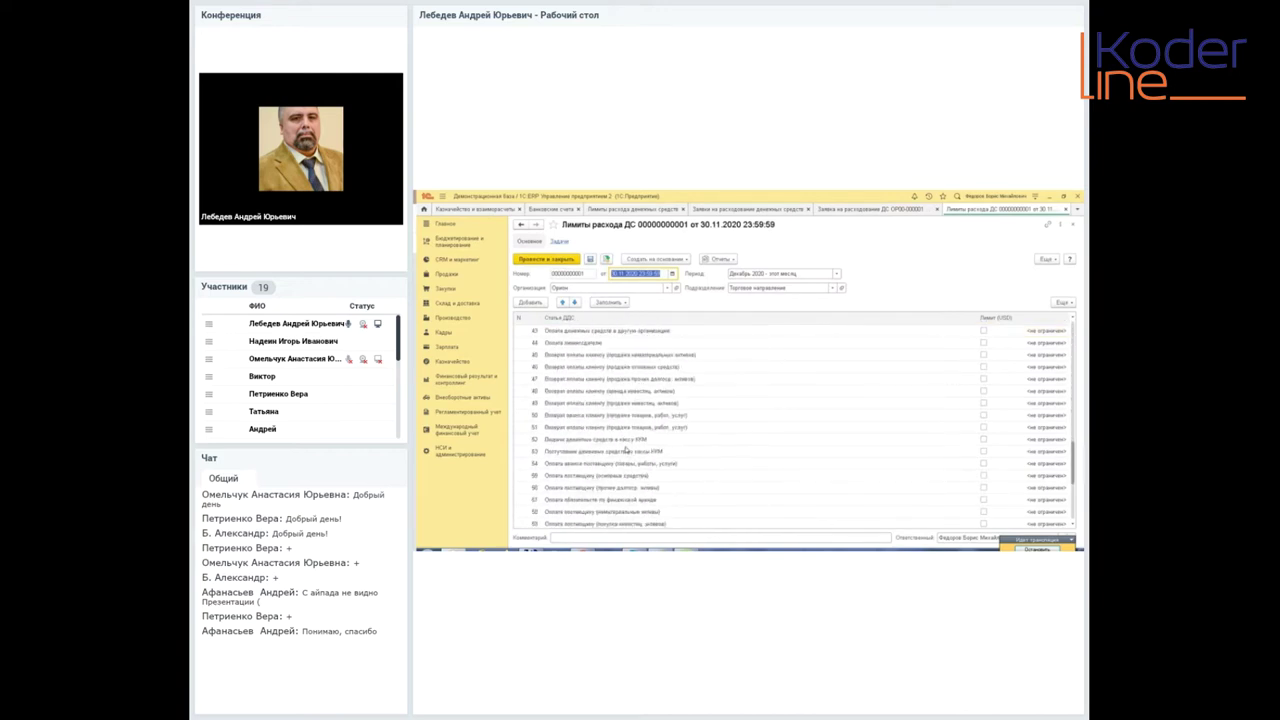
pyautogui.click(588, 466)
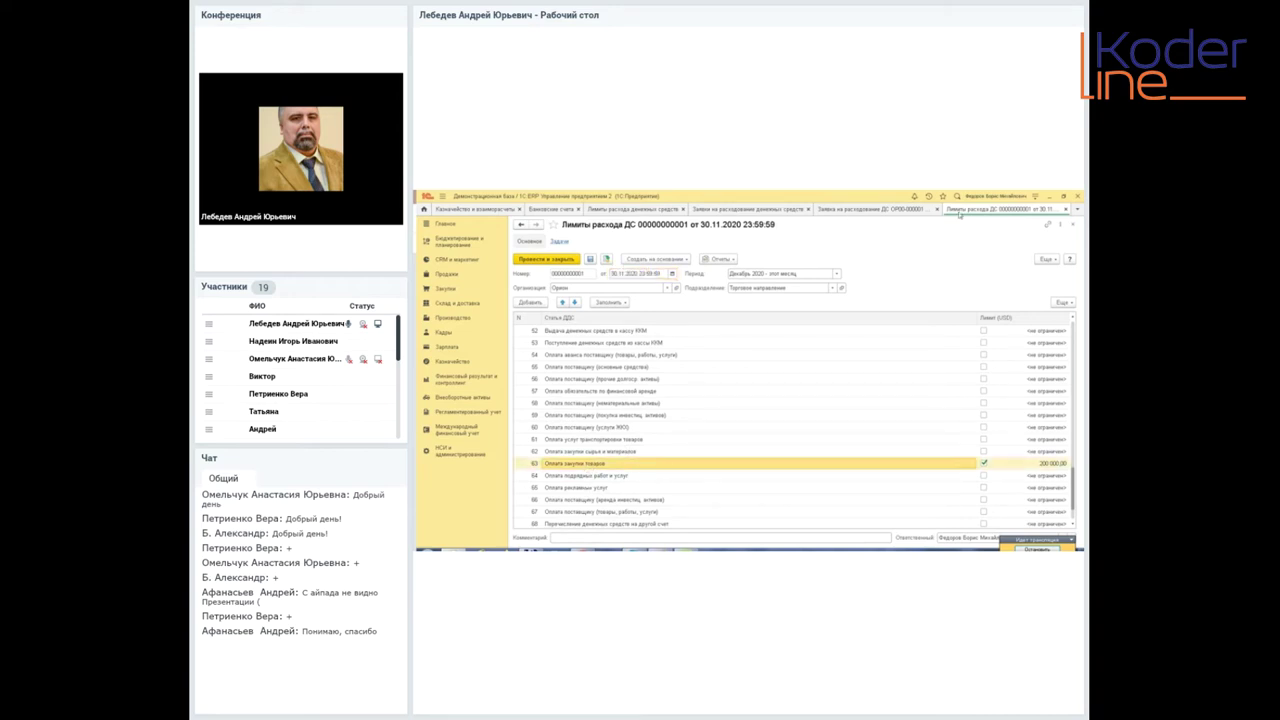
# - Return to the expenditure request and set its cash flow item to «Оплата закупки товаров» in the payment breakdown
pyautogui.click(906, 210)
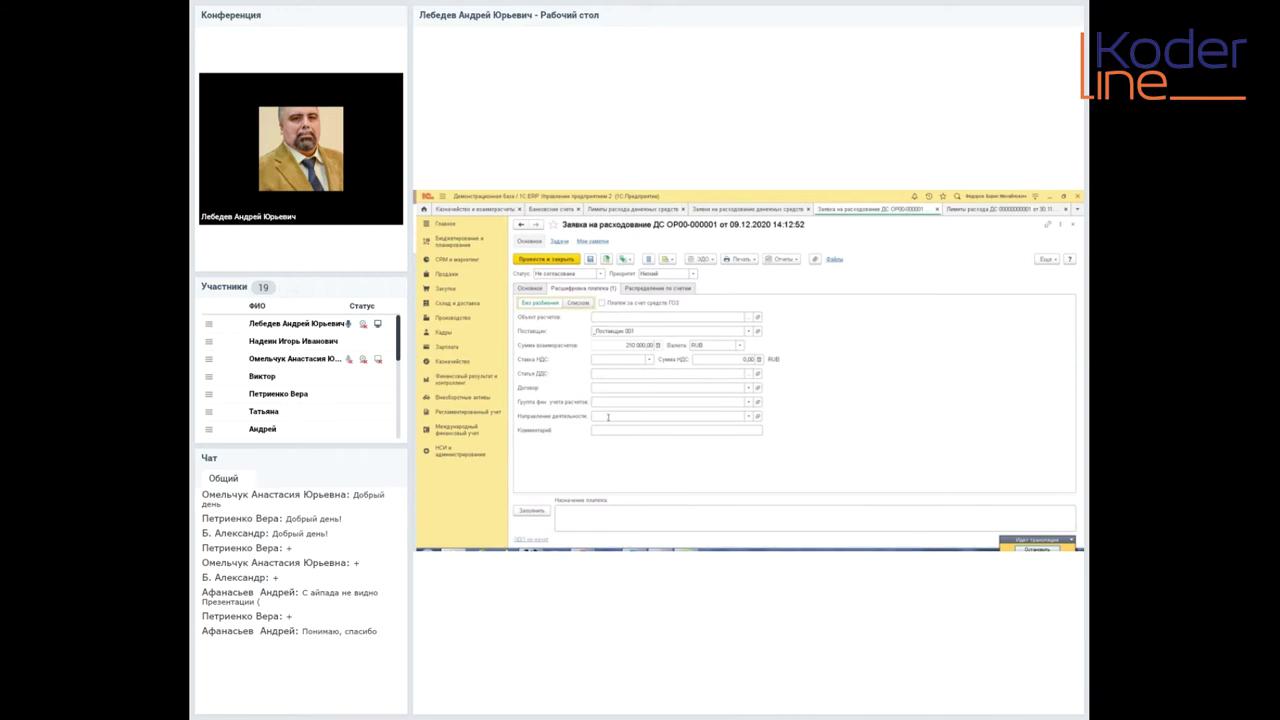
pyautogui.click(606, 372)
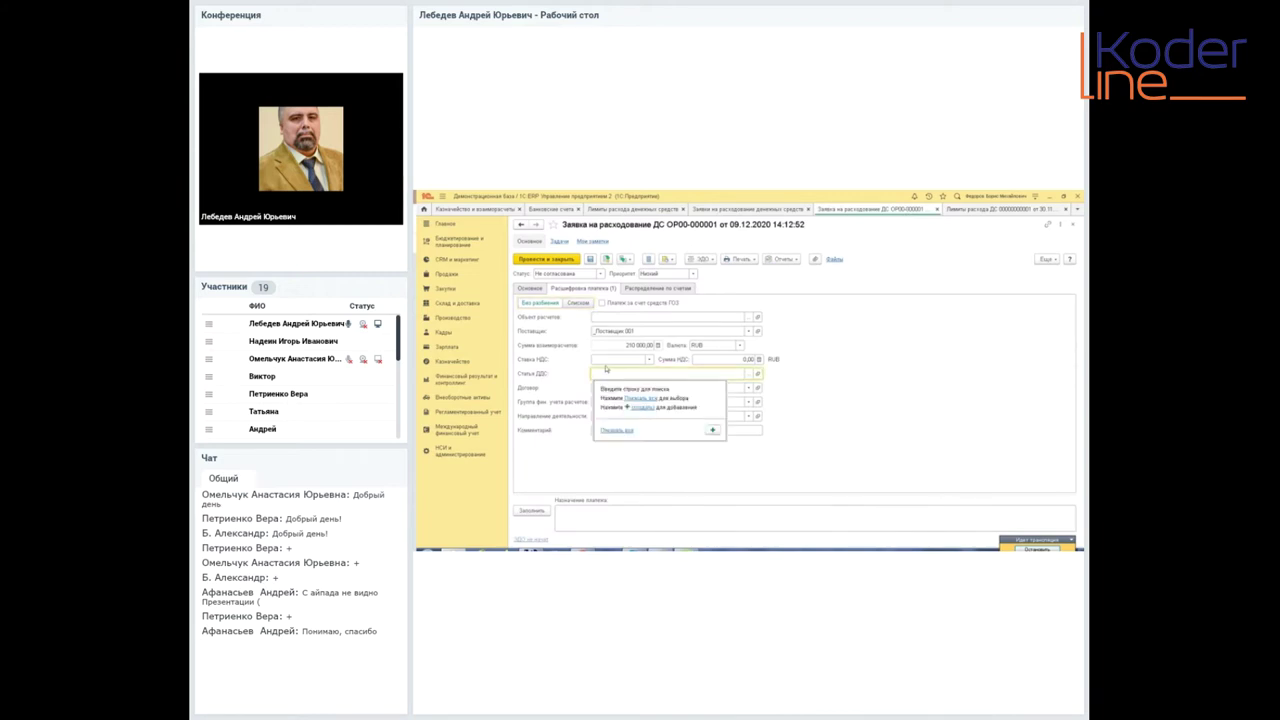
pyautogui.press('BackSpace')
pyautogui.write('оп')
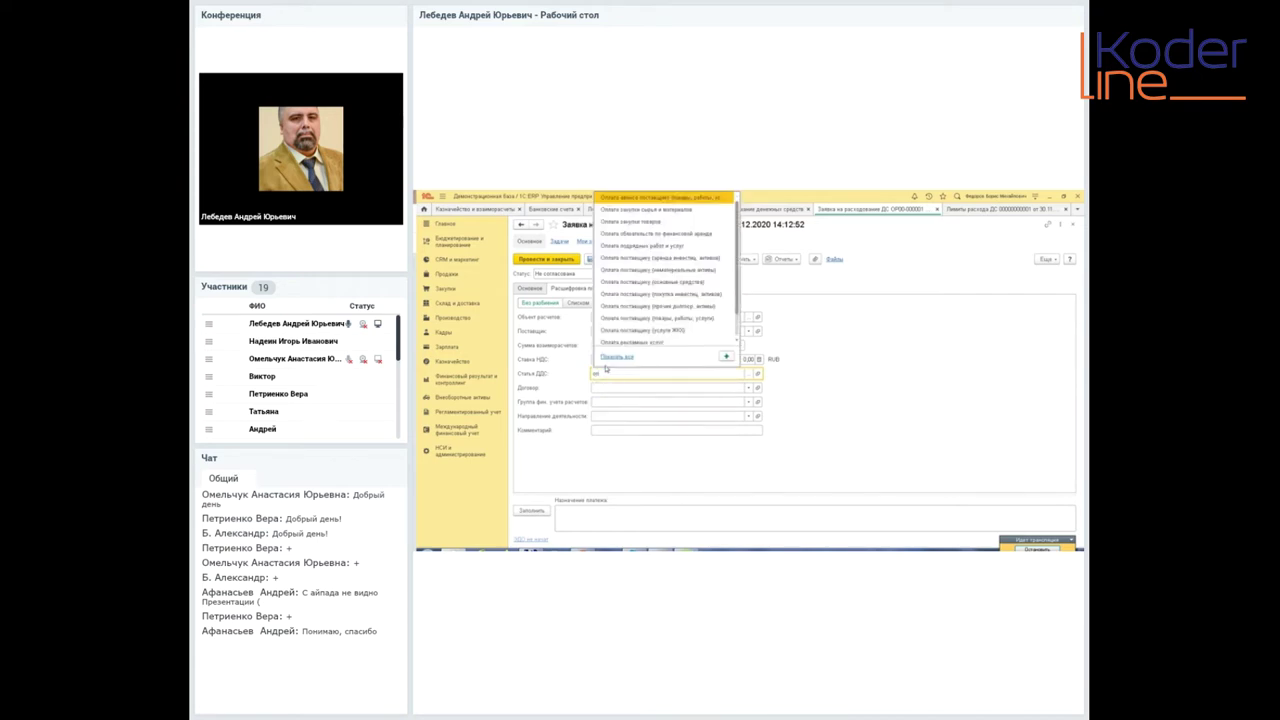
pyautogui.click(663, 222)
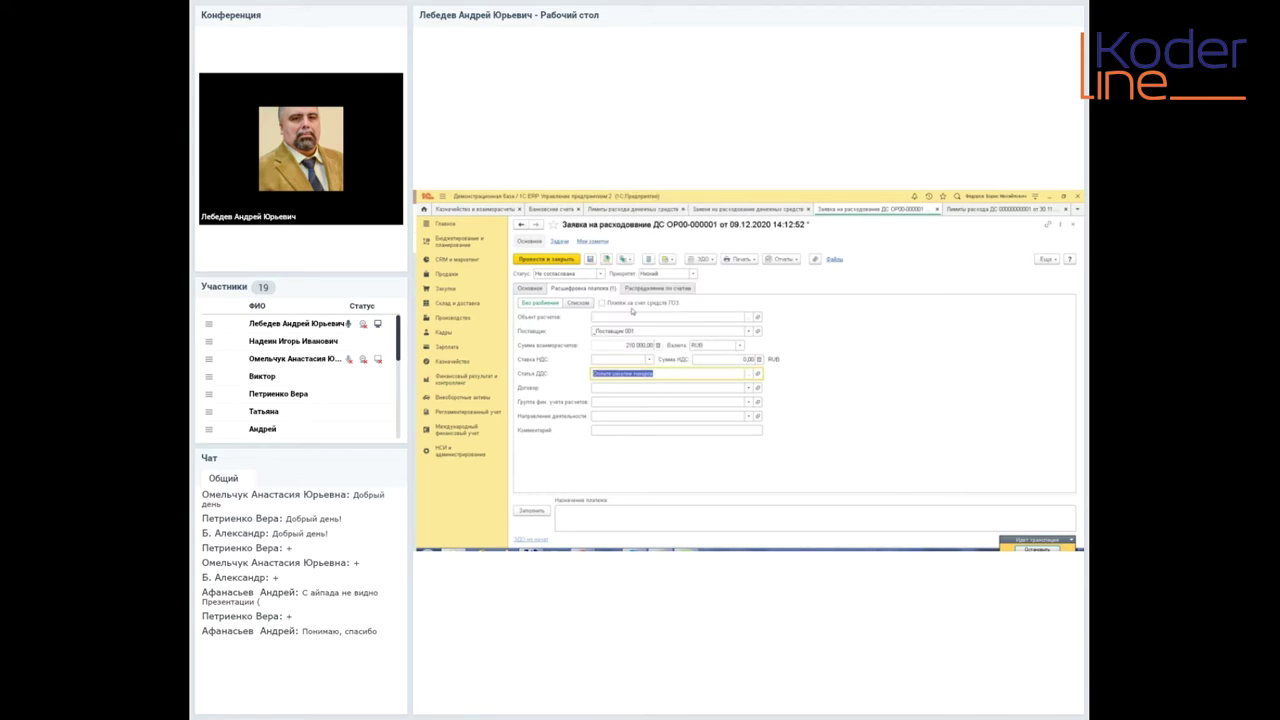
# - Change the request's department to «Торговое направление» and post the document again
pyautogui.click(538, 289)
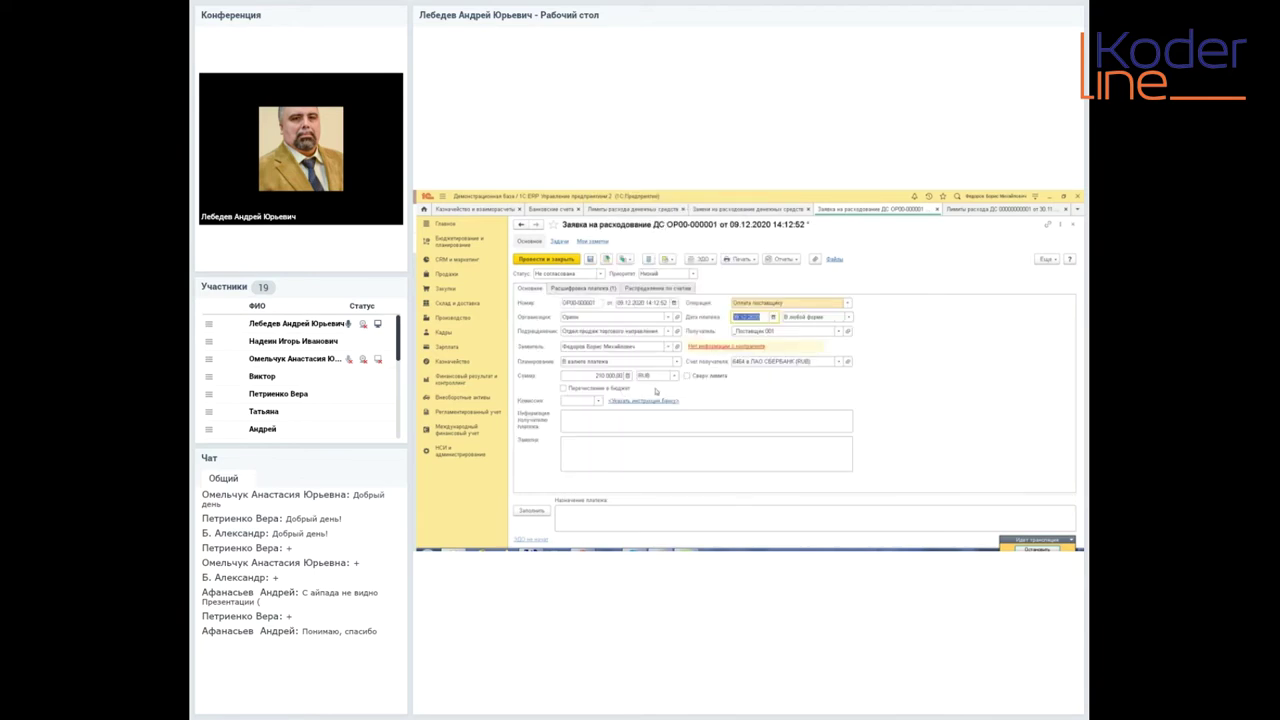
pyautogui.click(668, 330)
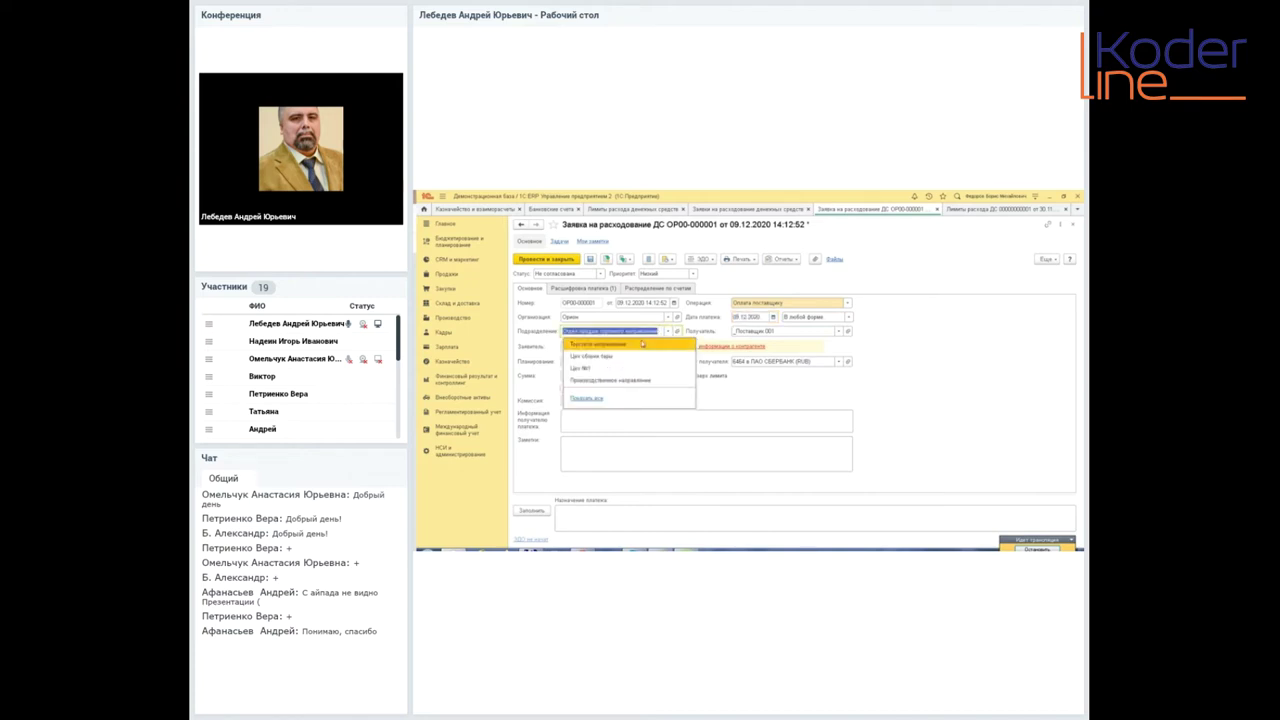
pyautogui.click(641, 343)
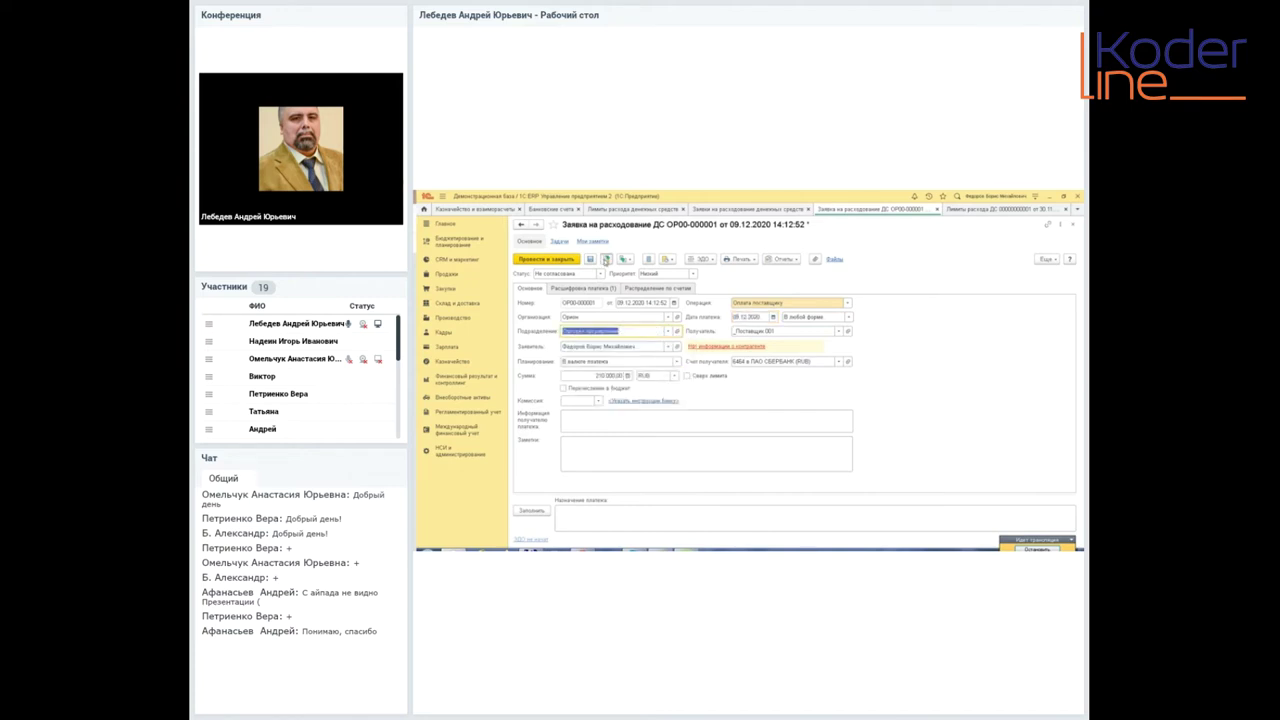
pyautogui.click(604, 259)
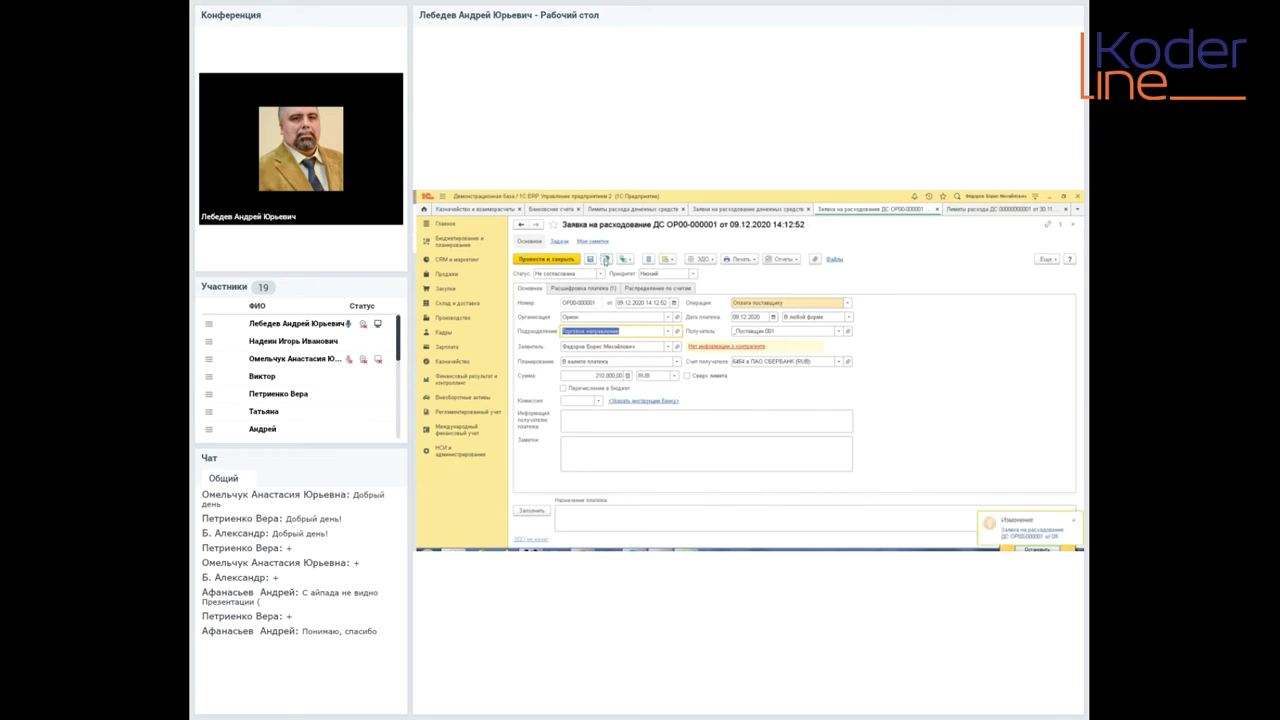
# - Set the request's status to «Согласована», then post and close it
pyautogui.click(600, 274)
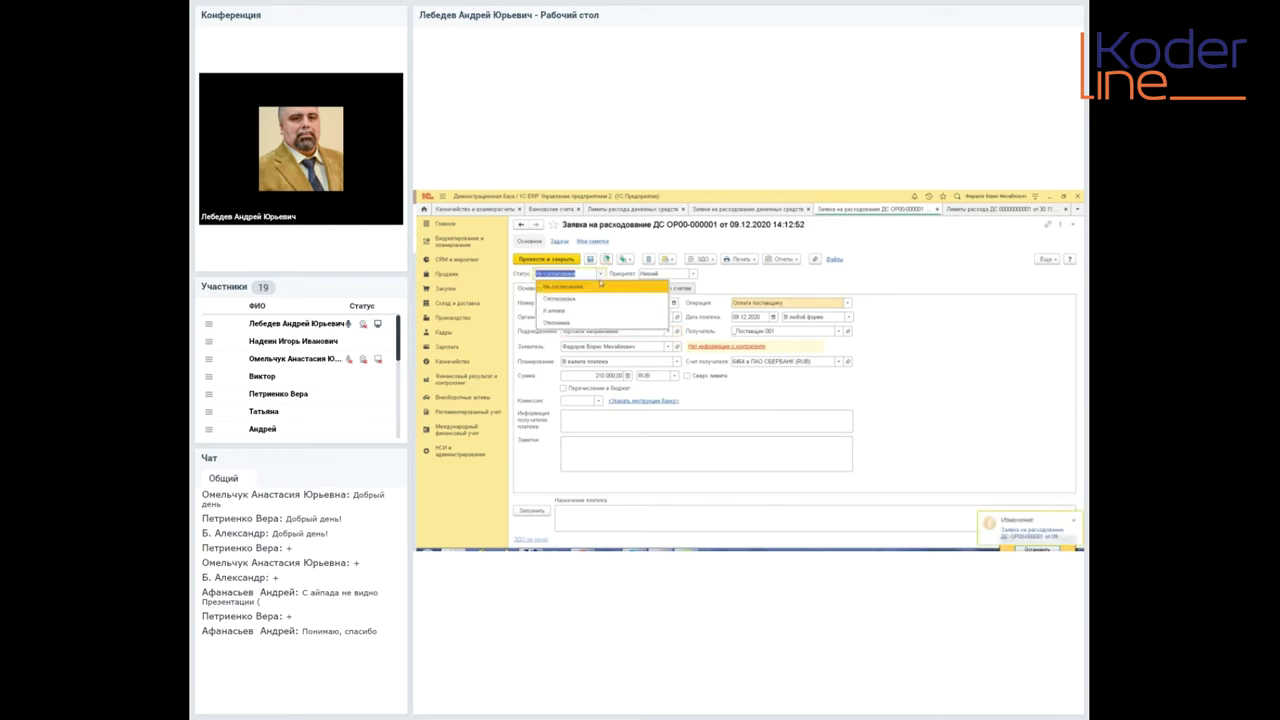
pyautogui.click(583, 301)
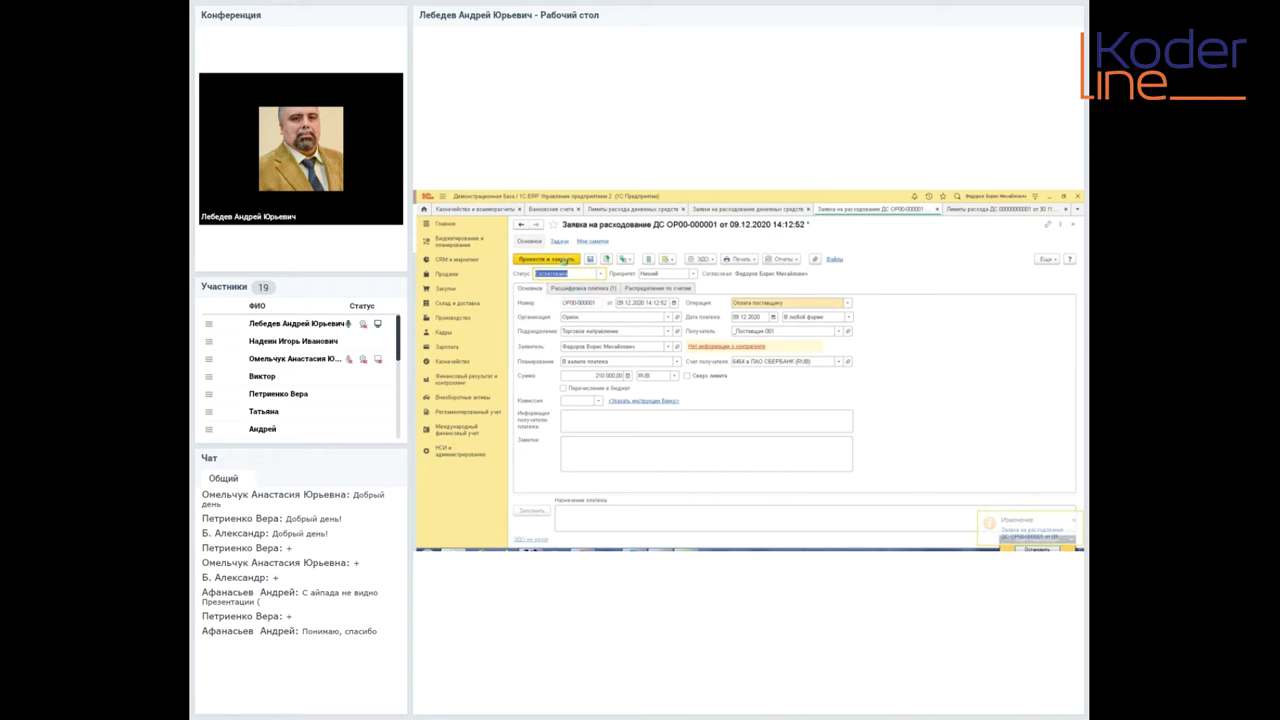
pyautogui.click(566, 260)
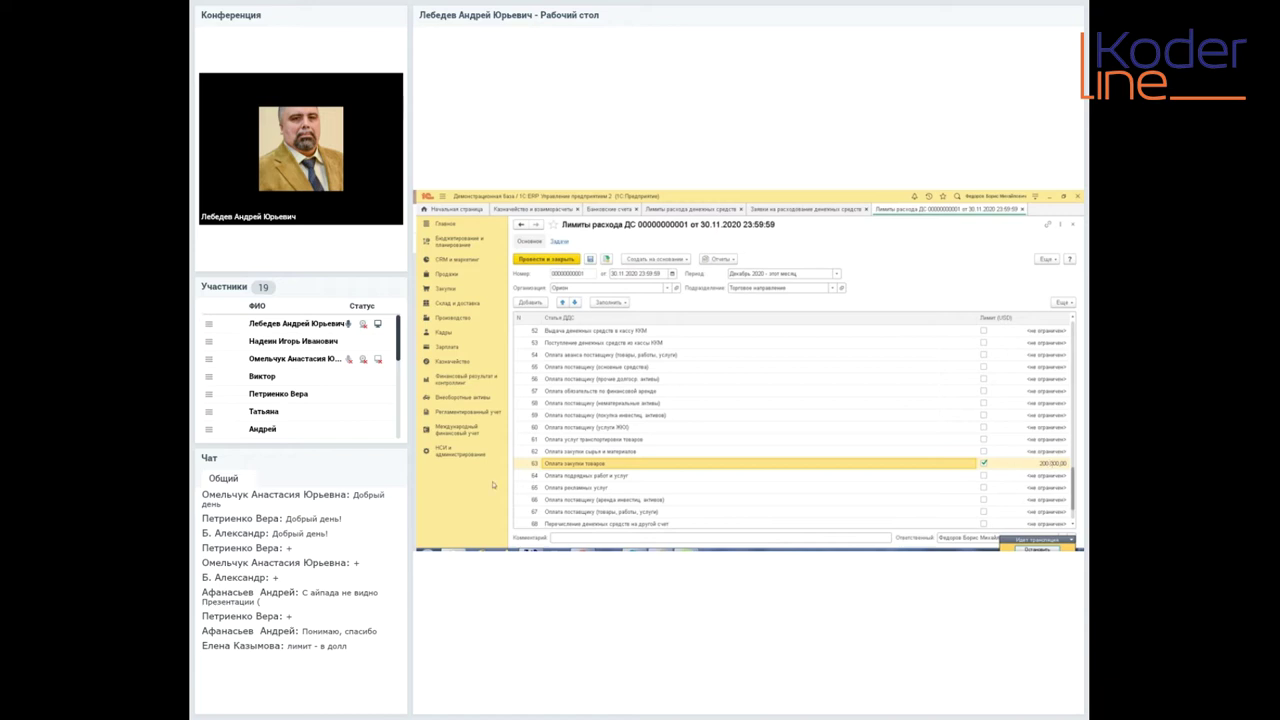
# - Open the exchange rate history of the US dollar from the currency directory
pyautogui.click(450, 458)
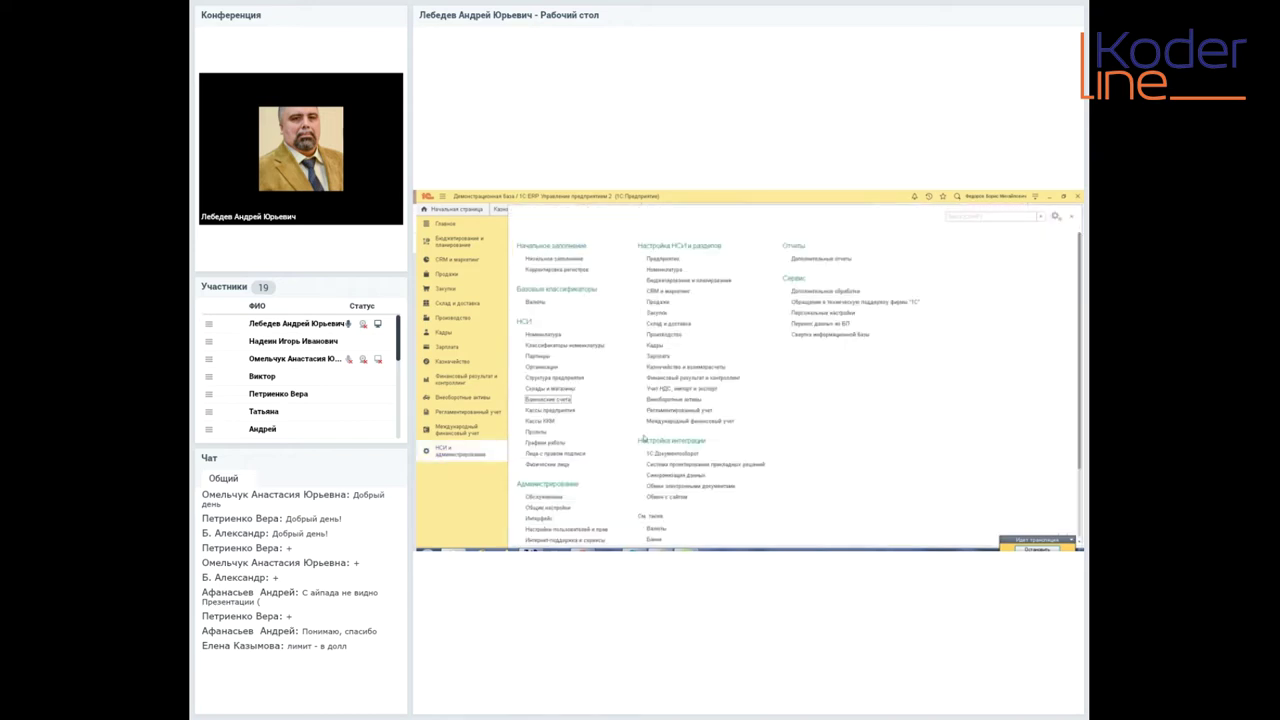
pyautogui.click(645, 528)
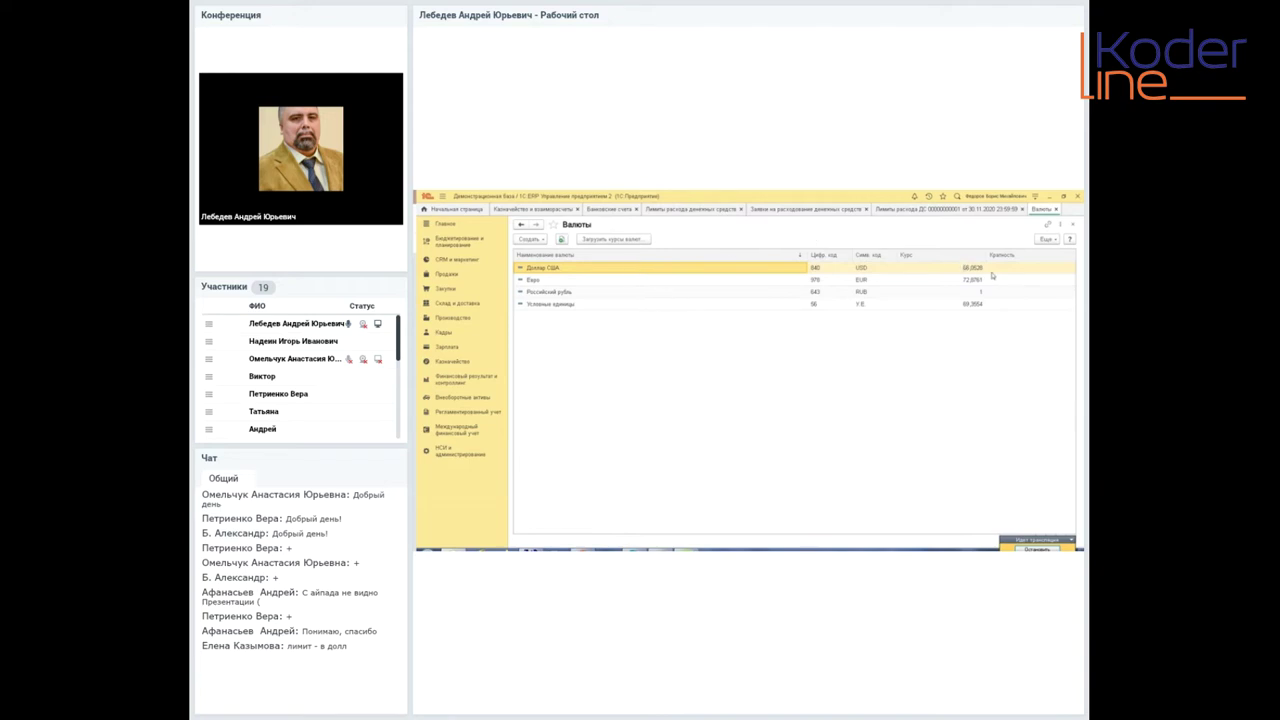
pyautogui.doubleClick(701, 269)
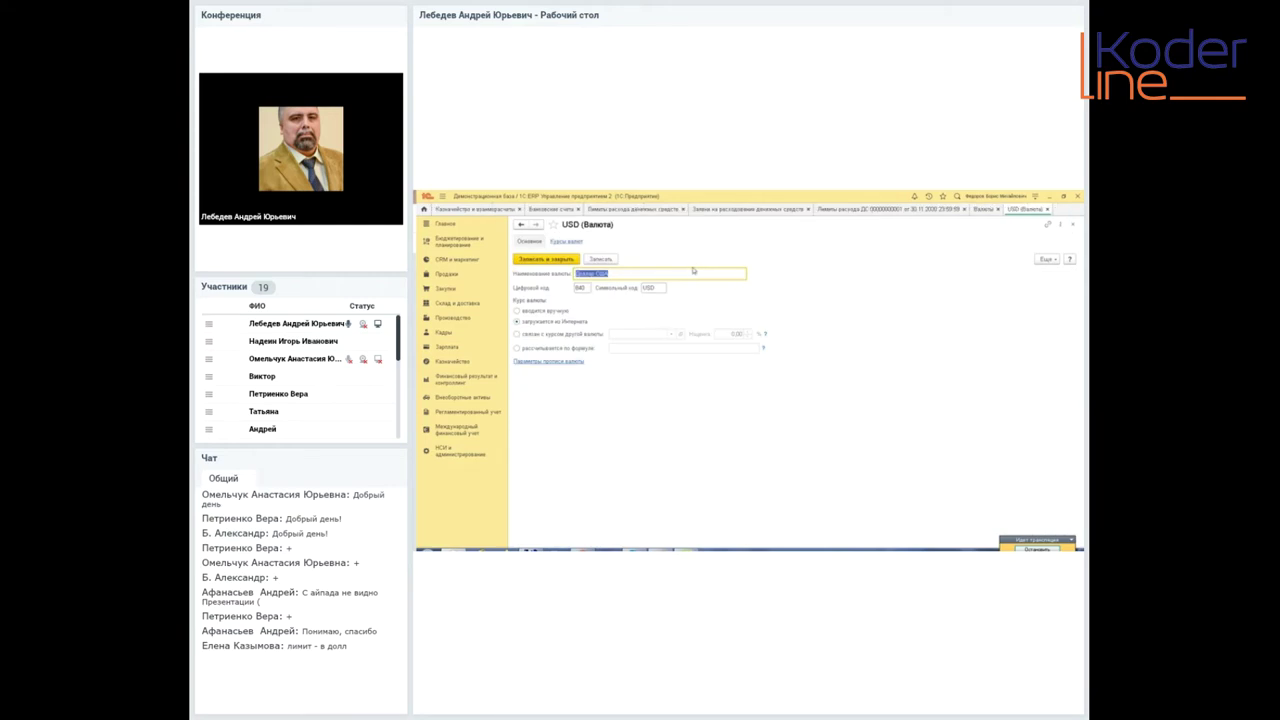
pyautogui.click(566, 242)
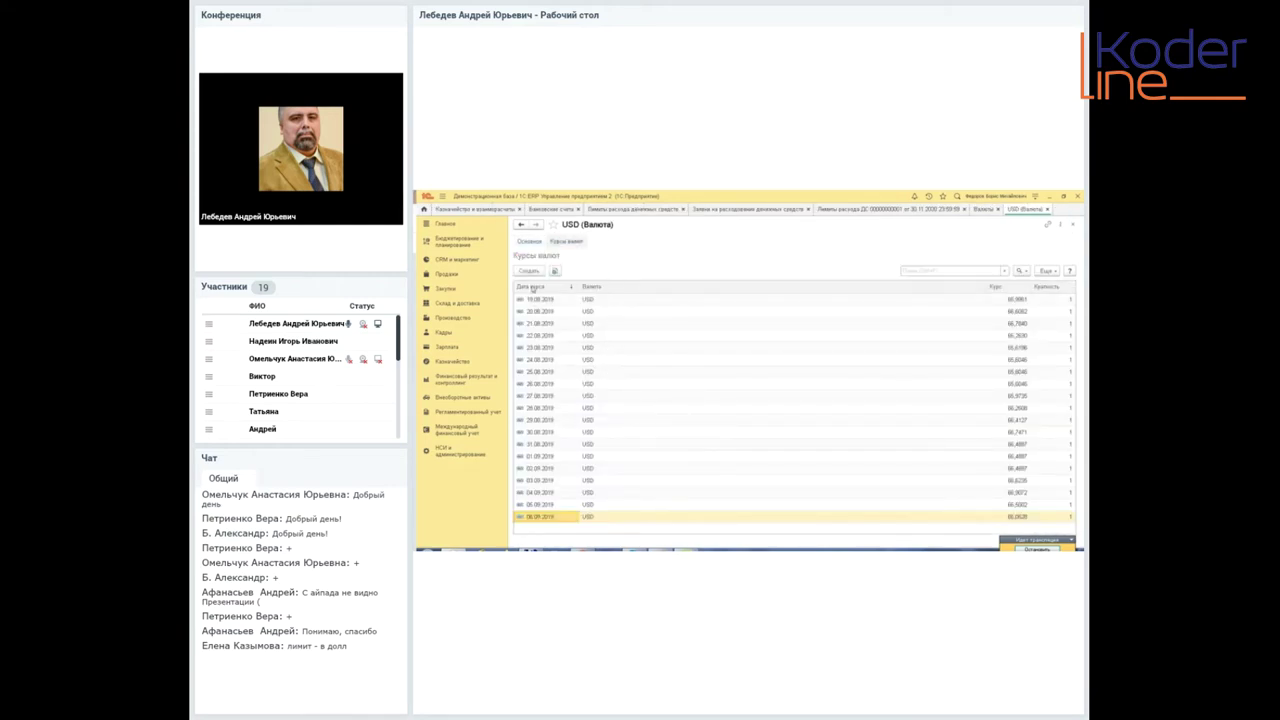
# - Add a new USD exchange rate dated 30.11.2020, then save and close it
pyautogui.click(529, 272)
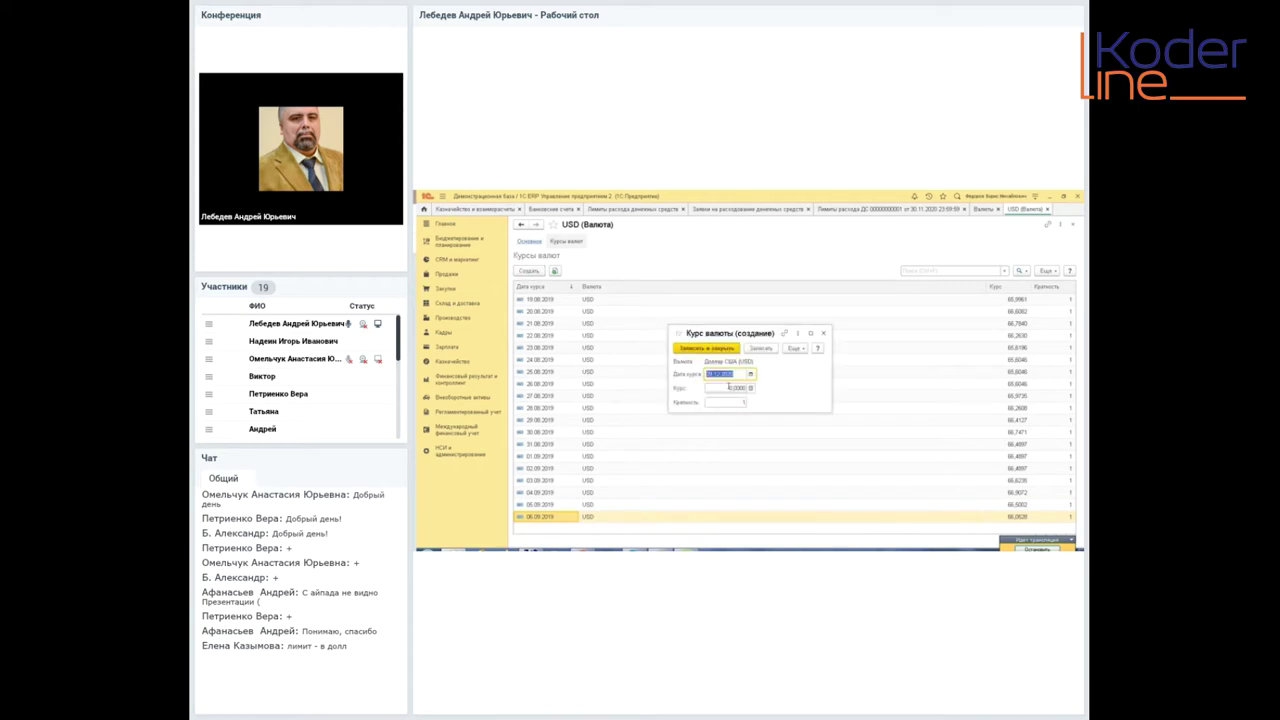
pyautogui.click(751, 374)
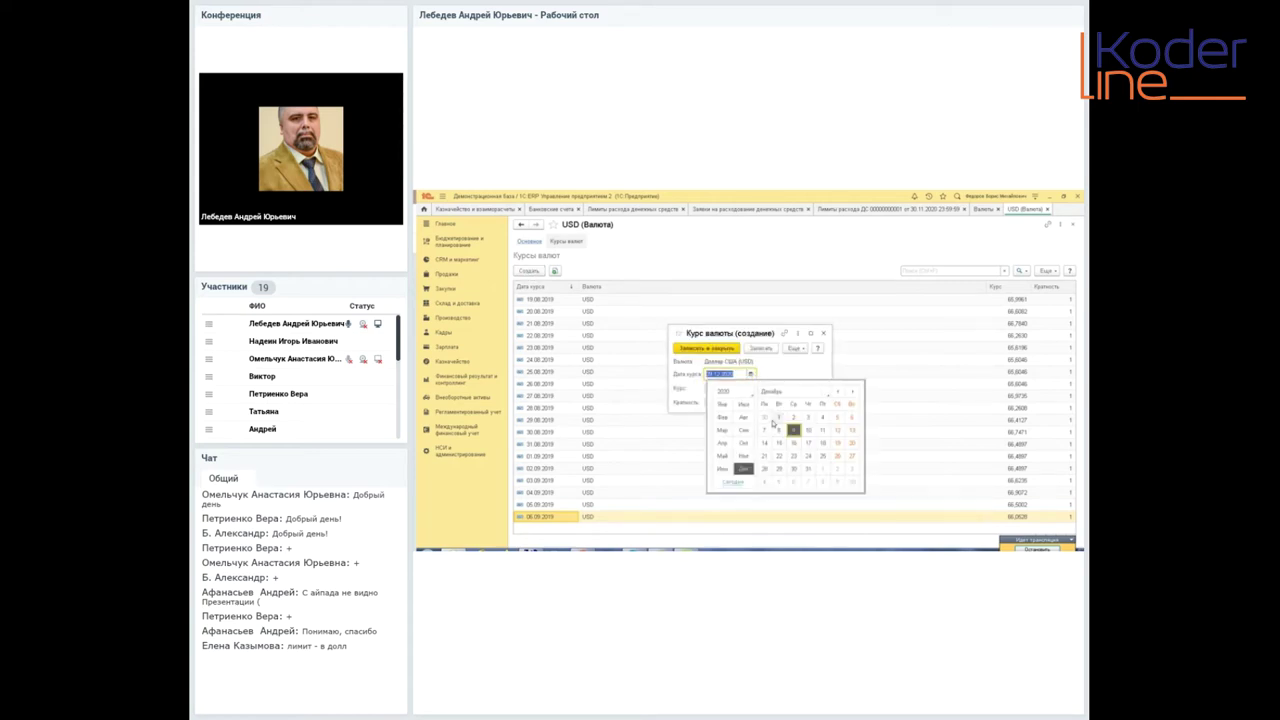
pyautogui.click(765, 418)
pyautogui.click(737, 389)
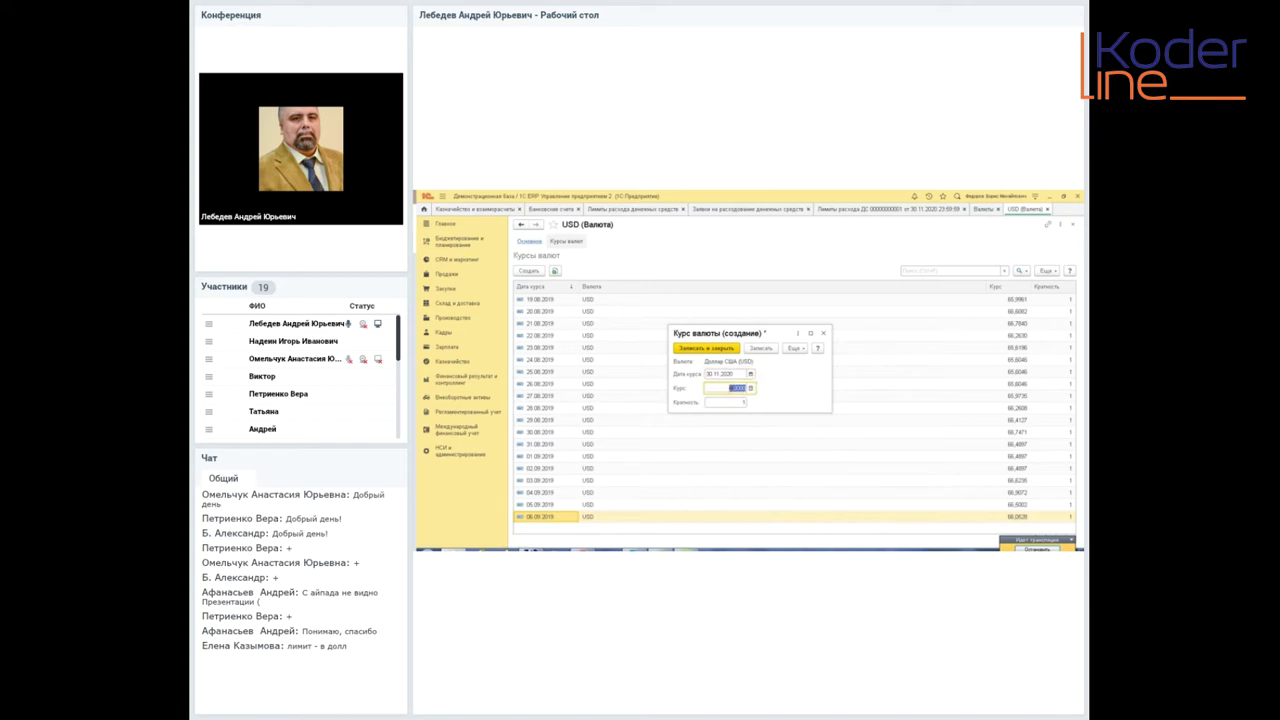
pyautogui.write('5')
pyautogui.write('1')
pyautogui.click(724, 348)
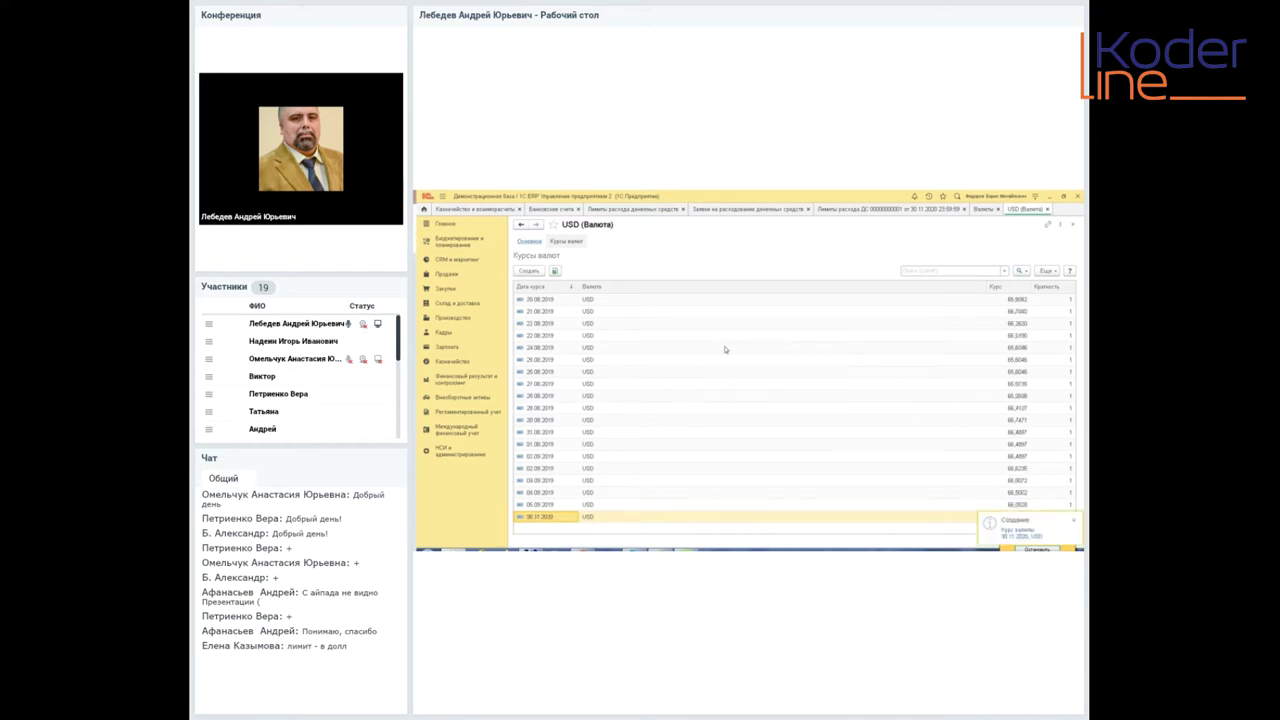
# - In the December 2020 limits document, set the limit for «Оплата закупки товаров» to 2 000 USD and post the document
pyautogui.click(931, 211)
pyautogui.doubleClick(1048, 463)
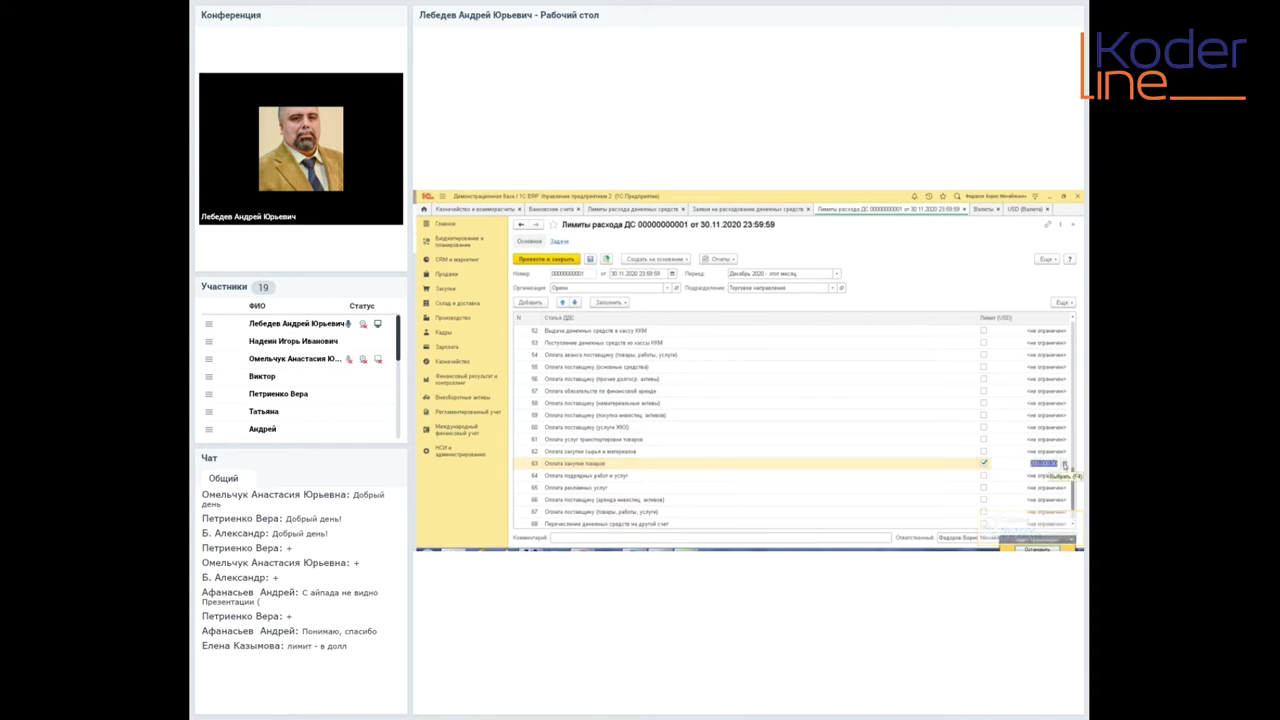
pyautogui.write('300')
pyautogui.click(950, 477)
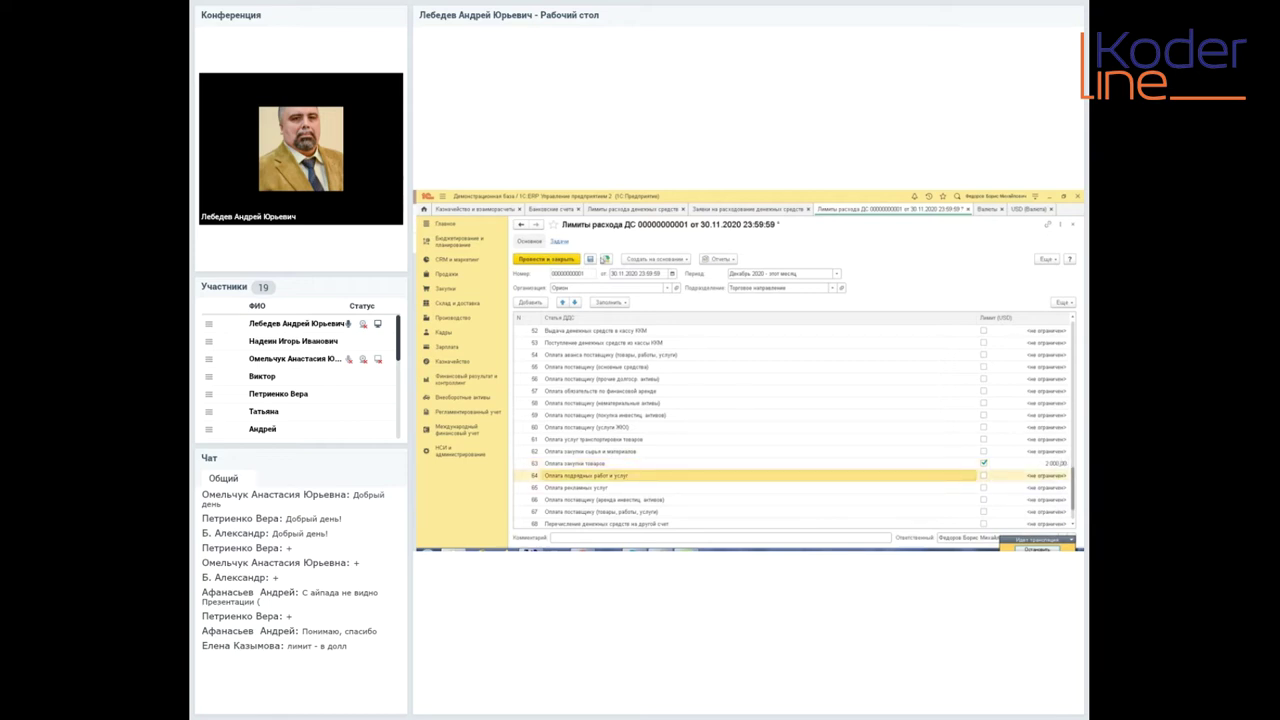
pyautogui.click(605, 259)
# - Reopen the 09.12.2020 supplier payment request, set its status to «Не согласована», and try to post it
pyautogui.click(758, 210)
pyautogui.doubleClick(597, 524)
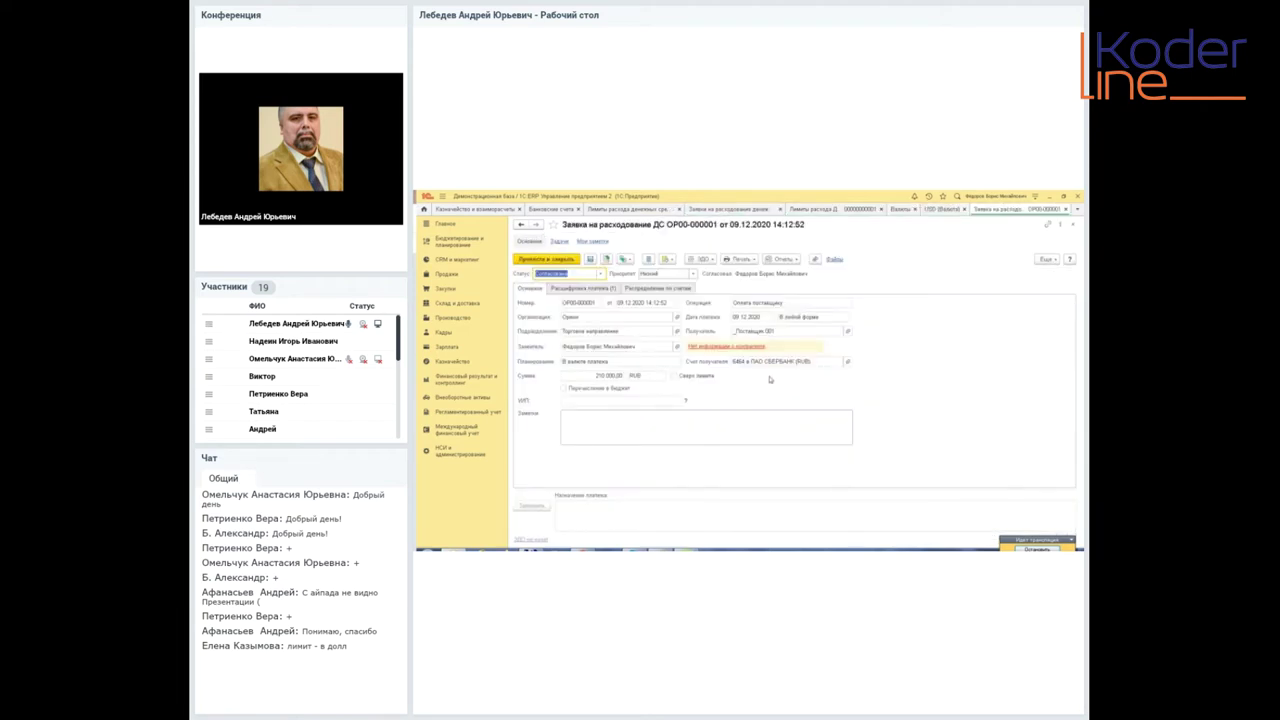
pyautogui.click(601, 273)
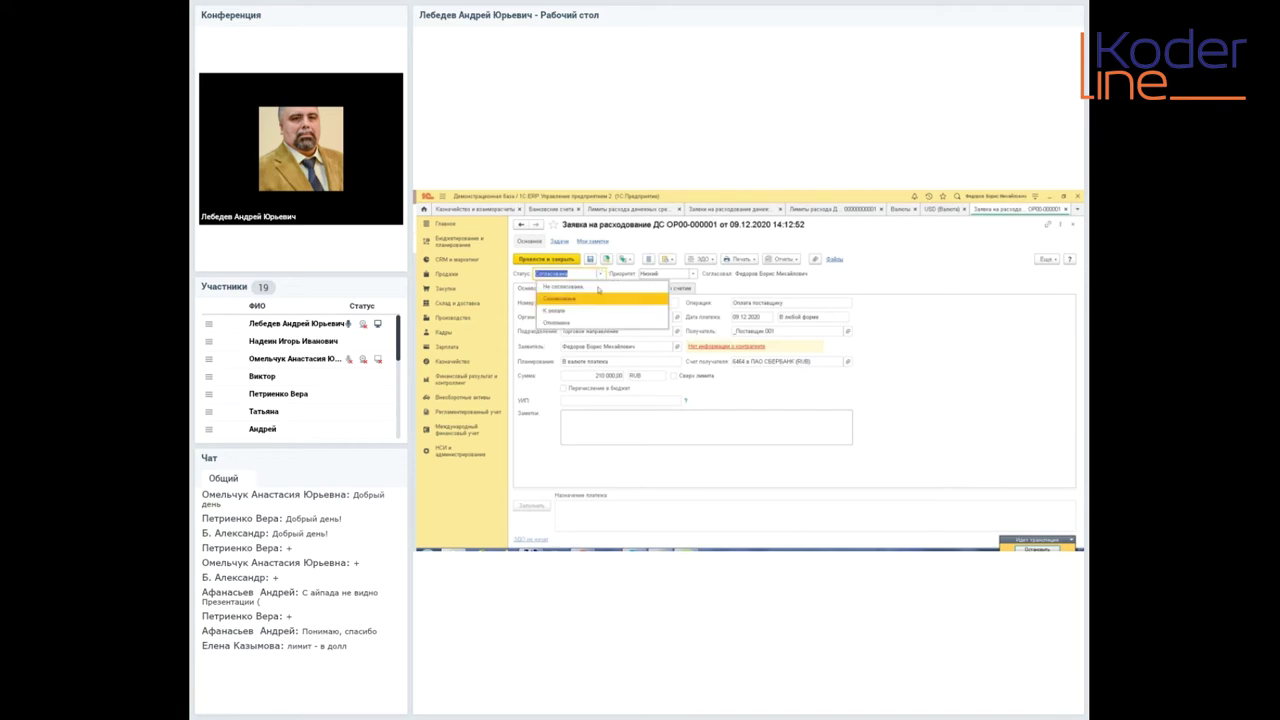
pyautogui.click(590, 288)
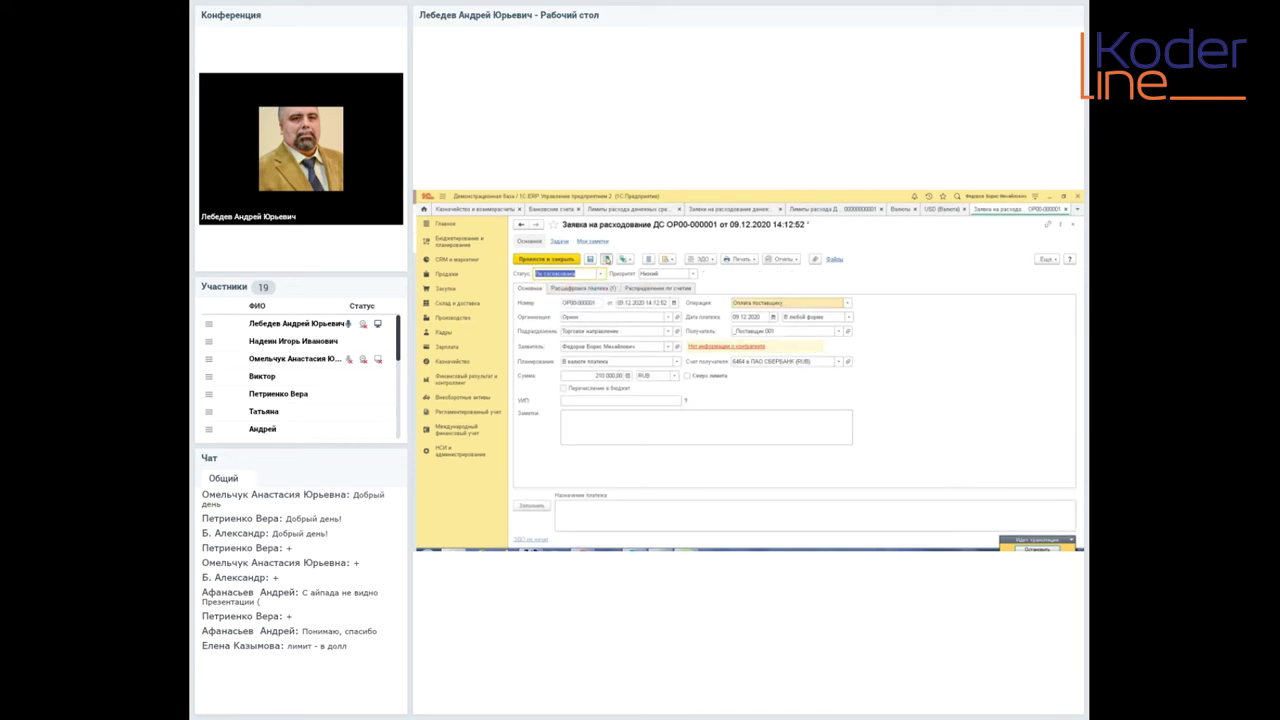
pyautogui.click(606, 259)
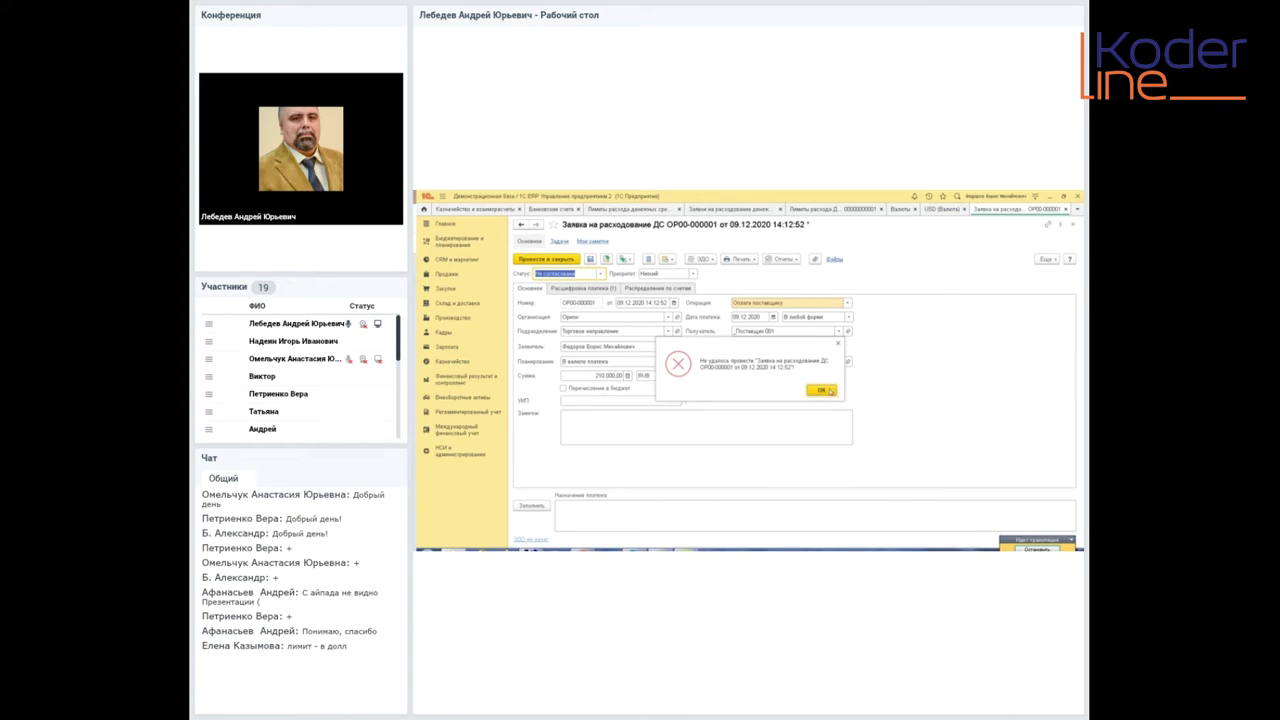
pyautogui.click(826, 390)
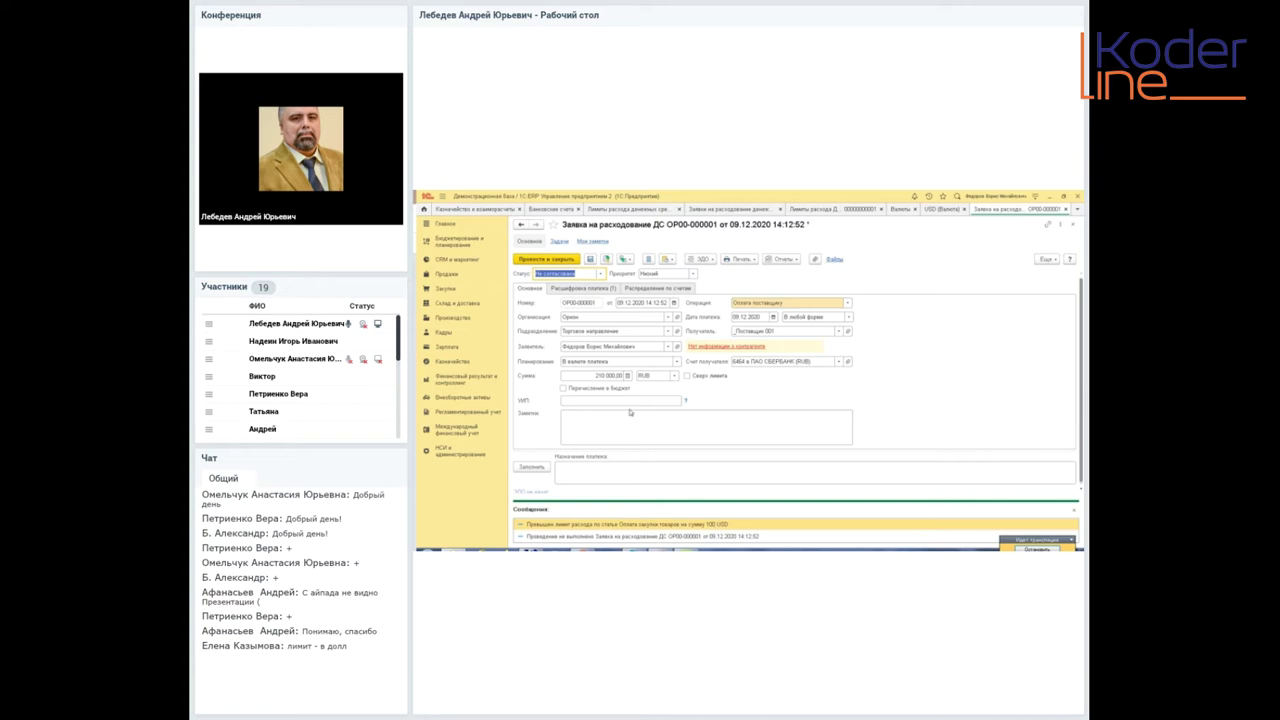
# - Set the request's amount to 190 000 RUB and its status to «Согласована», then post and close it
pyautogui.click(607, 374)
pyautogui.write('100 000')
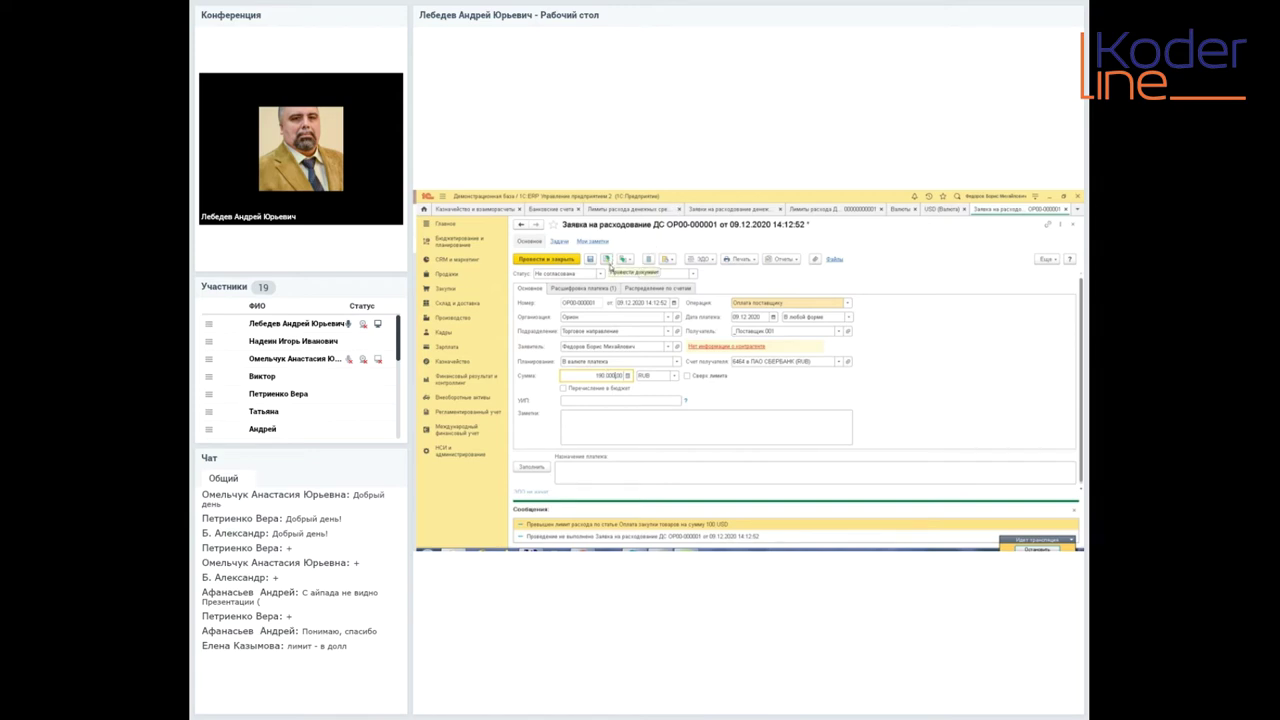
pyautogui.click(601, 274)
pyautogui.click(595, 300)
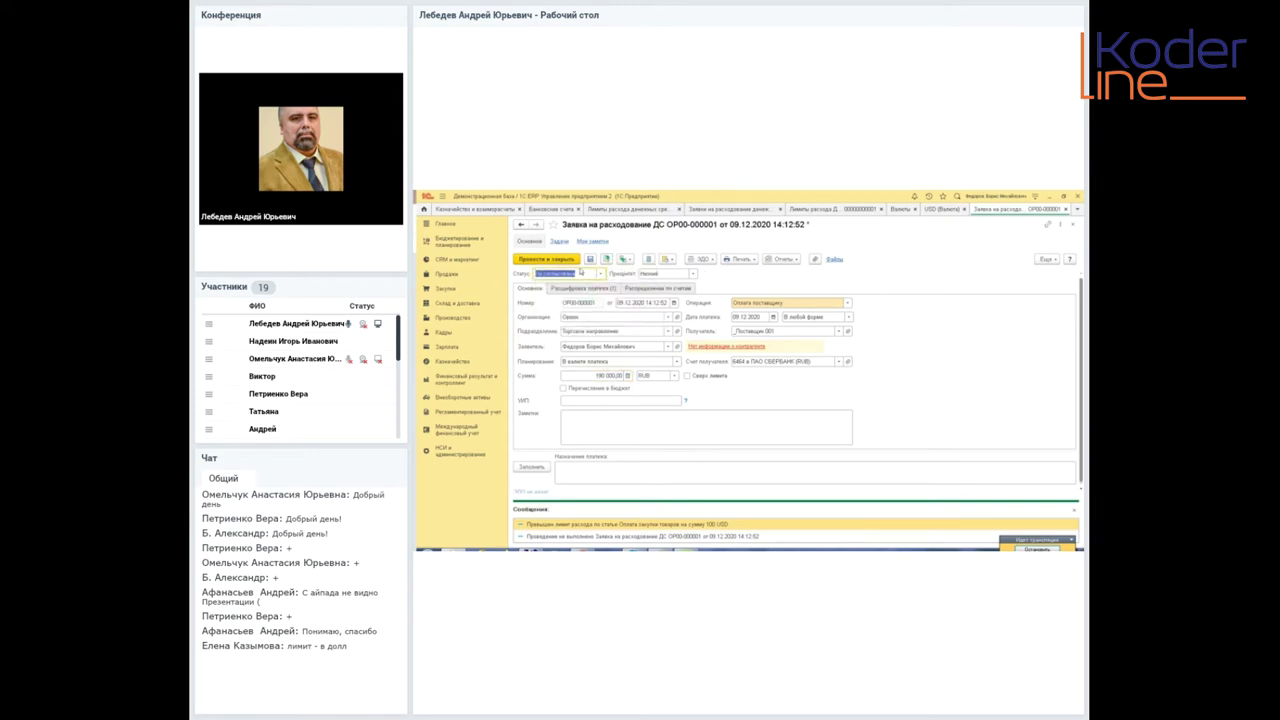
pyautogui.click(604, 260)
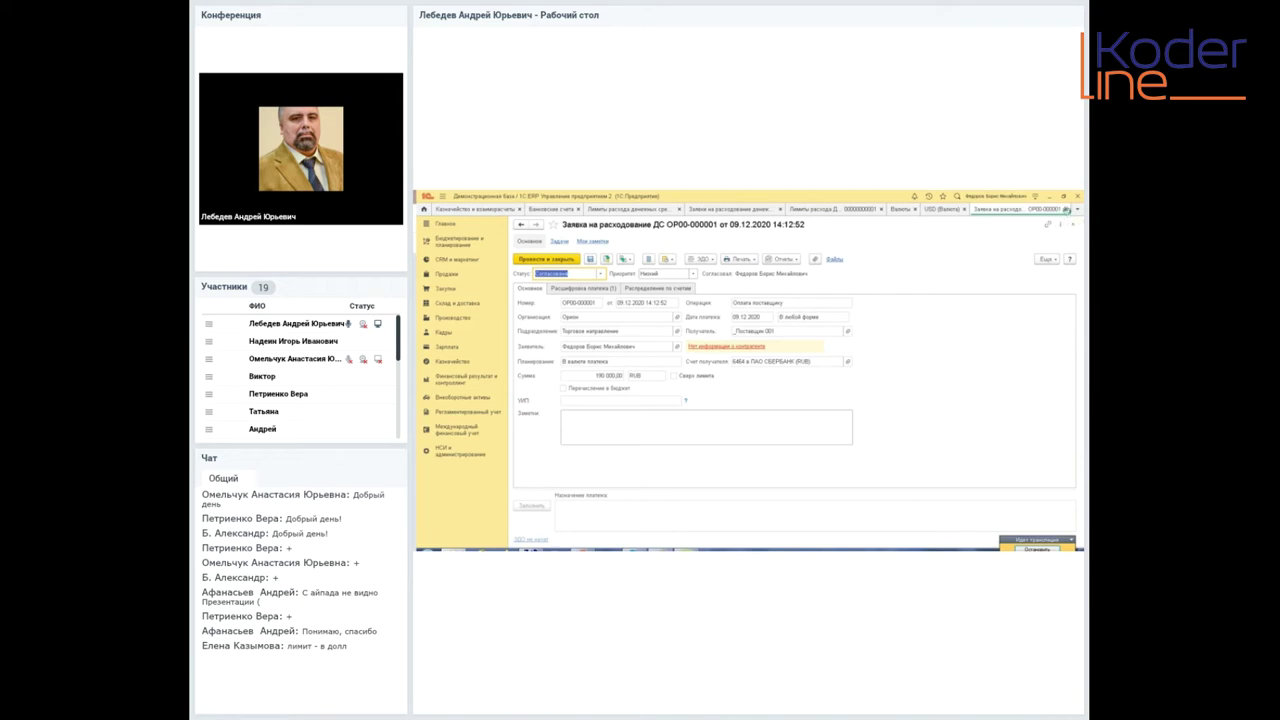
pyautogui.click(1066, 210)
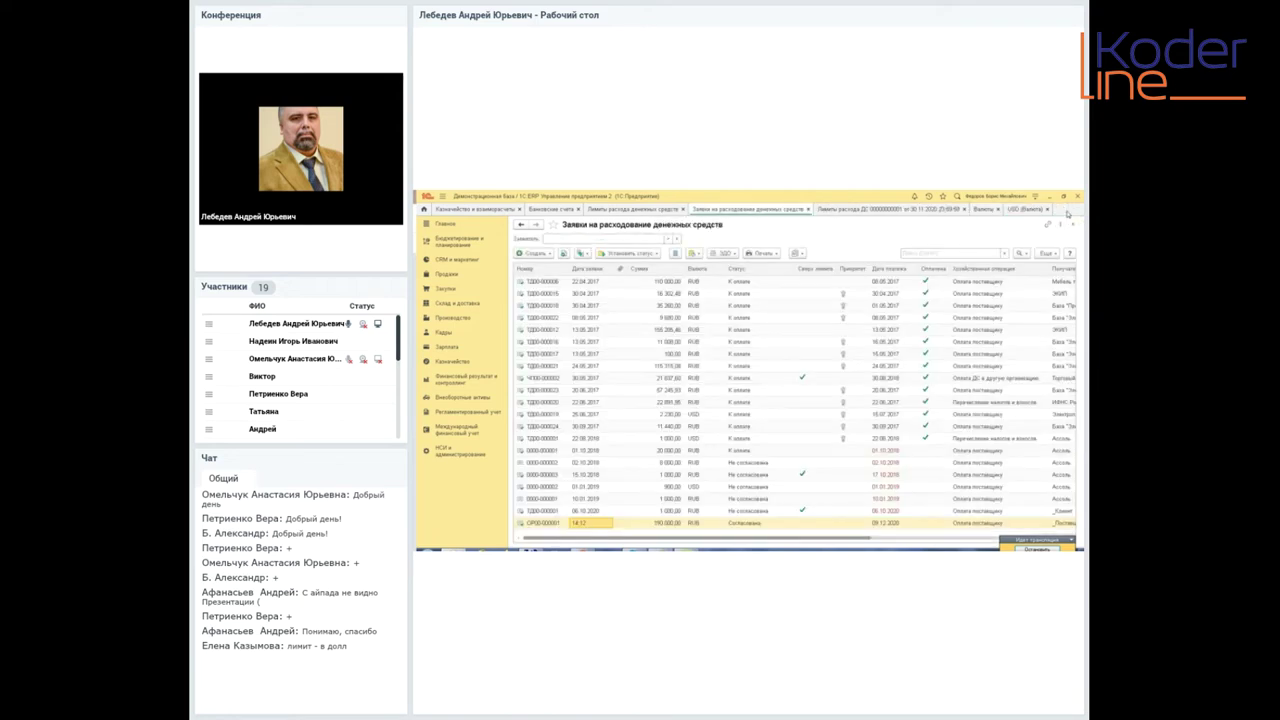
# - Copy the approved request into a new one for 10 000 RUB with payment date 09.12.2020, and post it
pyautogui.rightClick(594, 527)
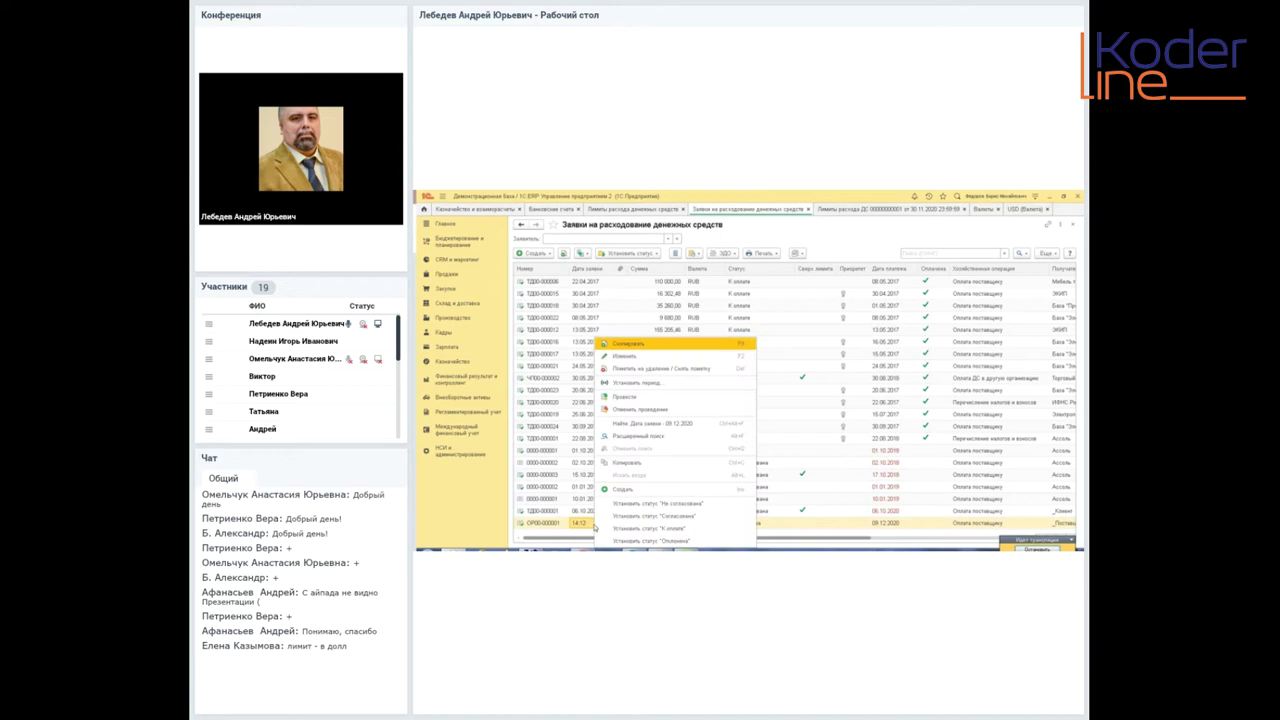
pyautogui.click(678, 348)
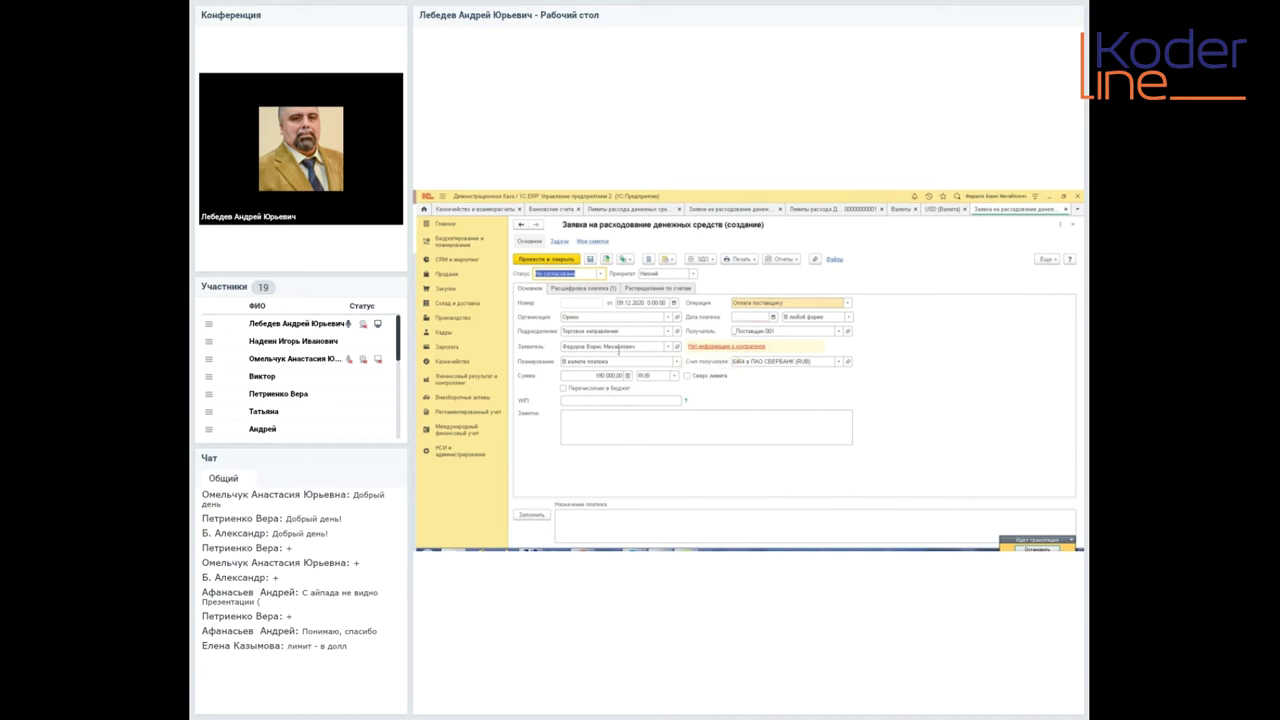
pyautogui.click(591, 377)
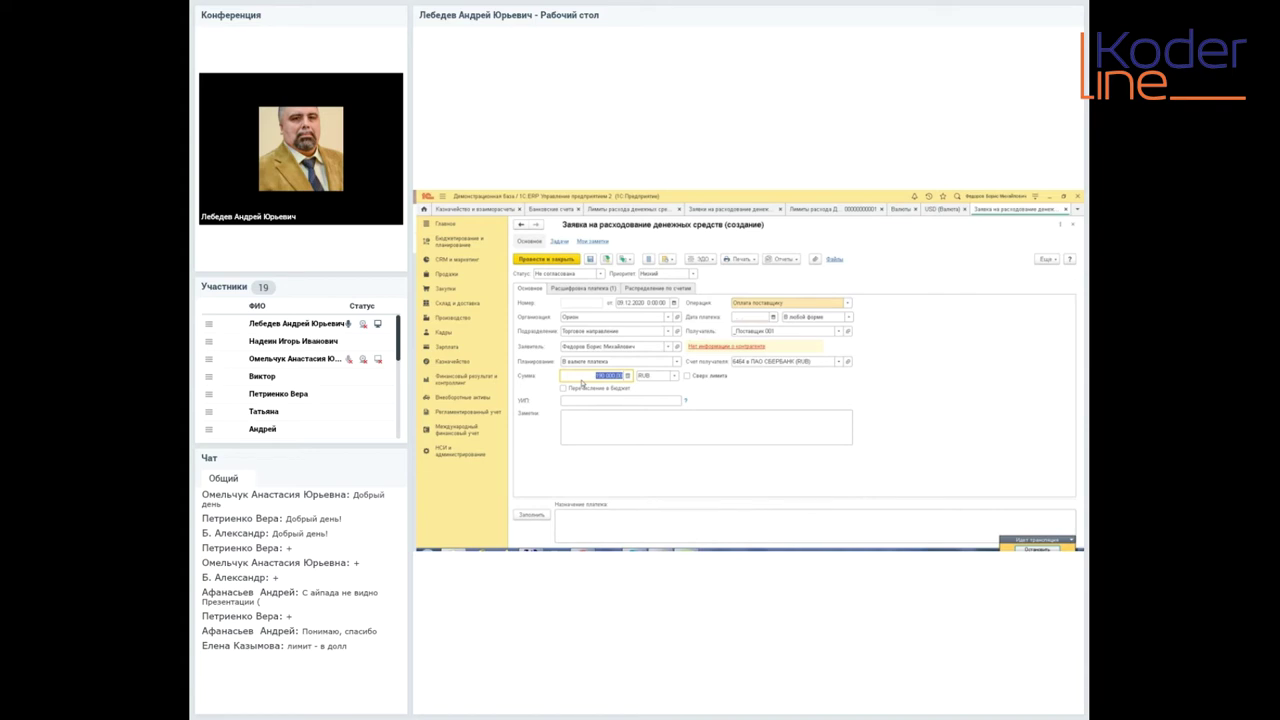
pyautogui.write('200')
pyautogui.click(772, 317)
pyautogui.click(821, 373)
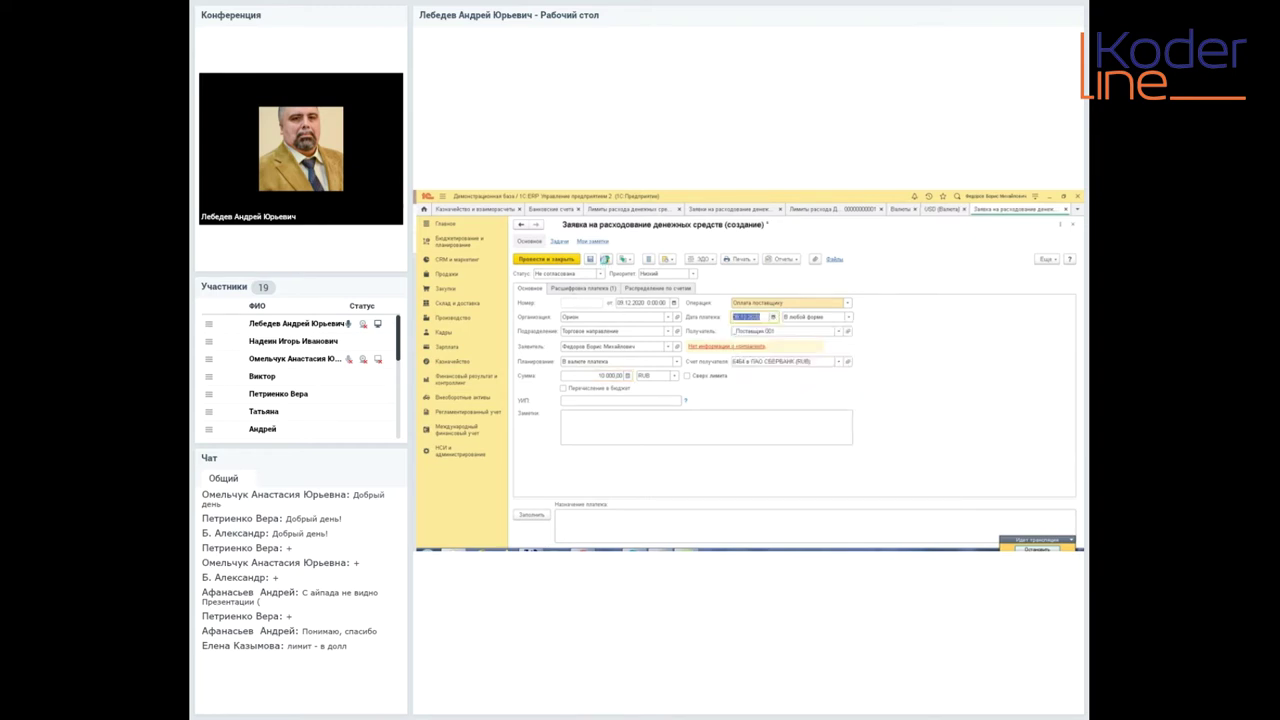
pyautogui.click(605, 259)
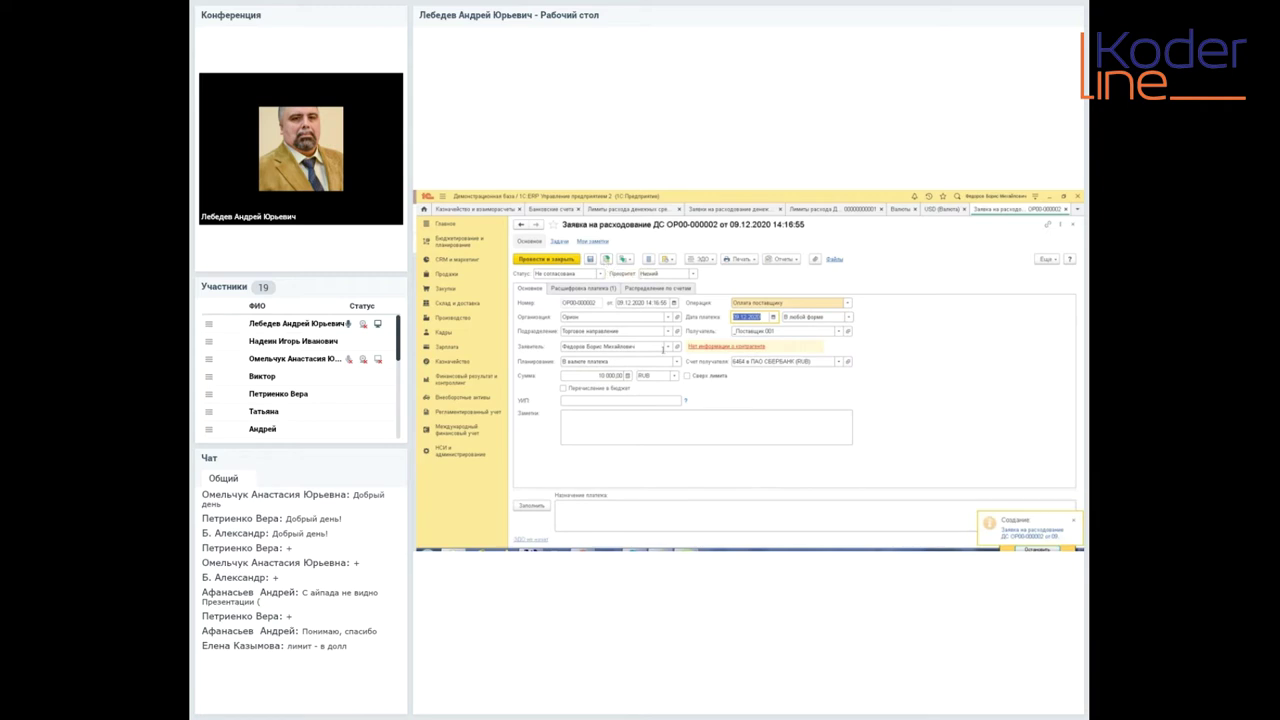
# - Set the new request's amount to 12 000 RUB, try to post it, and close the messages
pyautogui.click(600, 375)
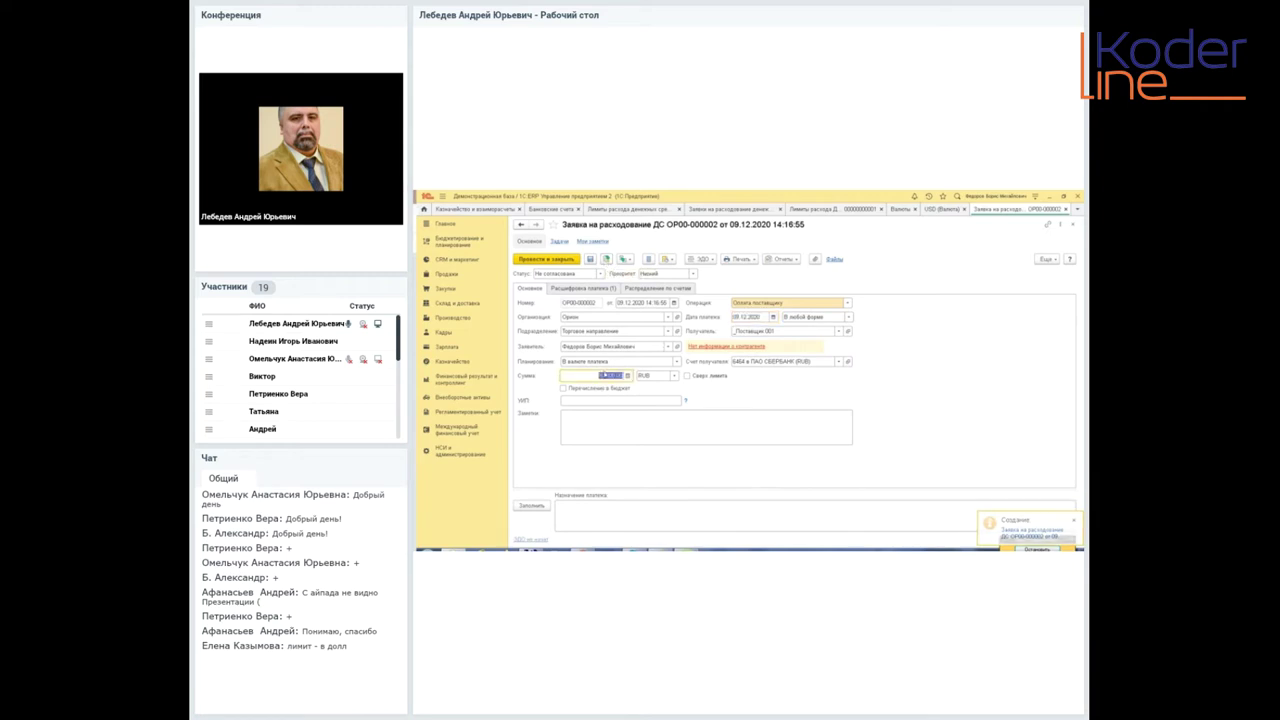
pyautogui.write('500')
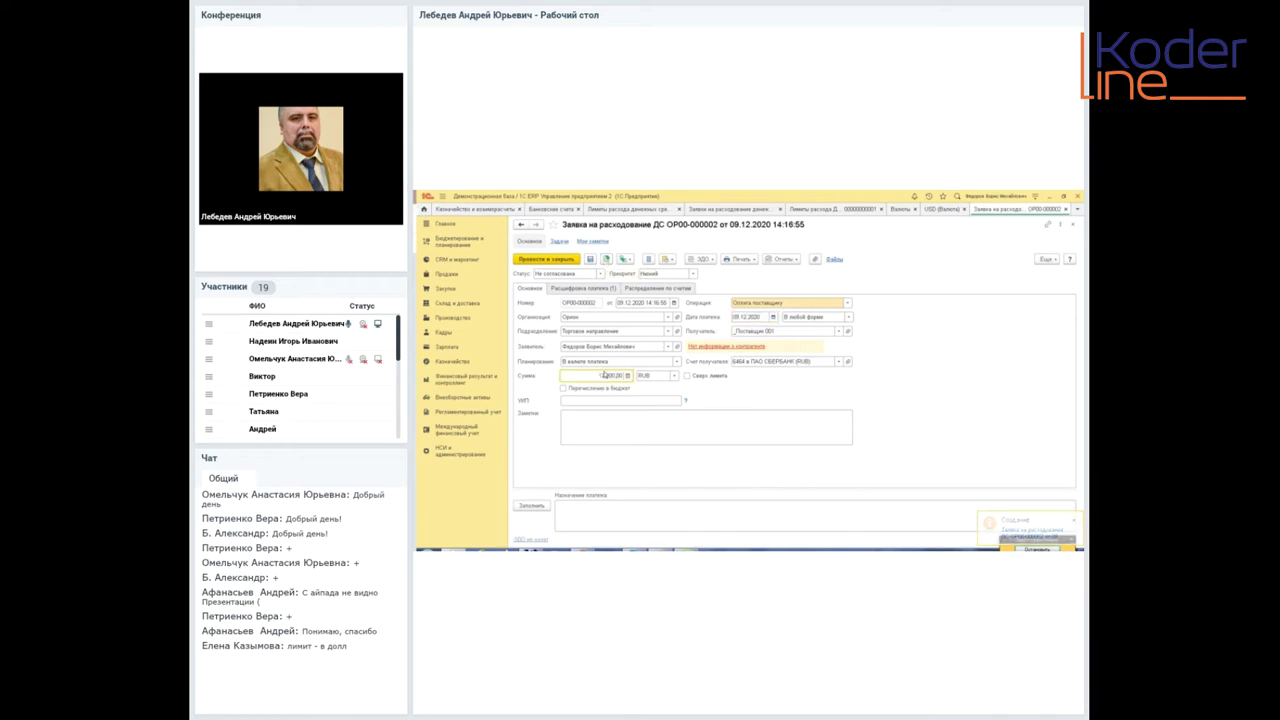
pyautogui.press('Return')
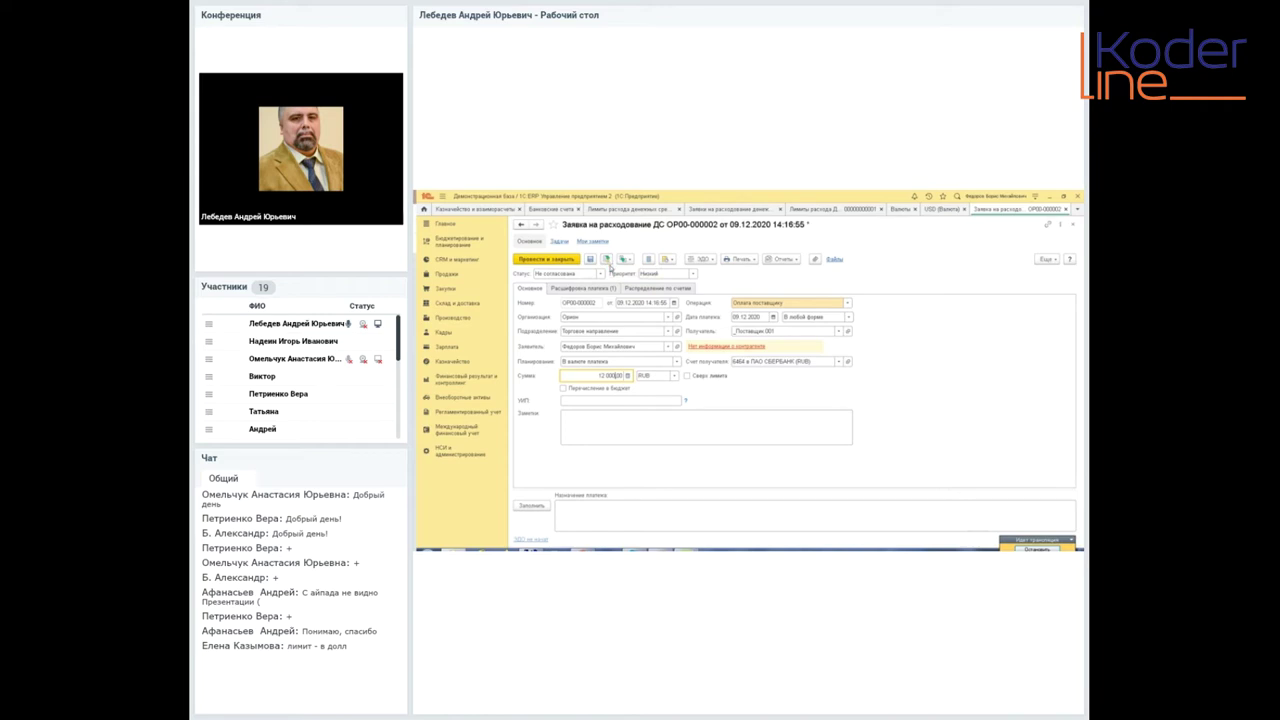
pyautogui.click(607, 260)
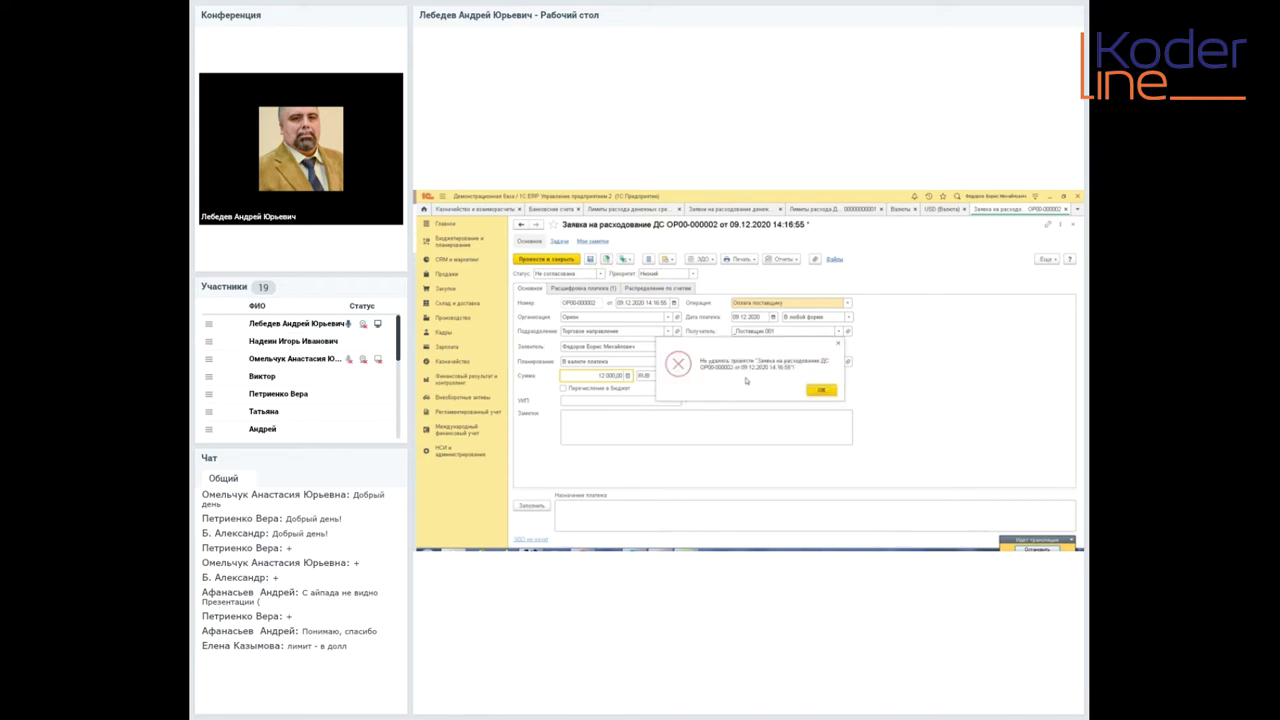
pyautogui.click(834, 389)
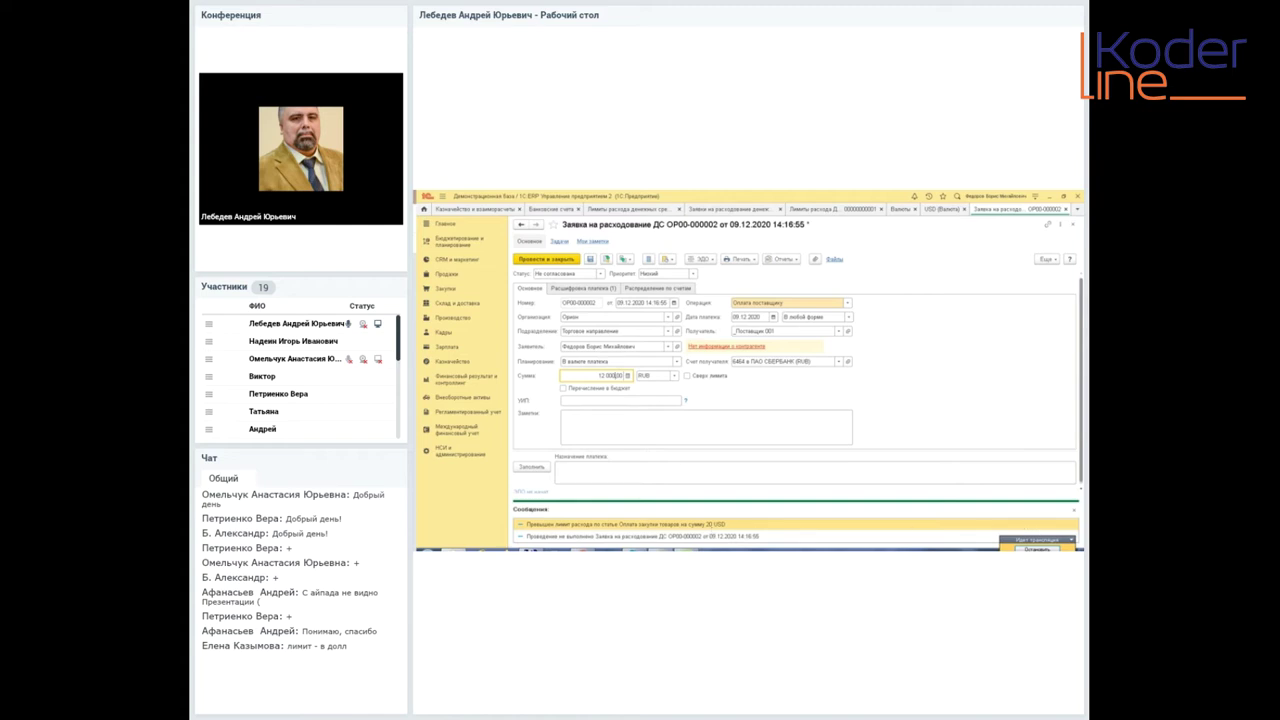
pyautogui.click(1074, 510)
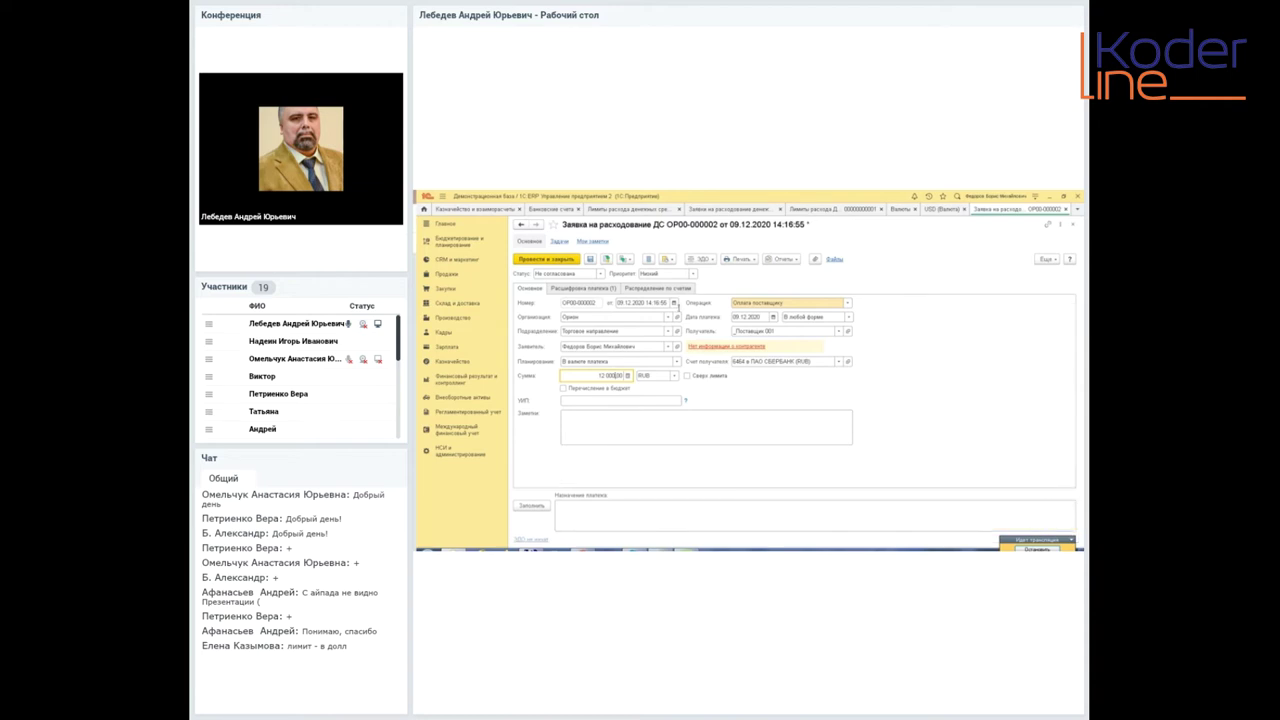
# - Change the cash flow item in the payment breakdown to «Оплата поставщику (услуги ЖКХ)» and post the request
pyautogui.click(590, 288)
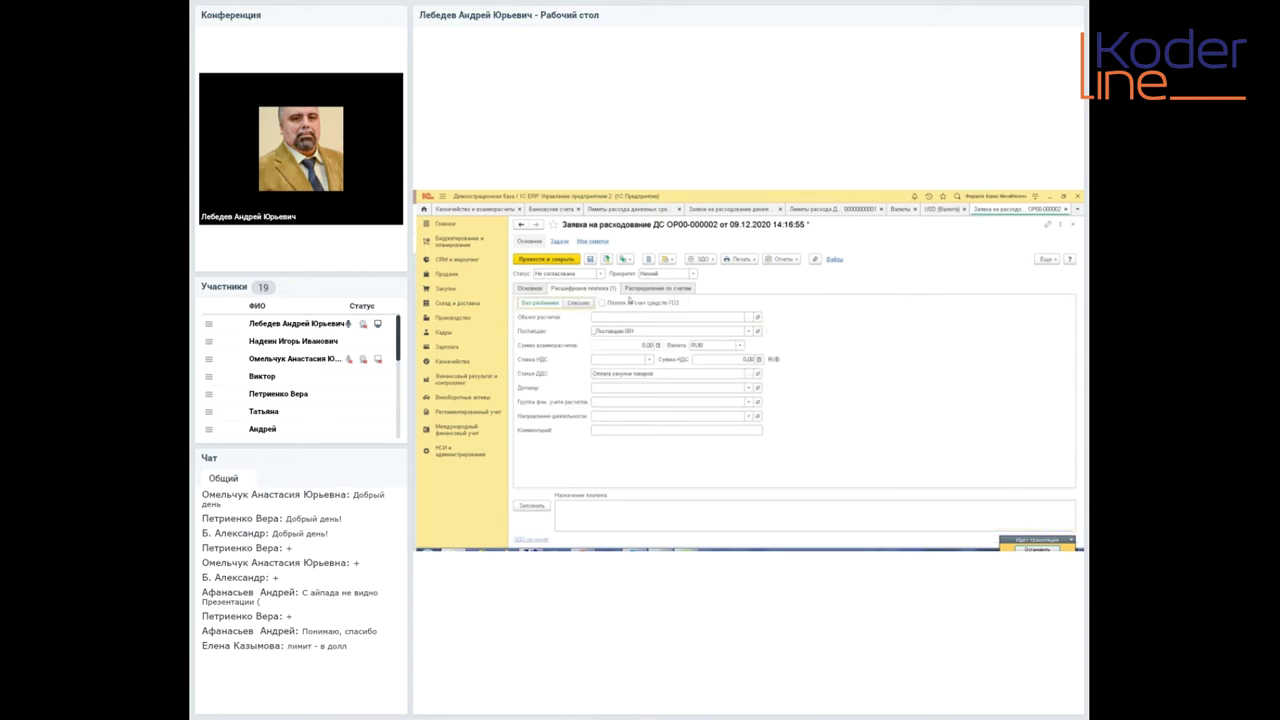
pyautogui.click(747, 375)
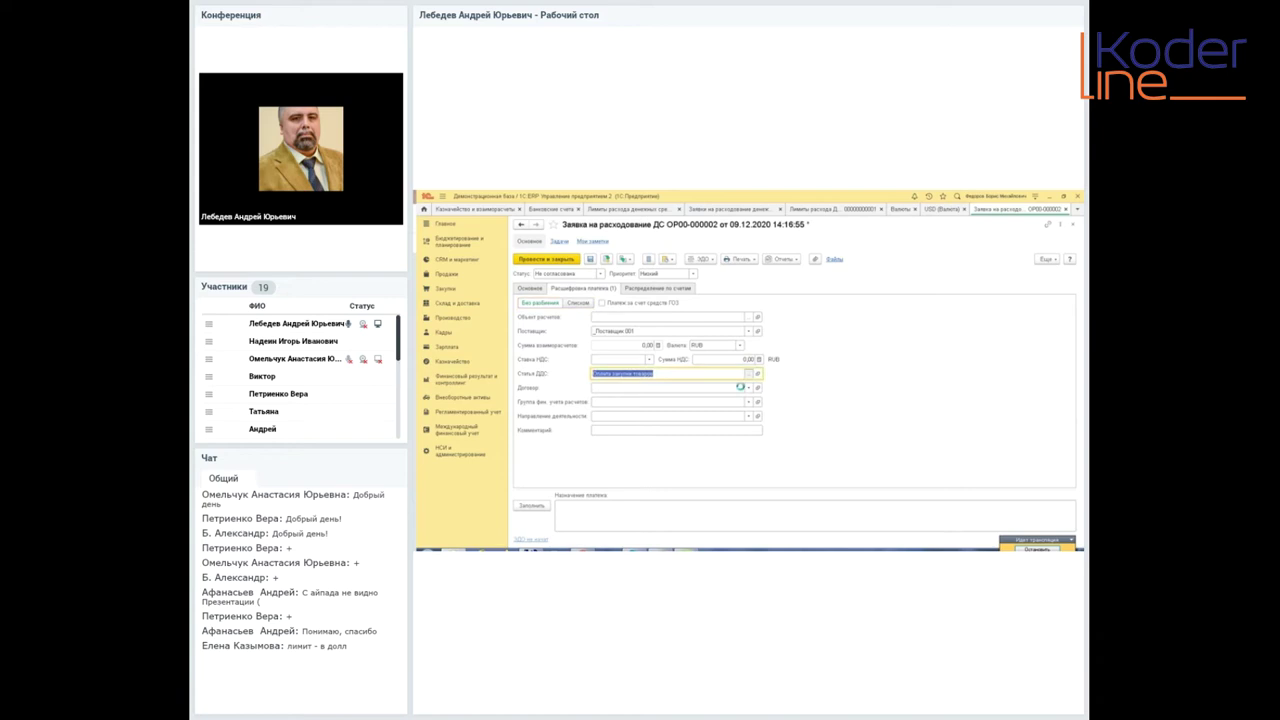
pyautogui.doubleClick(696, 411)
pyautogui.click(530, 288)
pyautogui.click(606, 259)
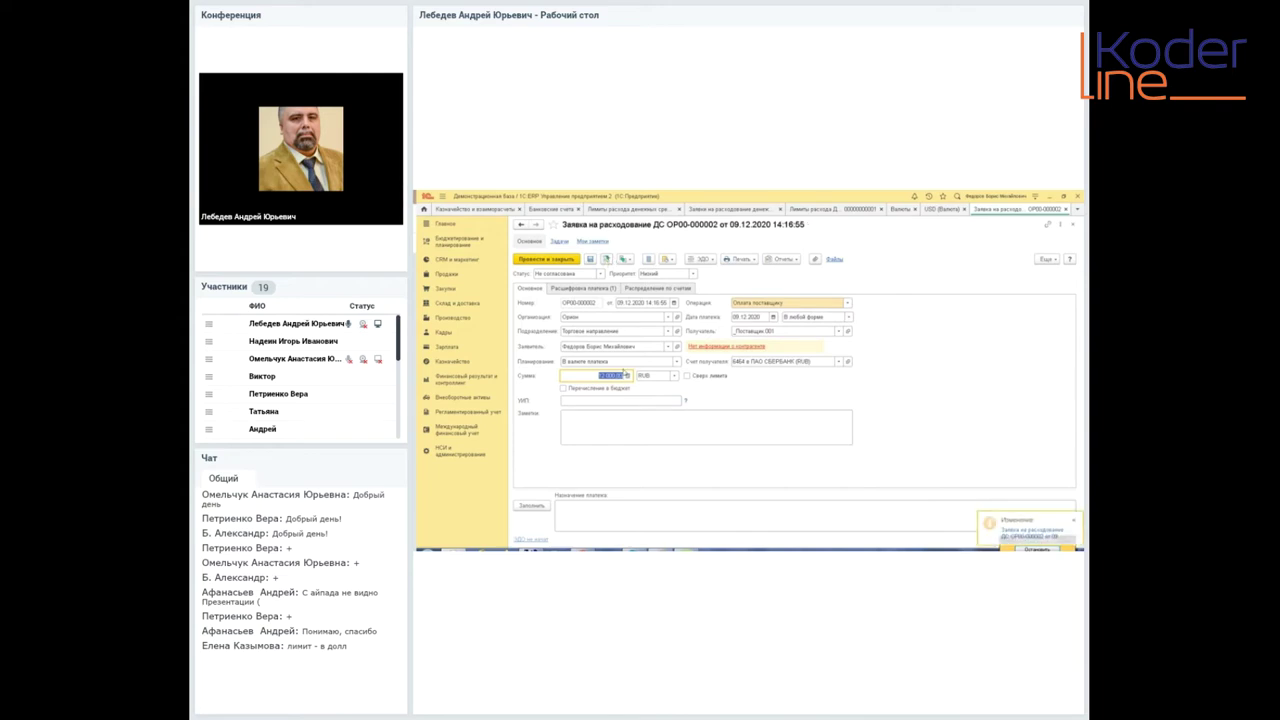
# - Change the cash flow item in the request's payment breakdown to «Оплата закупки товаров»
pyautogui.click(605, 292)
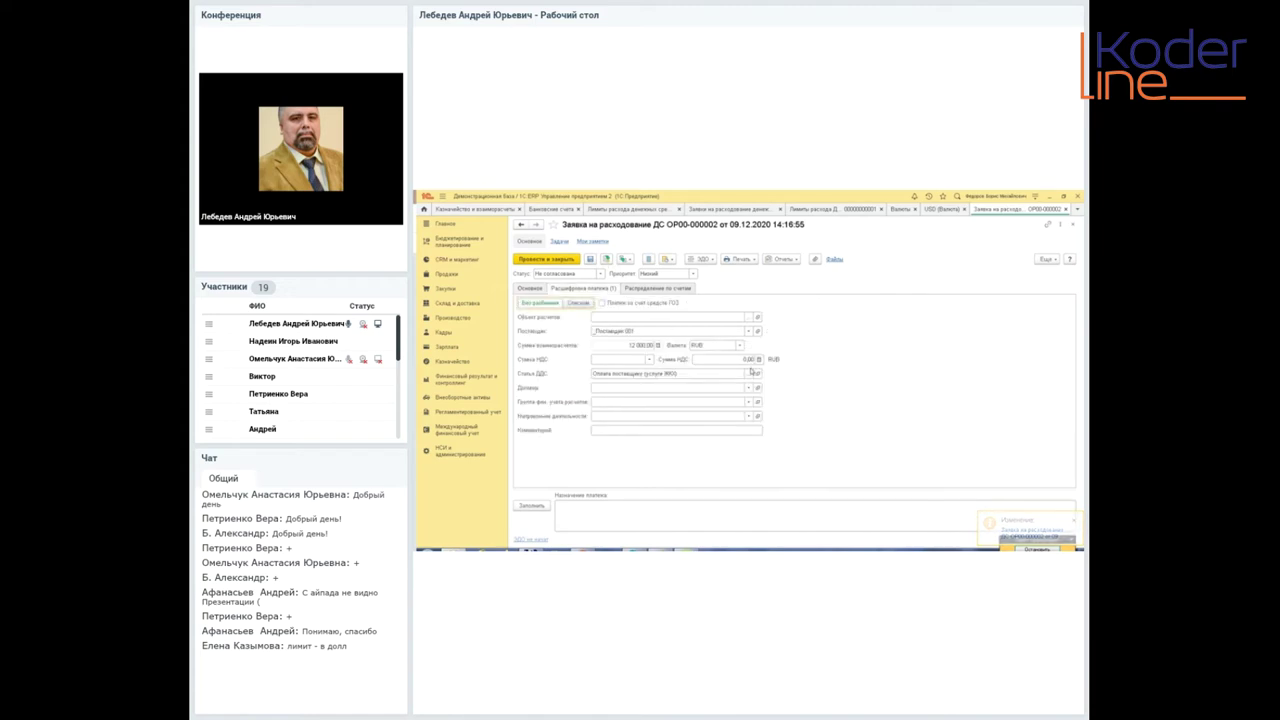
pyautogui.click(748, 374)
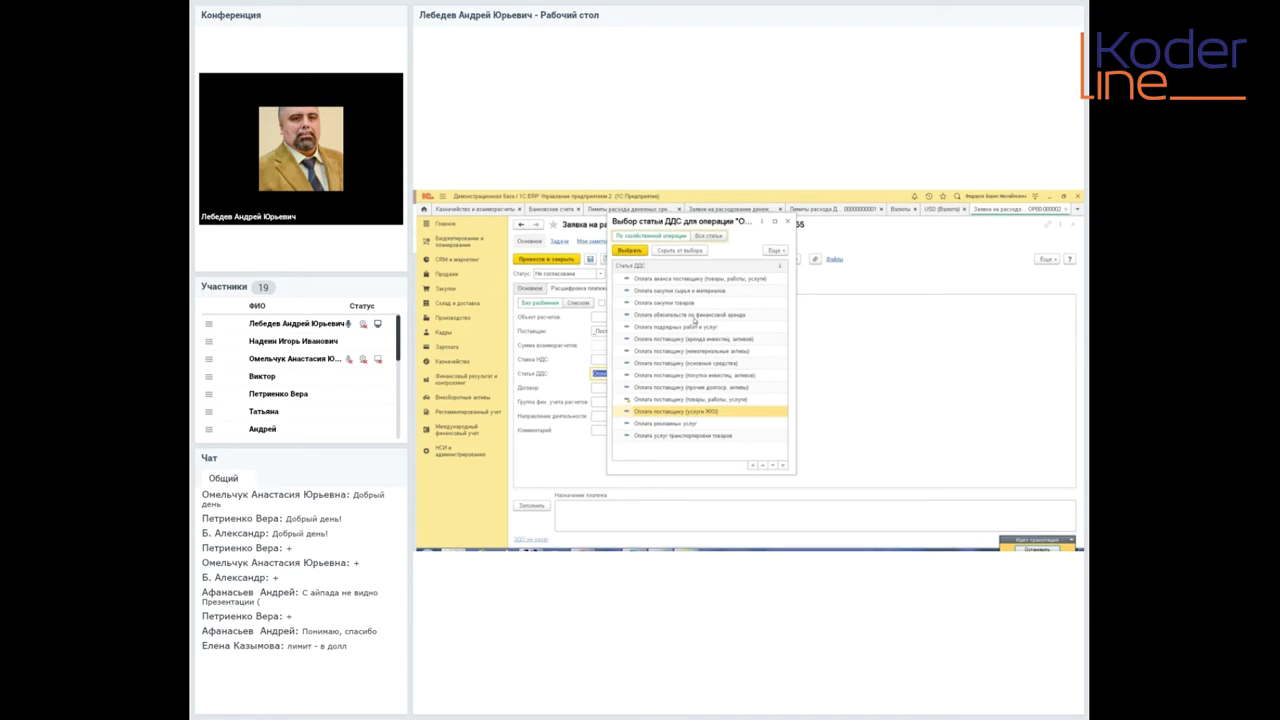
pyautogui.click(690, 303)
pyautogui.doubleClick(690, 303)
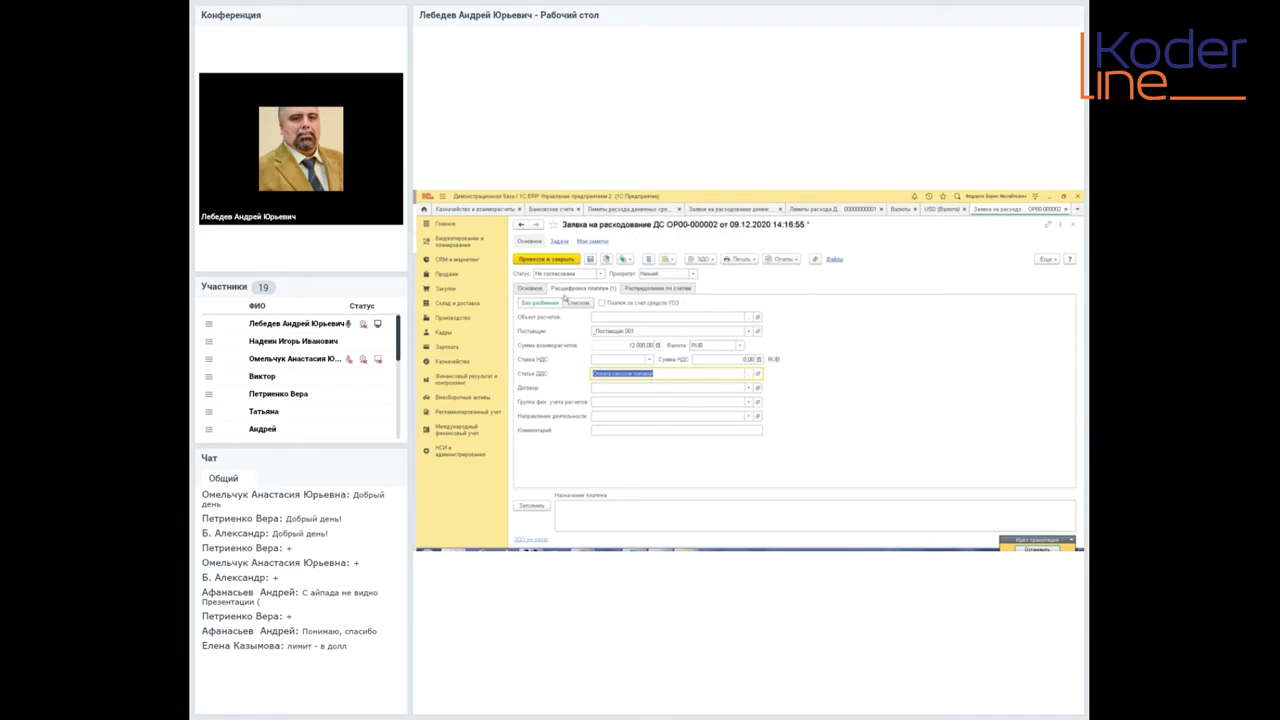
# - Try to post the request with the department set to «Производственное направление», and dismiss the error message
pyautogui.click(531, 288)
pyautogui.click(668, 331)
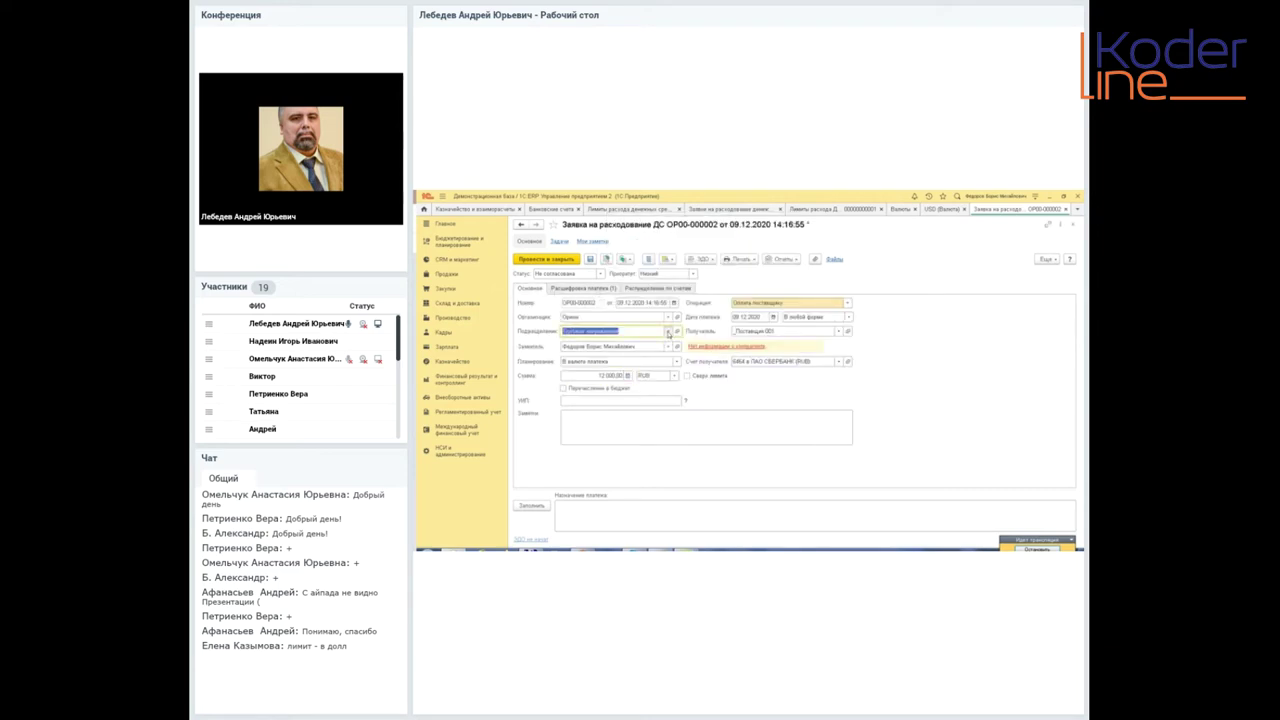
pyautogui.click(610, 380)
pyautogui.click(607, 259)
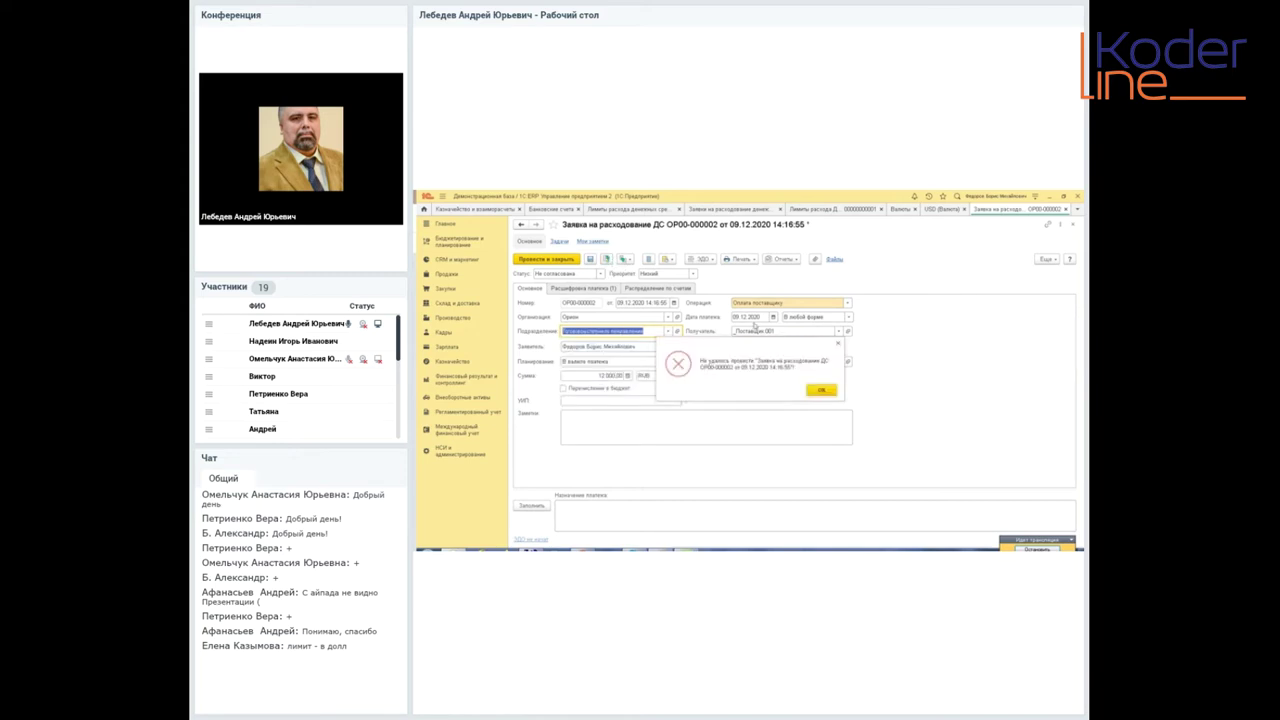
pyautogui.click(820, 389)
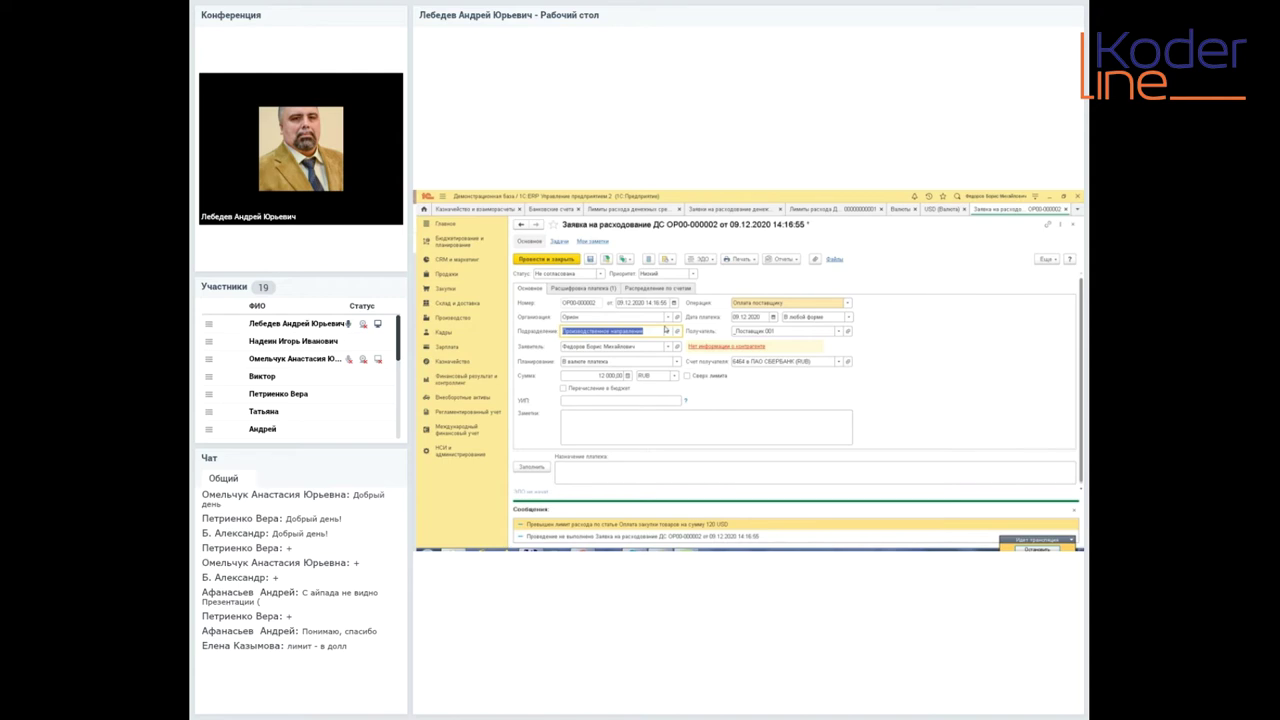
# - Set the department to «Торговое направление», flag the request as «Сверх лимита», and post it
pyautogui.click(667, 330)
pyautogui.click(630, 355)
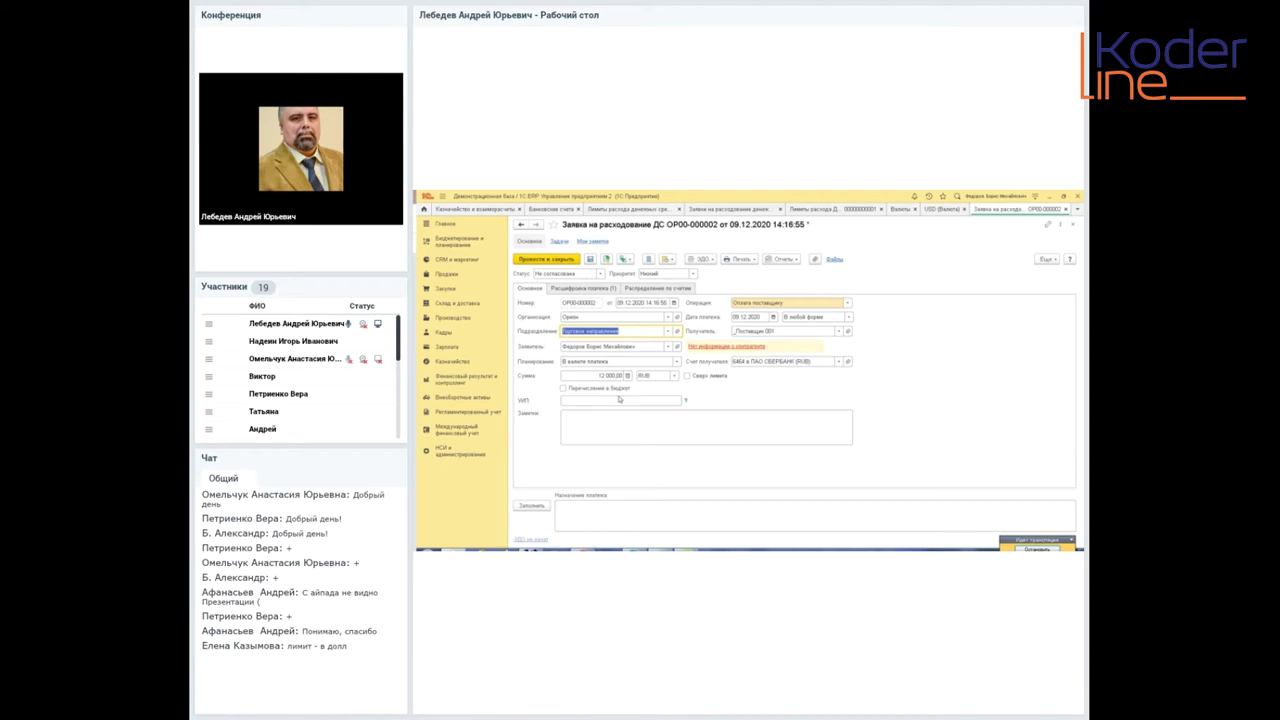
pyautogui.click(687, 376)
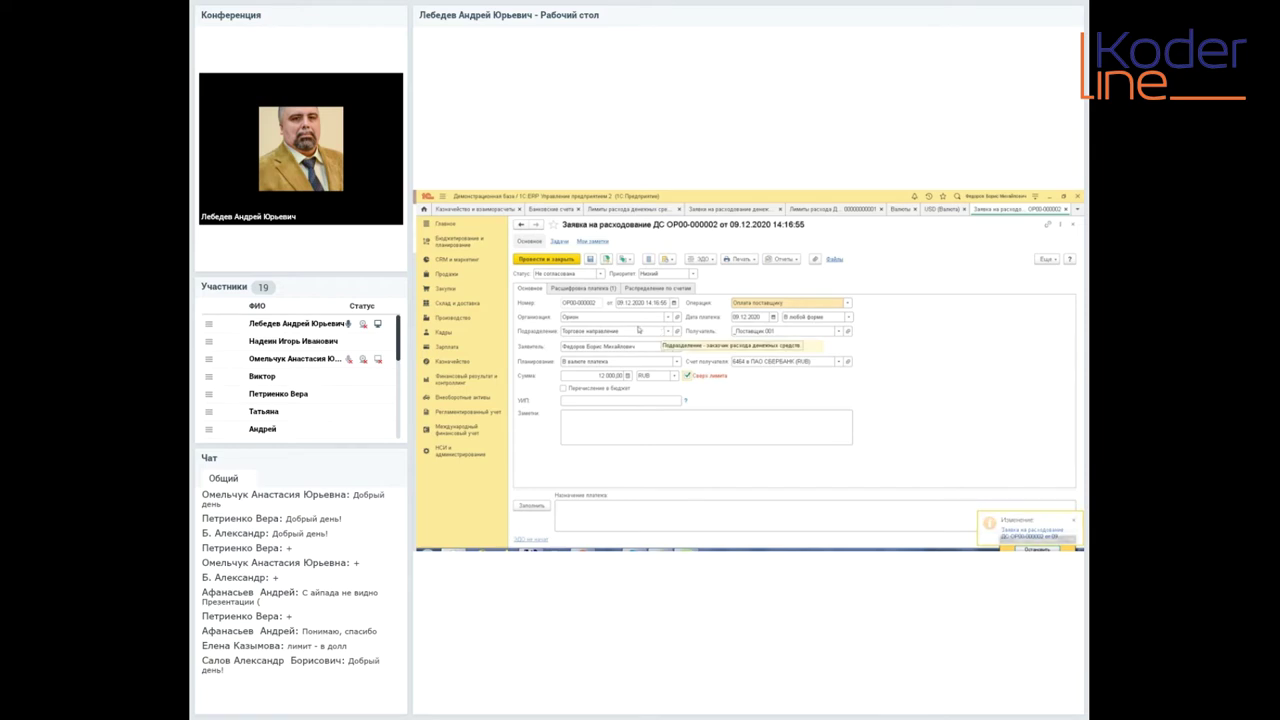
# - Set the over-limit request's status to «Согласована», post it and close it
pyautogui.click(600, 274)
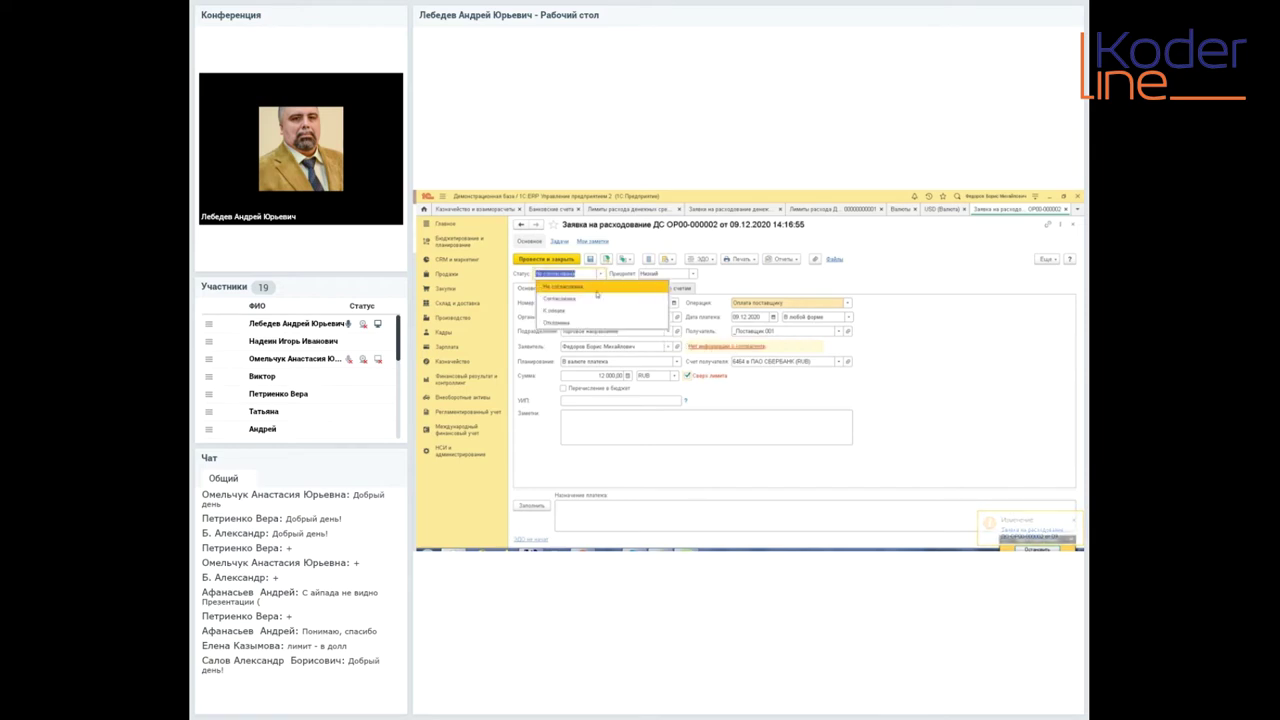
pyautogui.click(592, 289)
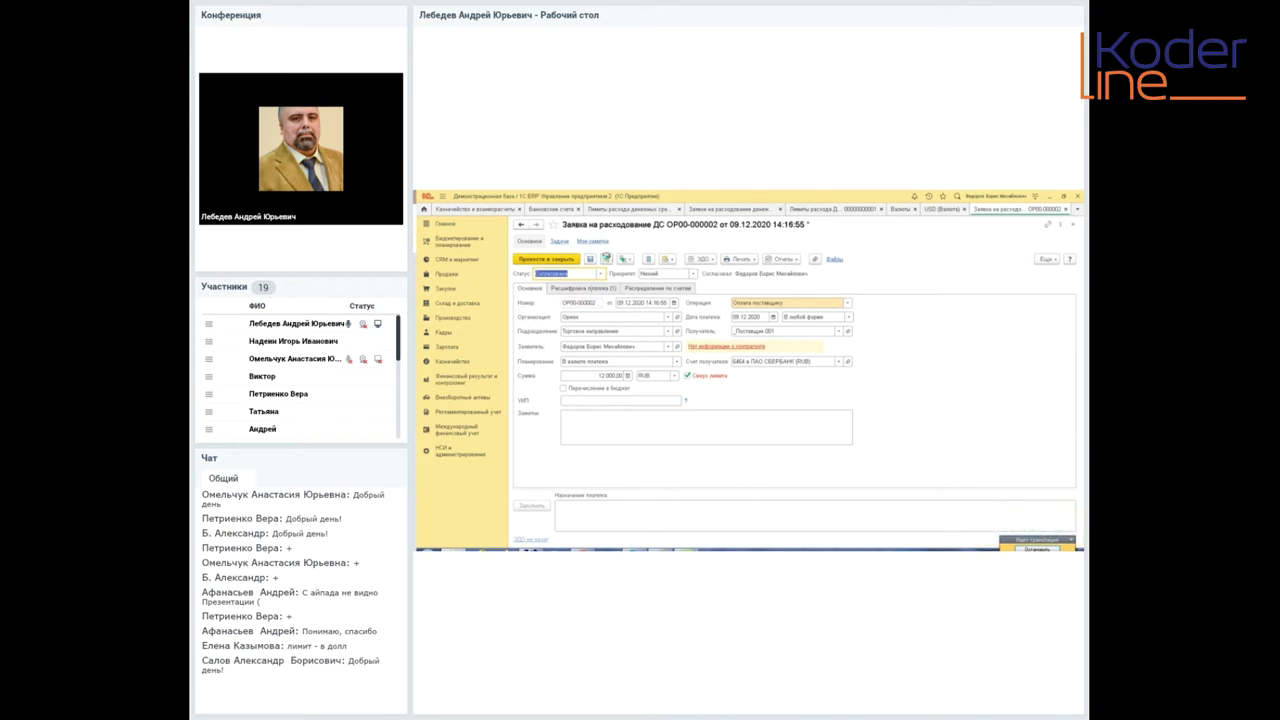
pyautogui.click(606, 259)
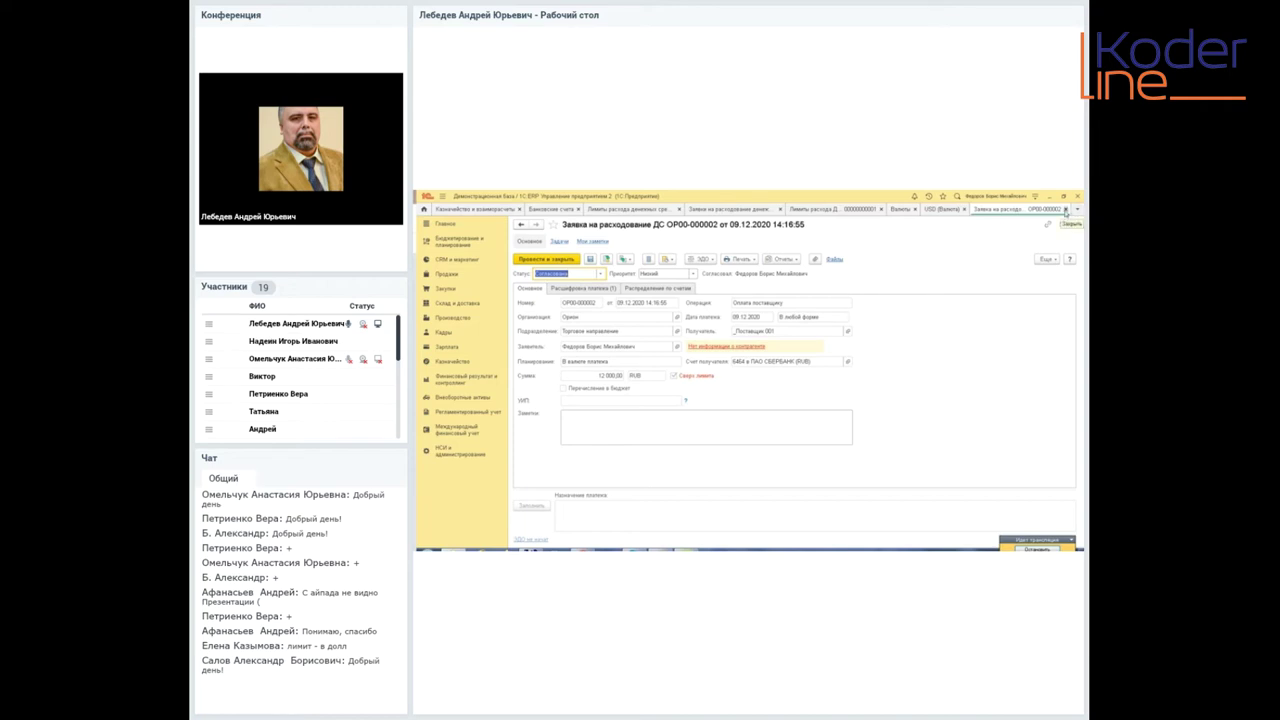
pyautogui.click(1066, 211)
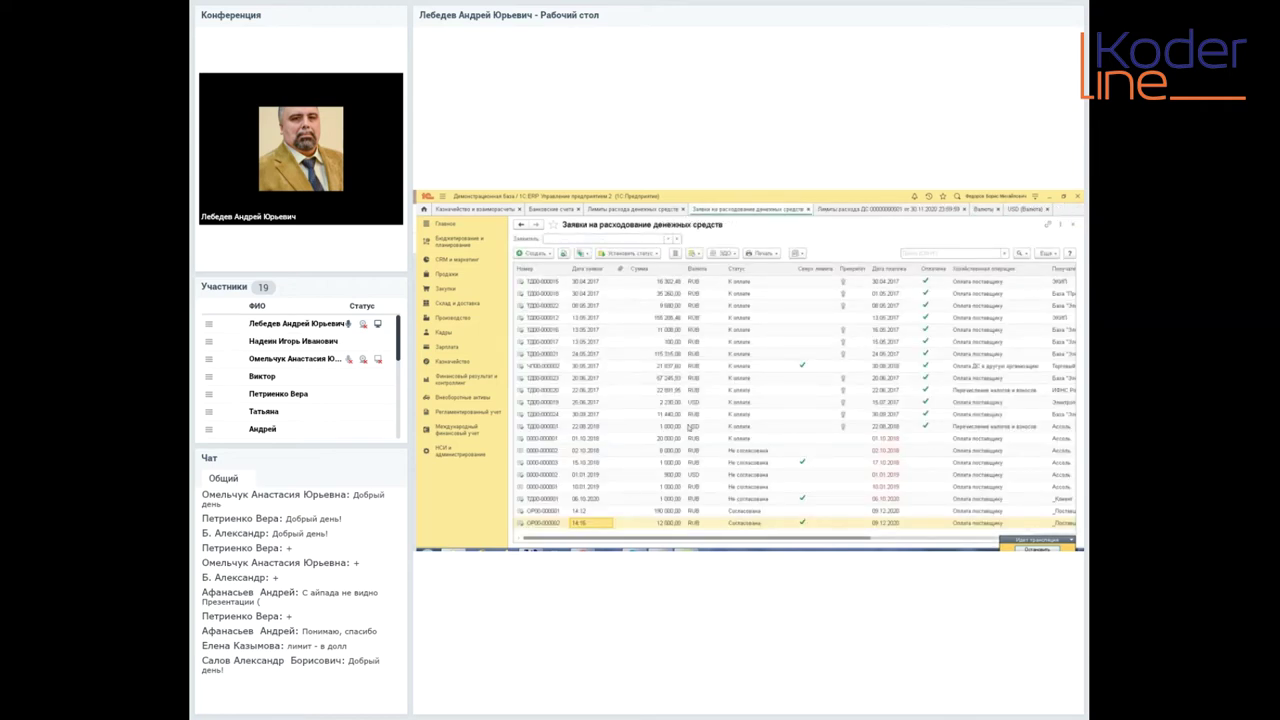
# - Turn off «Контролировать превышение лимитов» in the treasury and settlements settings
pyautogui.click(461, 456)
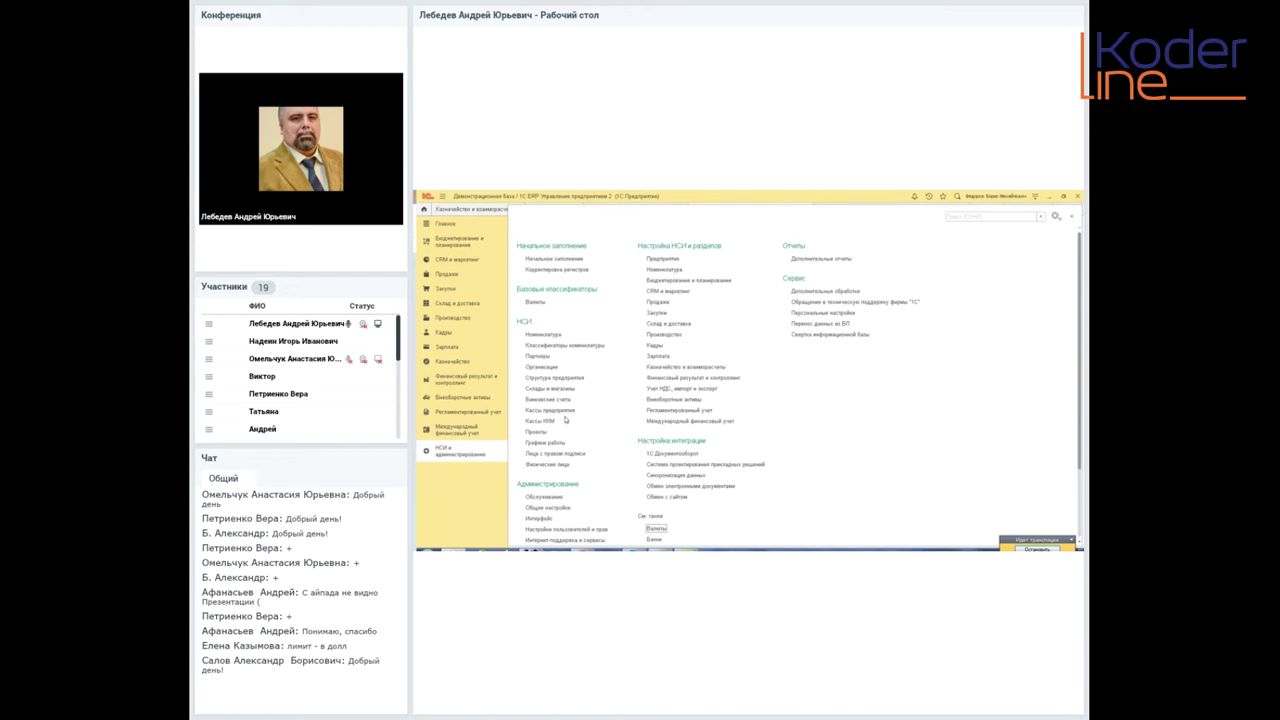
pyautogui.click(656, 368)
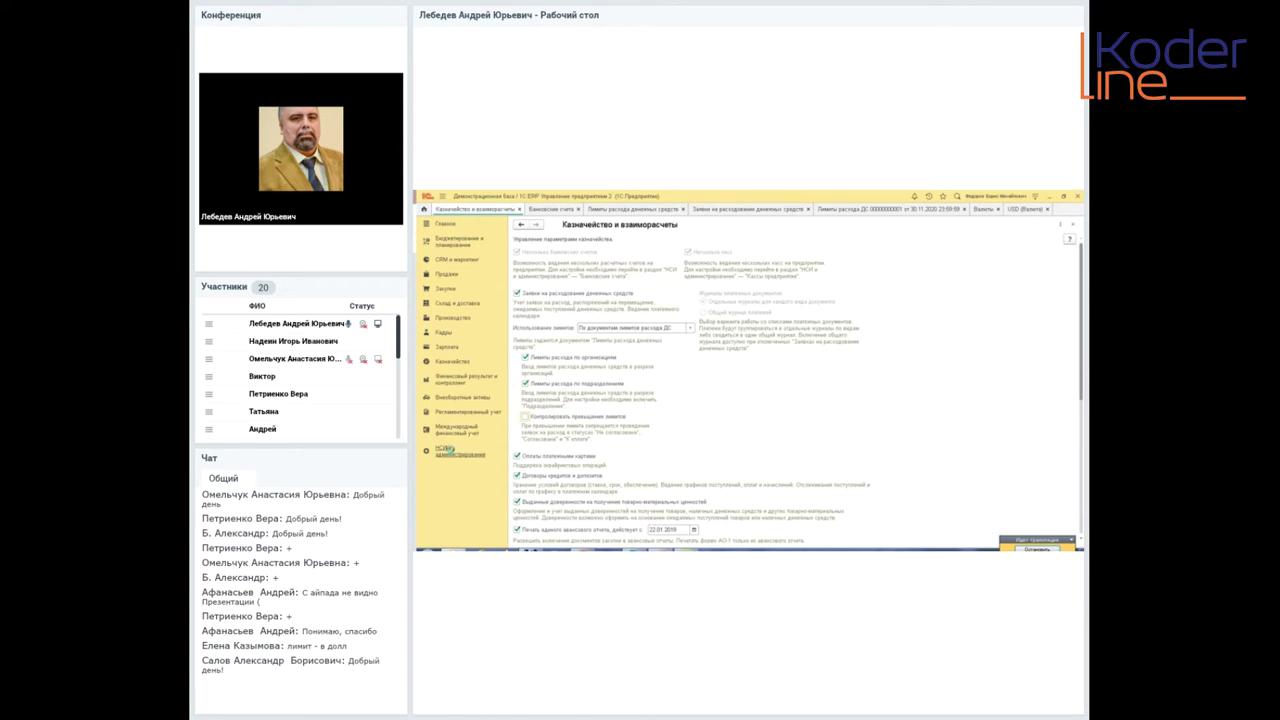
# - Copy the 12 000 RUB request into a new one for 15 000 RUB with payment date 09.12.2020, and post it
pyautogui.click(453, 364)
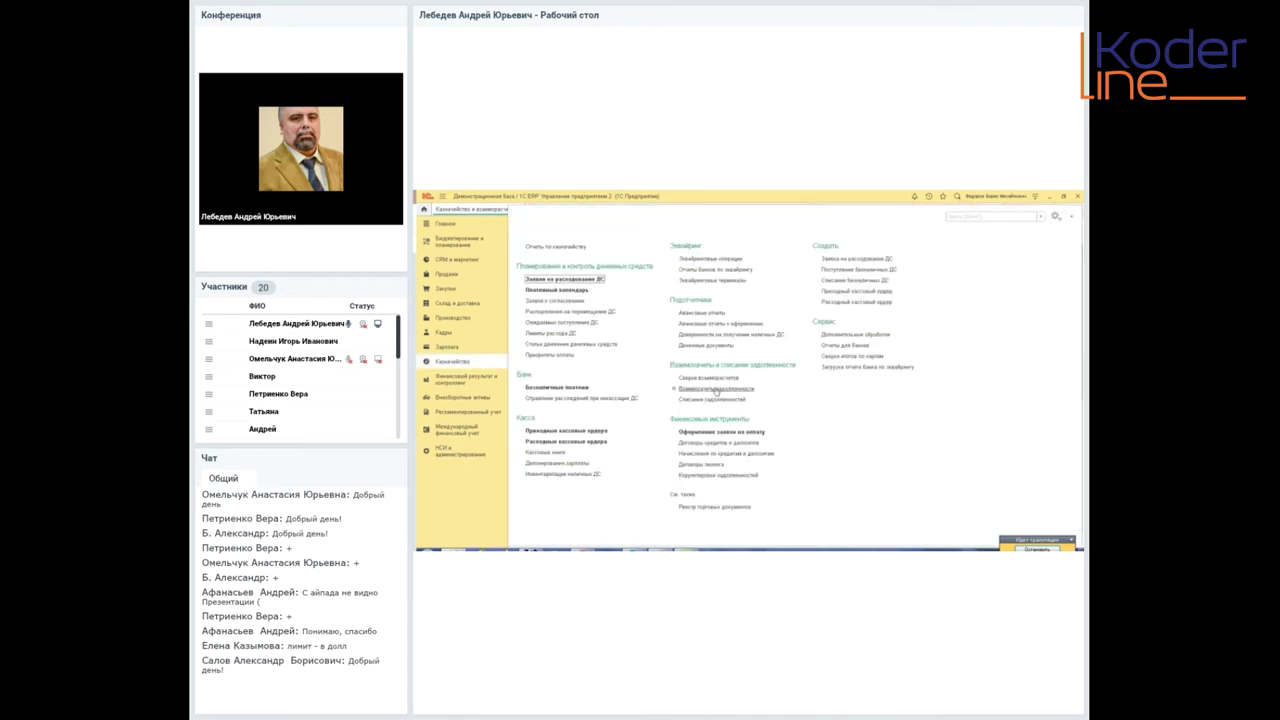
pyautogui.click(565, 280)
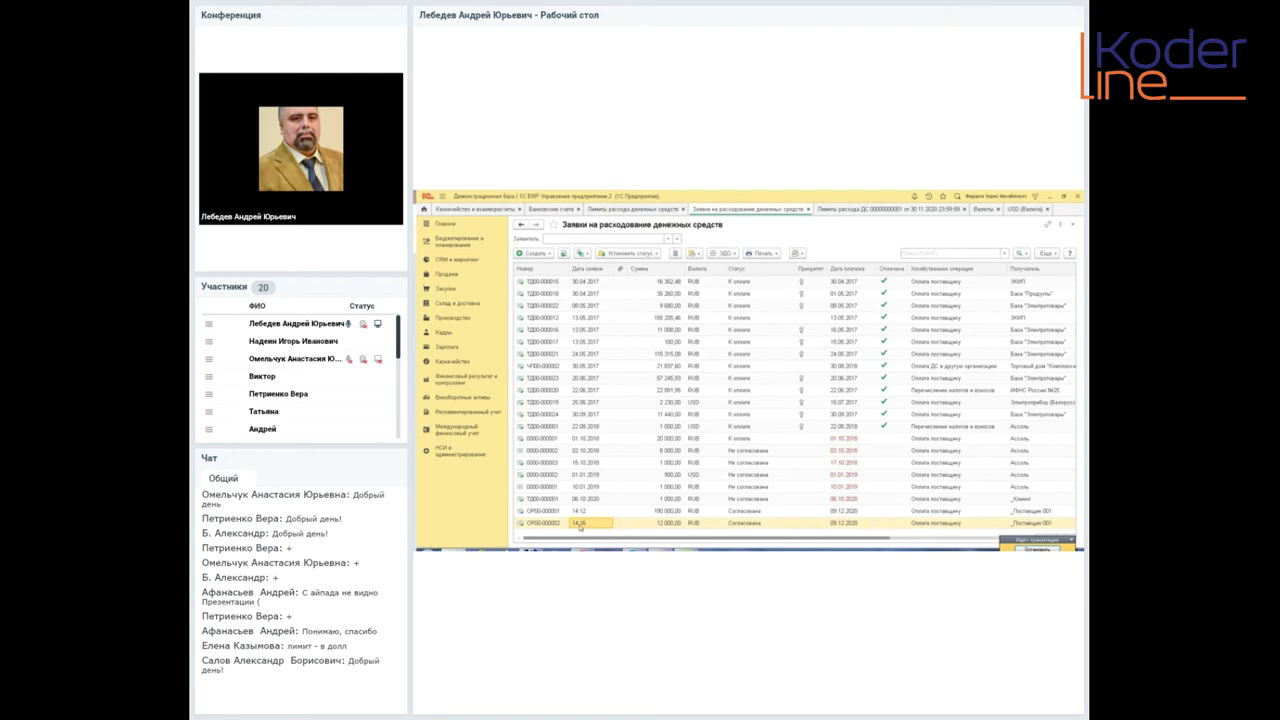
pyautogui.rightClick(579, 527)
pyautogui.click(630, 343)
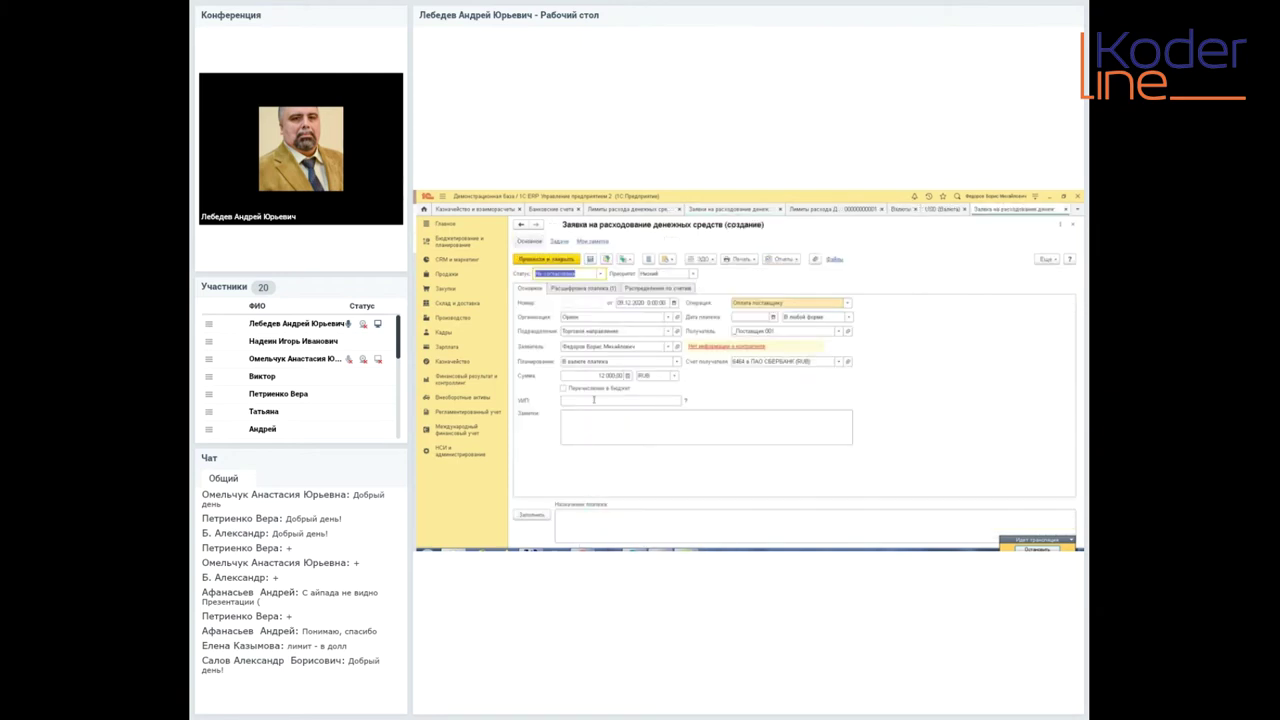
pyautogui.click(601, 375)
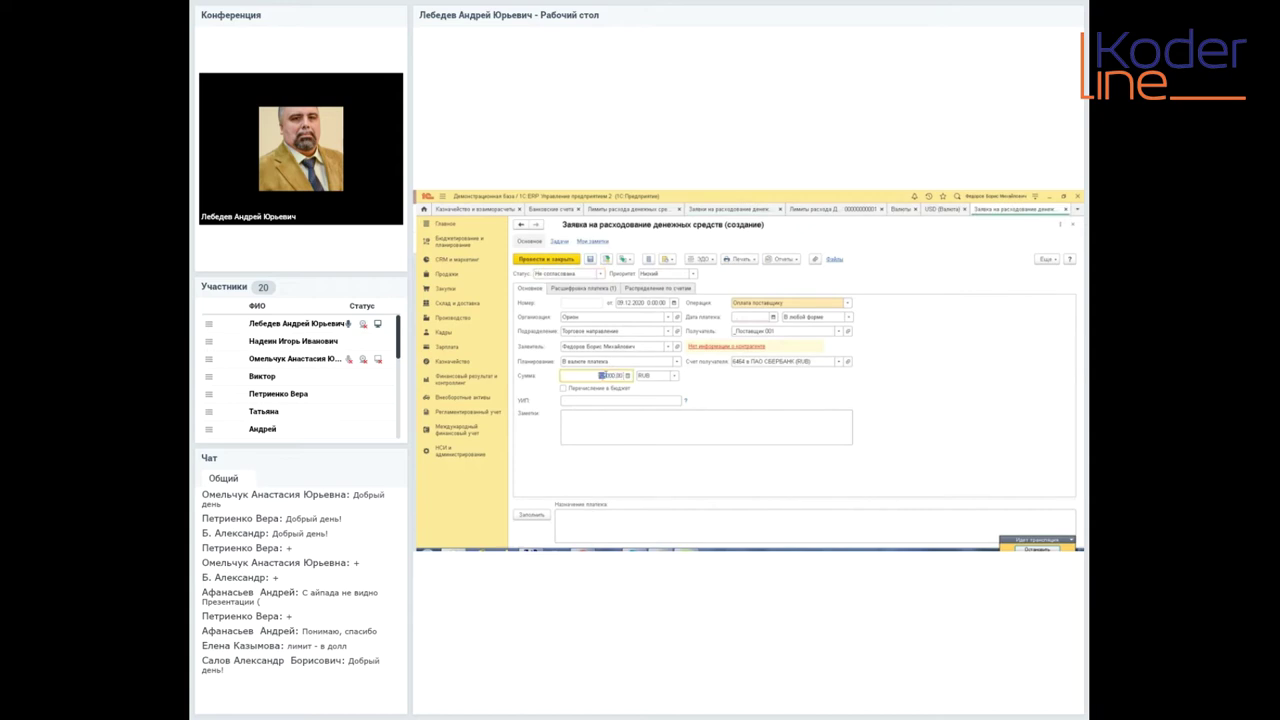
pyautogui.write('15')
pyautogui.click(773, 316)
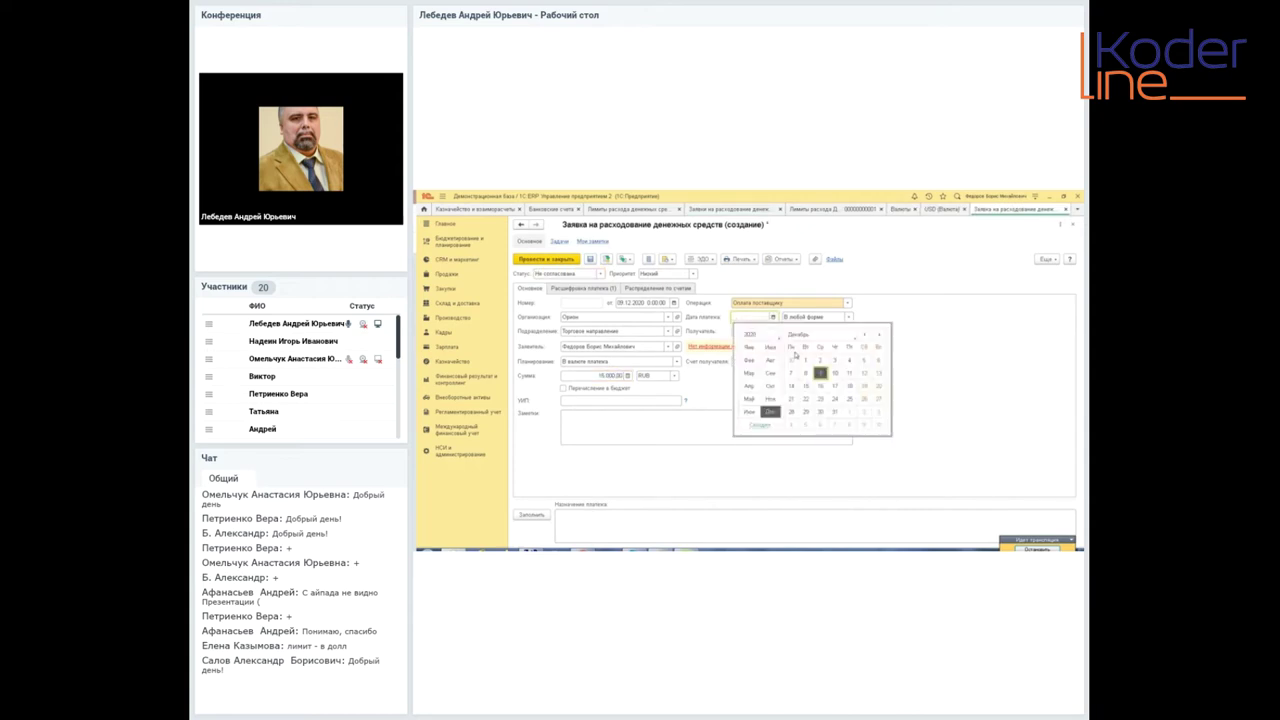
pyautogui.click(820, 373)
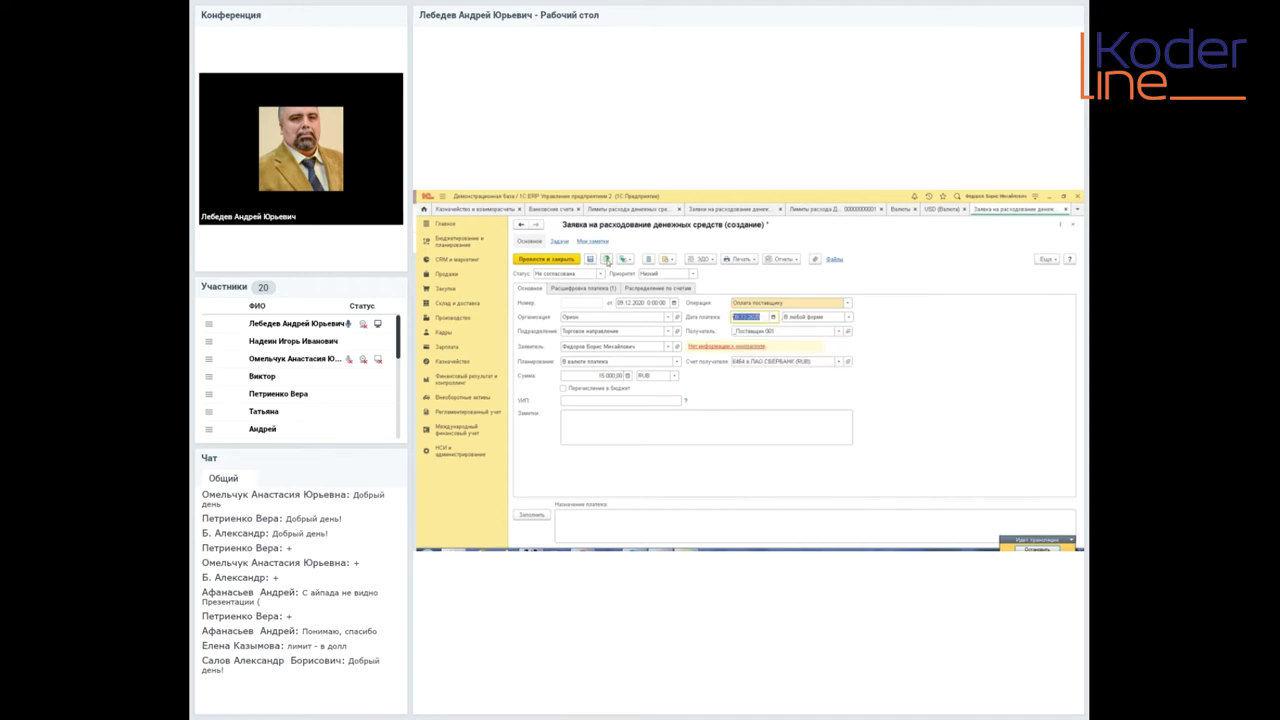
pyautogui.click(606, 259)
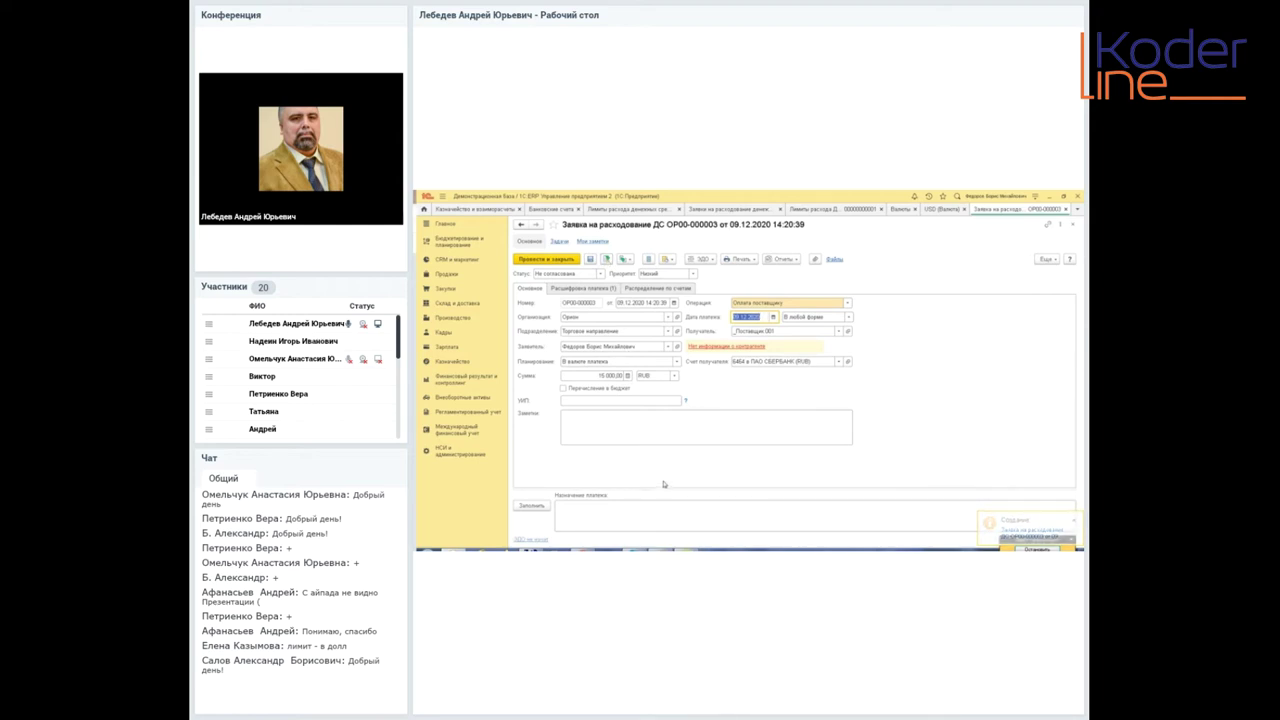
# - Set the 15 000 RUB request's status to «Согласована», then post and close it
pyautogui.click(599, 273)
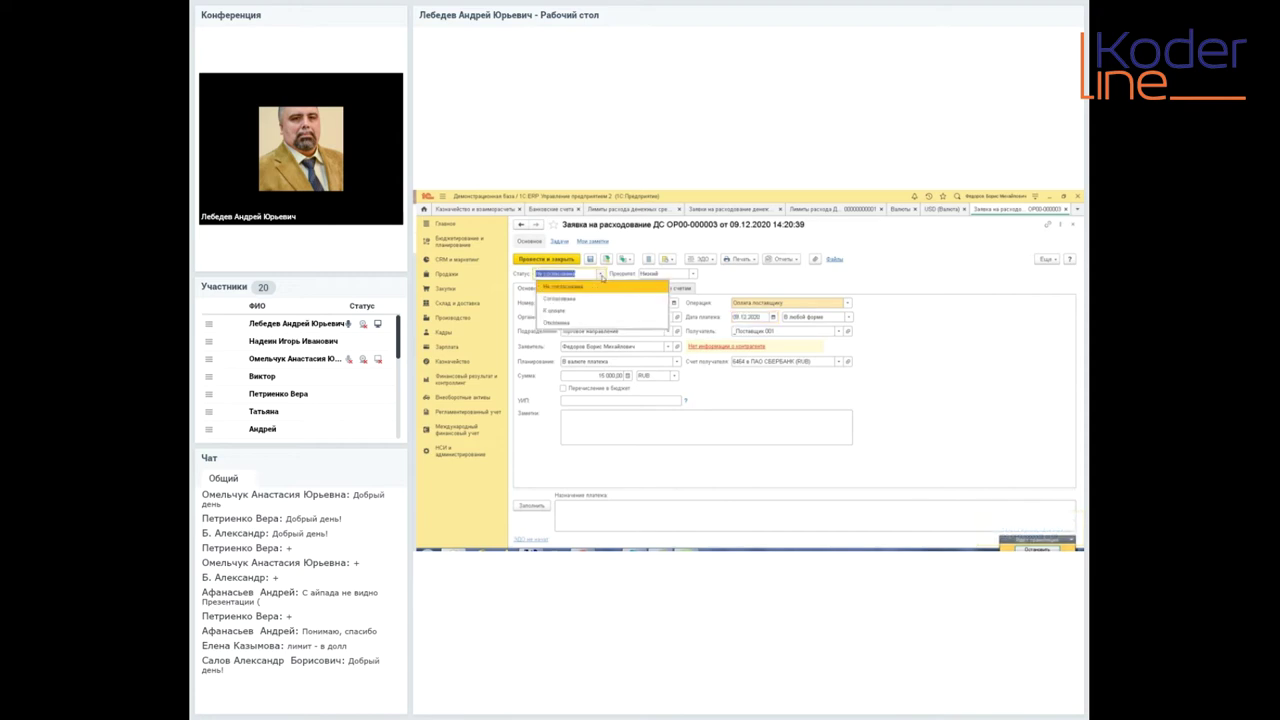
pyautogui.click(572, 297)
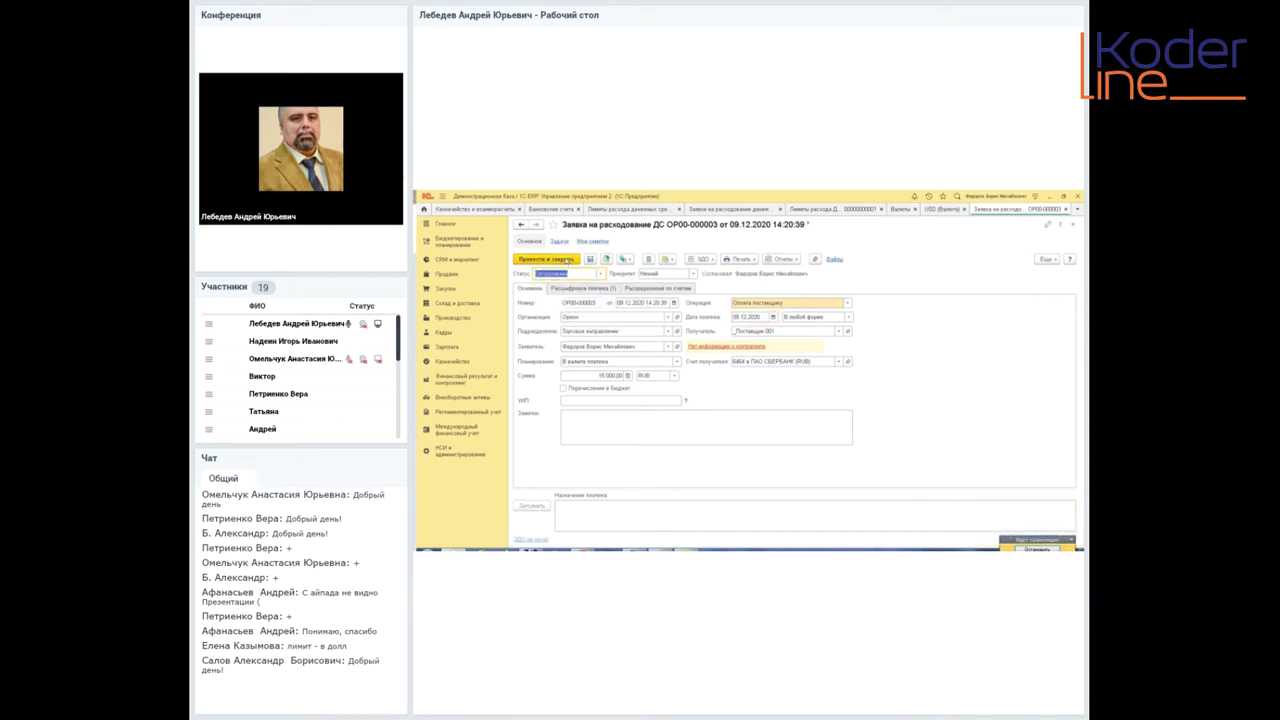
pyautogui.click(564, 259)
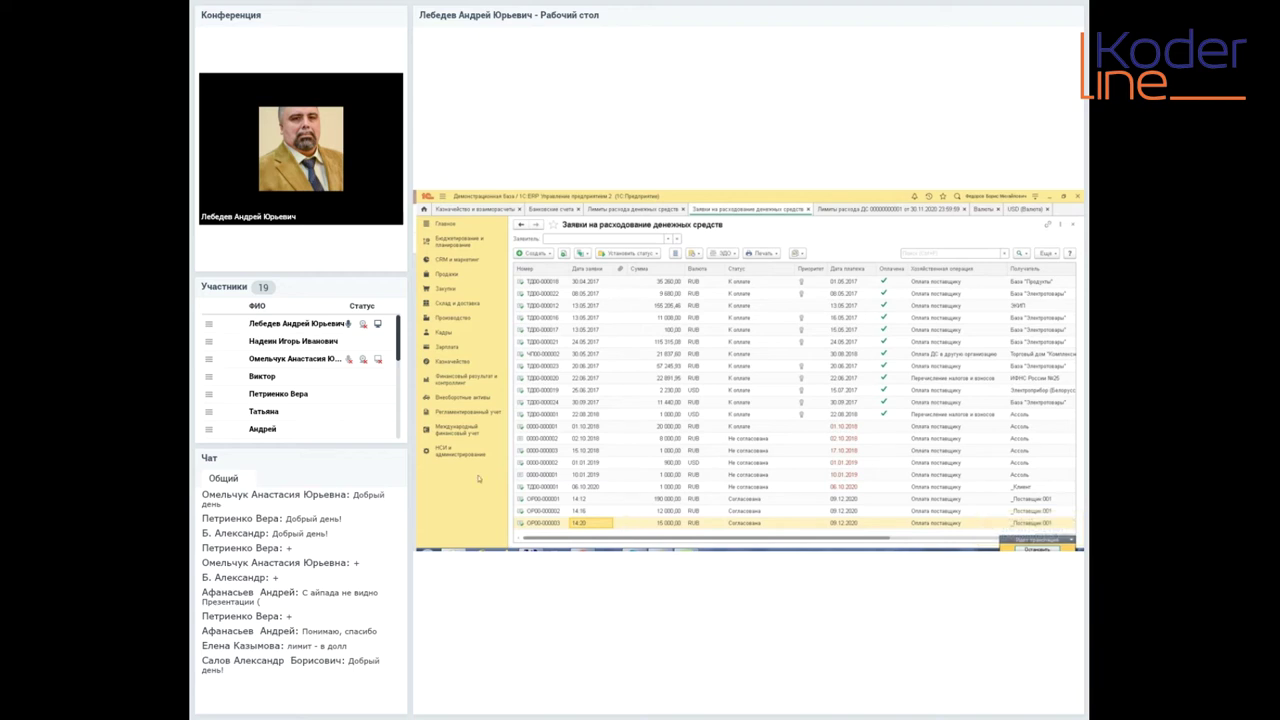
# - Generate the treasury report «Лимиты расхода денежных средств» for the period 01.12.2020 to 31.12.2020
pyautogui.click(460, 361)
pyautogui.click(568, 246)
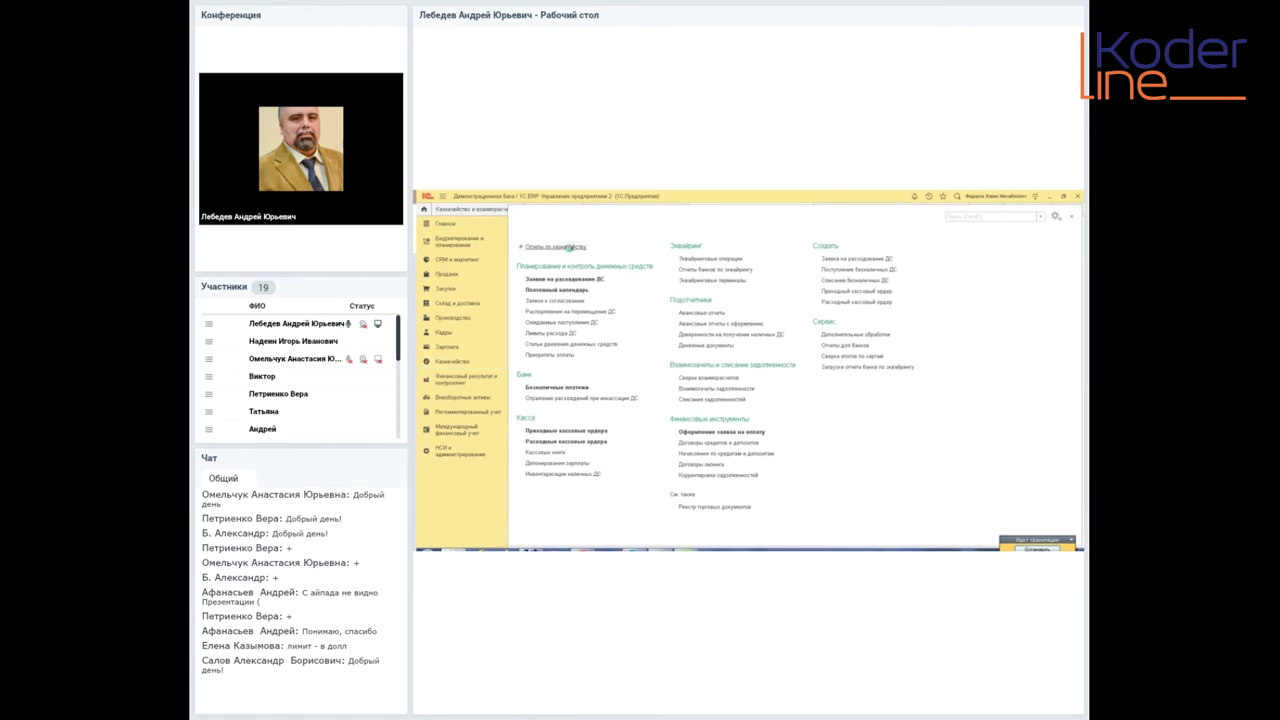
pyautogui.click(569, 246)
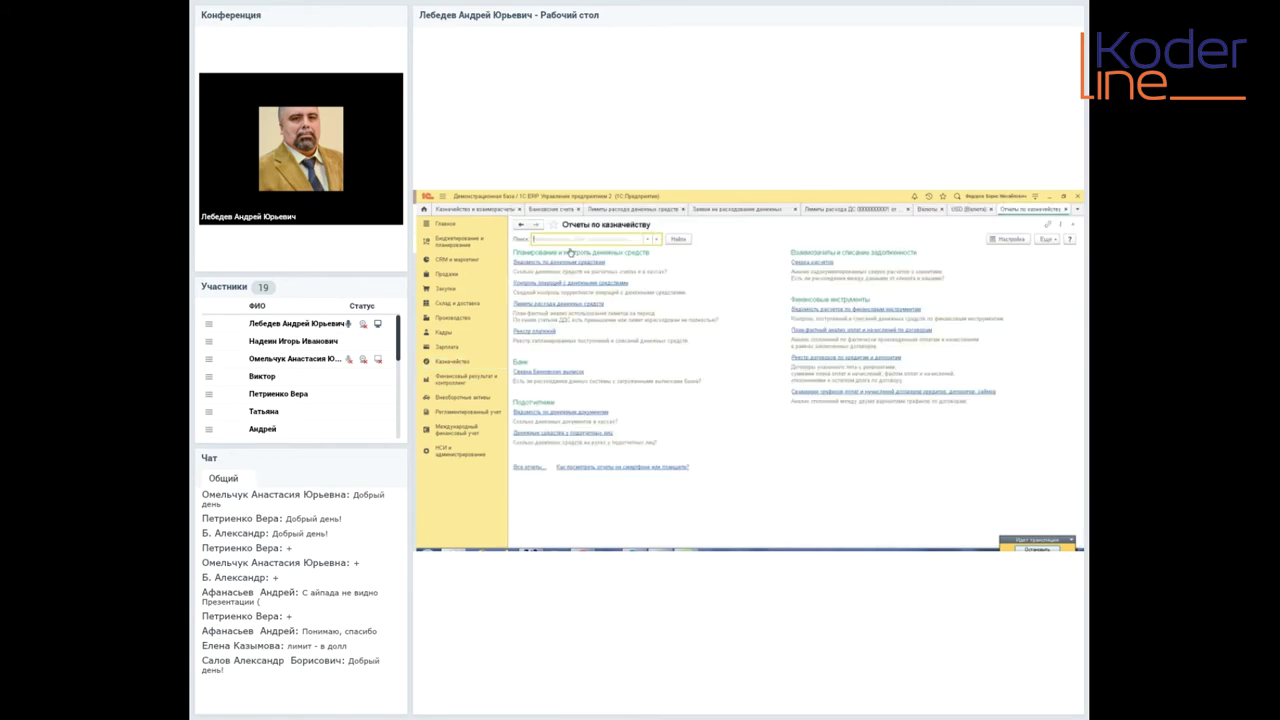
pyautogui.click(594, 302)
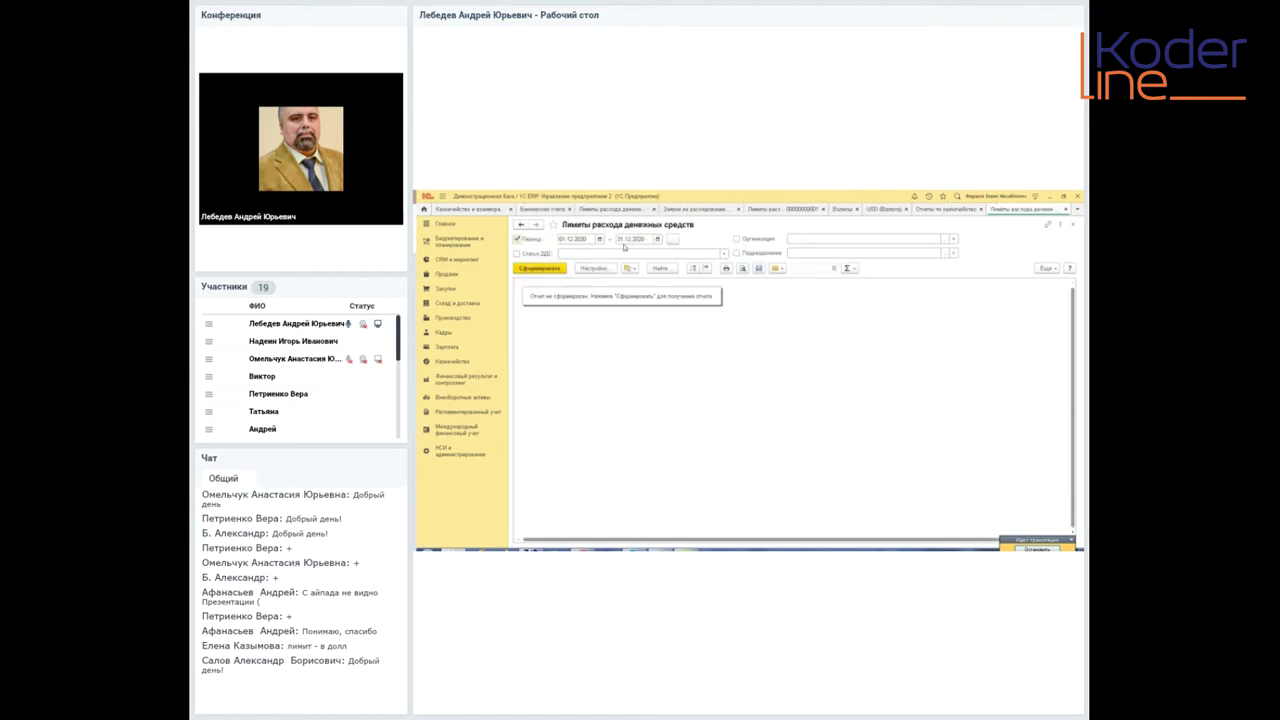
pyautogui.click(541, 271)
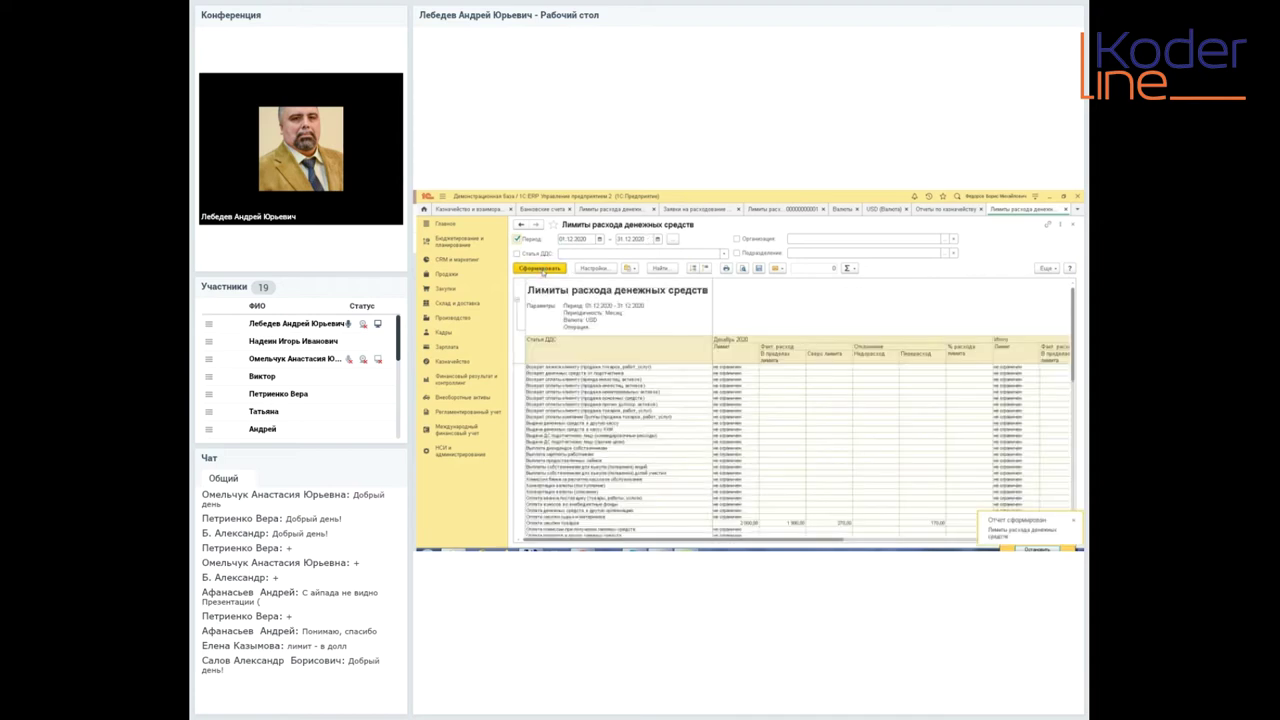
# - Examine the limit, within-limit and over-limit spending, overrun and expense percentage for «Оплата закупки товаров» in the report
pyautogui.scroll(-1, 767, 445)
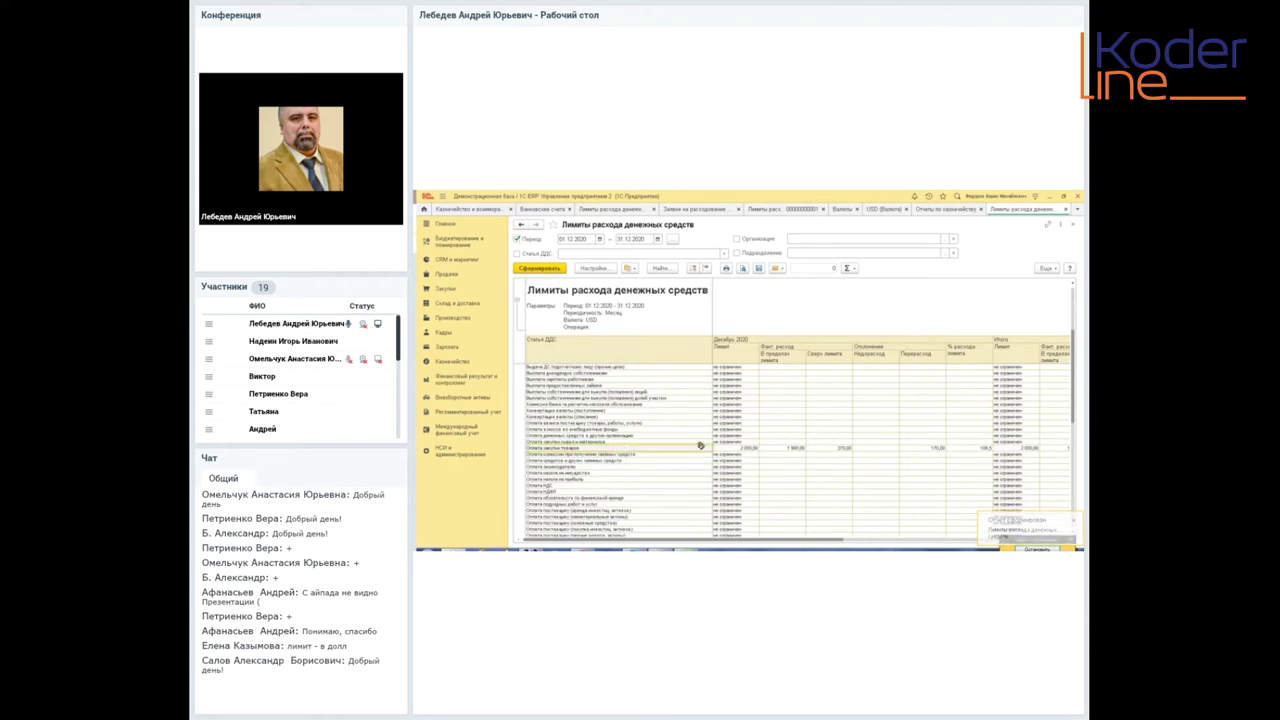
pyautogui.click(737, 447)
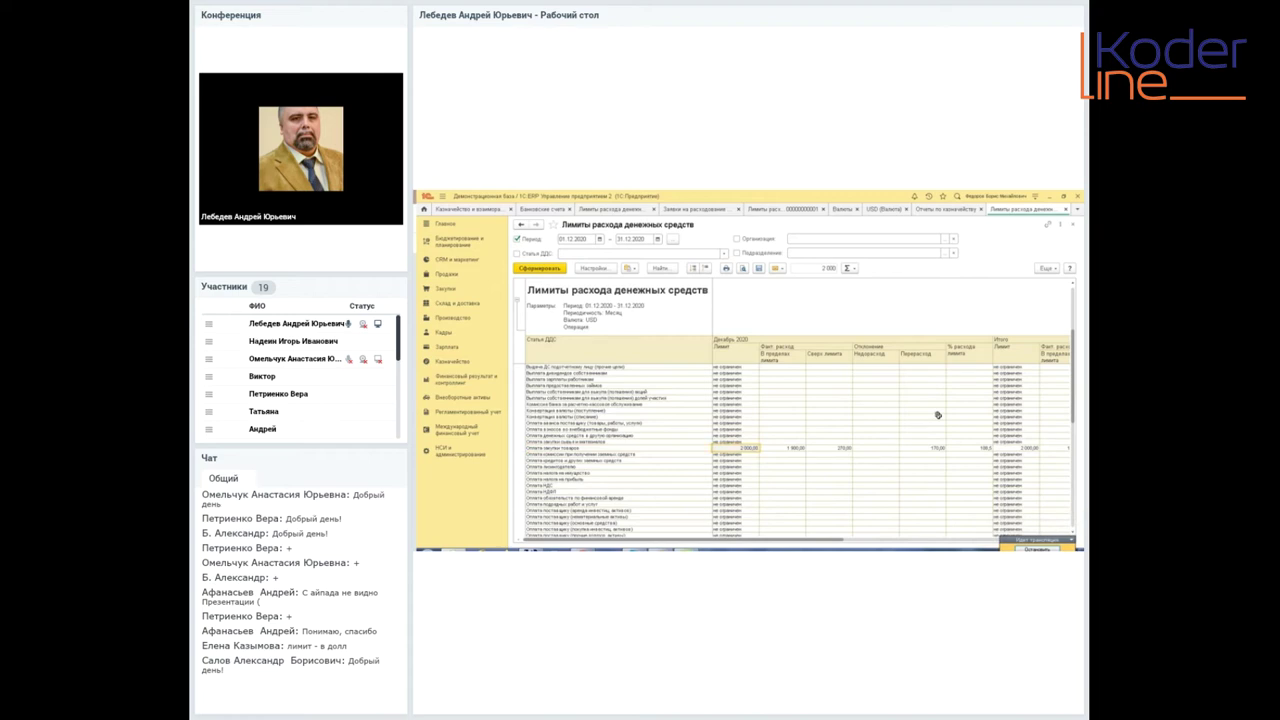
pyautogui.click(811, 447)
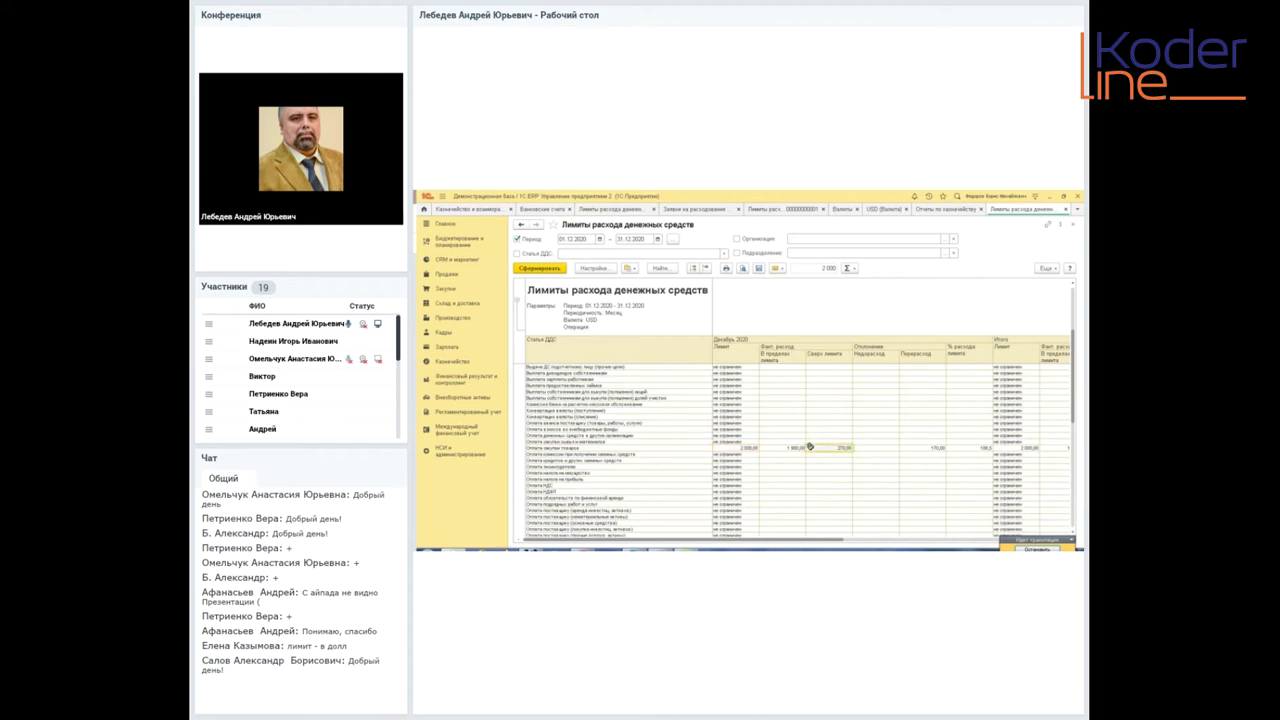
pyautogui.click(791, 448)
pyautogui.click(834, 449)
pyautogui.click(943, 448)
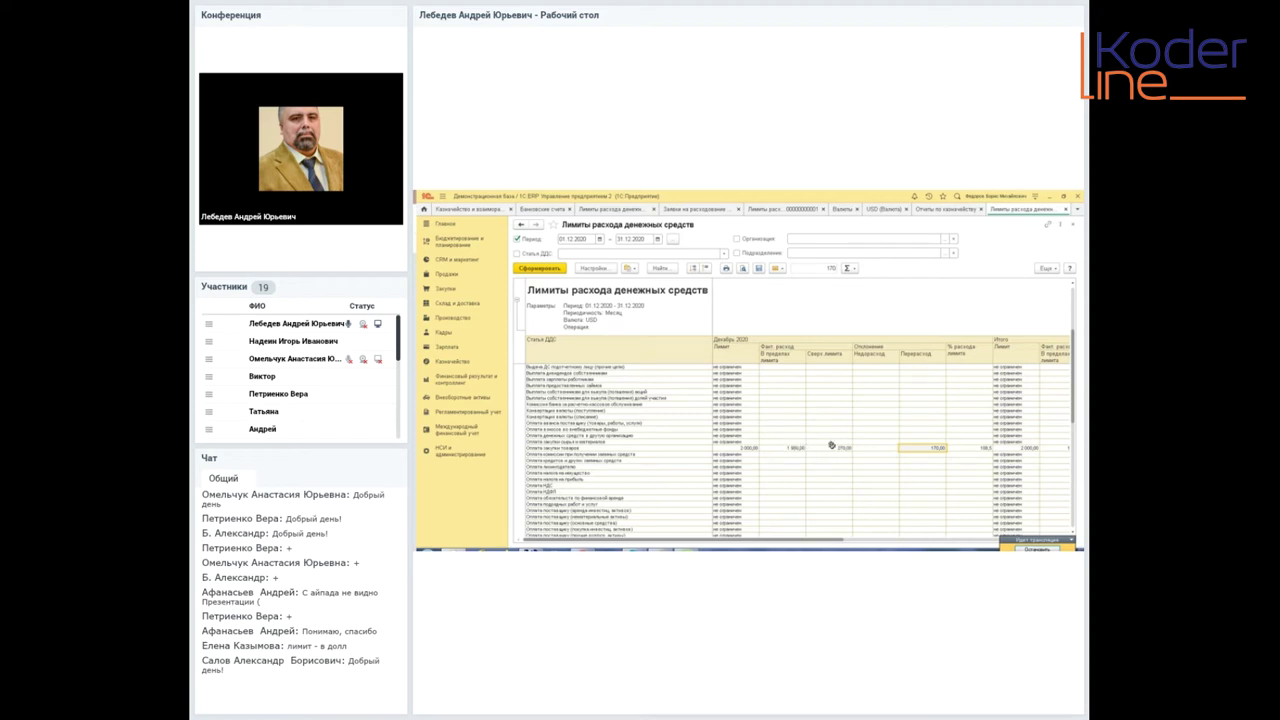
pyautogui.click(984, 448)
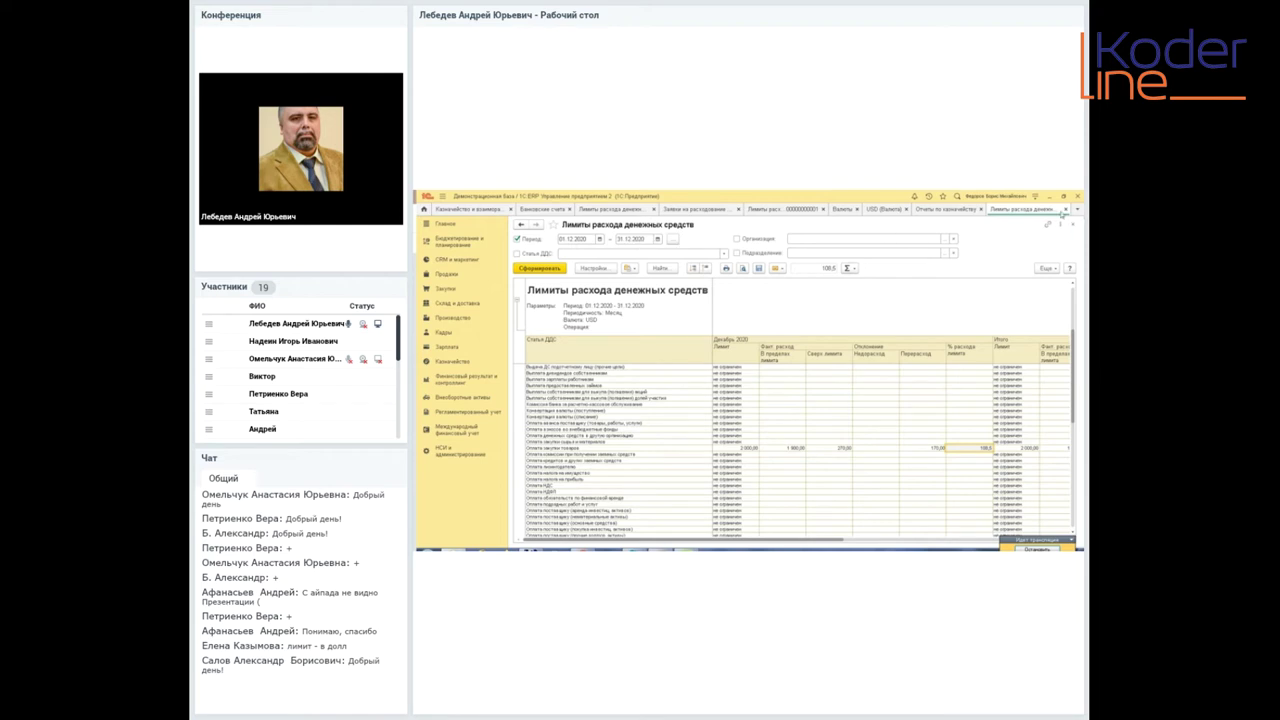
# - Close the limits report, the treasury reports list and the USD currency card
pyautogui.click(1066, 209)
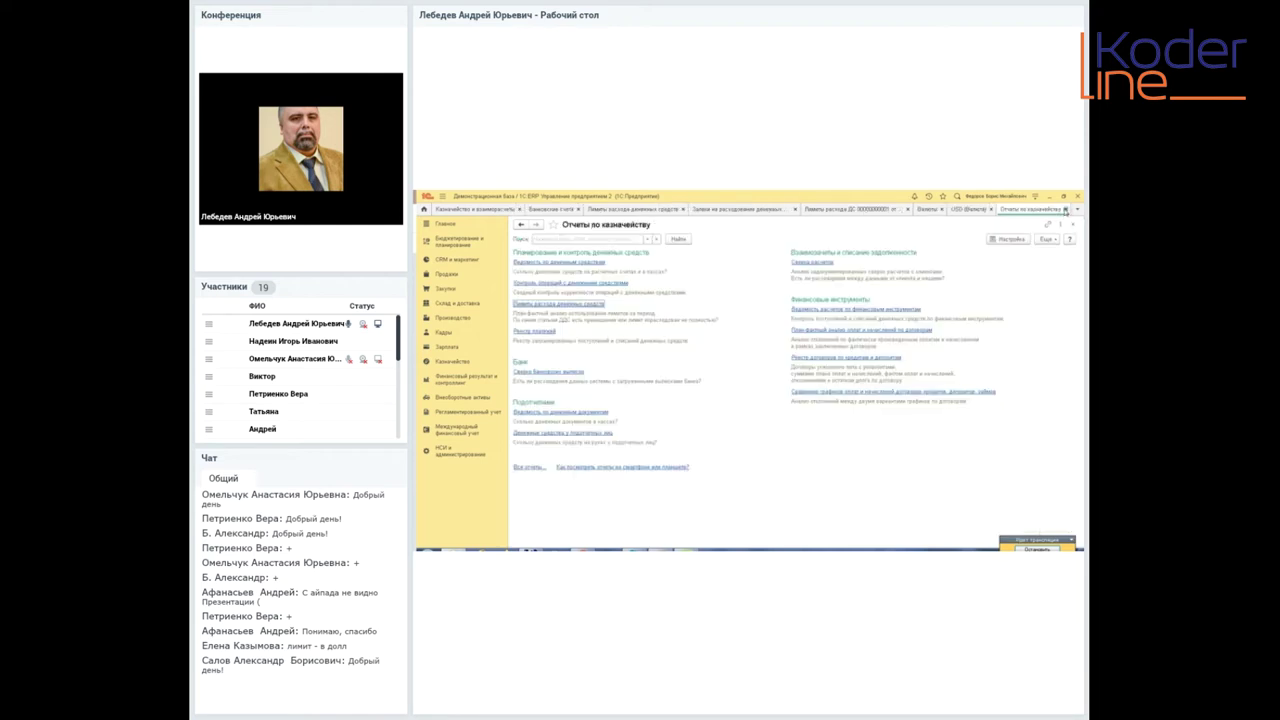
pyautogui.click(1066, 209)
pyautogui.click(1036, 210)
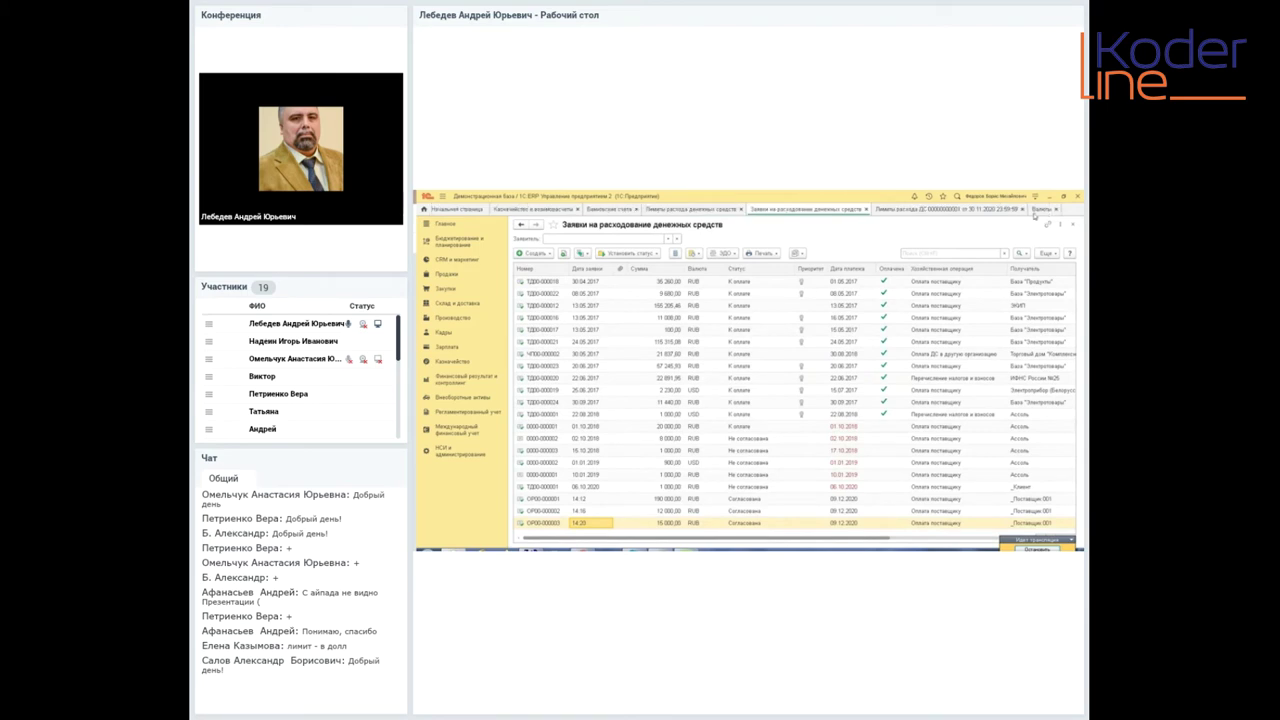
# - Close the currencies list and the limits document, and cancel the posting of the three requests with payment date 09.12.2020
pyautogui.click(1056, 209)
pyautogui.click(1020, 210)
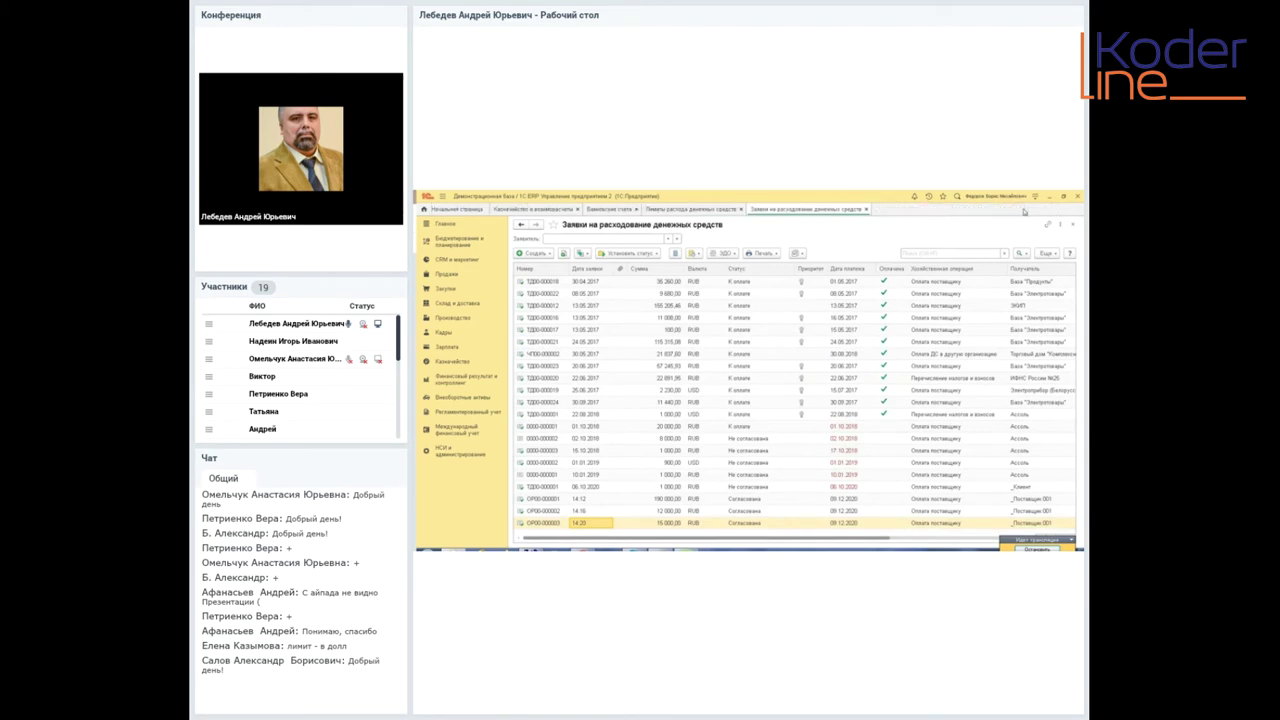
pyautogui.click(546, 499)
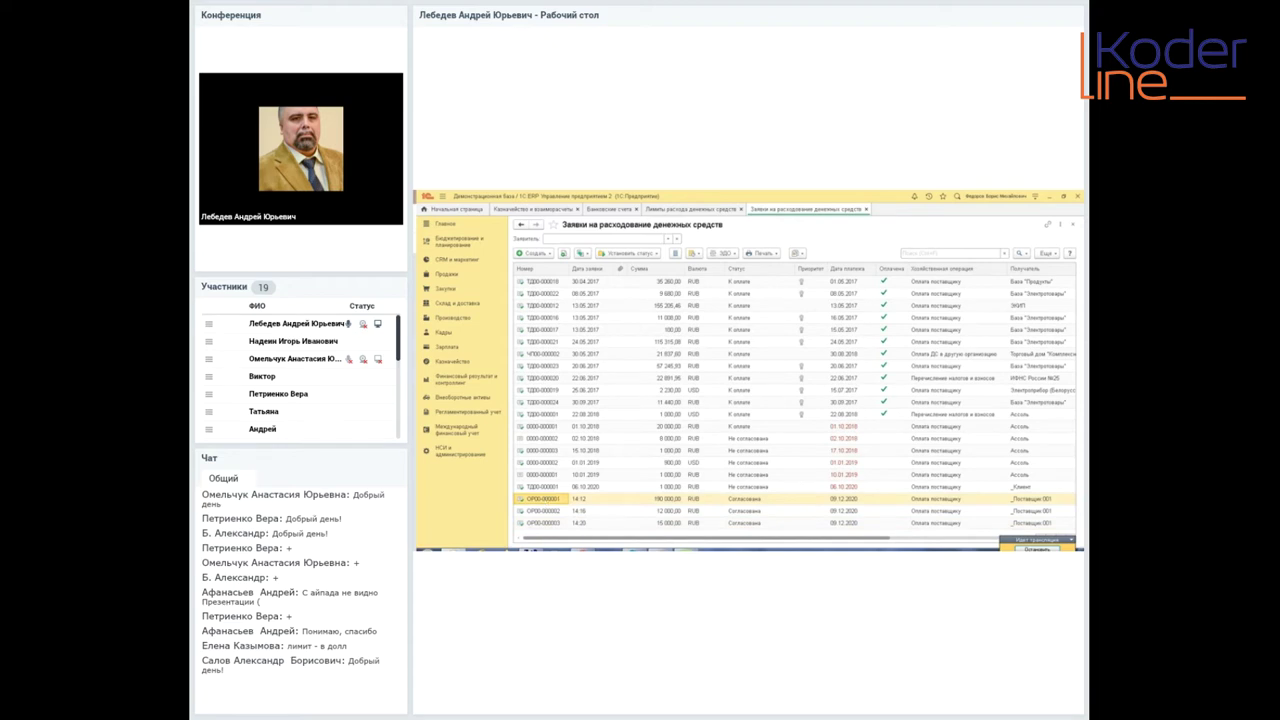
pyautogui.hotkey('shift', 'Down')
pyautogui.hotkey('shift', 'Down')
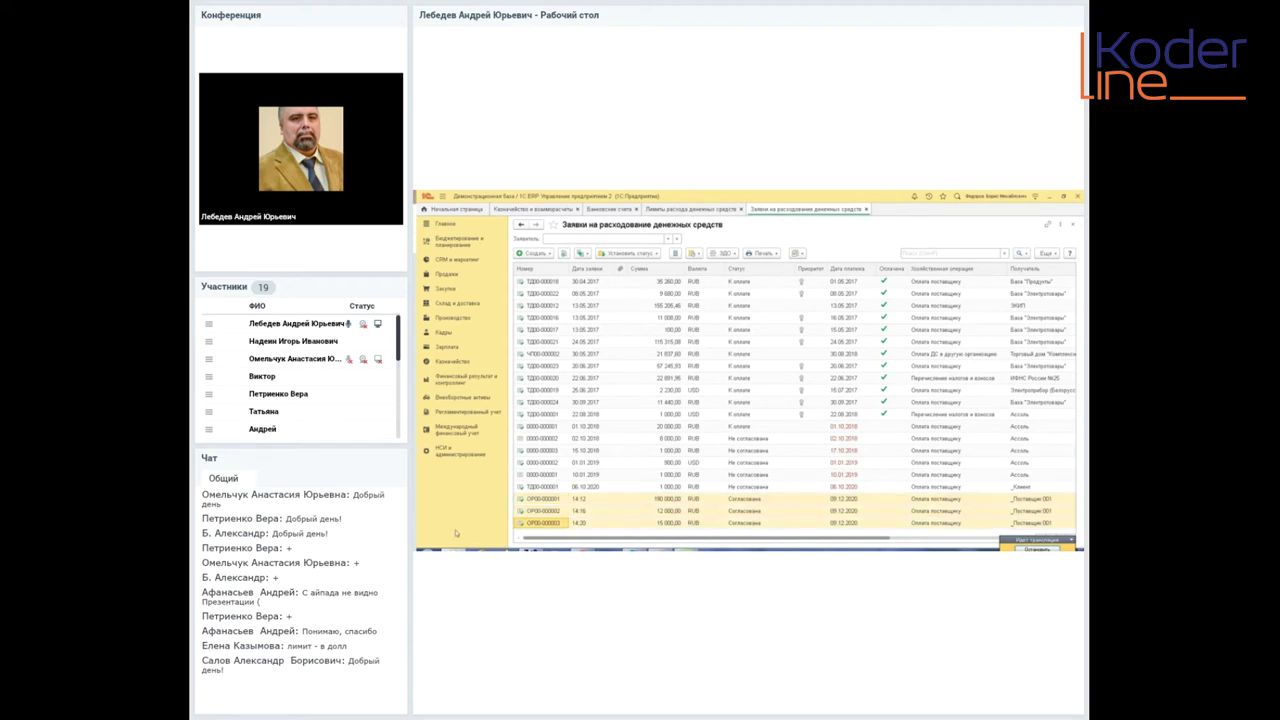
pyautogui.rightClick(562, 502)
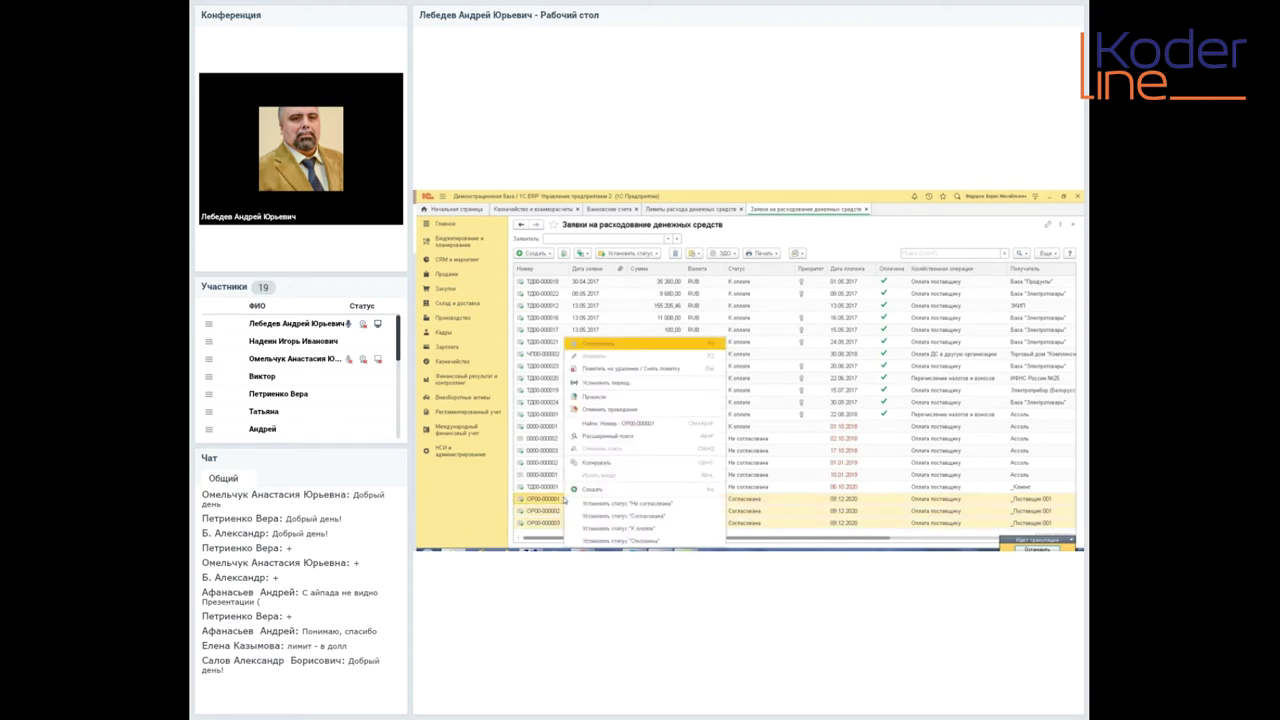
pyautogui.click(641, 412)
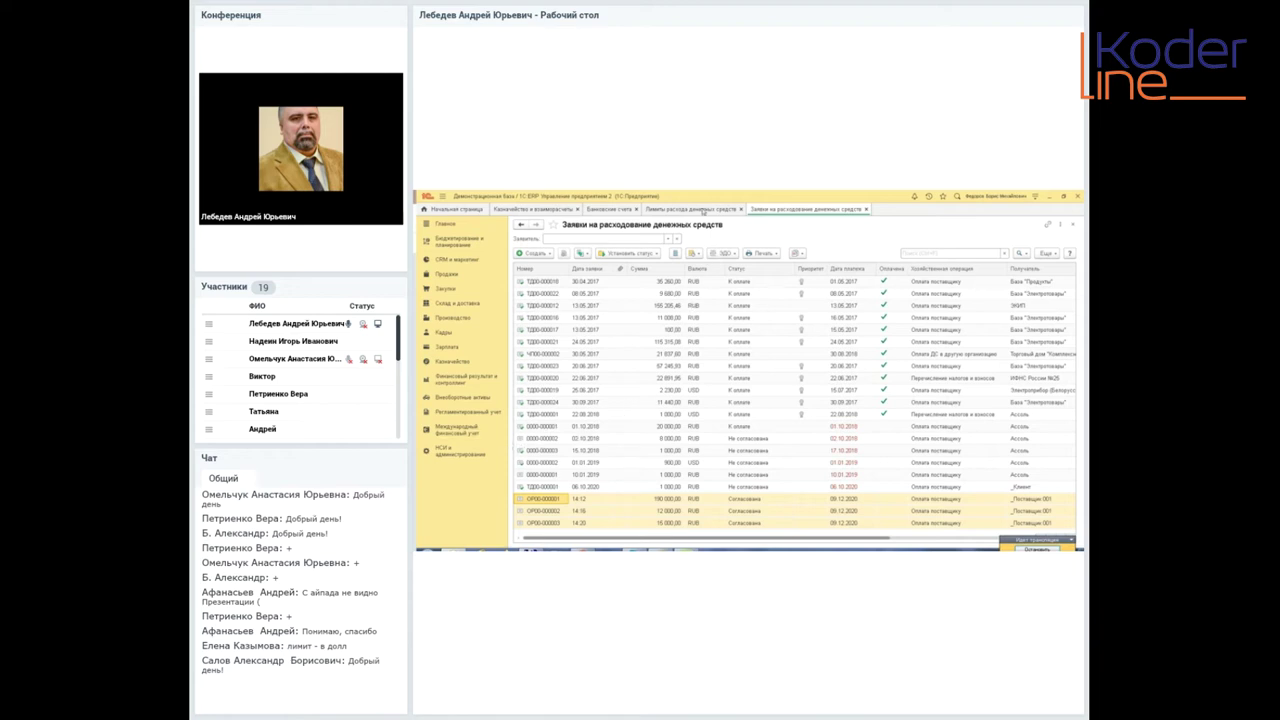
# - Mark the December 2020 cash expense limits document for deletion
pyautogui.click(703, 210)
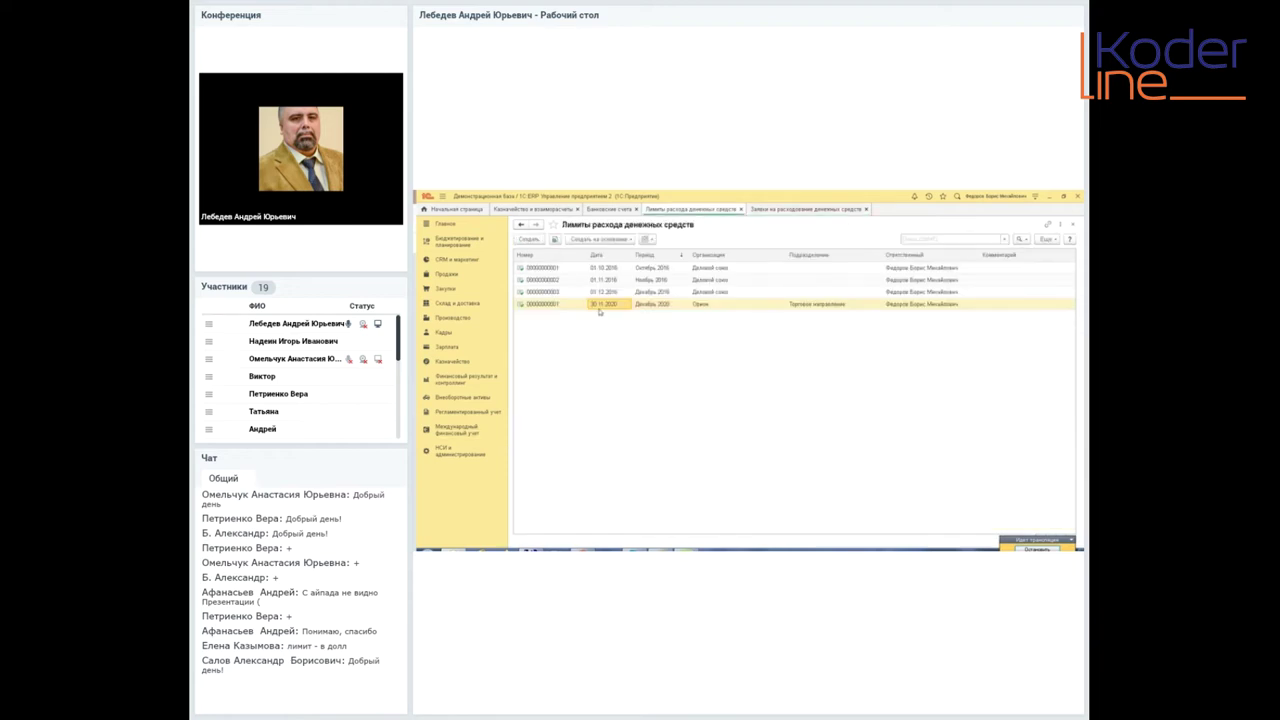
pyautogui.press('Delete')
pyautogui.press('Return')
# - In the treasury settings, disable limits by organisation and by department, and set «Использование лимитов» to «По данным бюджетирования»
pyautogui.click(465, 451)
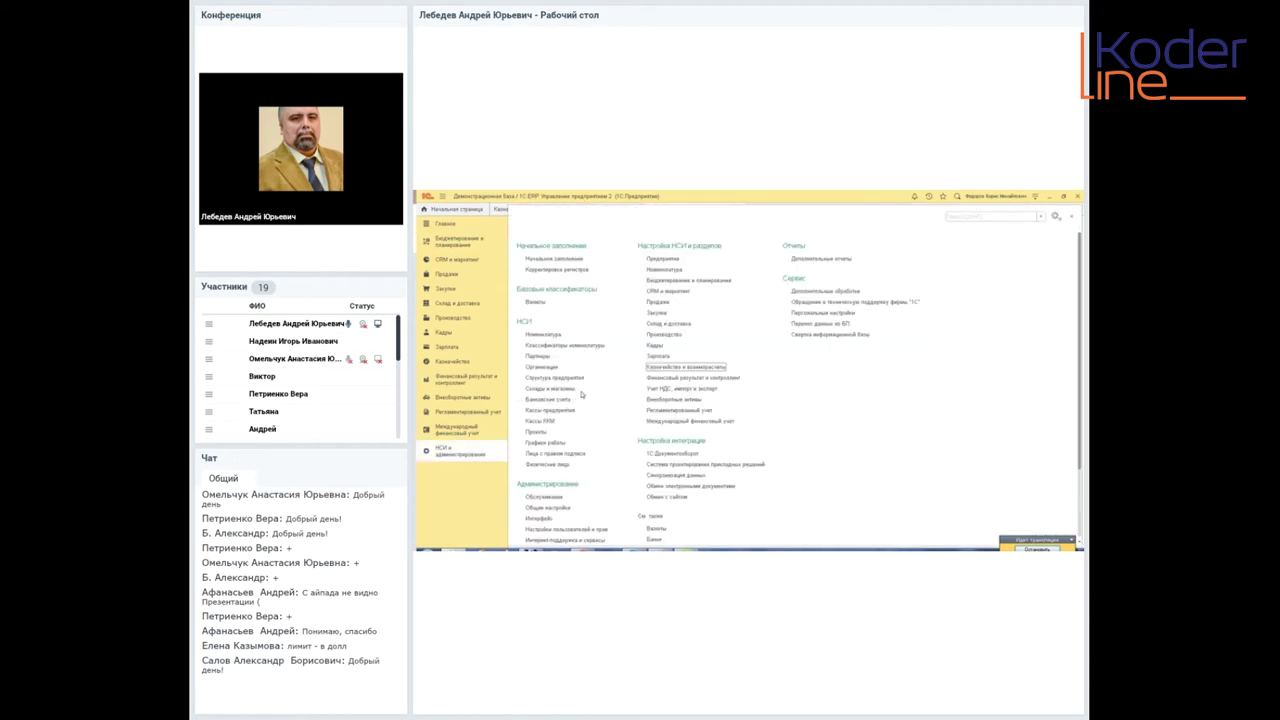
pyautogui.click(673, 369)
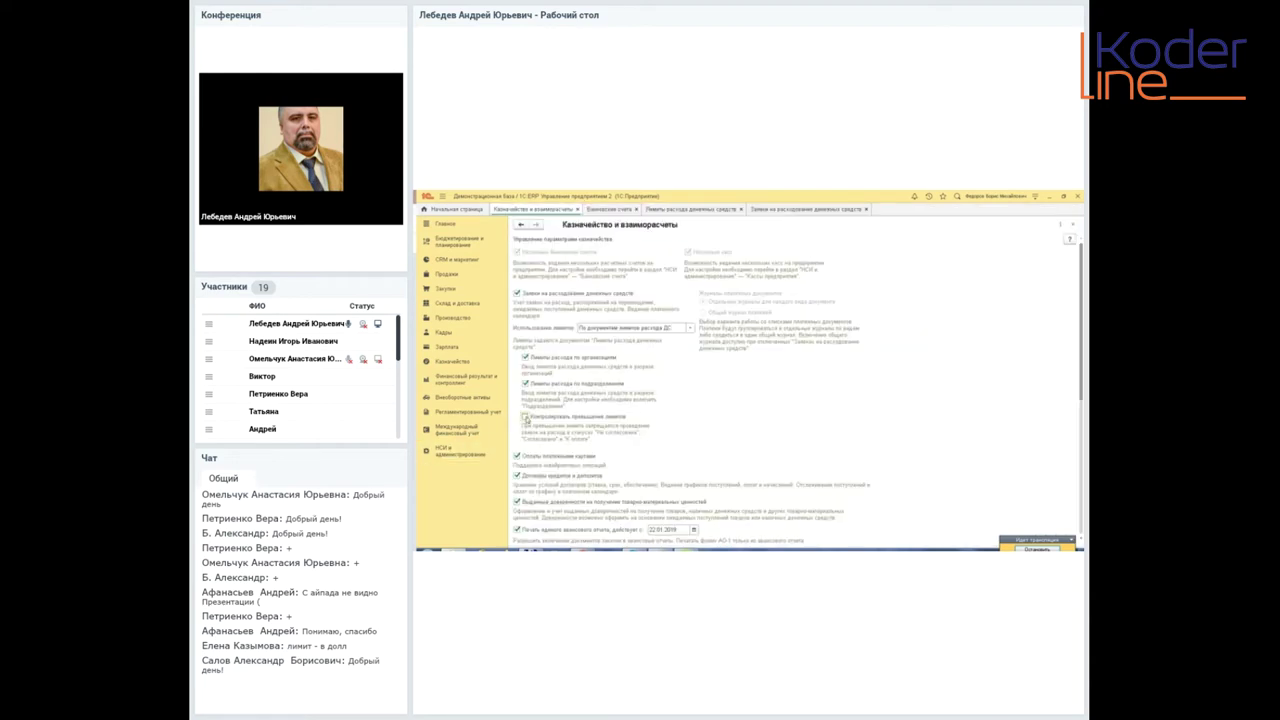
pyautogui.click(525, 384)
pyautogui.click(525, 357)
pyautogui.click(668, 328)
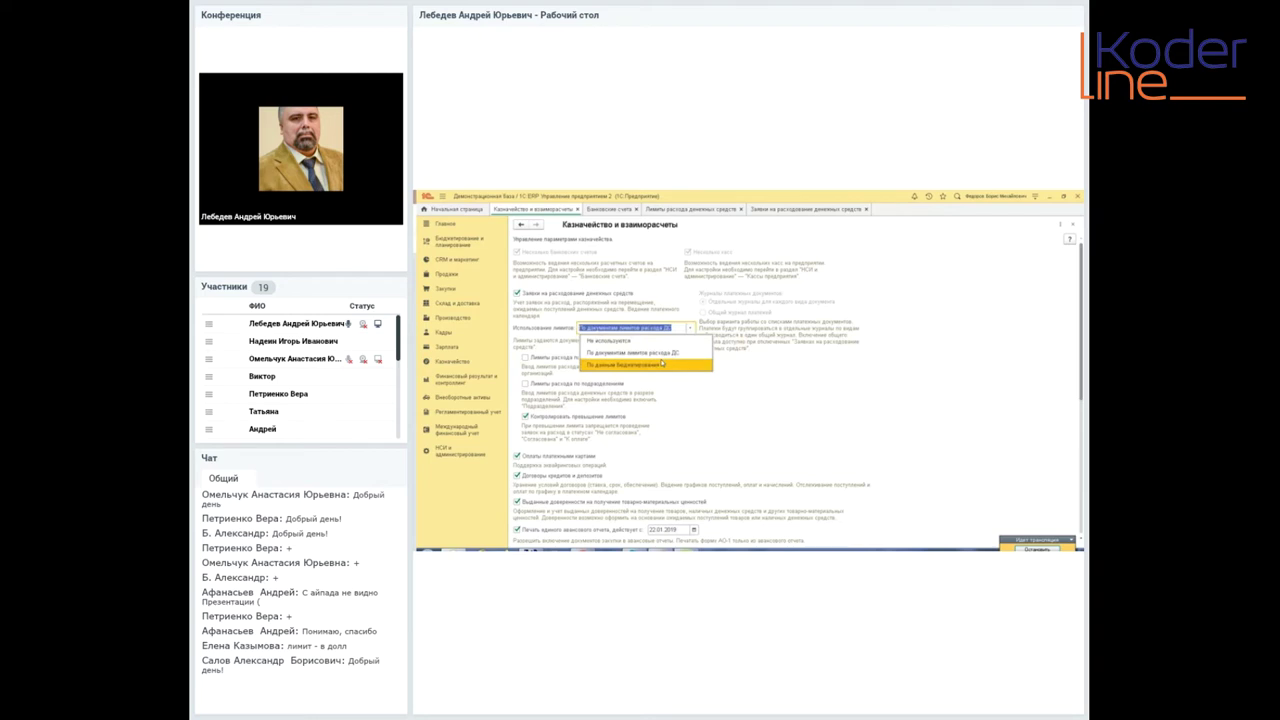
pyautogui.click(662, 355)
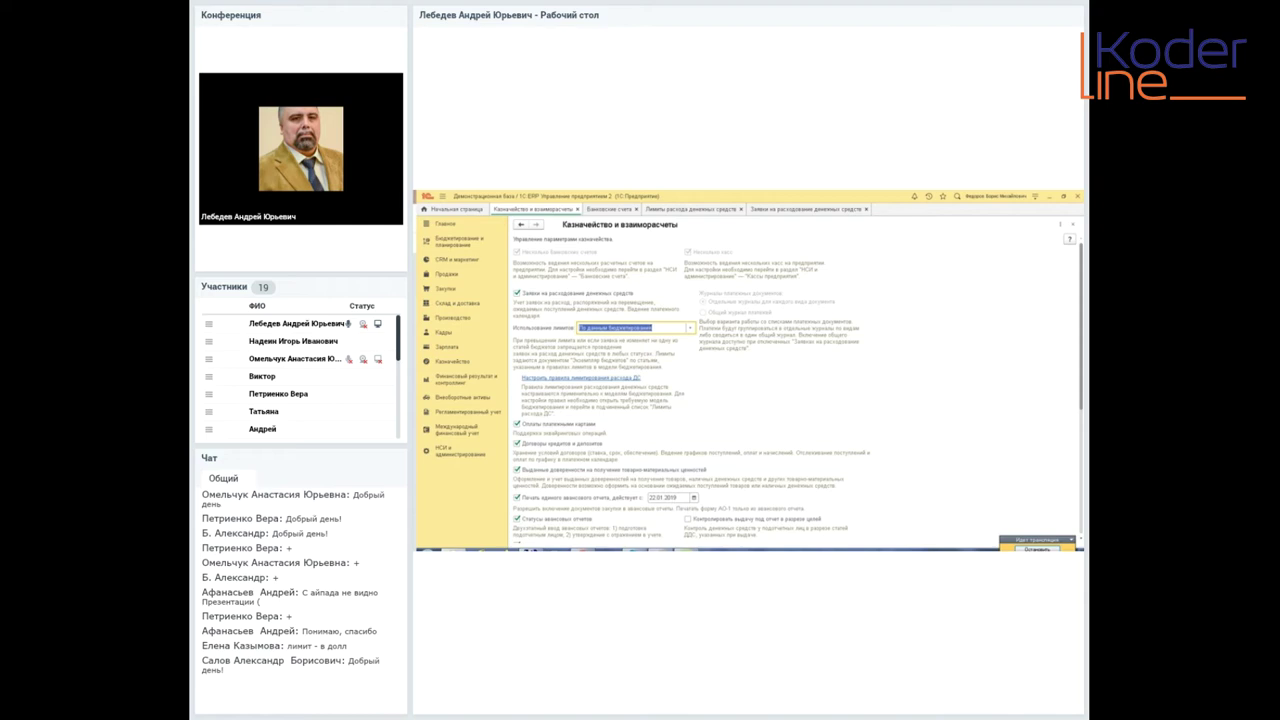
# - Create a new item in the «Статьи бюджетов» directory named «Контроль лимитов»
pyautogui.click(455, 244)
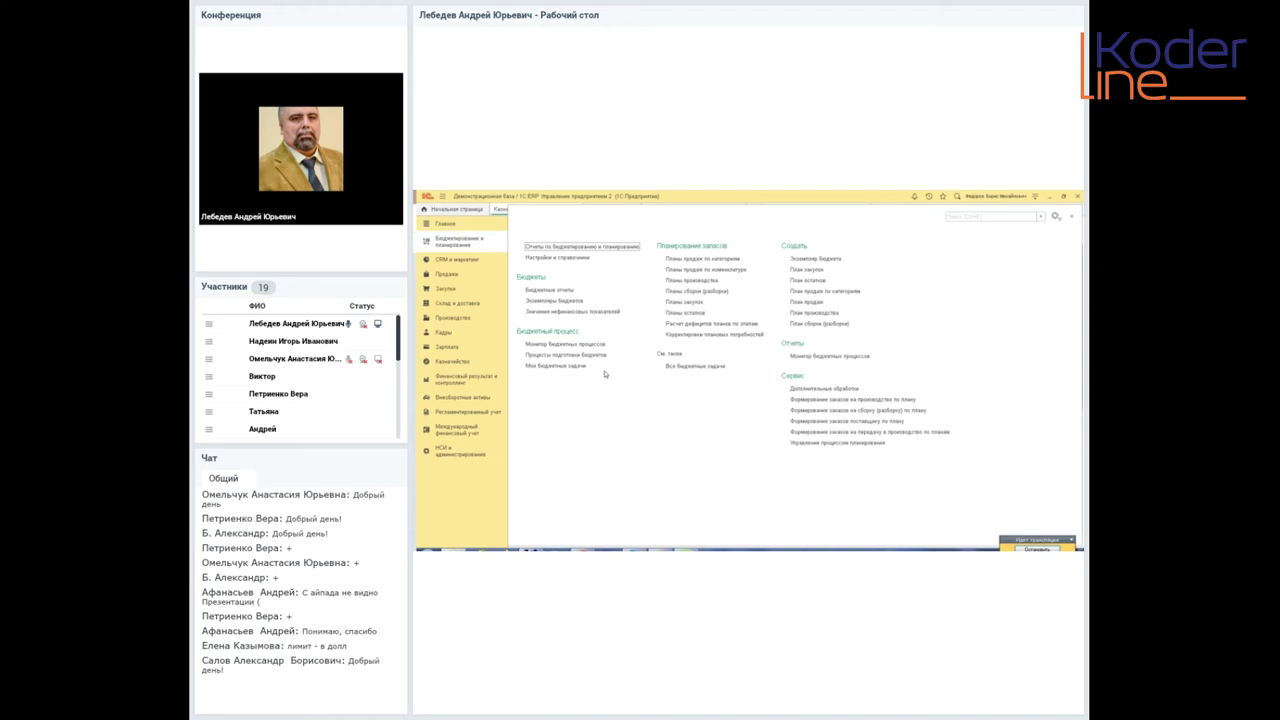
pyautogui.click(572, 258)
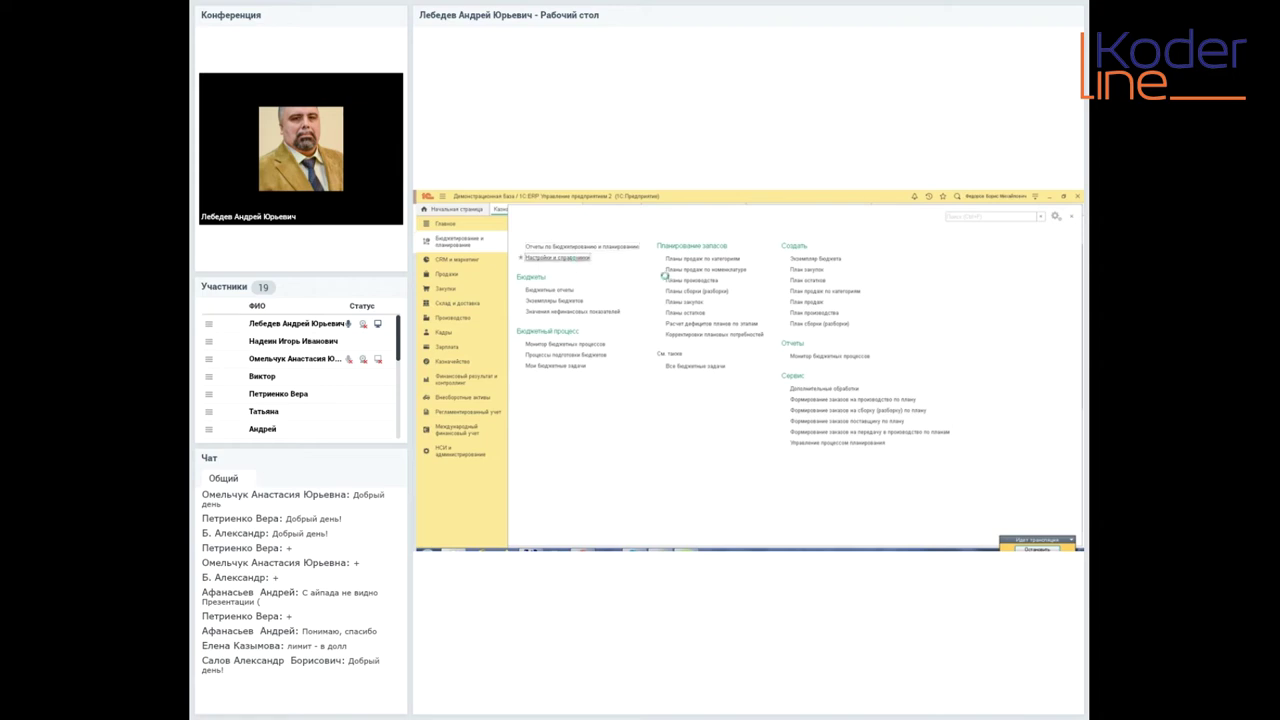
pyautogui.click(553, 273)
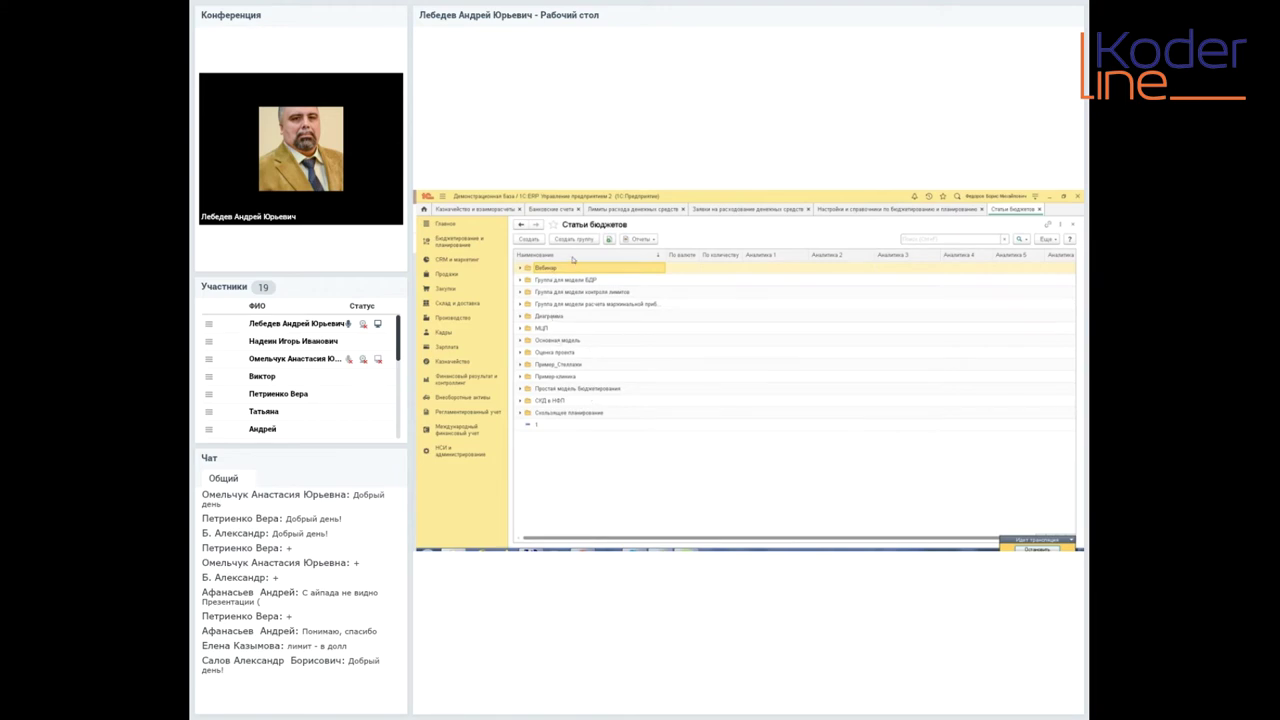
pyautogui.click(540, 237)
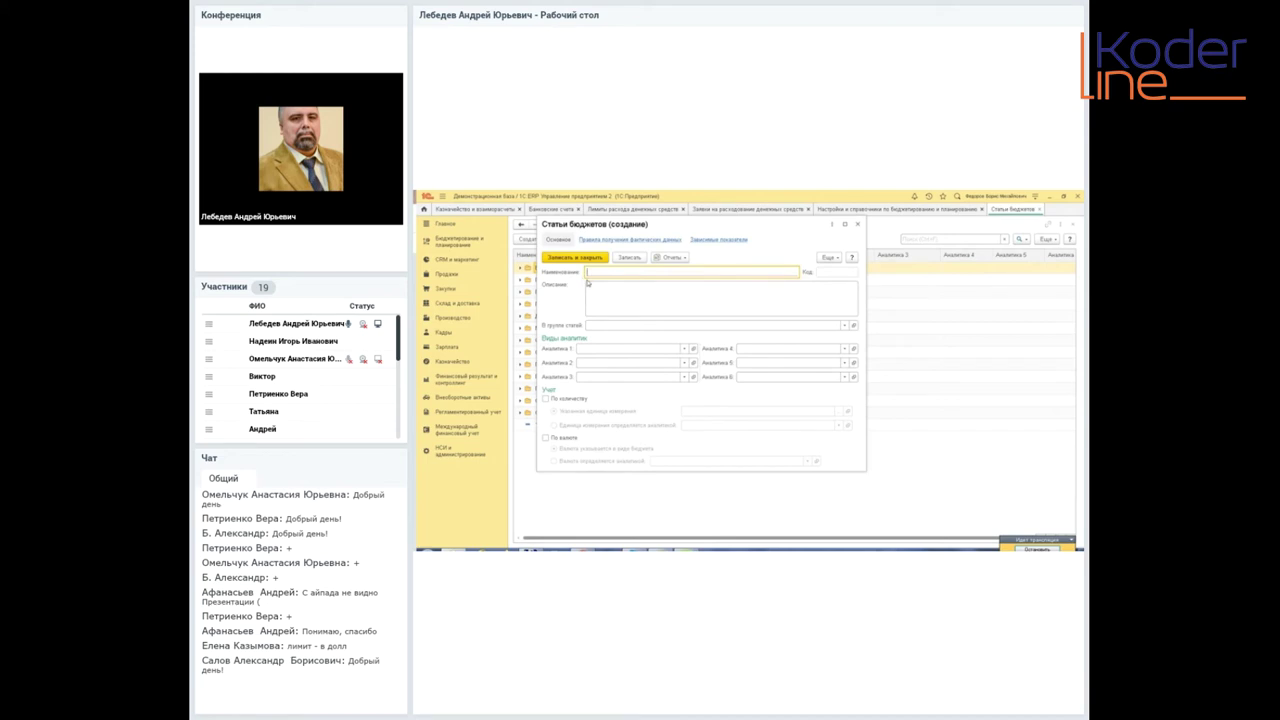
pyautogui.write('Коз')
# - Set «Аналитика 1» of the «Контроль лимитов» budget item to «Партнеры» and save the item
pyautogui.click(684, 349)
pyautogui.click(623, 370)
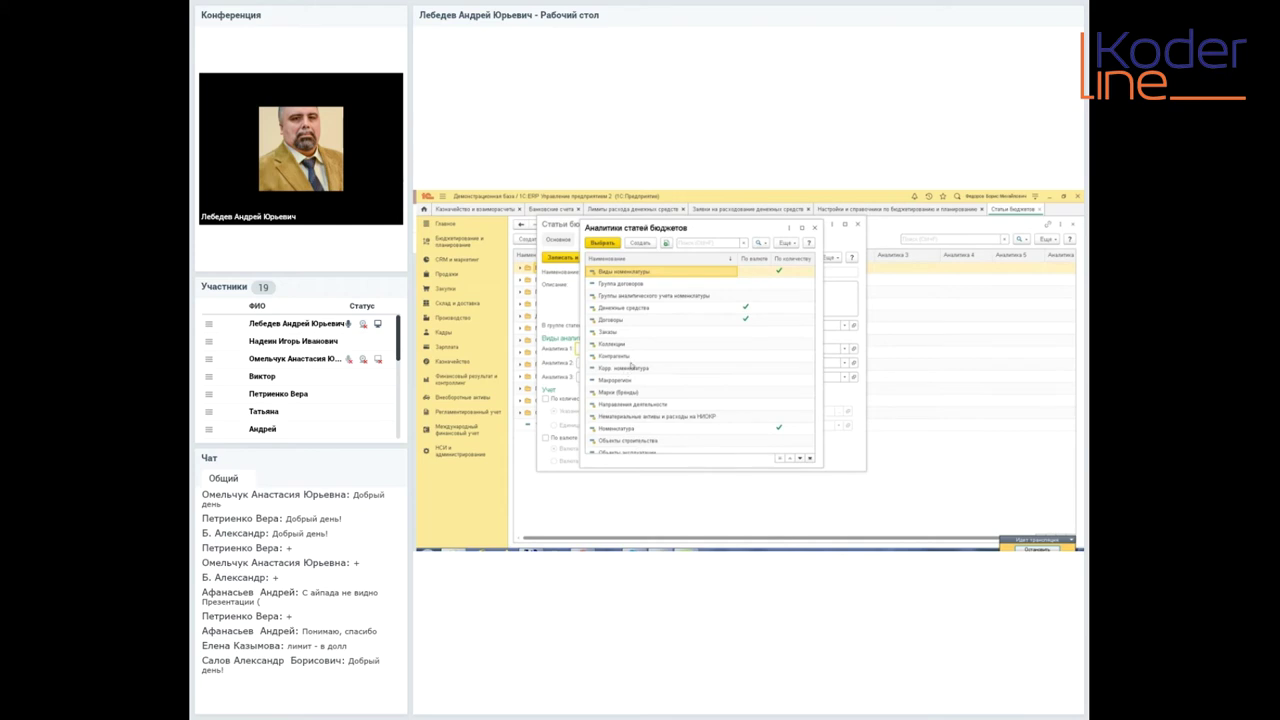
pyautogui.scroll(-2, 631, 366)
pyautogui.click(609, 406)
pyautogui.doubleClick(609, 406)
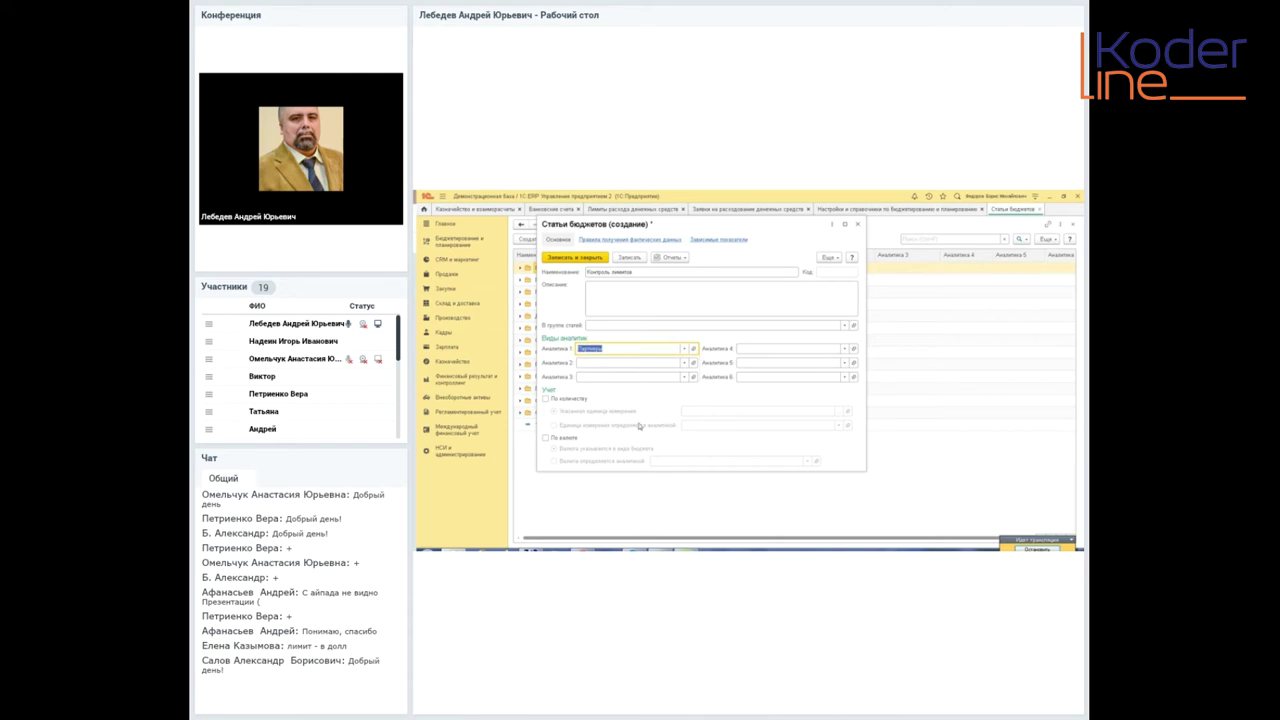
pyautogui.hotkey('shift', 'Tab')
pyautogui.hotkey('shift', 'Tab')
pyautogui.hotkey('shift', 'Tab')
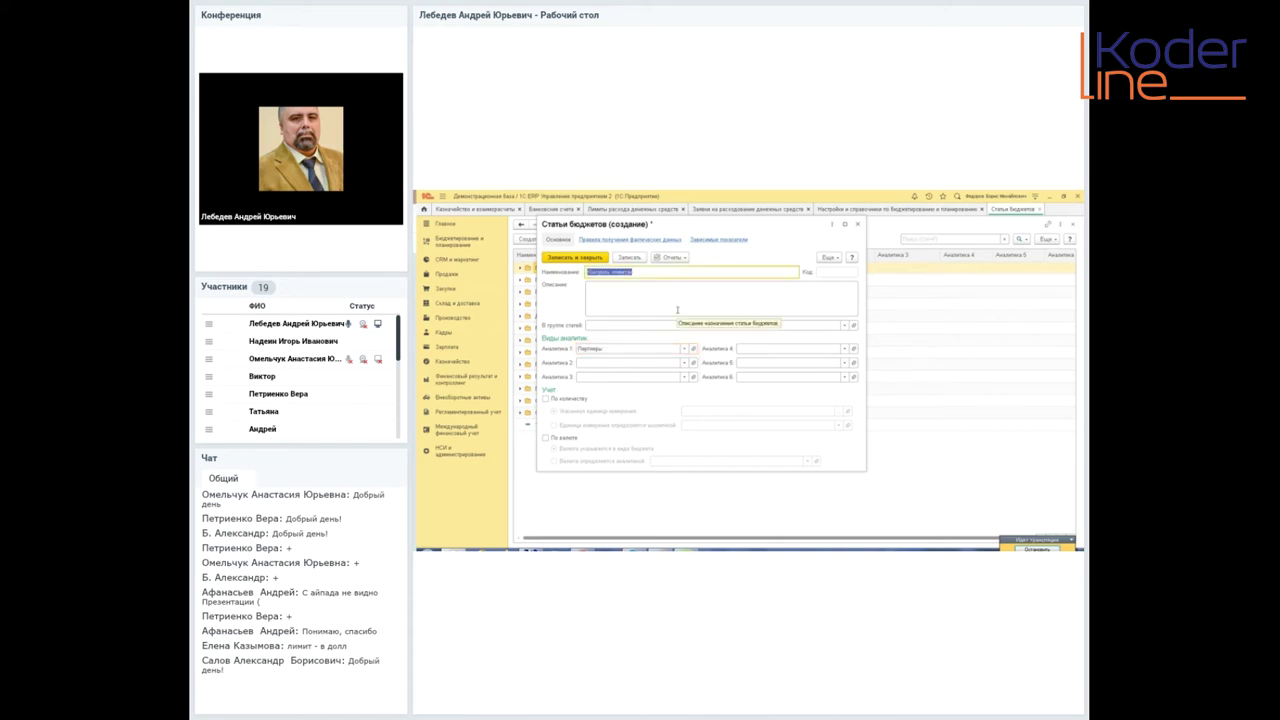
pyautogui.click(629, 257)
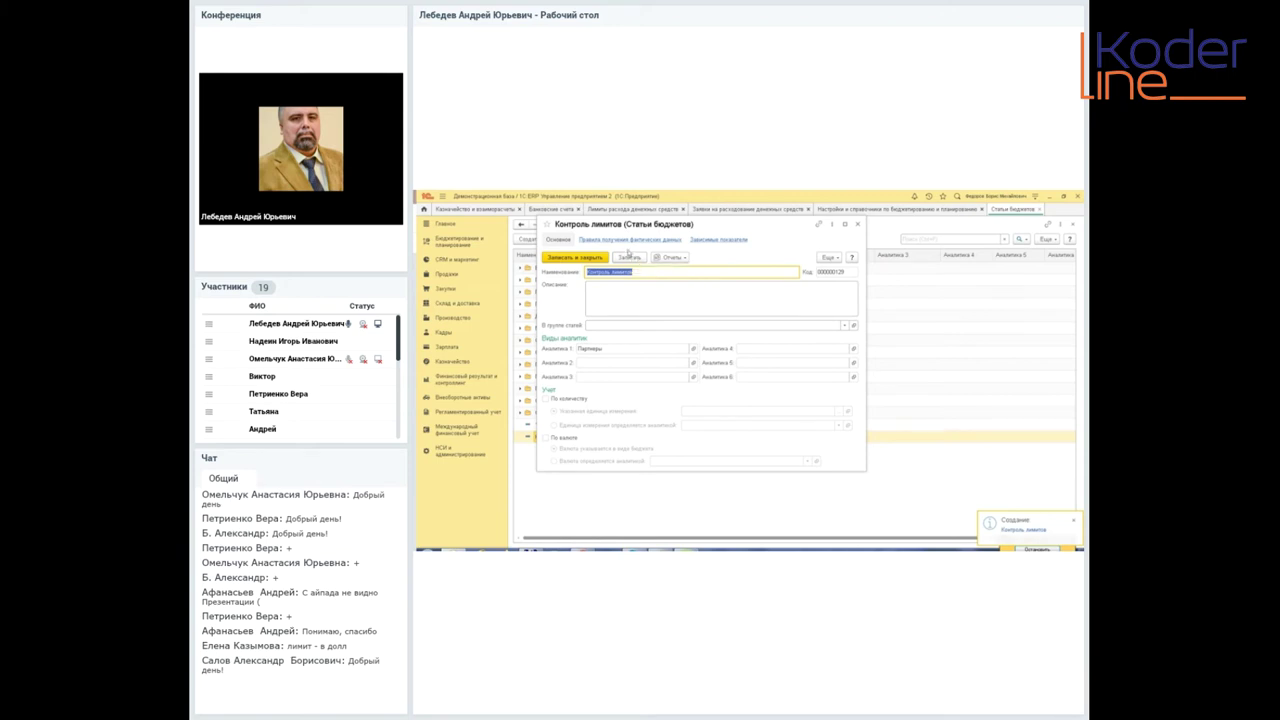
# - Start a «Исполнение бюджета» rule for obtaining the item's actual data, with «Оперативный учет» as the data source section
pyautogui.click(625, 240)
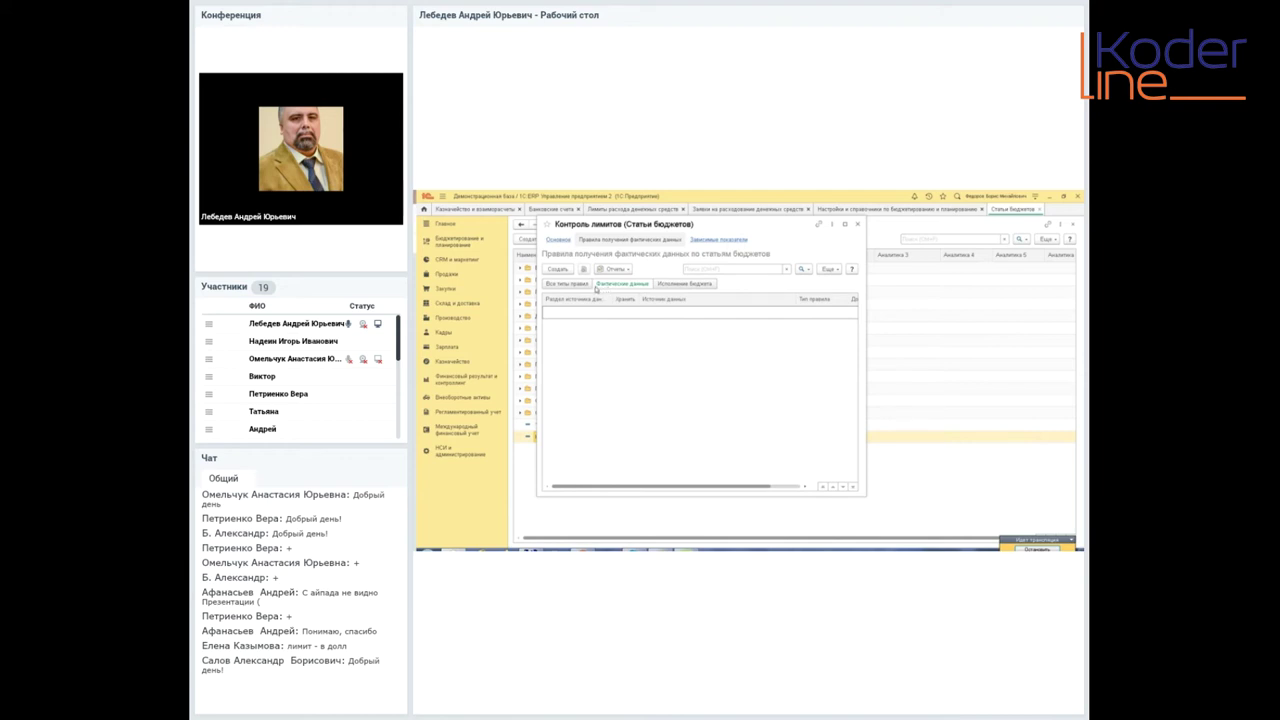
pyautogui.click(678, 285)
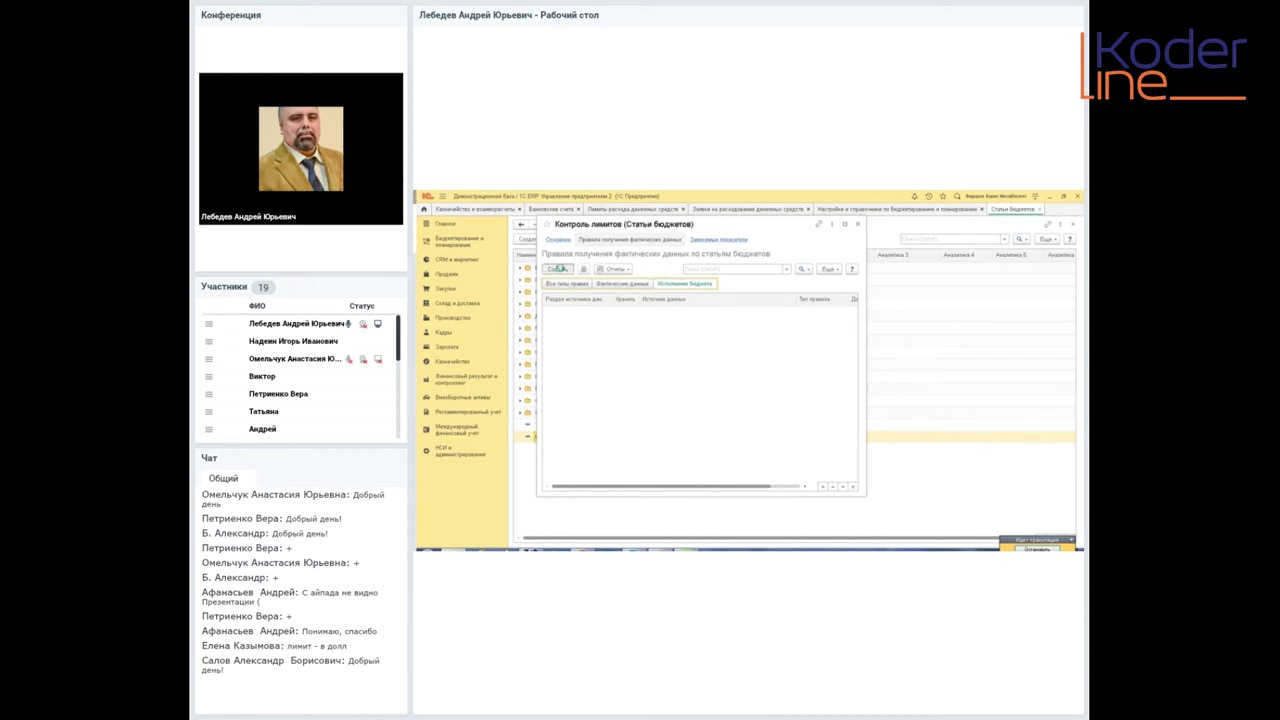
pyautogui.click(560, 270)
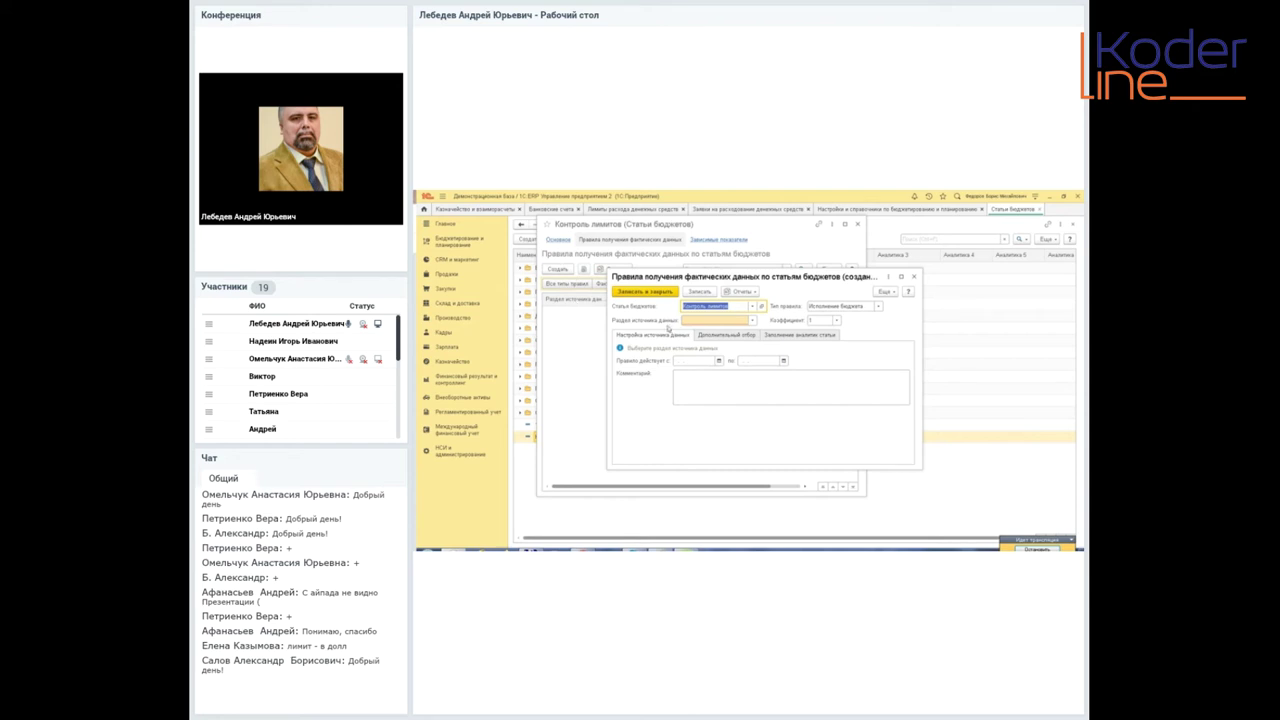
pyautogui.click(751, 321)
pyautogui.click(750, 330)
pyautogui.moveTo(756, 282); pyautogui.dragTo(703, 260)
# - Look through the full list of business operations and set the rule's operation to «Оплата поставщику»
pyautogui.click(718, 328)
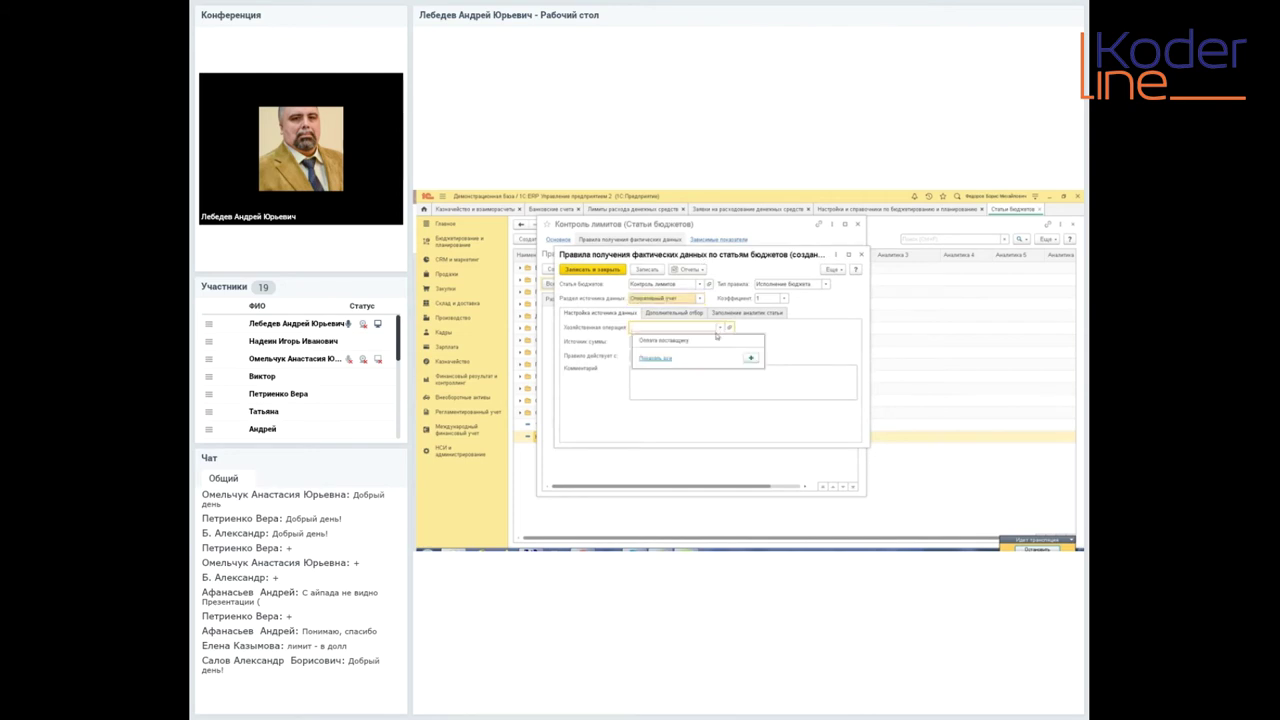
pyautogui.click(667, 359)
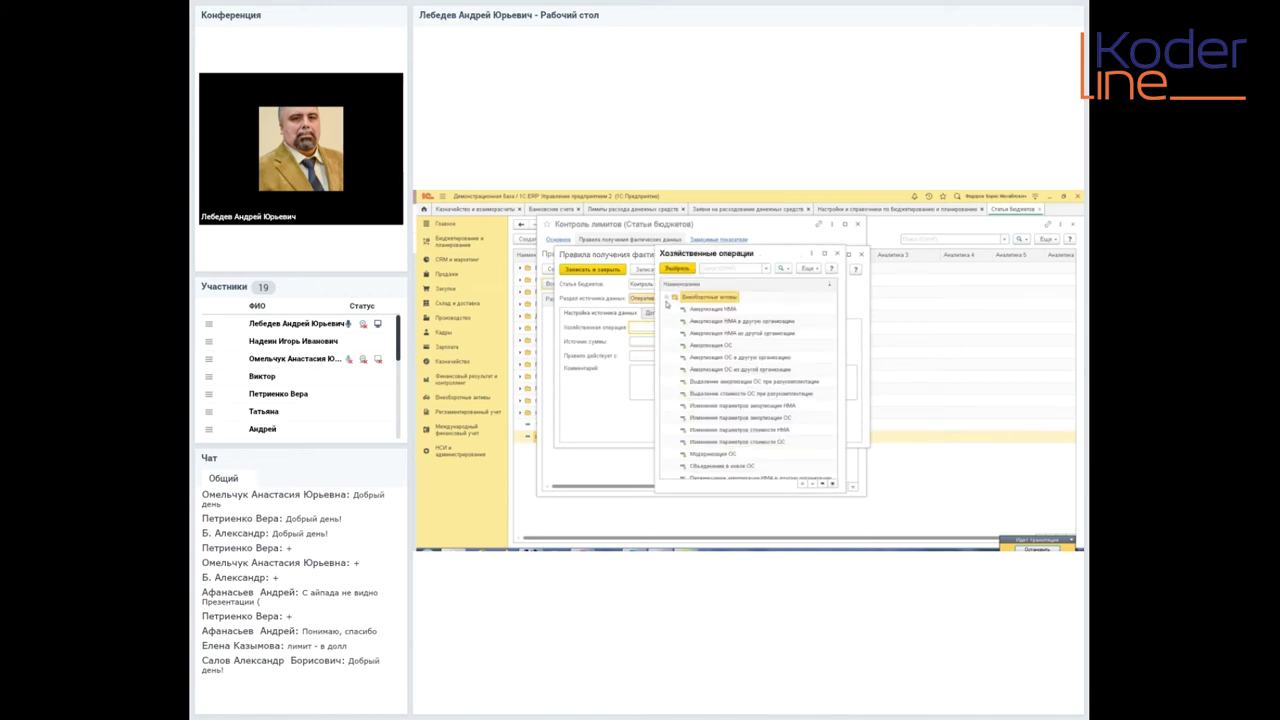
pyautogui.click(667, 299)
pyautogui.click(668, 310)
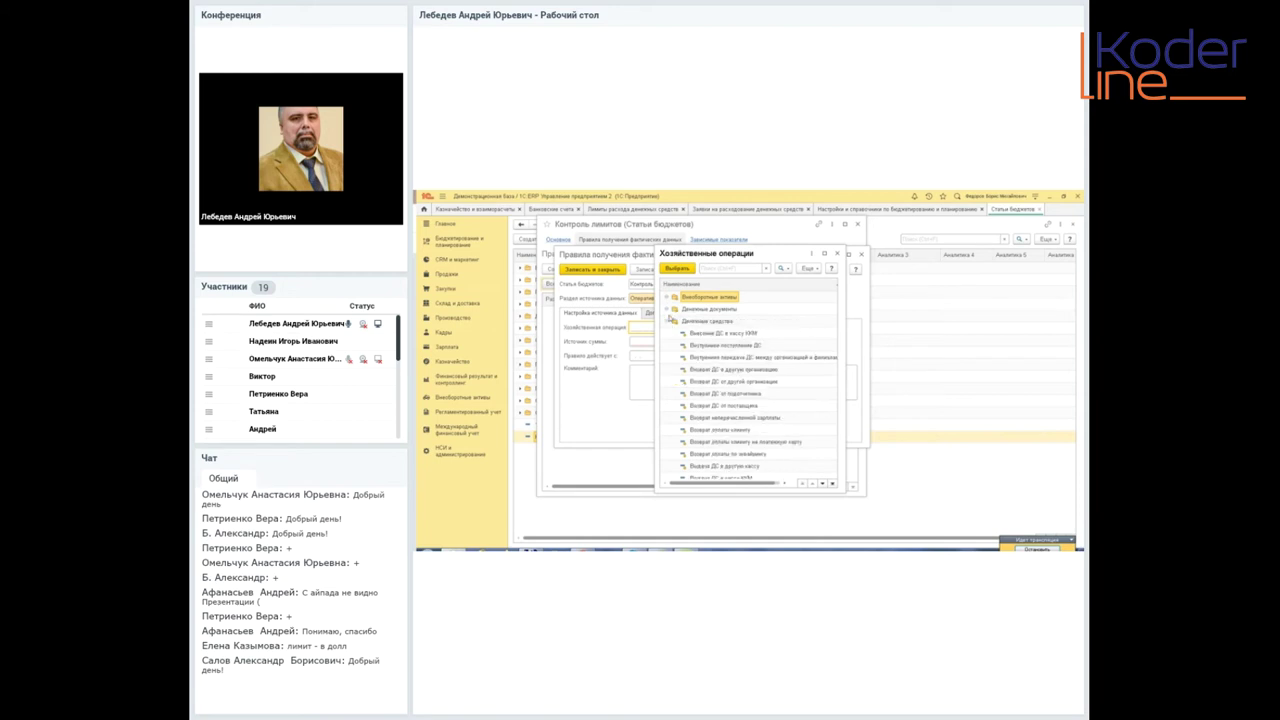
pyautogui.scroll(-1, 731, 388)
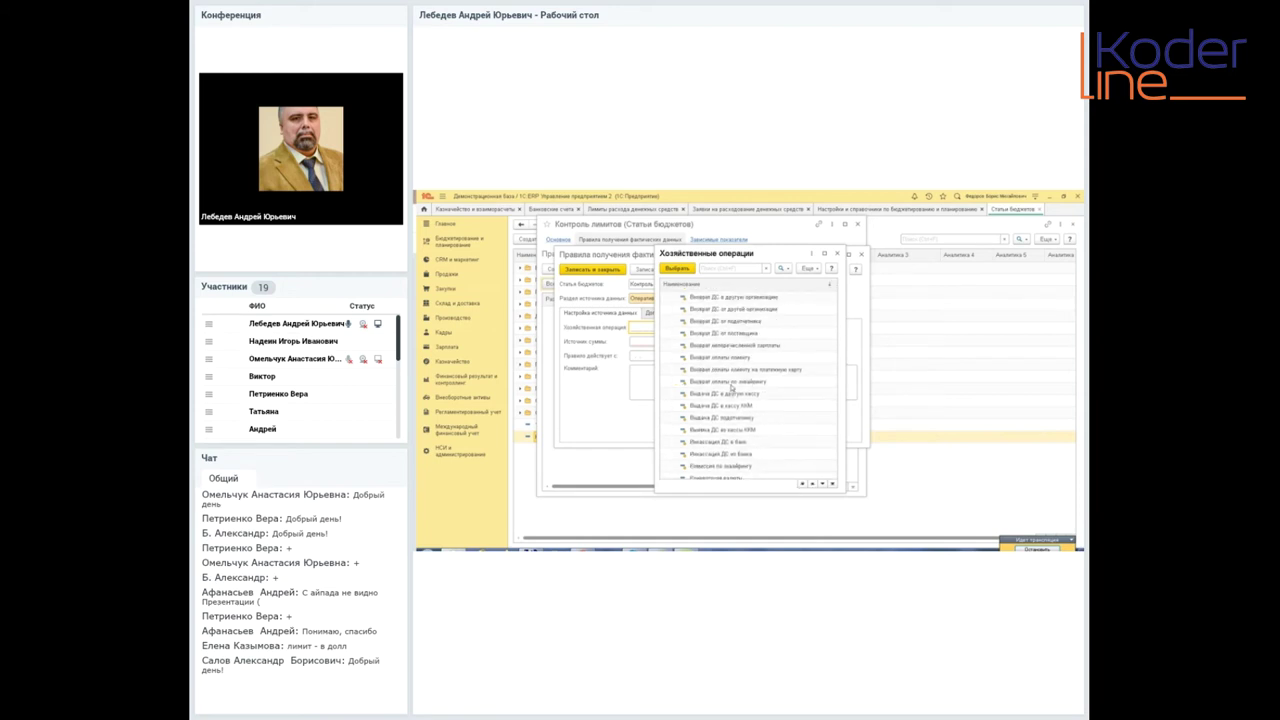
pyautogui.scroll(1, 725, 329)
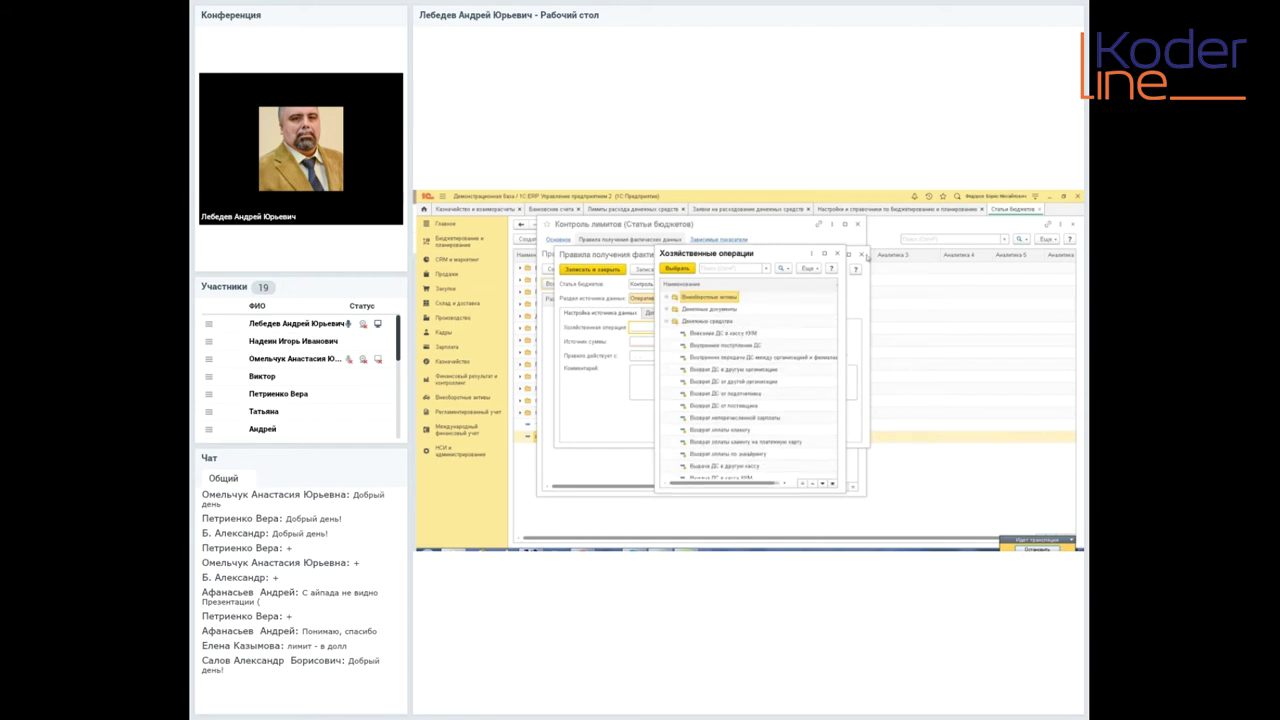
pyautogui.click(838, 258)
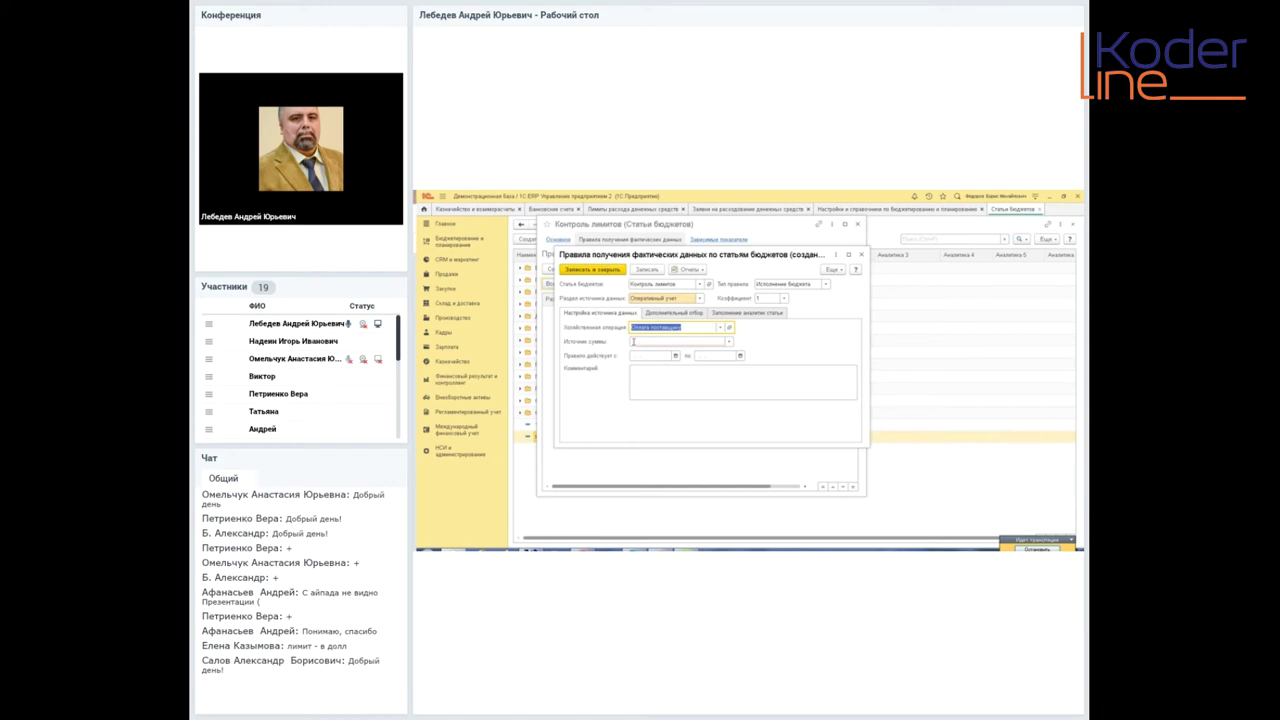
# - Set the rule's amount source to «Сумма к выплате в рамках лимита», save the rule and close the budget item
pyautogui.click(730, 342)
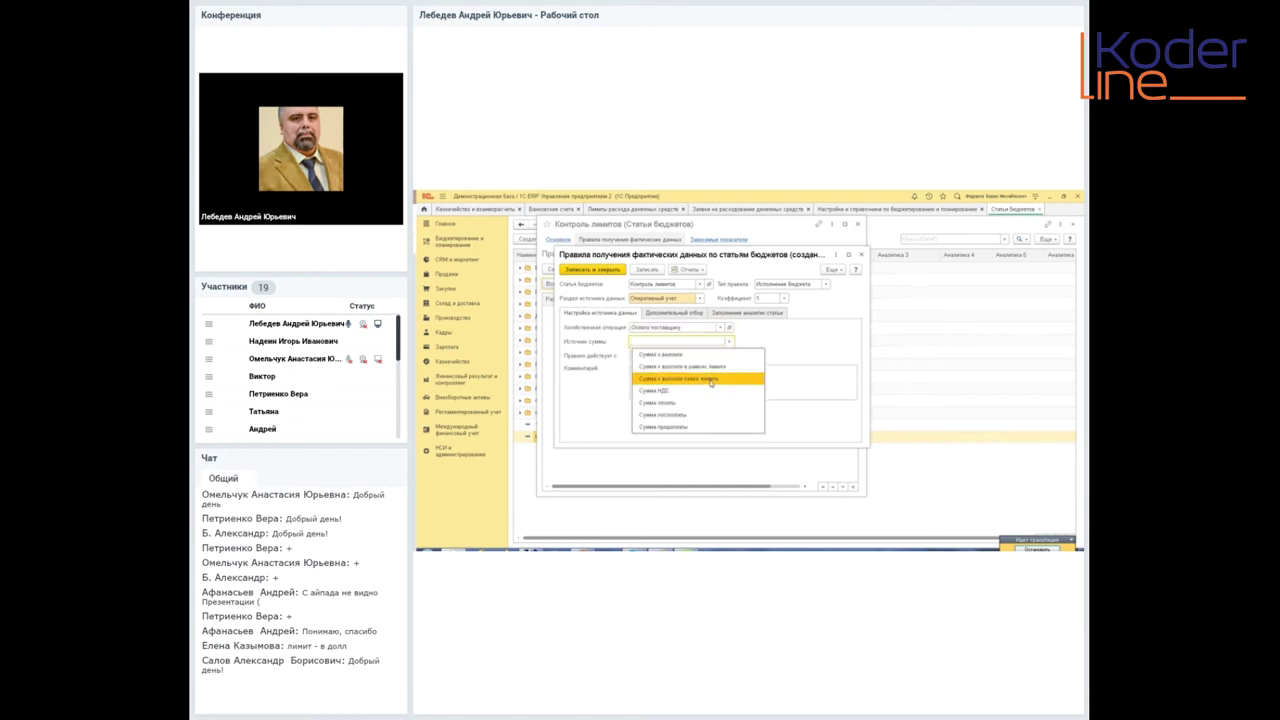
pyautogui.click(702, 367)
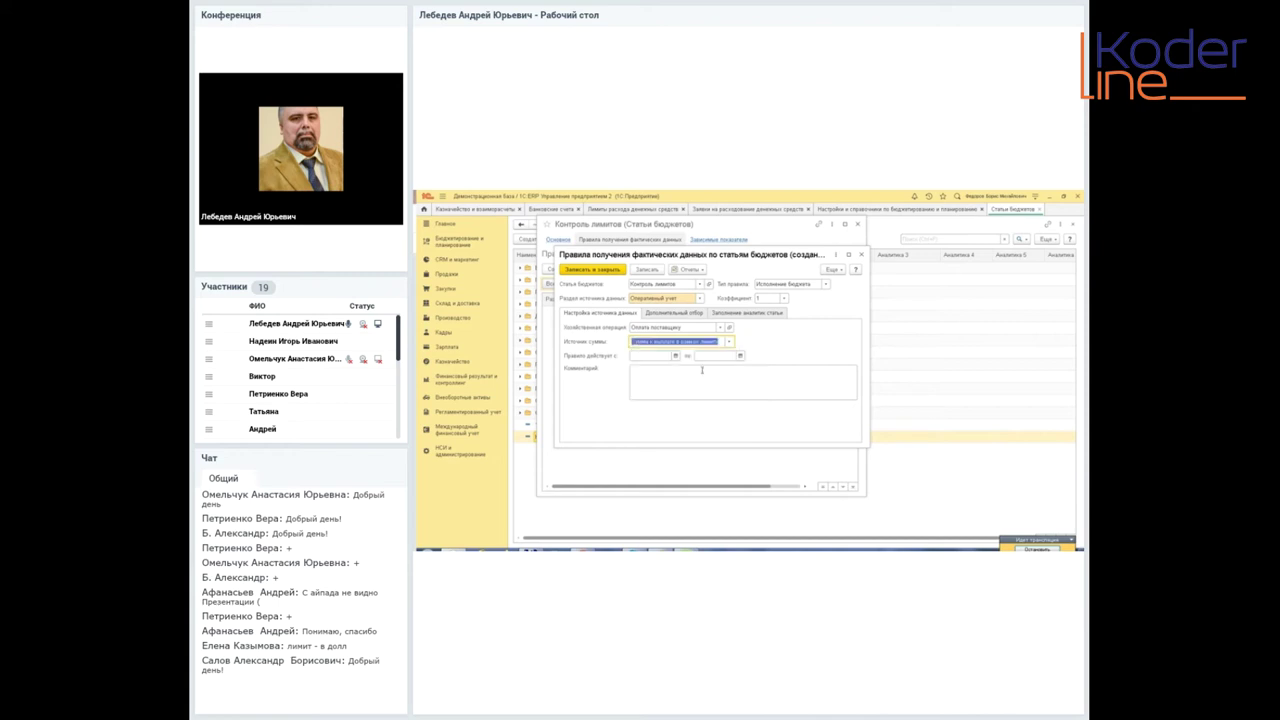
pyautogui.click(693, 385)
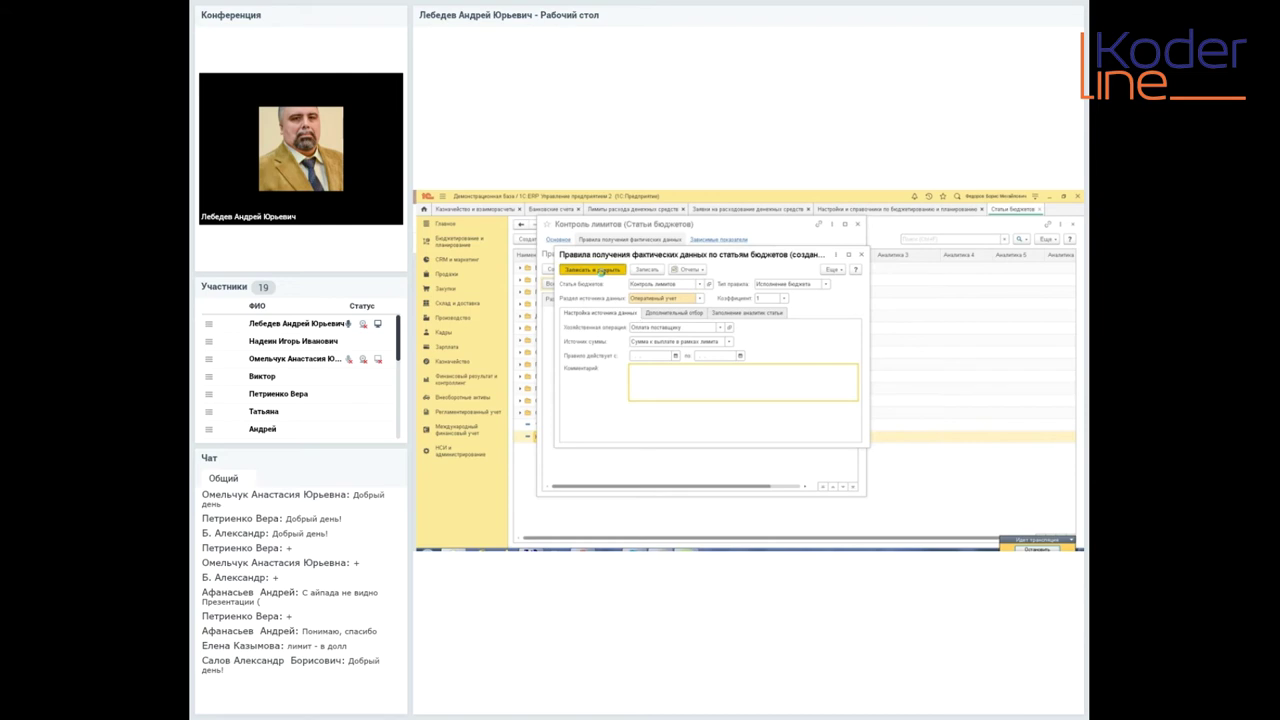
pyautogui.click(601, 271)
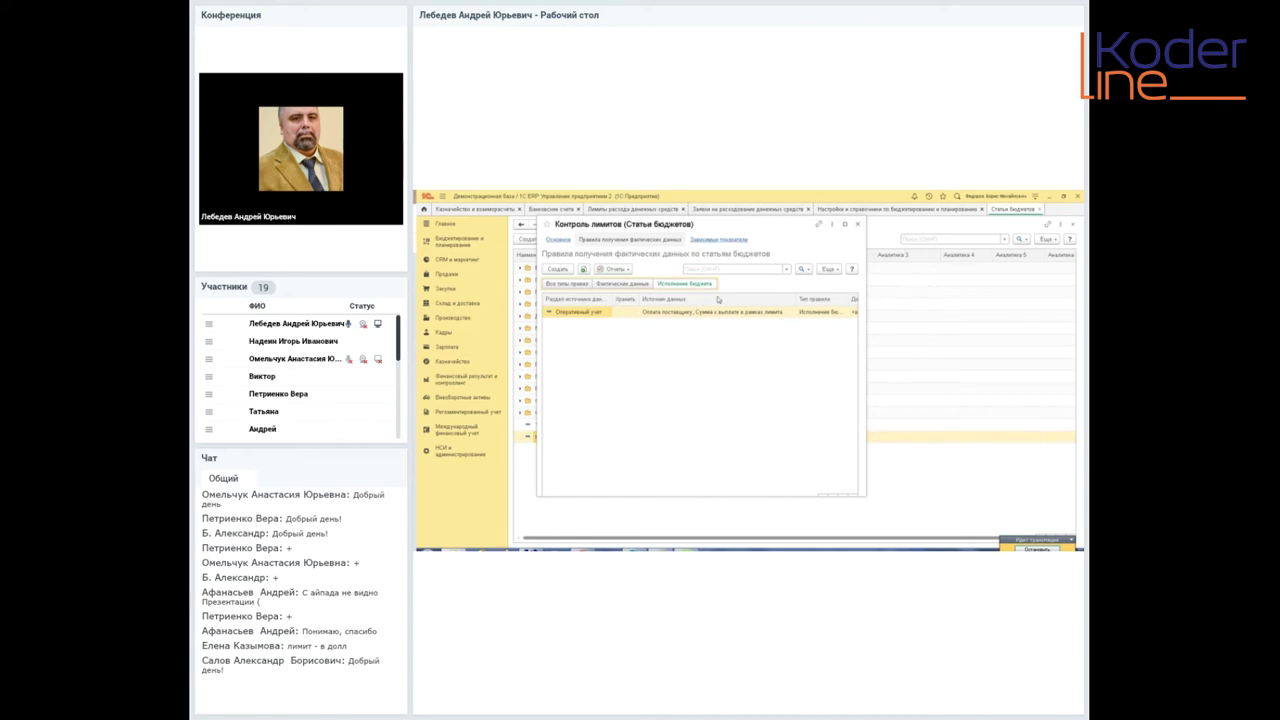
pyautogui.click(857, 225)
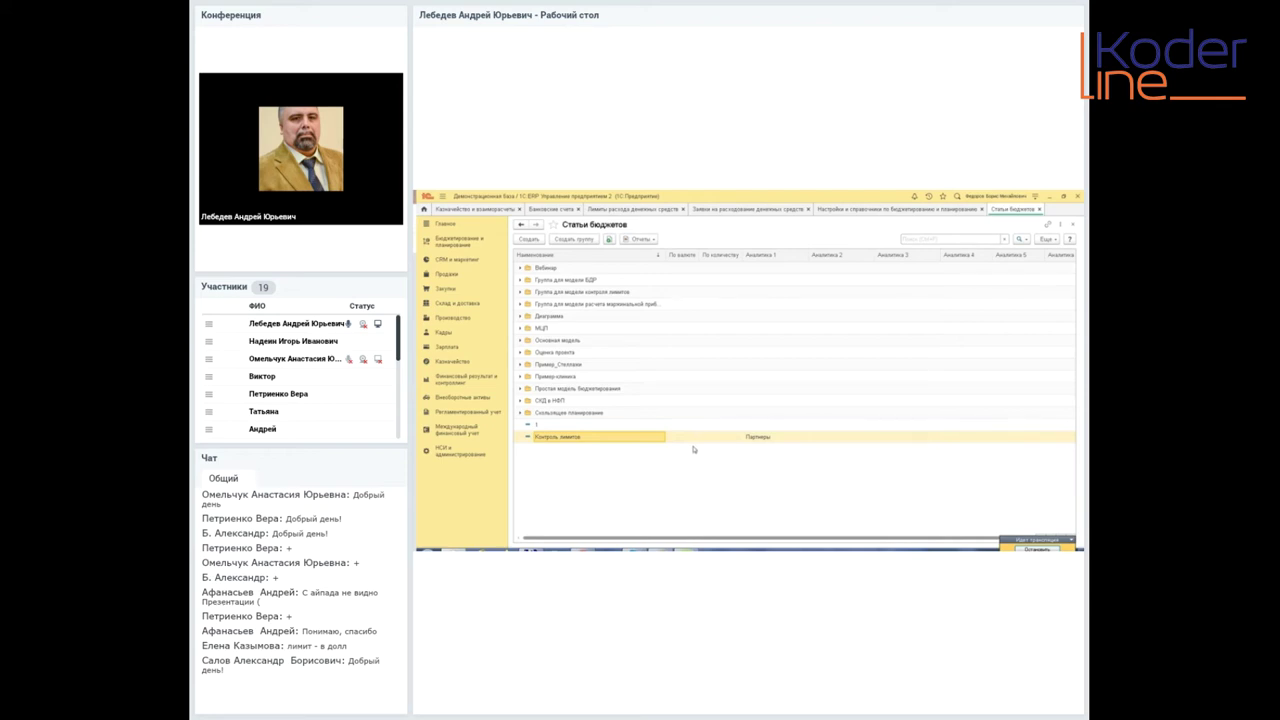
# - Start a new budgeting model in the budgeting settings and name it «Контроль лимитов»
pyautogui.click(468, 240)
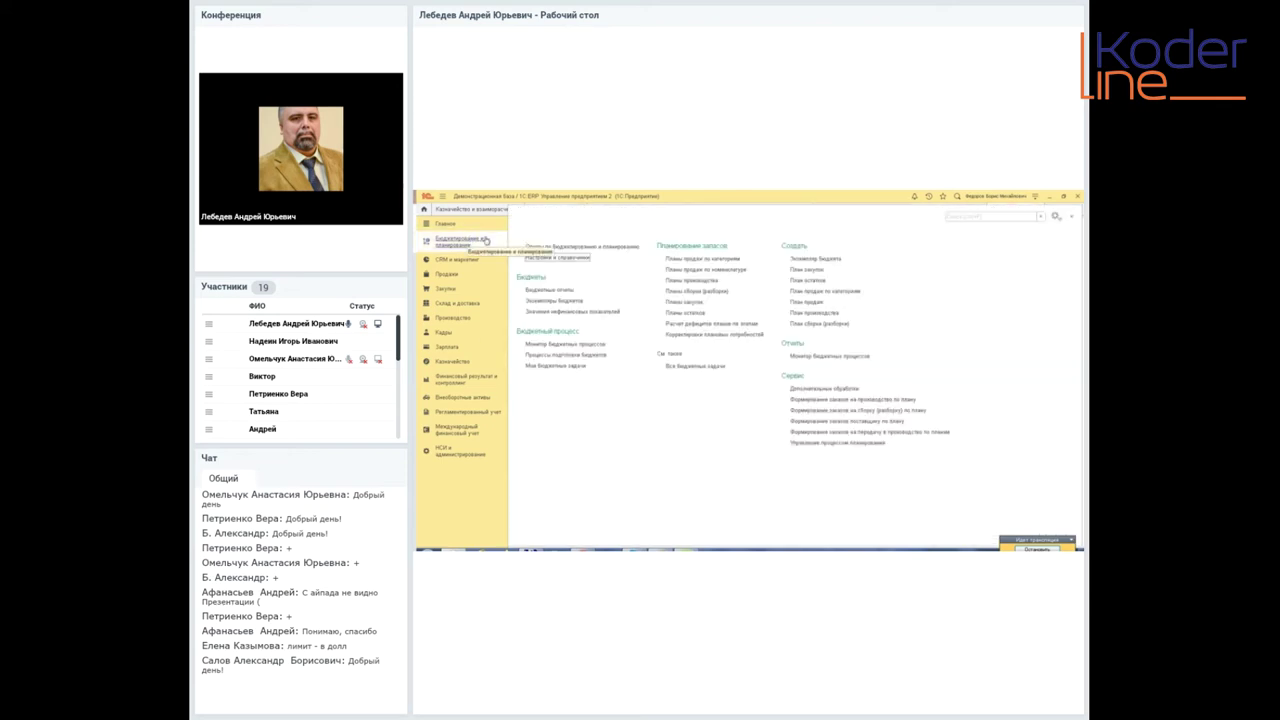
pyautogui.click(568, 259)
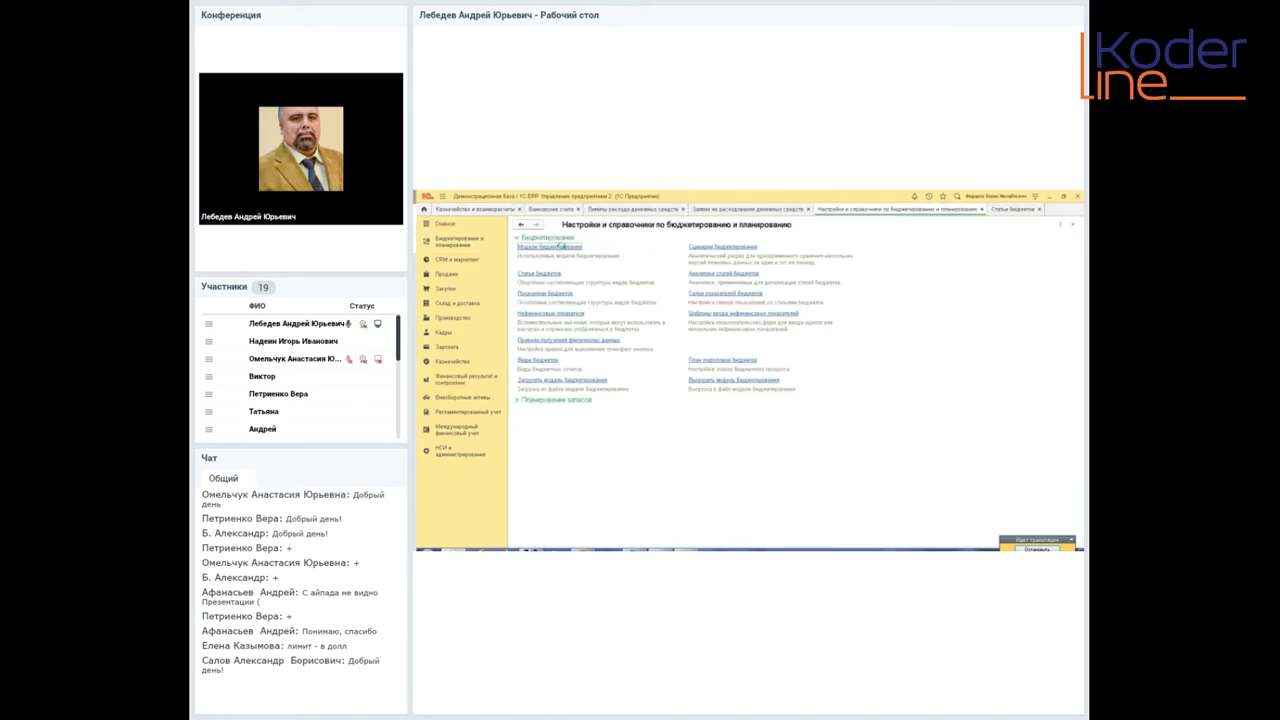
pyautogui.click(562, 247)
pyautogui.click(536, 242)
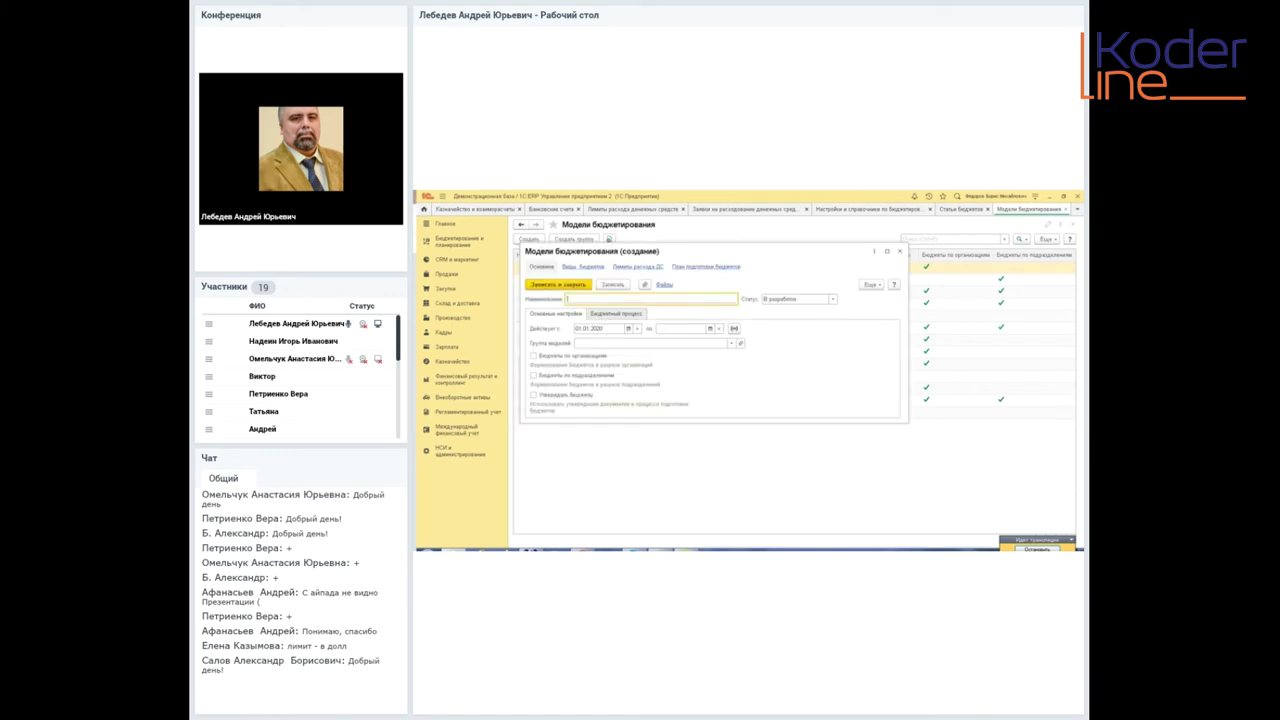
pyautogui.write('Контроль')
# - Enable budgets by organisation for the model, set its status to «Действует» and save it
pyautogui.click(534, 357)
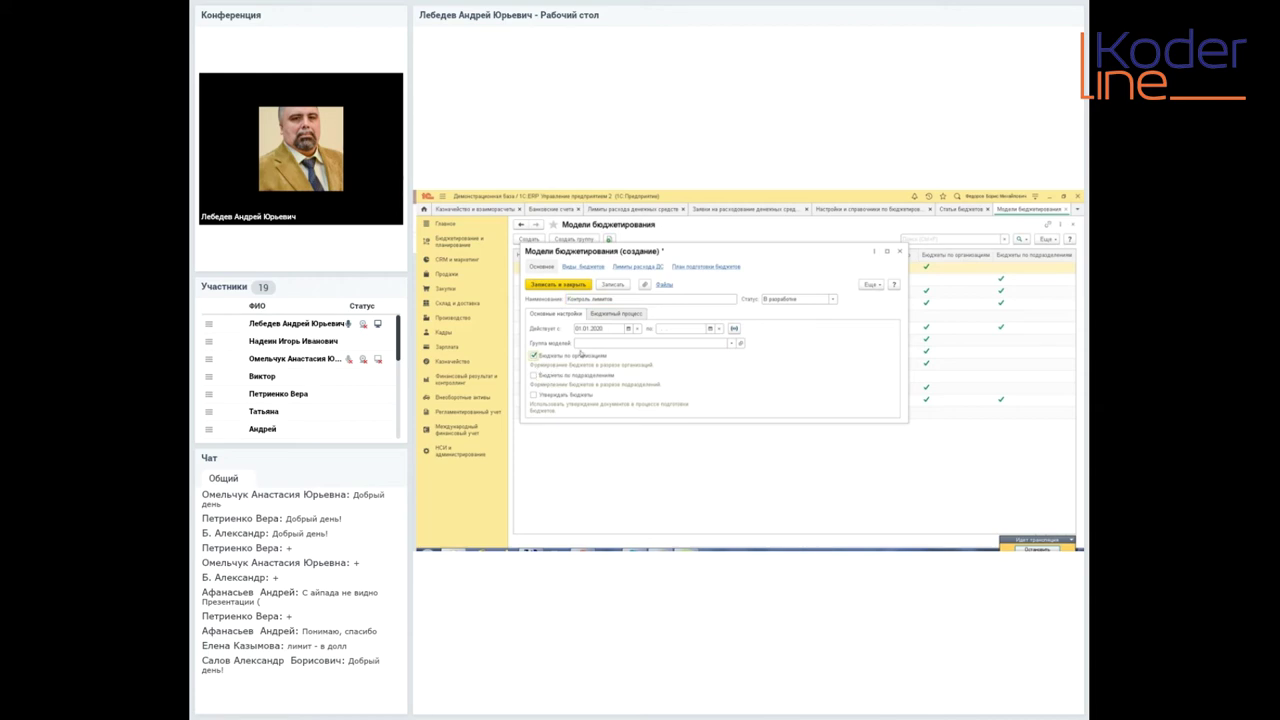
pyautogui.click(833, 299)
pyautogui.click(827, 324)
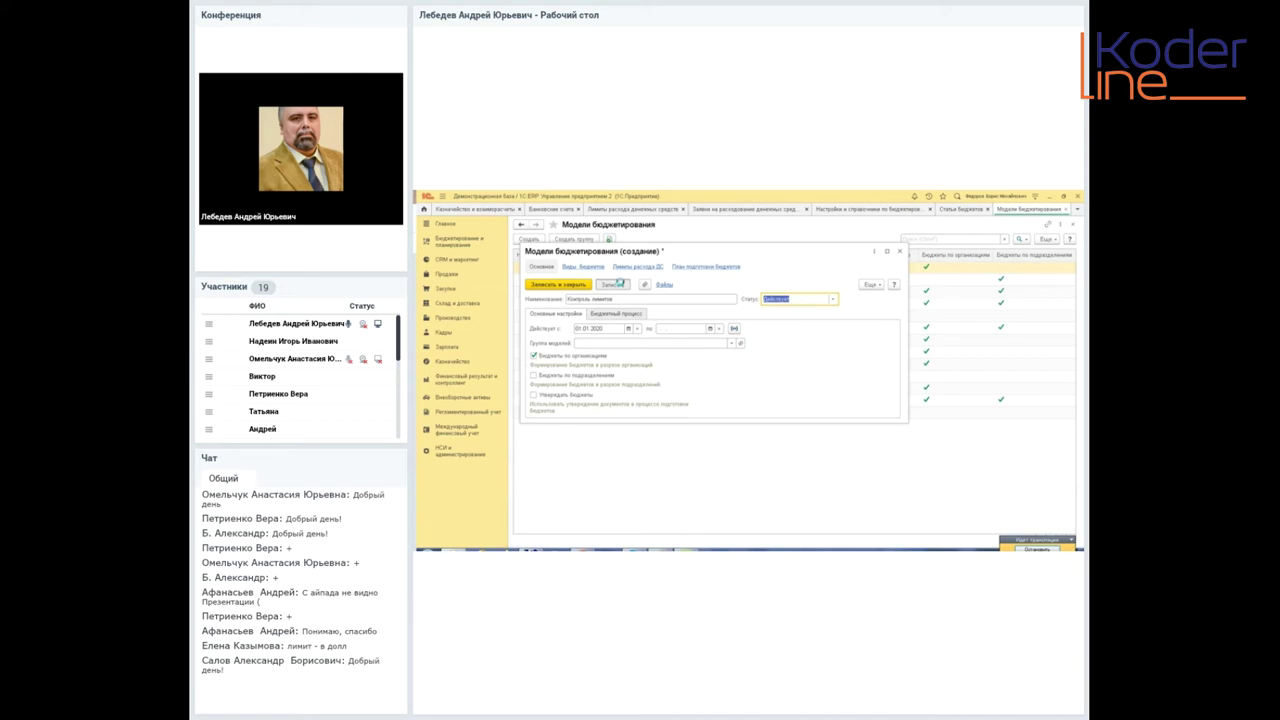
pyautogui.click(620, 284)
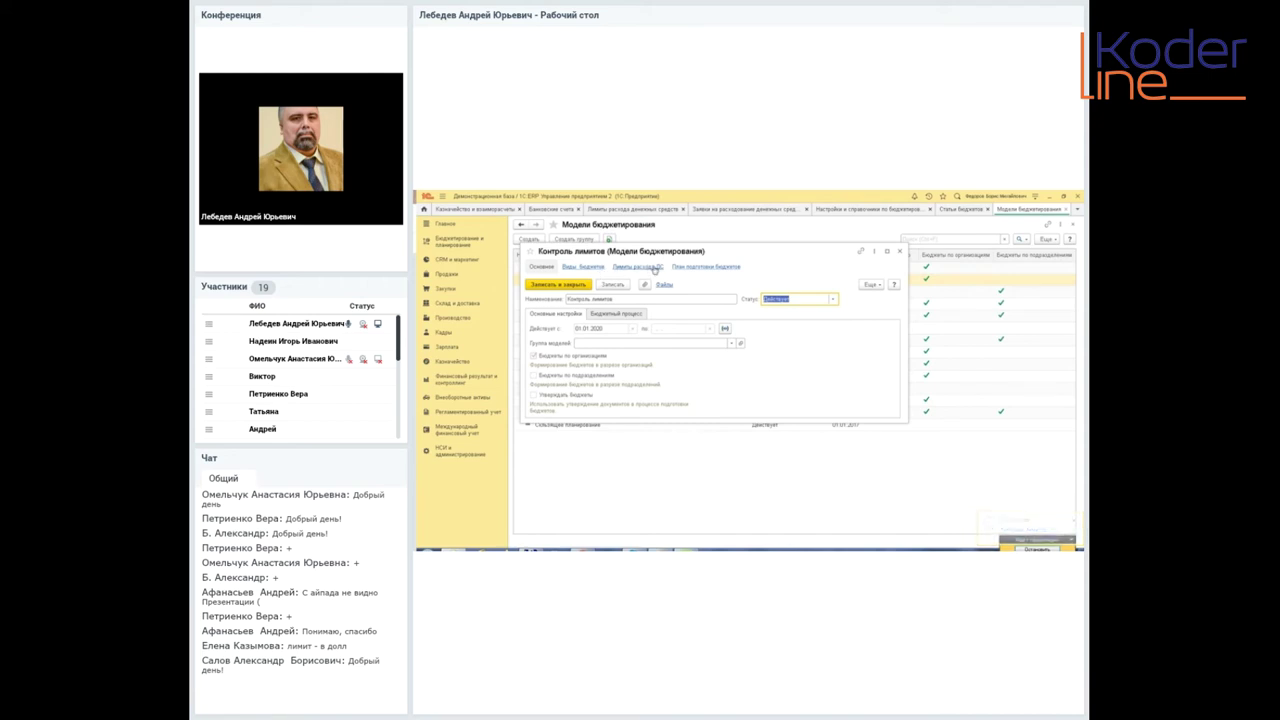
# - Start a cash expense limit rule in the model, based on the «Контроль лимитов» budget item
pyautogui.click(654, 268)
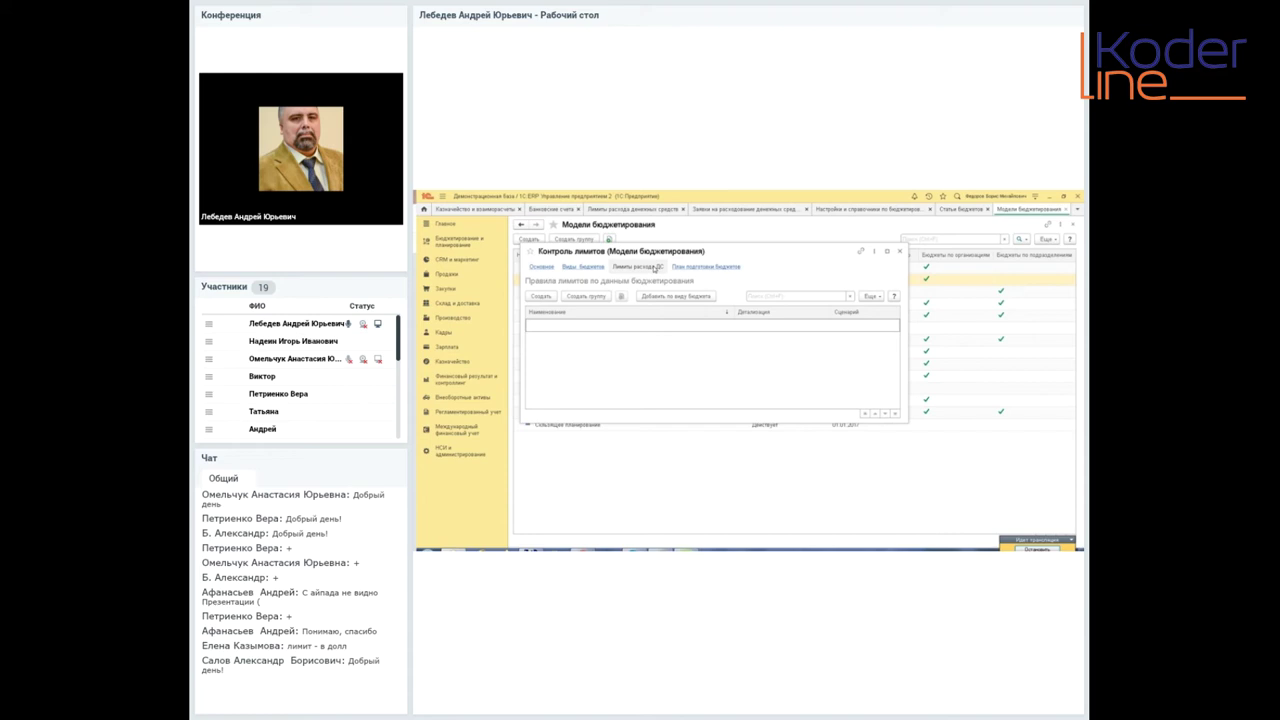
pyautogui.click(545, 298)
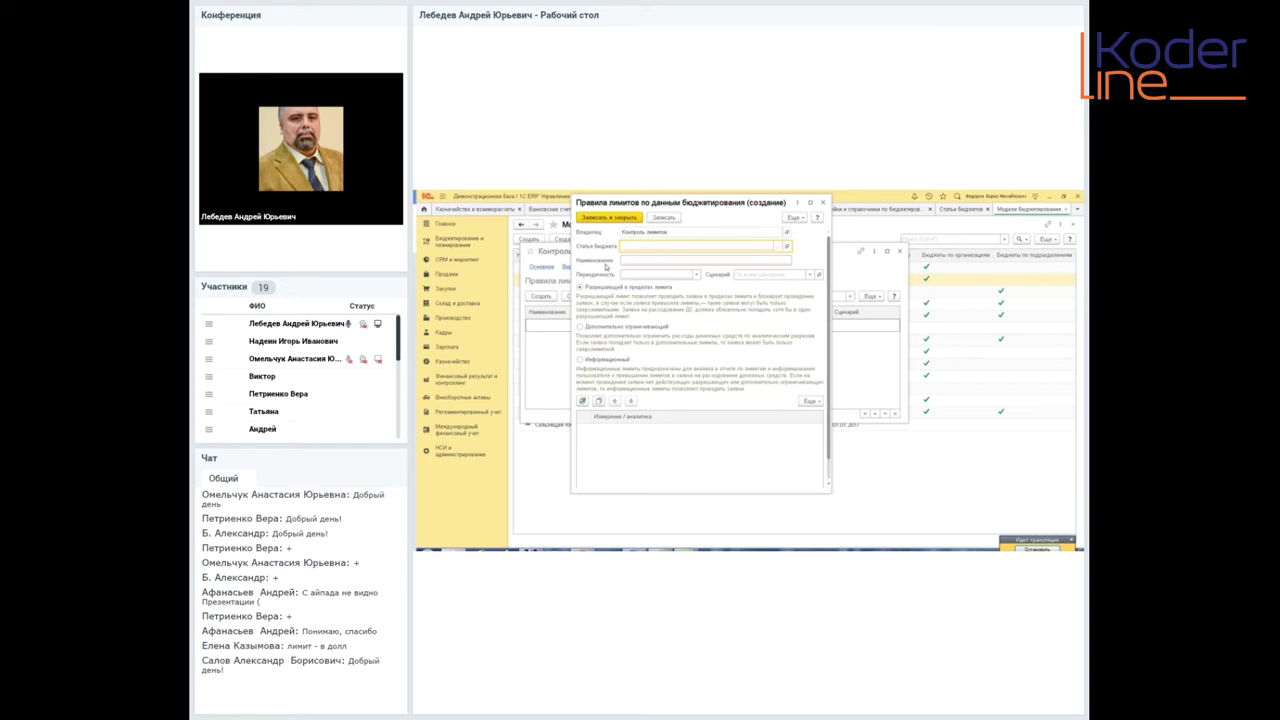
pyautogui.click(778, 247)
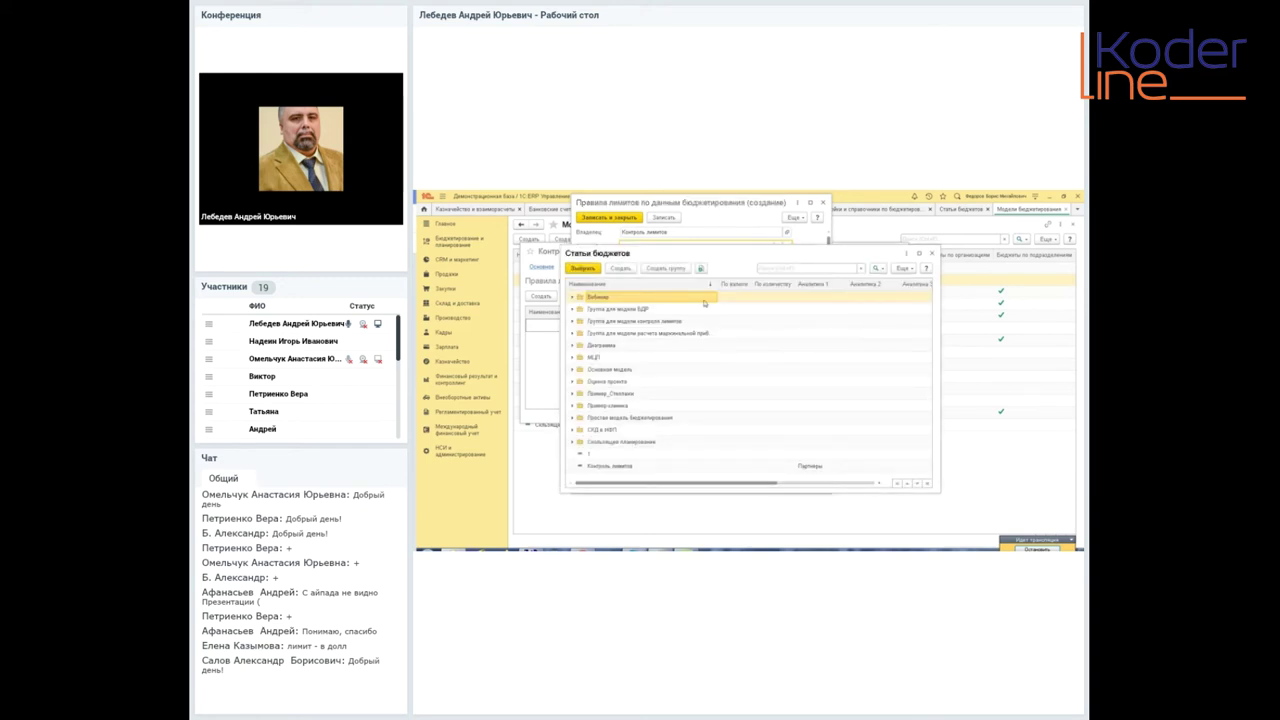
pyautogui.click(620, 467)
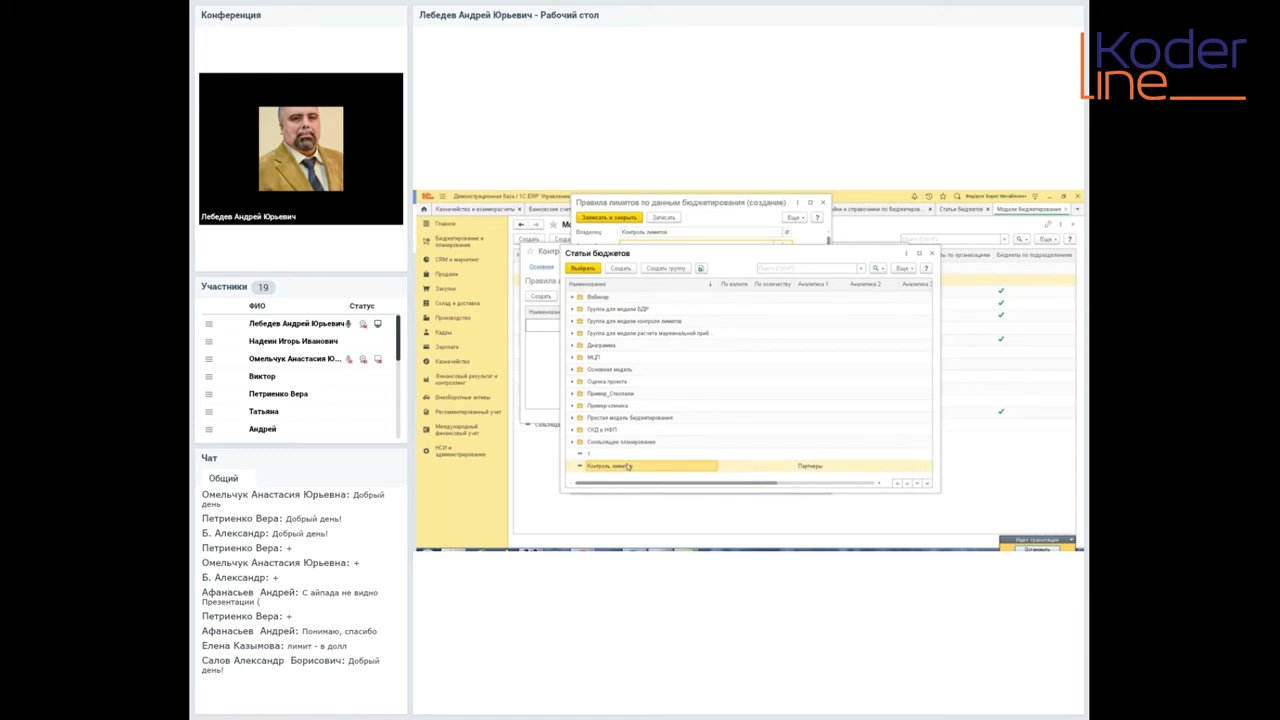
pyautogui.doubleClick(628, 467)
# - Set the limit rule's periodicity to «Месяц», detail it by «Организация» and save it
pyautogui.click(636, 274)
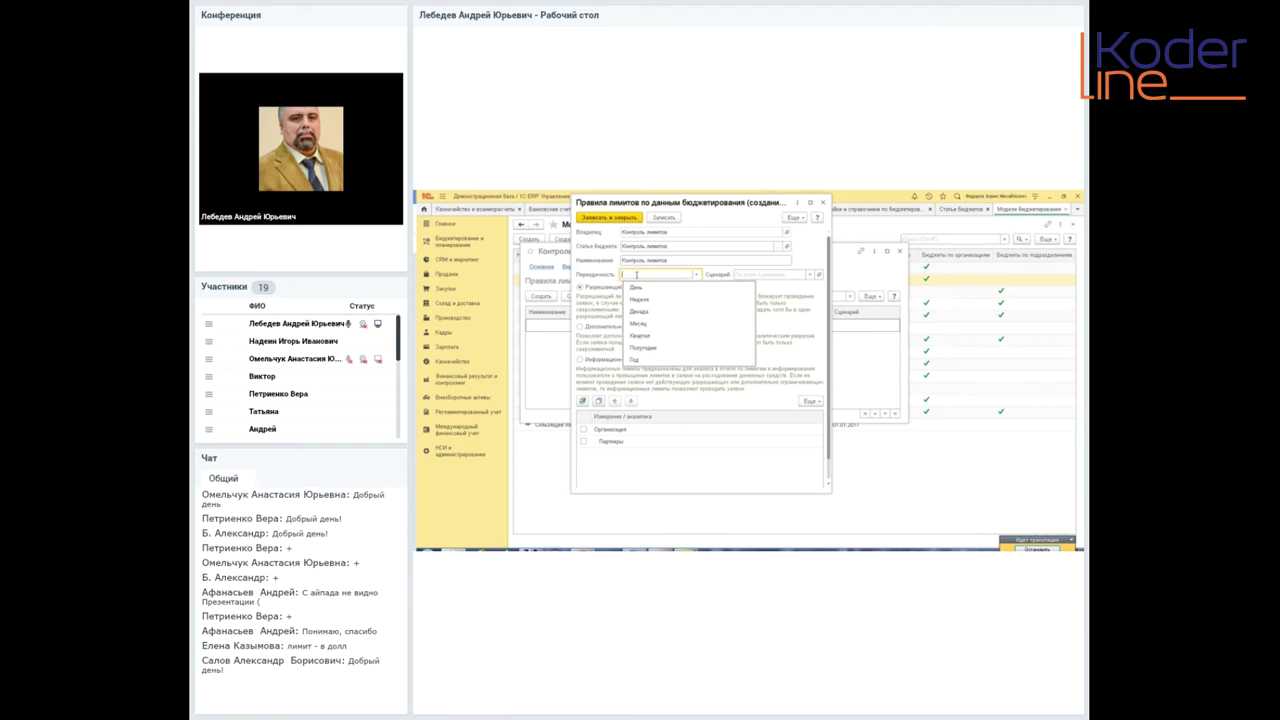
pyautogui.click(655, 322)
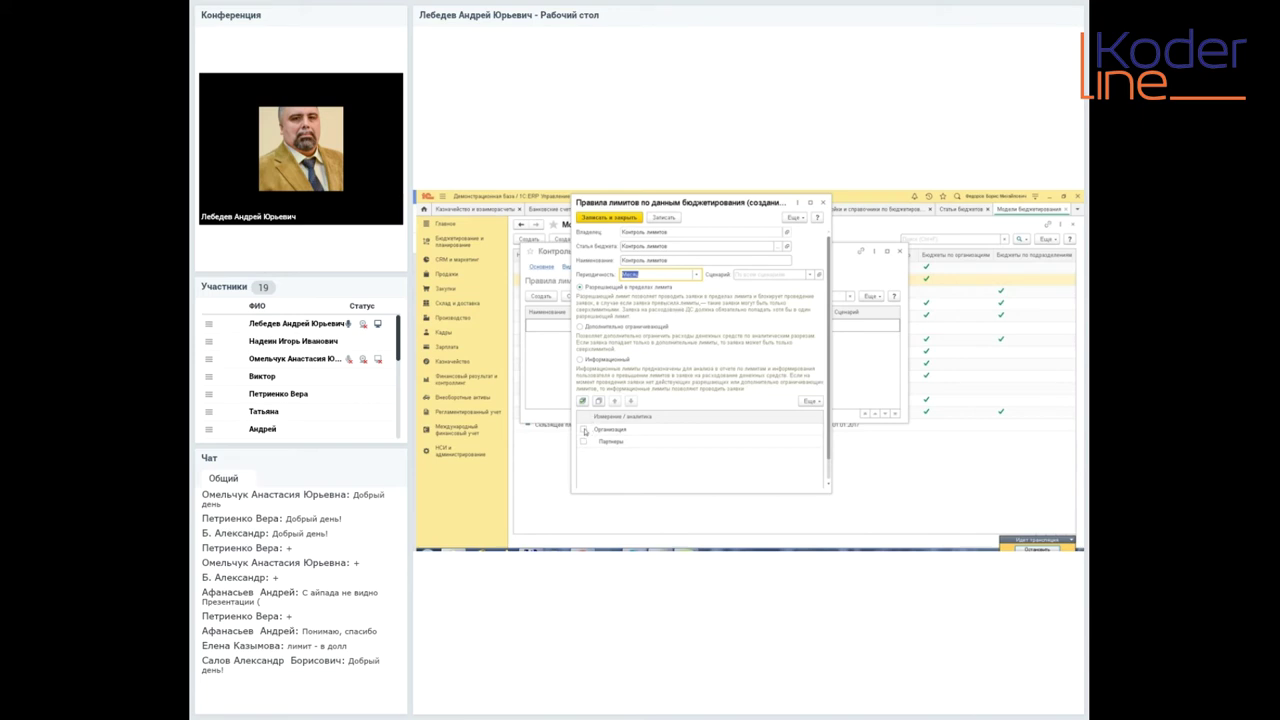
pyautogui.scroll(-1, 585, 431)
pyautogui.click(585, 407)
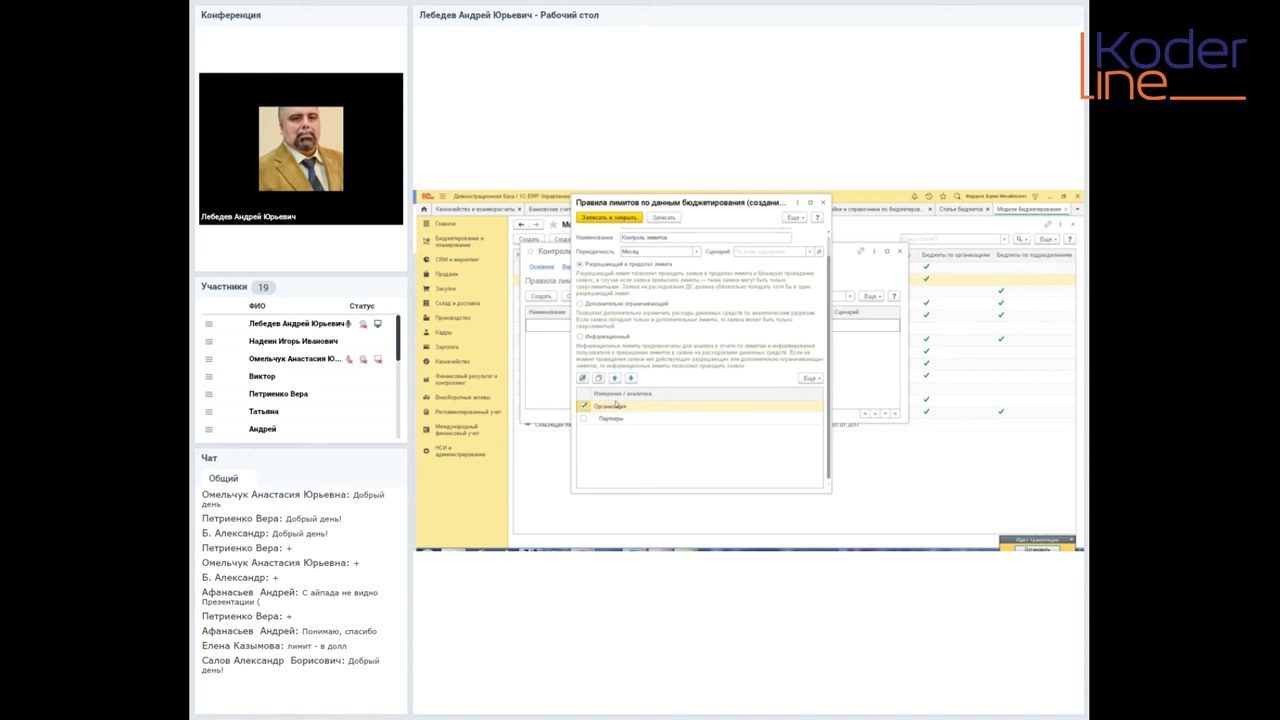
pyautogui.click(624, 217)
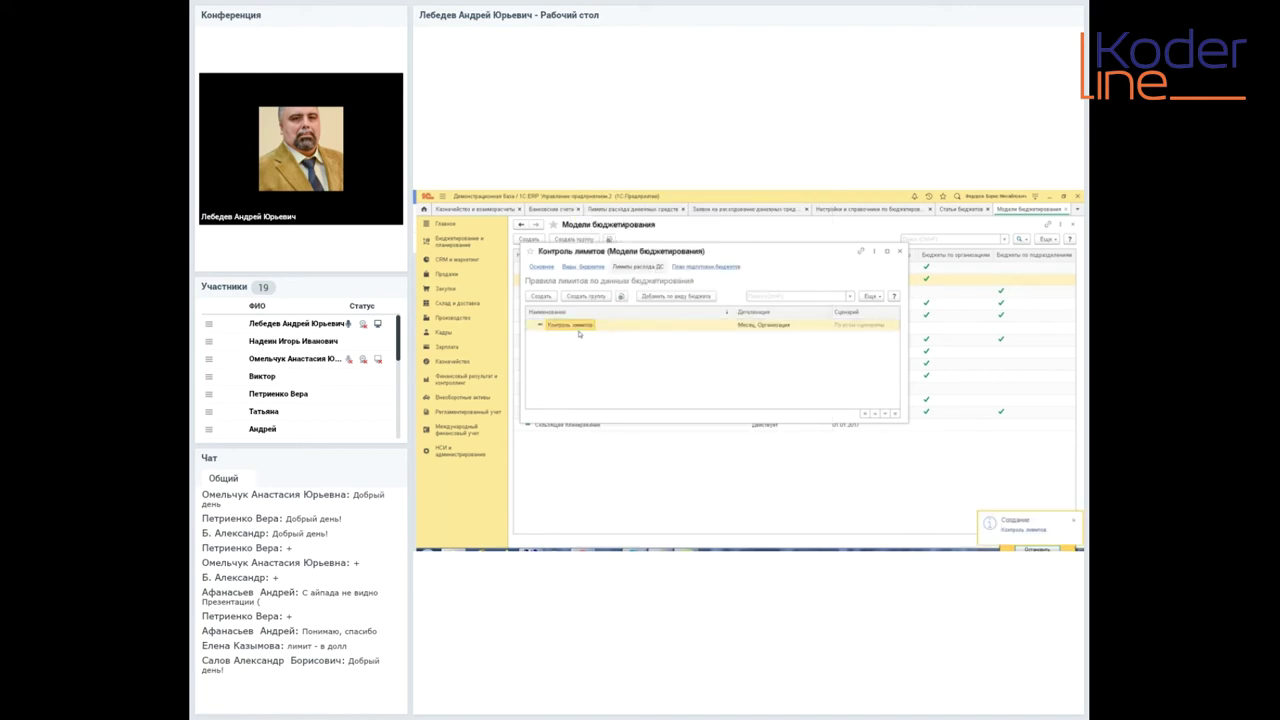
# - Start a second limit rule of the type «Дополнительно ограничивающий» for the «Контроль лимитов» budget item
pyautogui.click(541, 297)
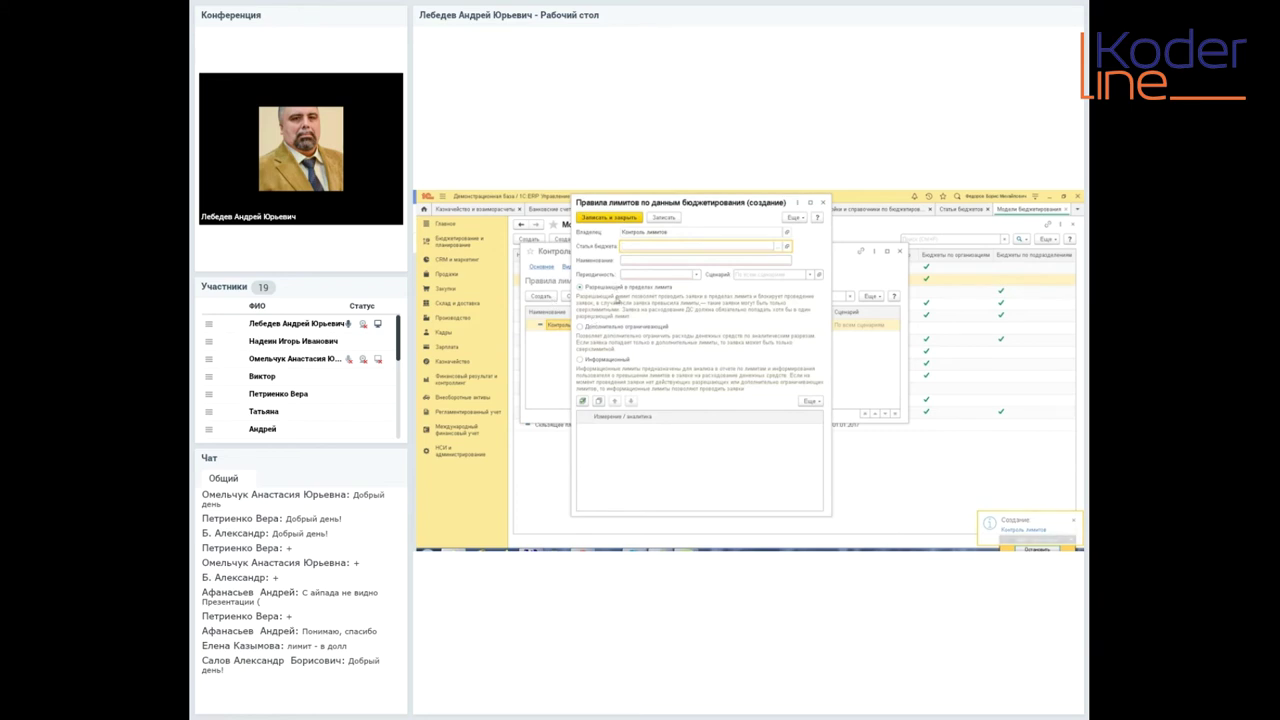
pyautogui.click(605, 327)
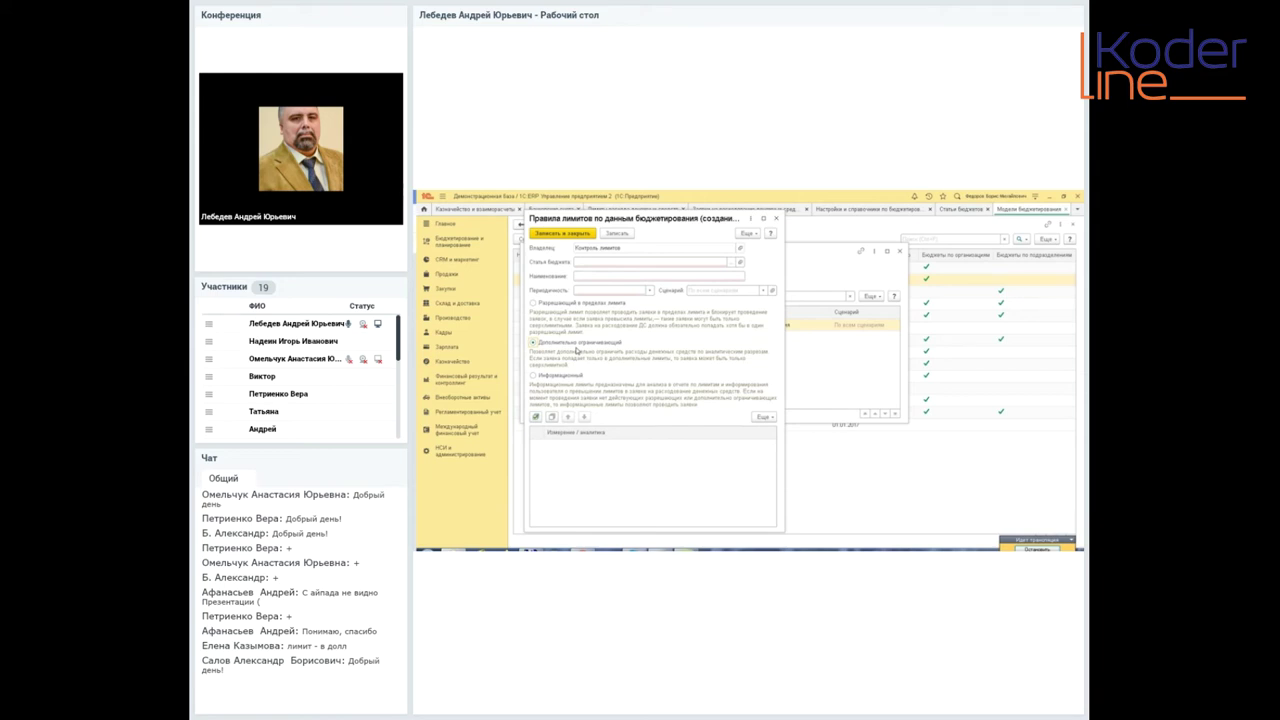
pyautogui.click(640, 260)
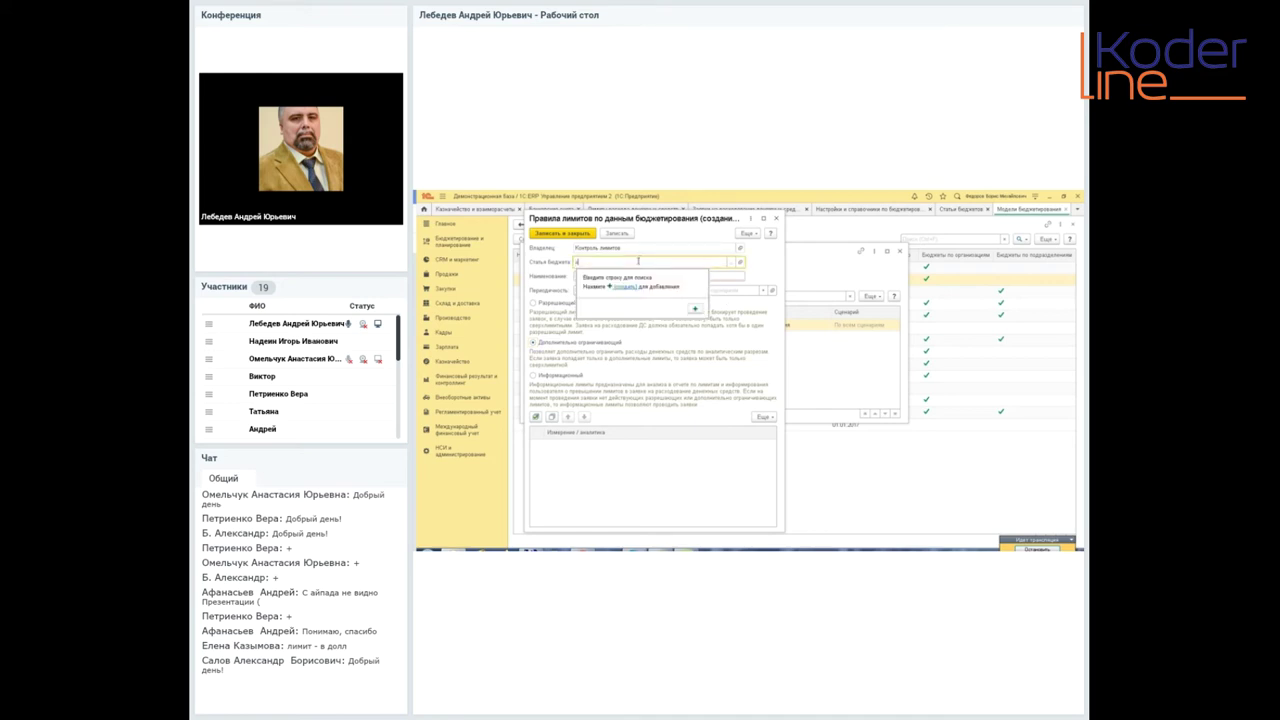
pyautogui.write('ко')
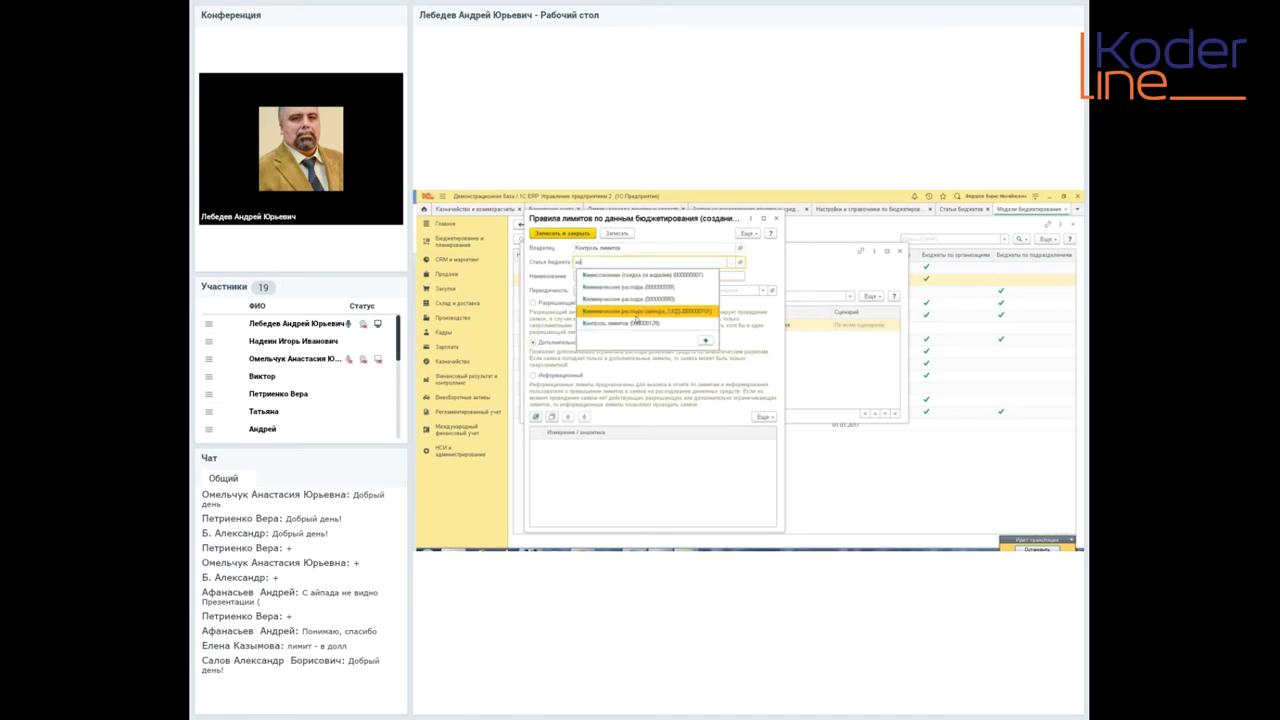
pyautogui.click(636, 323)
# - Set the second rule's periodicity to «Месяц», detail it by «Организация» and «Партнеры», and save it
pyautogui.click(618, 290)
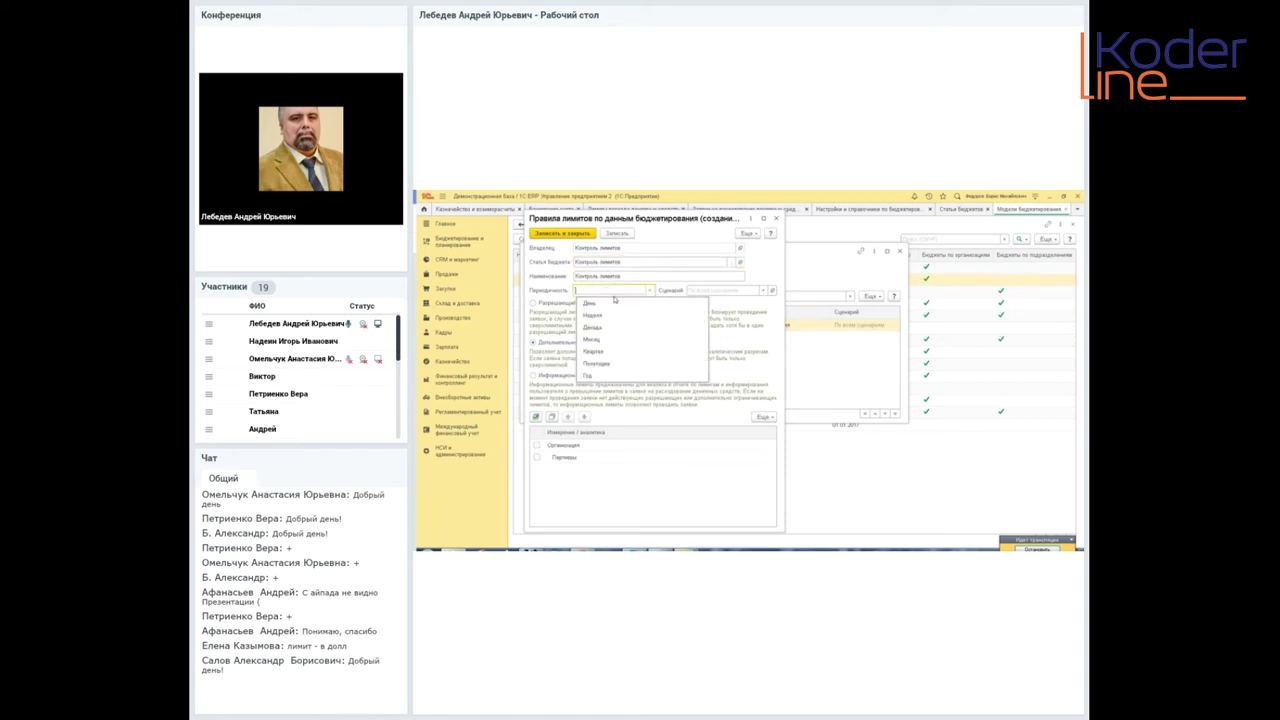
pyautogui.click(610, 339)
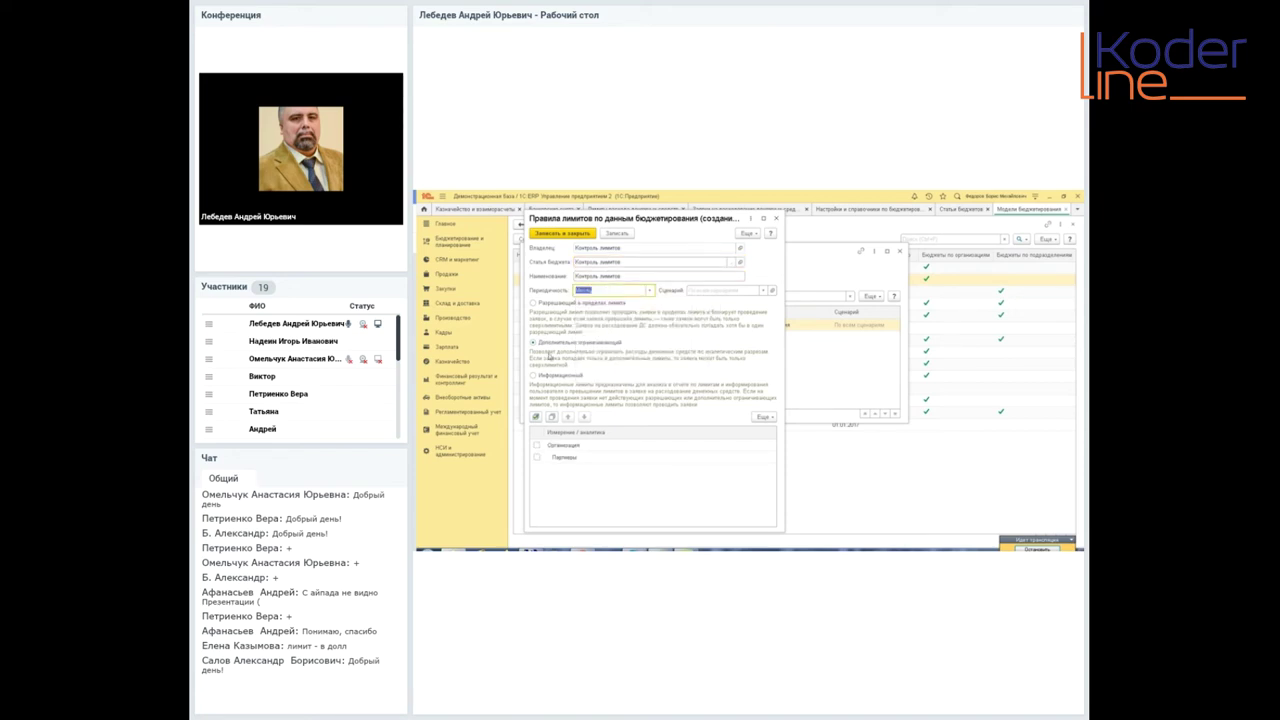
pyautogui.click(537, 445)
pyautogui.click(538, 457)
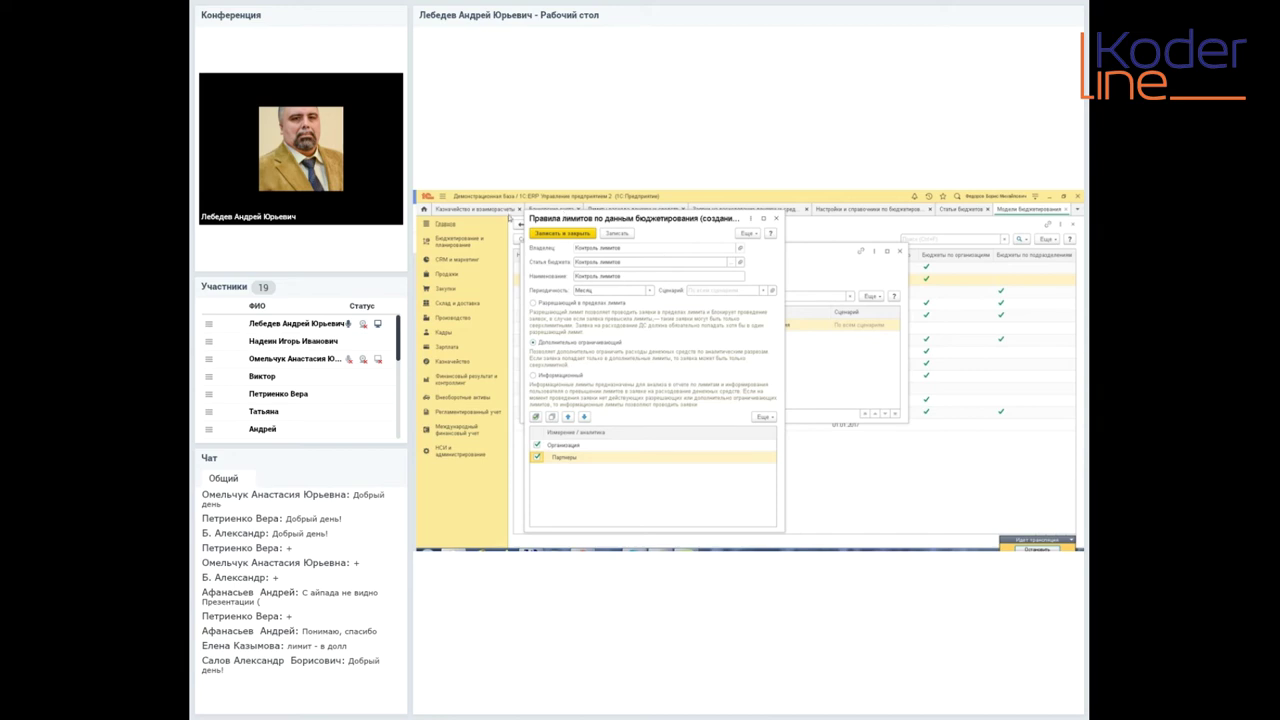
pyautogui.click(576, 236)
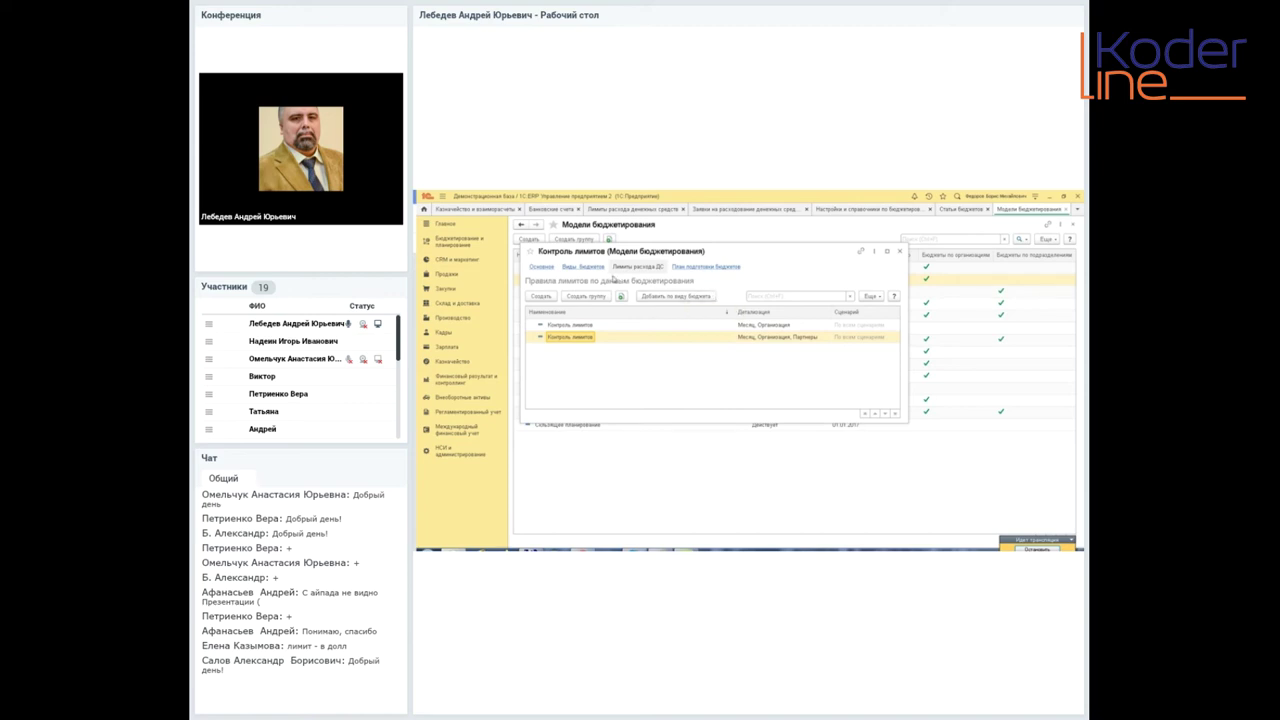
# - Start a new budget type within the model and name it «Установка лимитов»
pyautogui.click(584, 267)
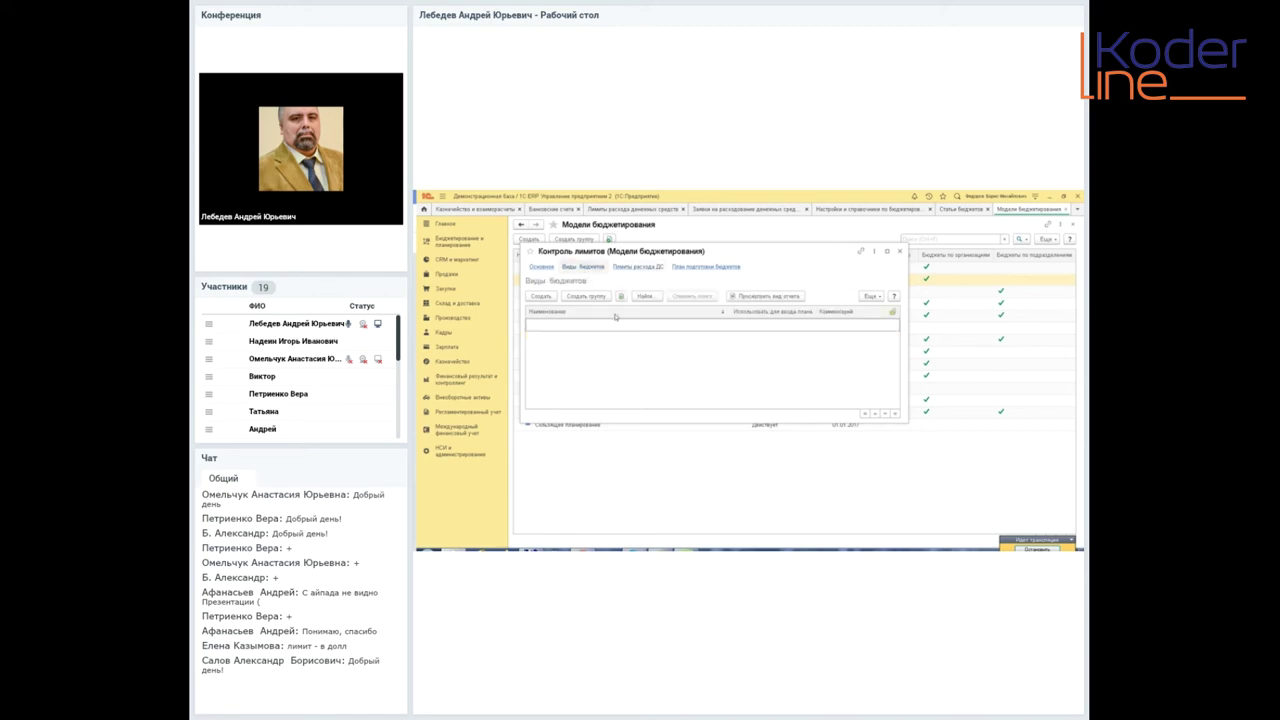
pyautogui.click(540, 297)
pyautogui.write('К')
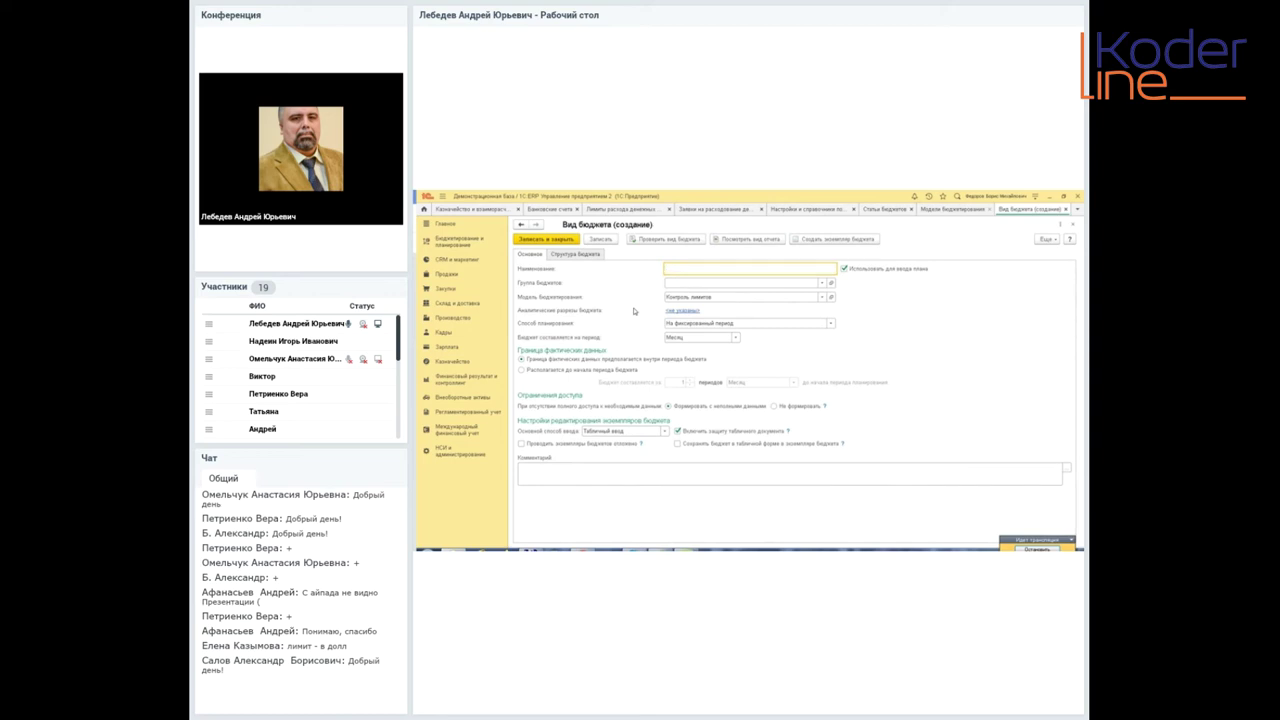
pyautogui.write('Б')
pyautogui.write('станов')
pyautogui.write('ка лимитов')
# - Add a simple table of the type «Показатели в строках» to the budget type's structure
pyautogui.click(575, 254)
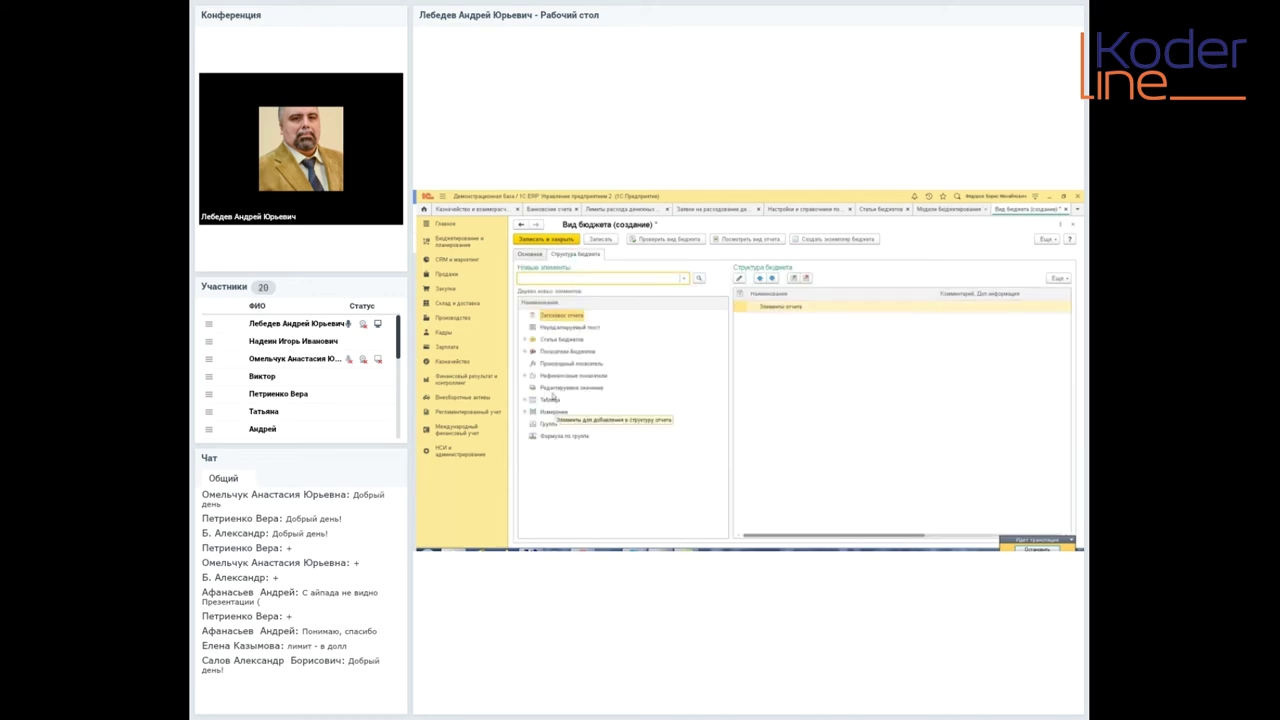
pyautogui.click(525, 400)
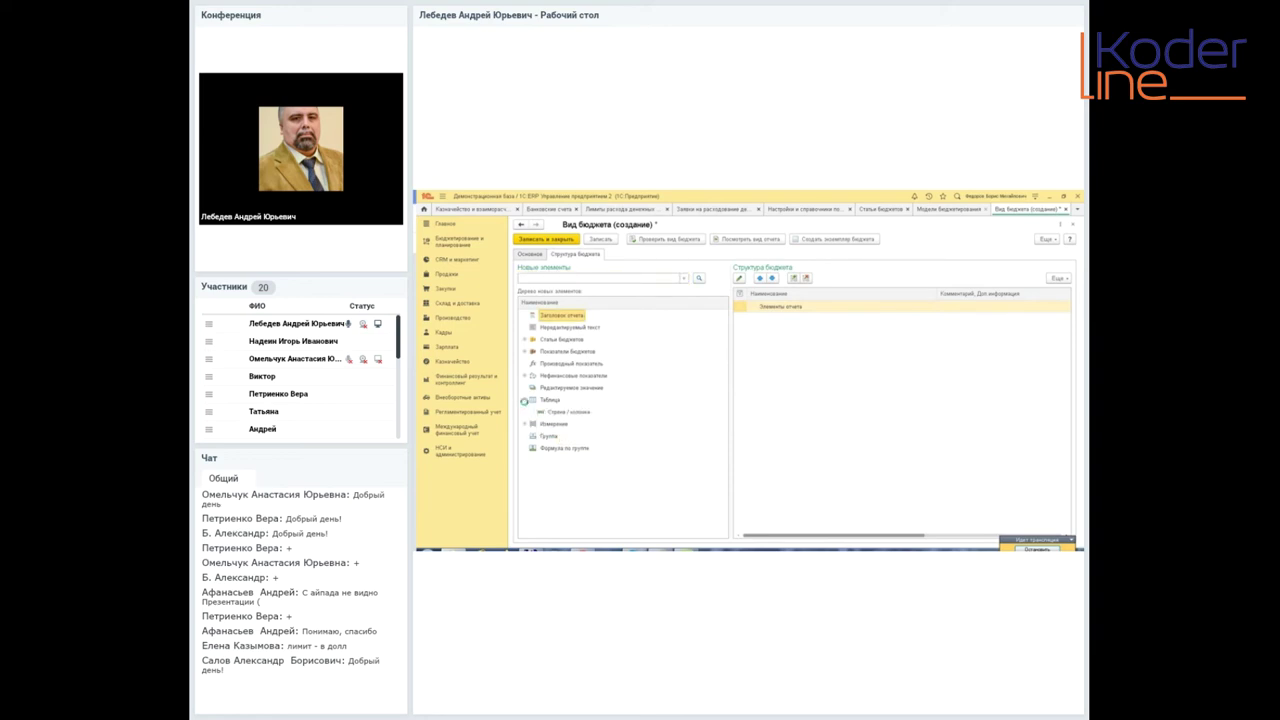
pyautogui.click(543, 402)
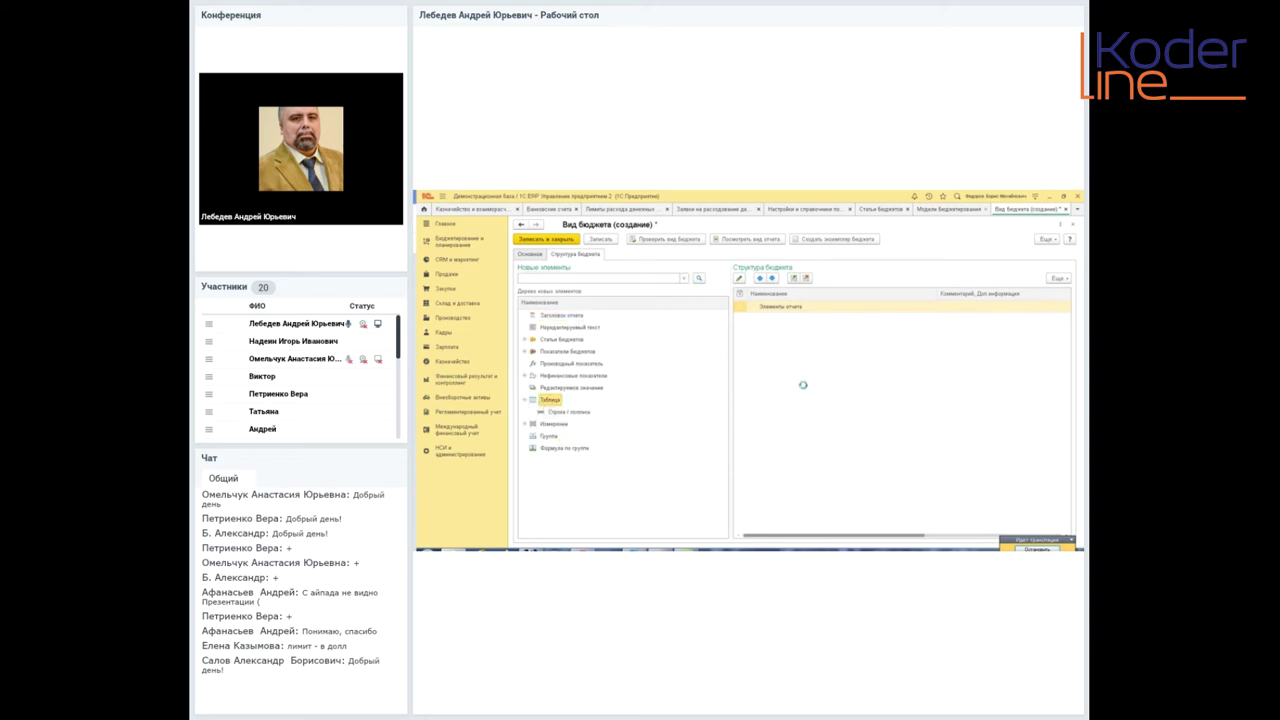
pyautogui.moveTo(754, 294); pyautogui.dragTo(782, 330)
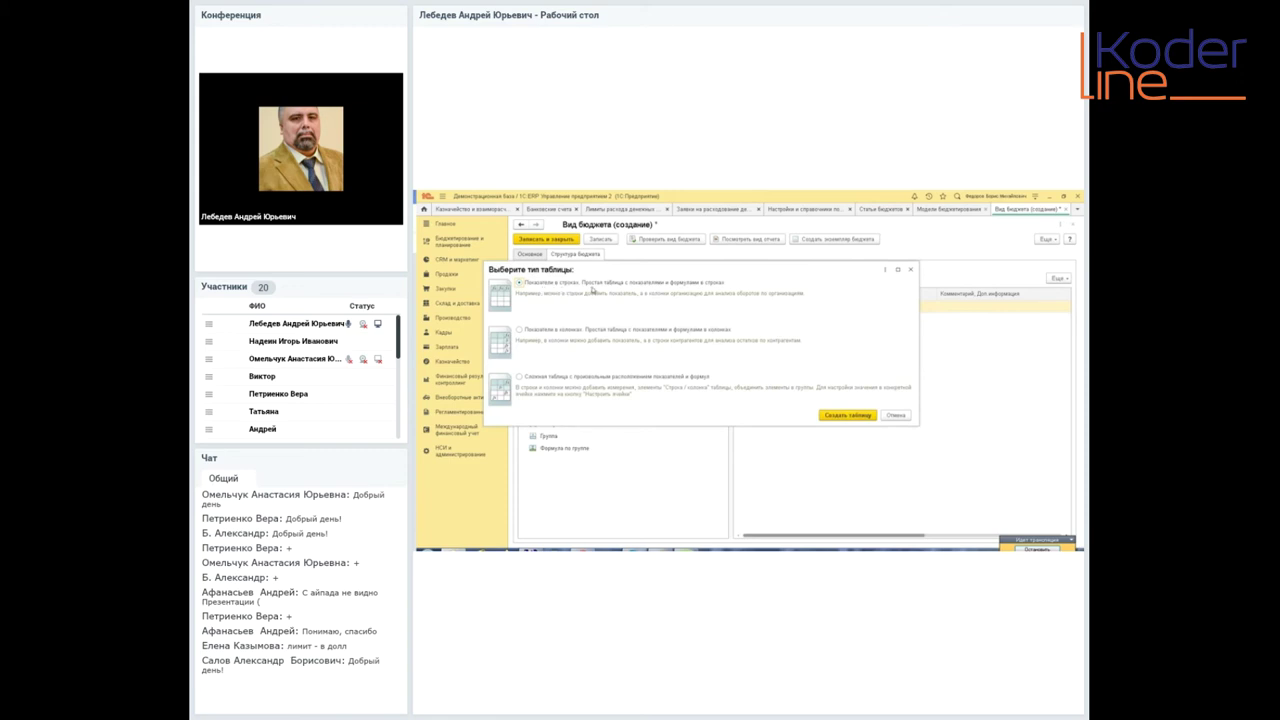
pyautogui.click(828, 414)
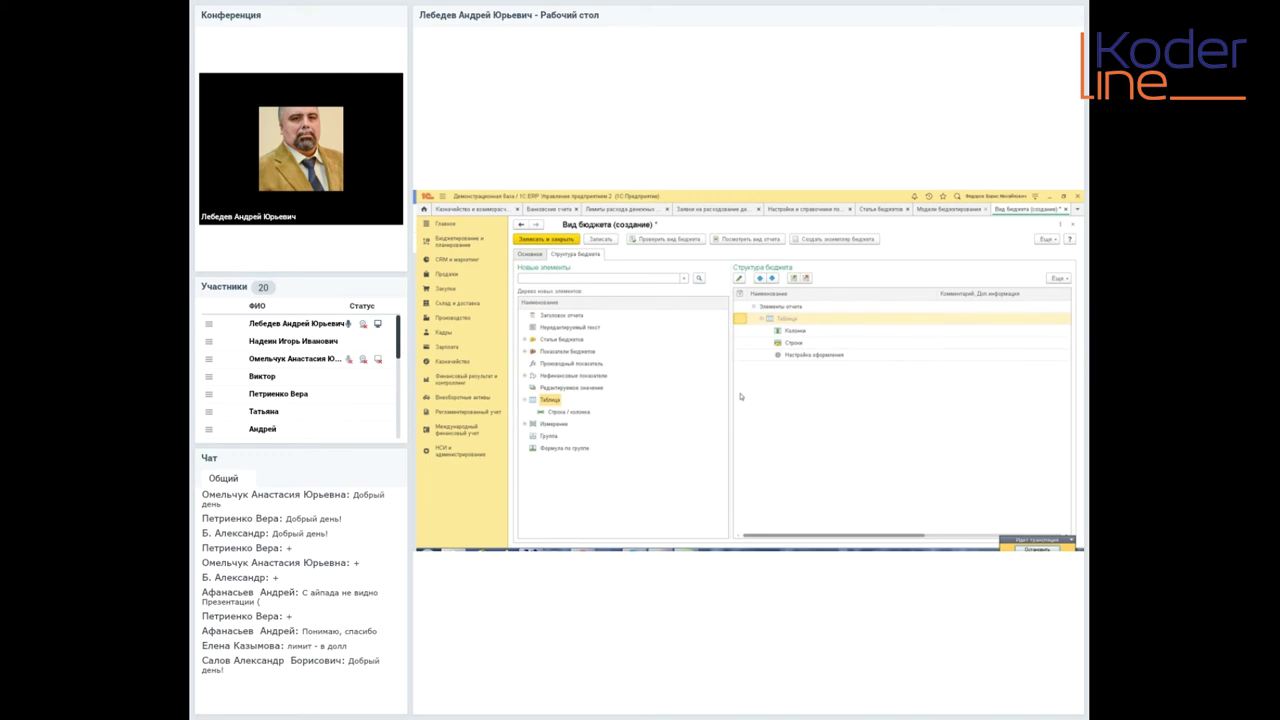
# - Add the «Контроль лимитов» budget item to the table's «Строки»
pyautogui.click(526, 339)
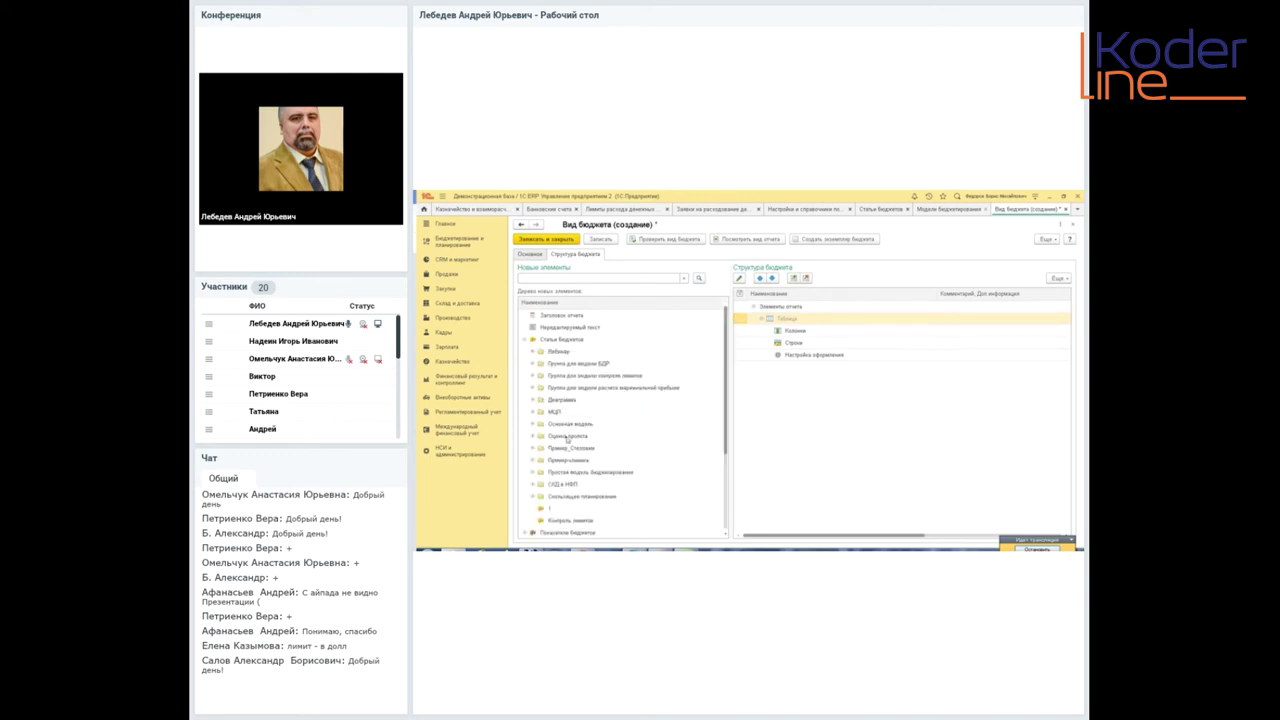
pyautogui.click(564, 521)
pyautogui.moveTo(564, 523); pyautogui.dragTo(793, 343)
pyautogui.click(560, 340)
pyautogui.click(527, 340)
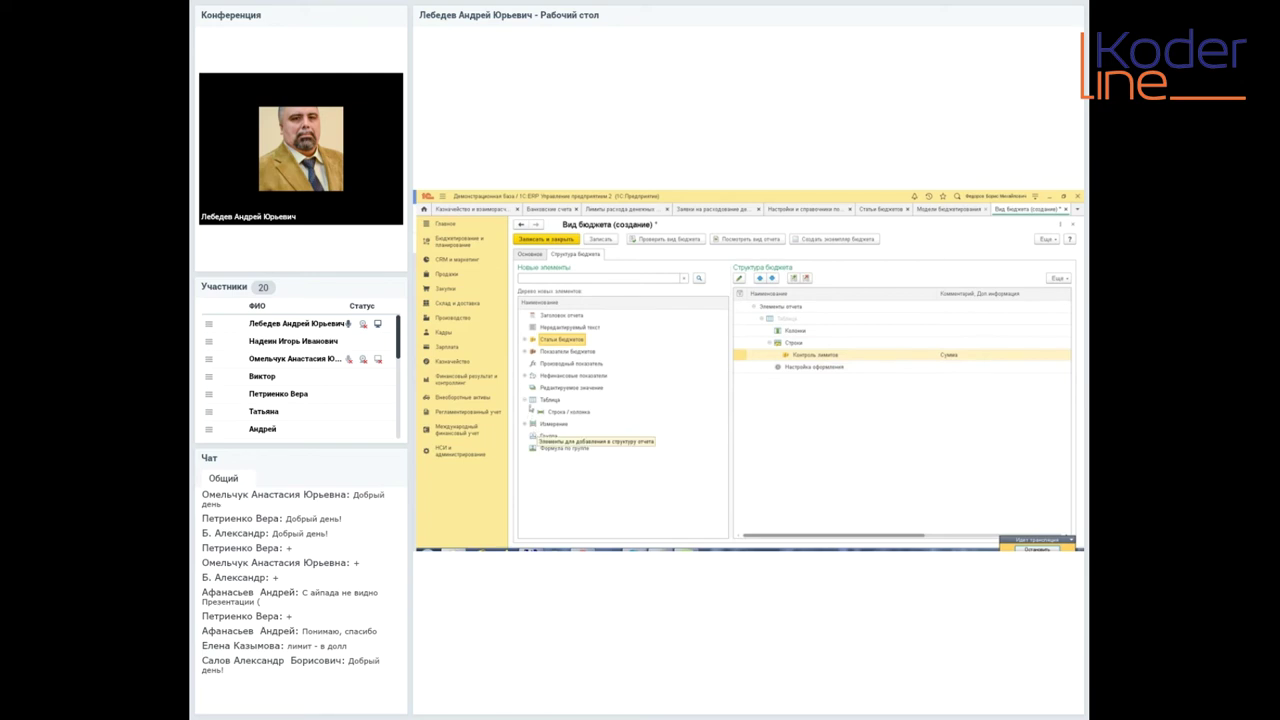
# - Start adding the «Партнеры» analytics dimension under the «Контроль лимитов» item in the table's rows
pyautogui.click(526, 425)
pyautogui.click(535, 448)
pyautogui.scroll(-2, 599, 447)
pyautogui.scroll(-3, 599, 447)
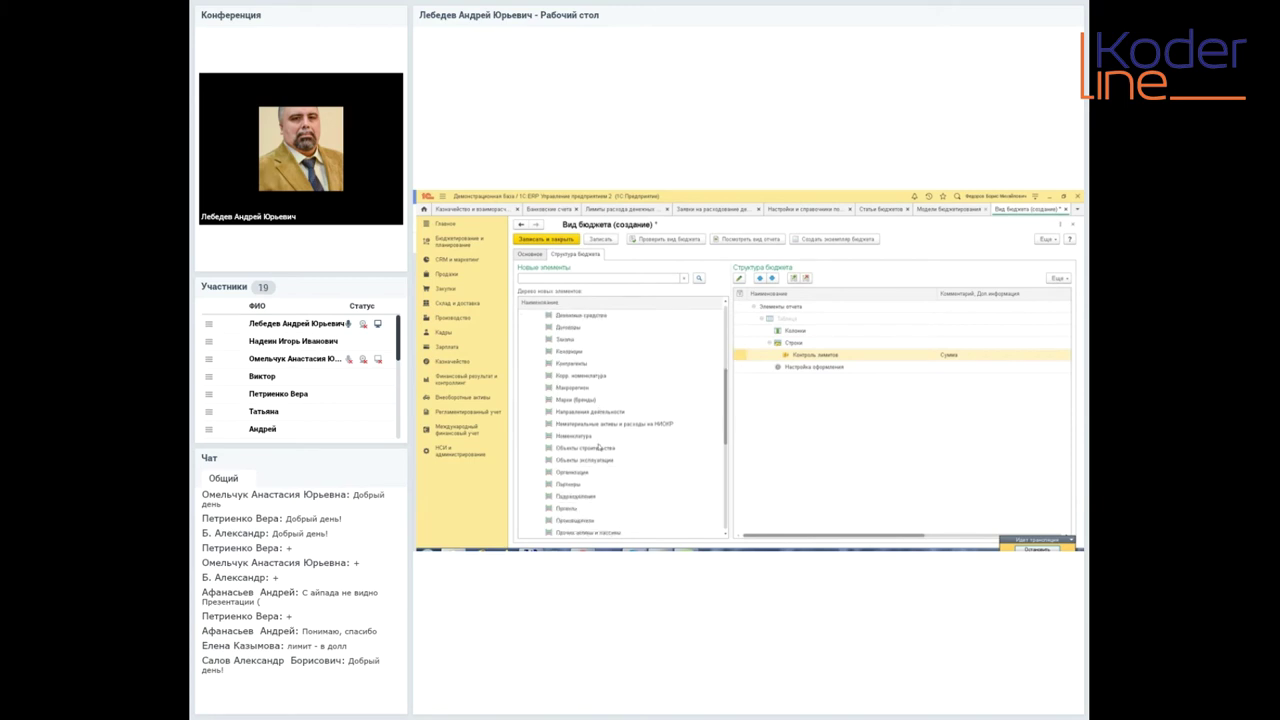
pyautogui.moveTo(569, 484); pyautogui.dragTo(809, 359)
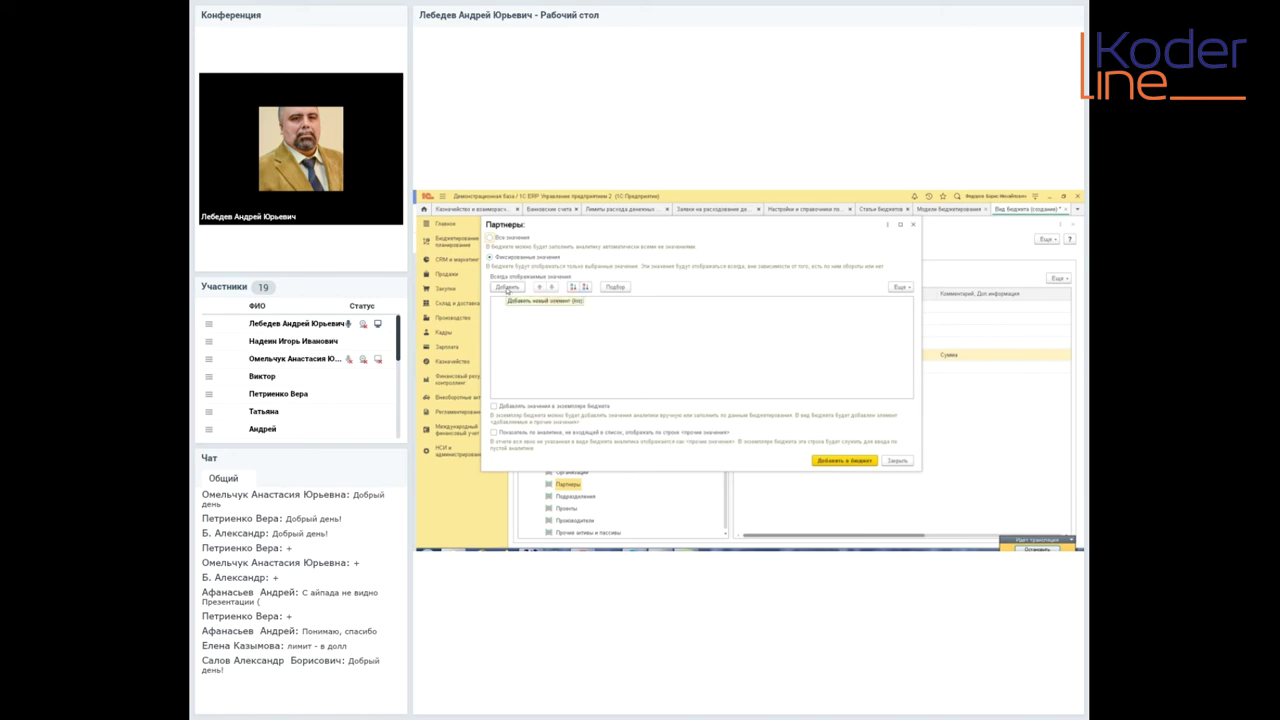
# - Fix the partner values to _Поставщик 001, 002 and 003, enable the «прочие значения» row for unlisted analytics, and add them to the budget
pyautogui.click(507, 288)
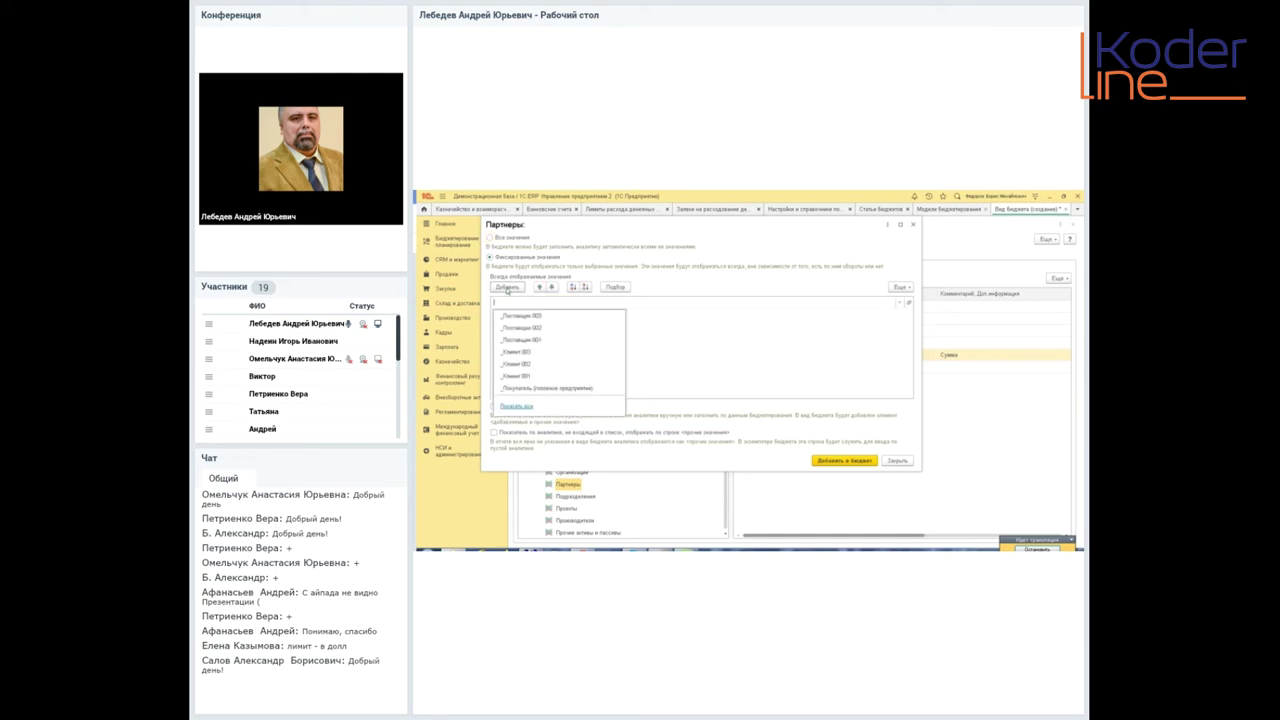
pyautogui.click(528, 341)
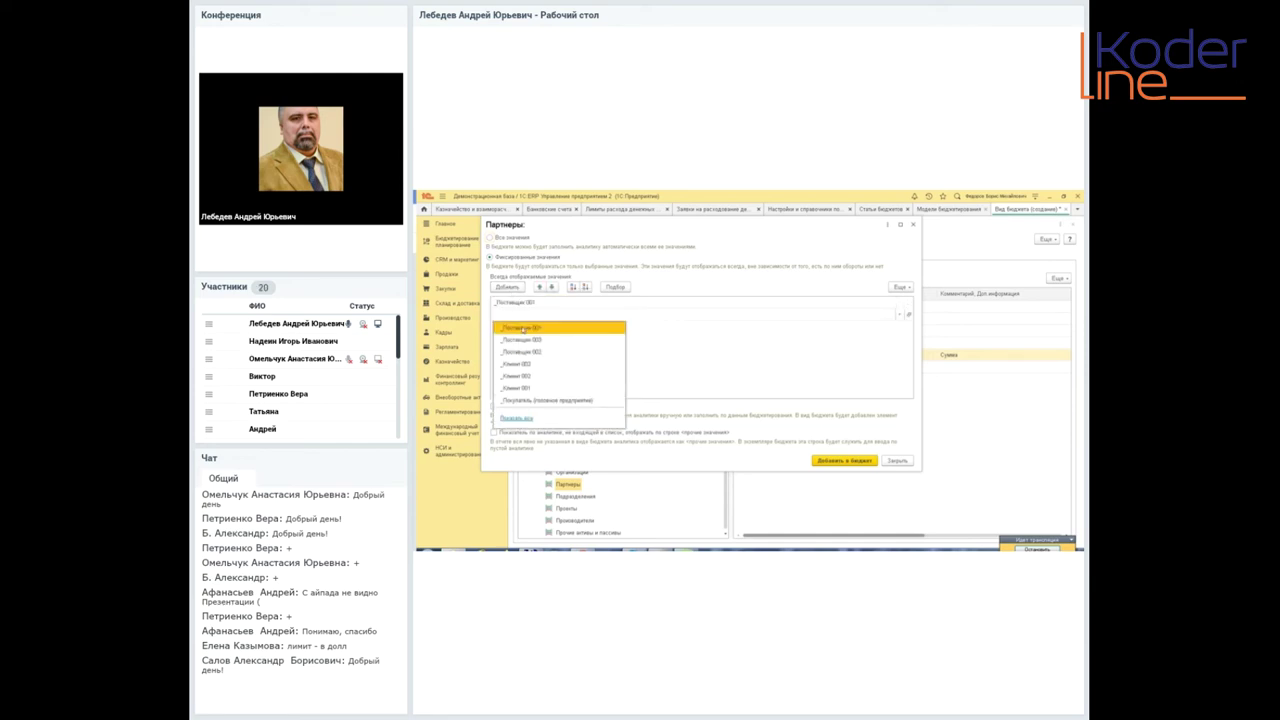
pyautogui.click(530, 368)
pyautogui.press('Return')
pyautogui.press('Escape')
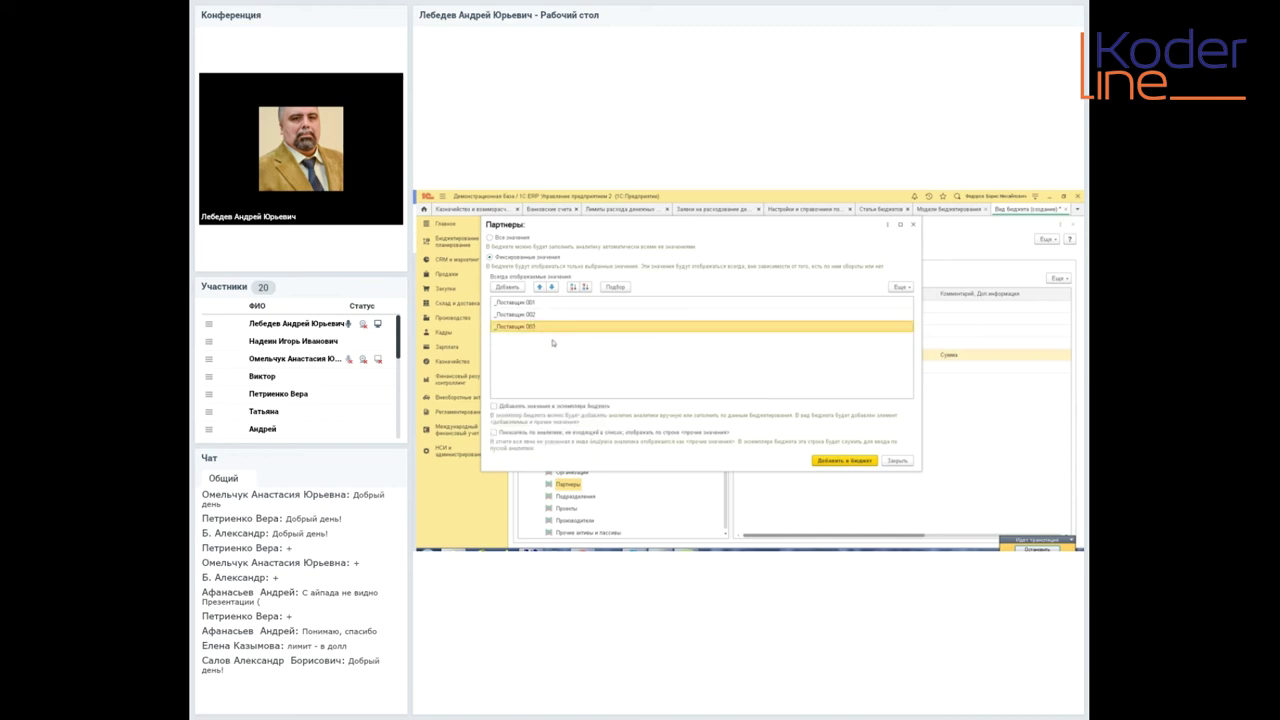
pyautogui.click(494, 432)
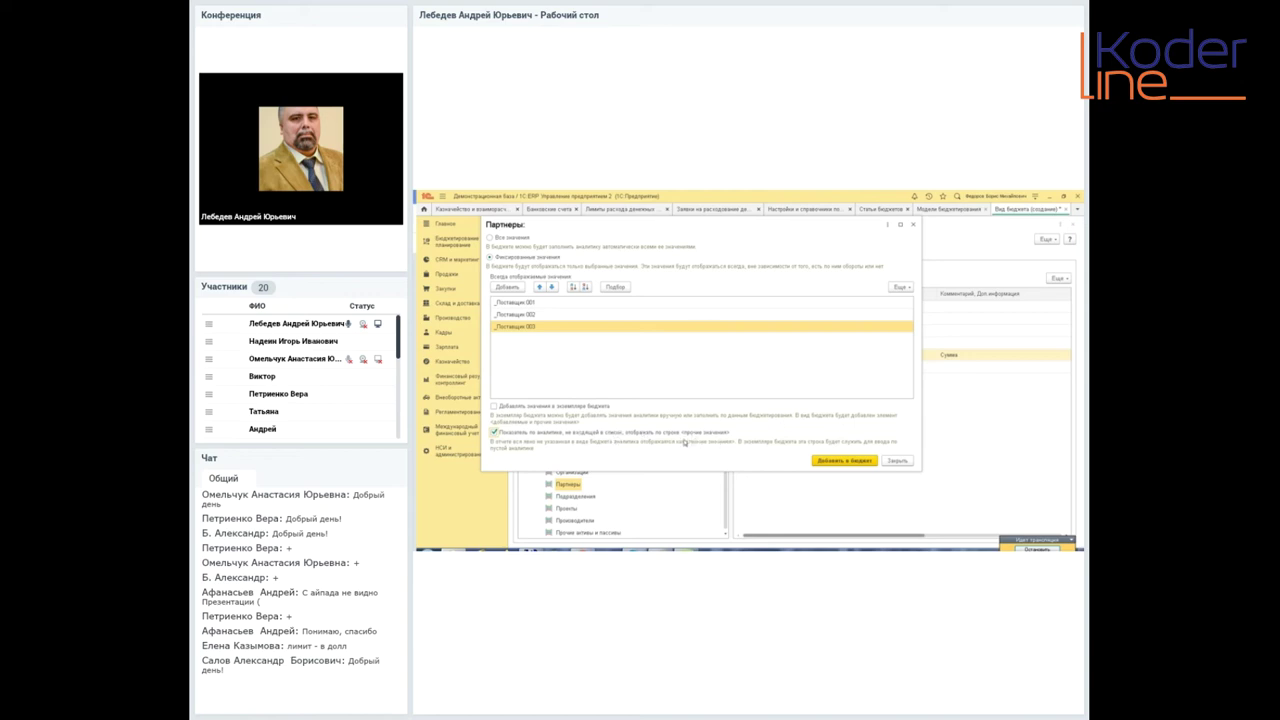
pyautogui.click(829, 461)
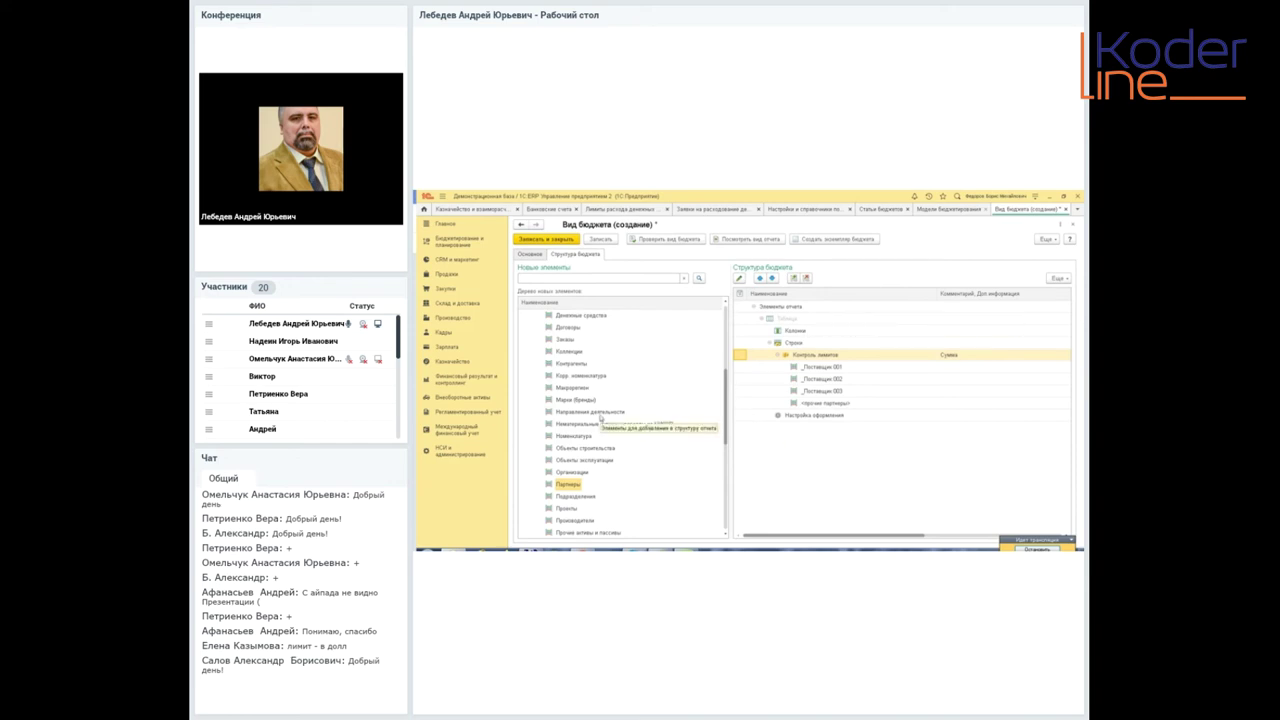
# - Add the «Месяц» period to the table's «Колонки», covering all periods
pyautogui.scroll(4, 600, 418)
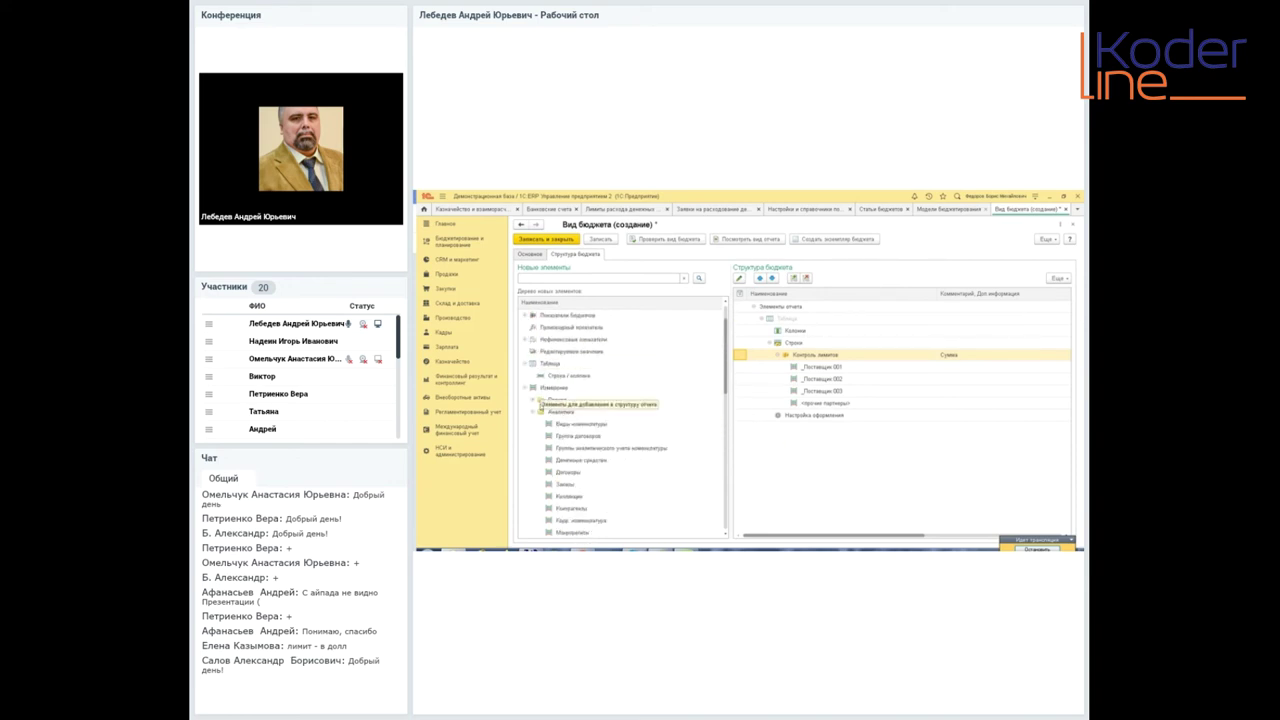
pyautogui.click(534, 411)
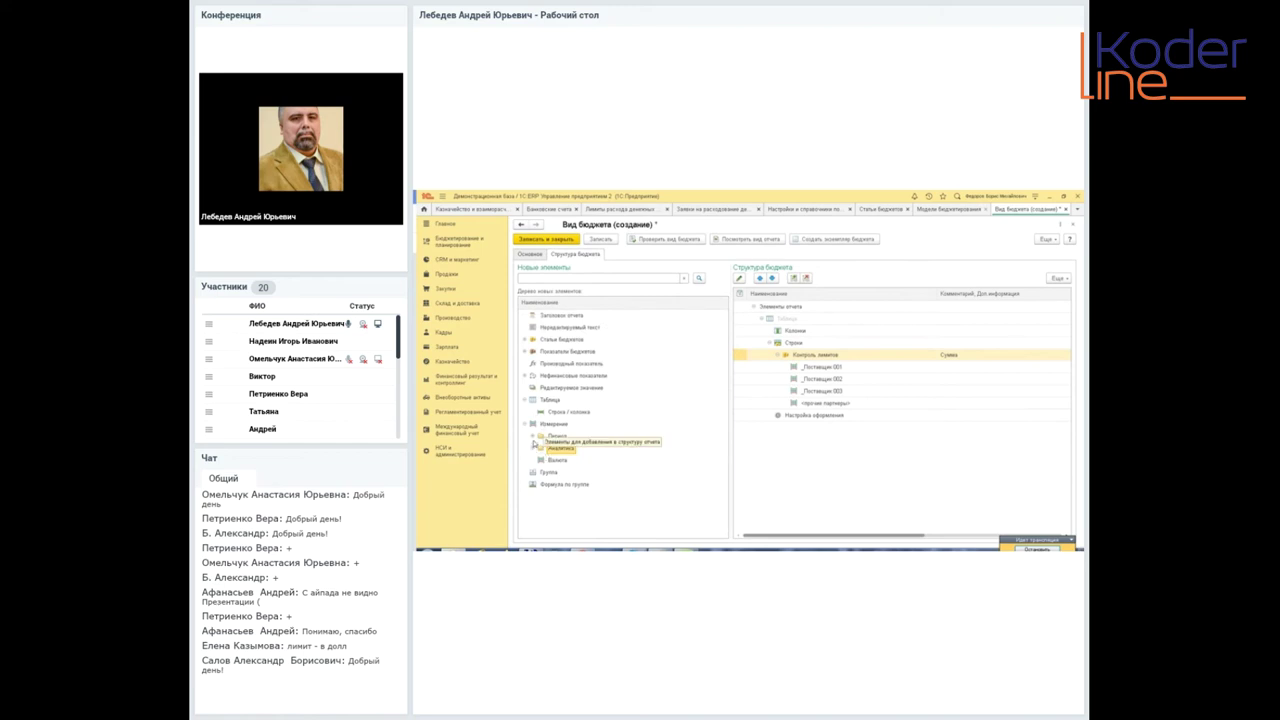
pyautogui.click(533, 438)
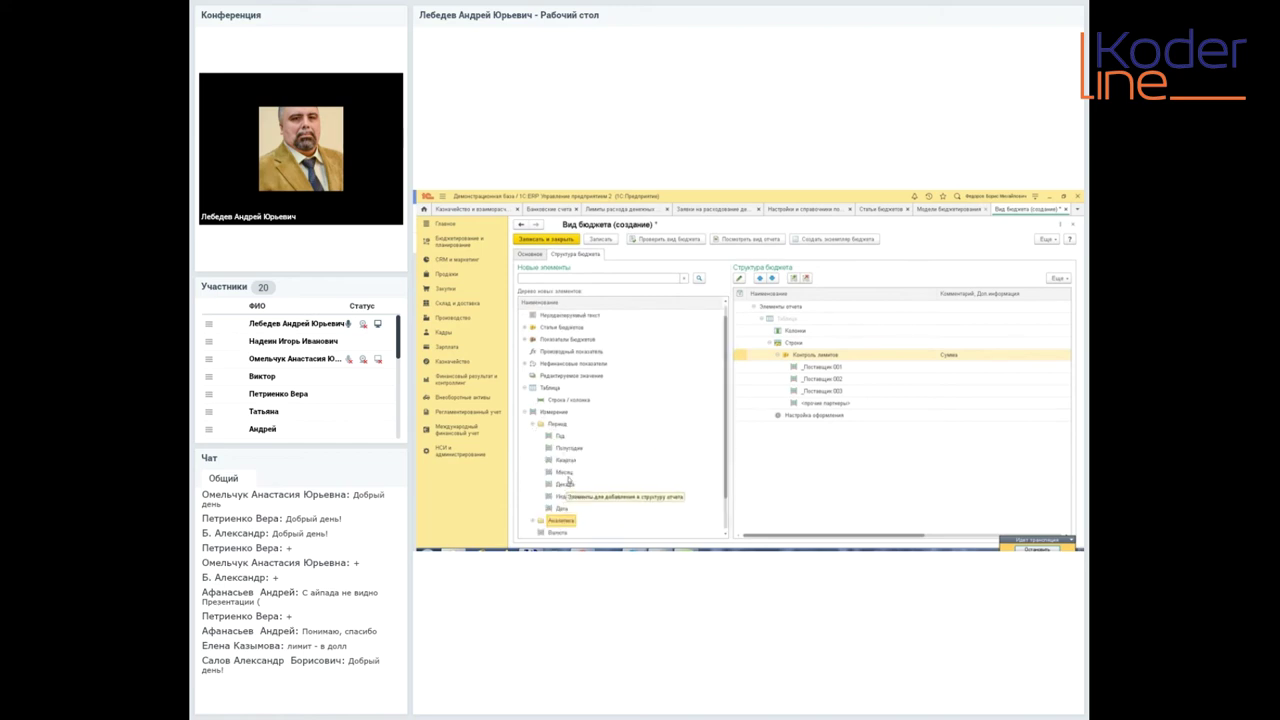
pyautogui.moveTo(565, 472); pyautogui.dragTo(798, 332)
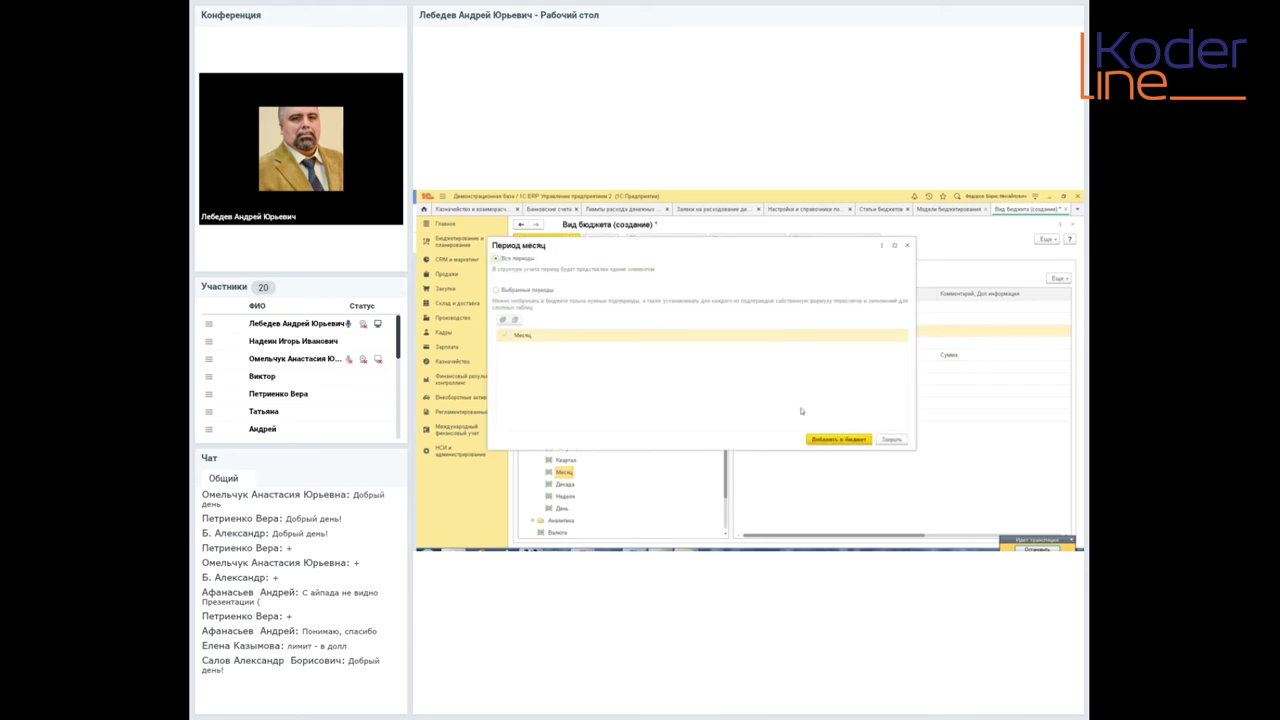
pyautogui.click(818, 440)
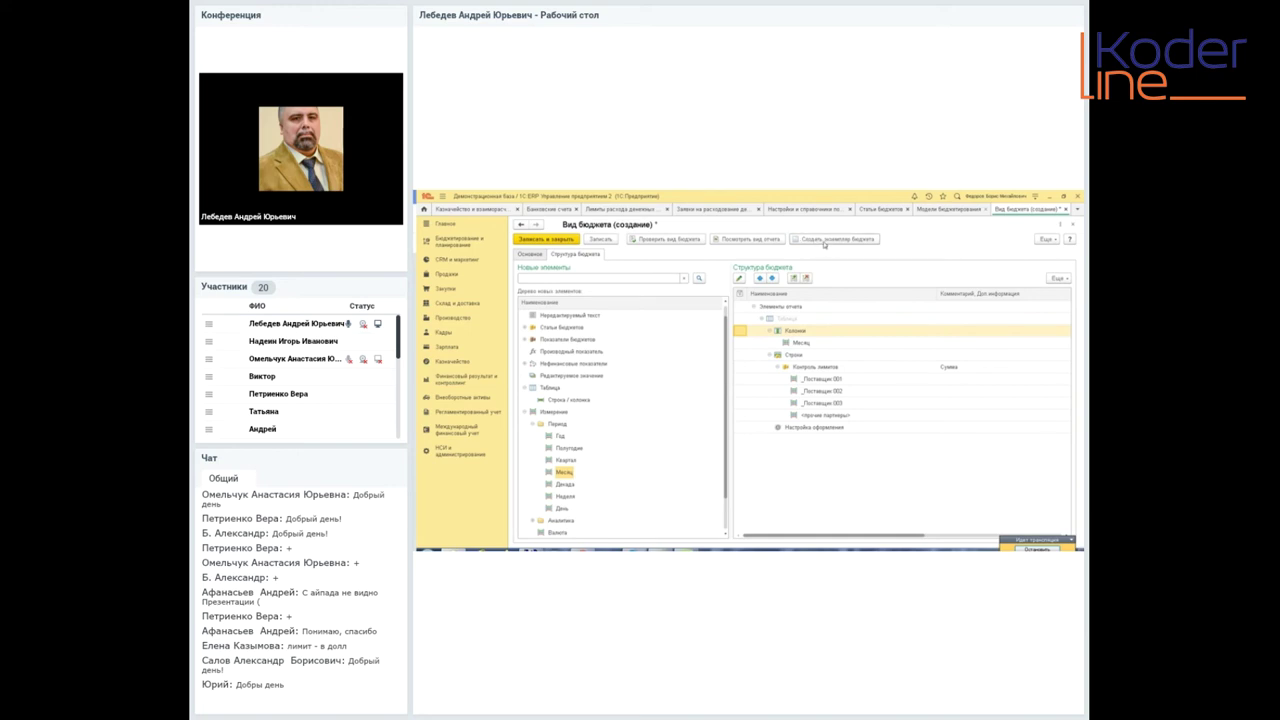
# - Save the budget type and create a budget instance from it with the scenario «Базовый» and the organization «Орион»
pyautogui.click(824, 242)
pyautogui.click(797, 389)
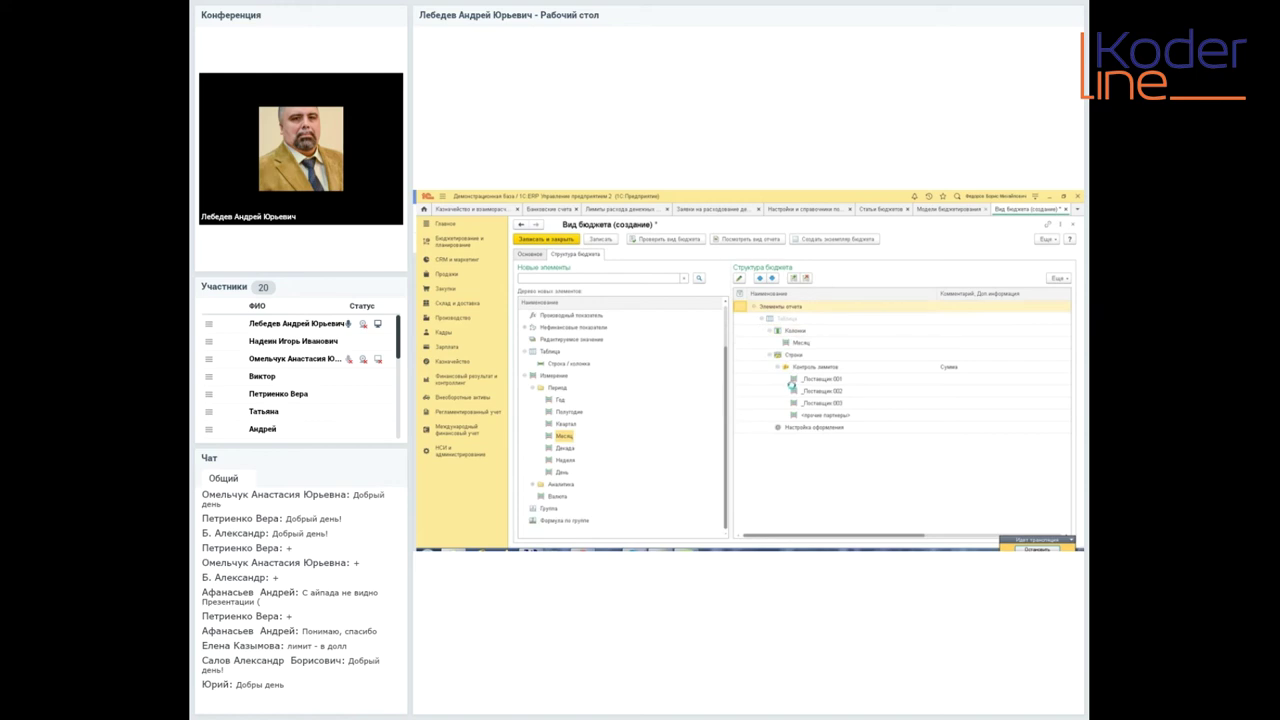
pyautogui.click(633, 332)
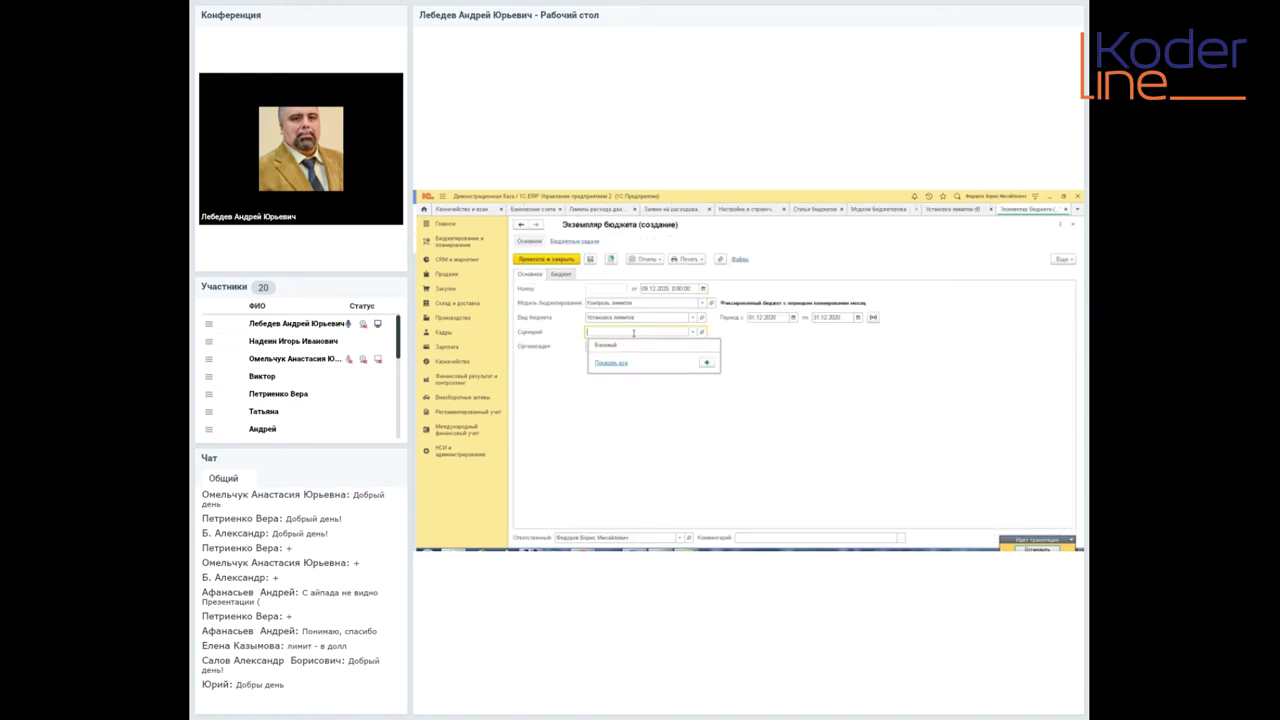
pyautogui.click(620, 344)
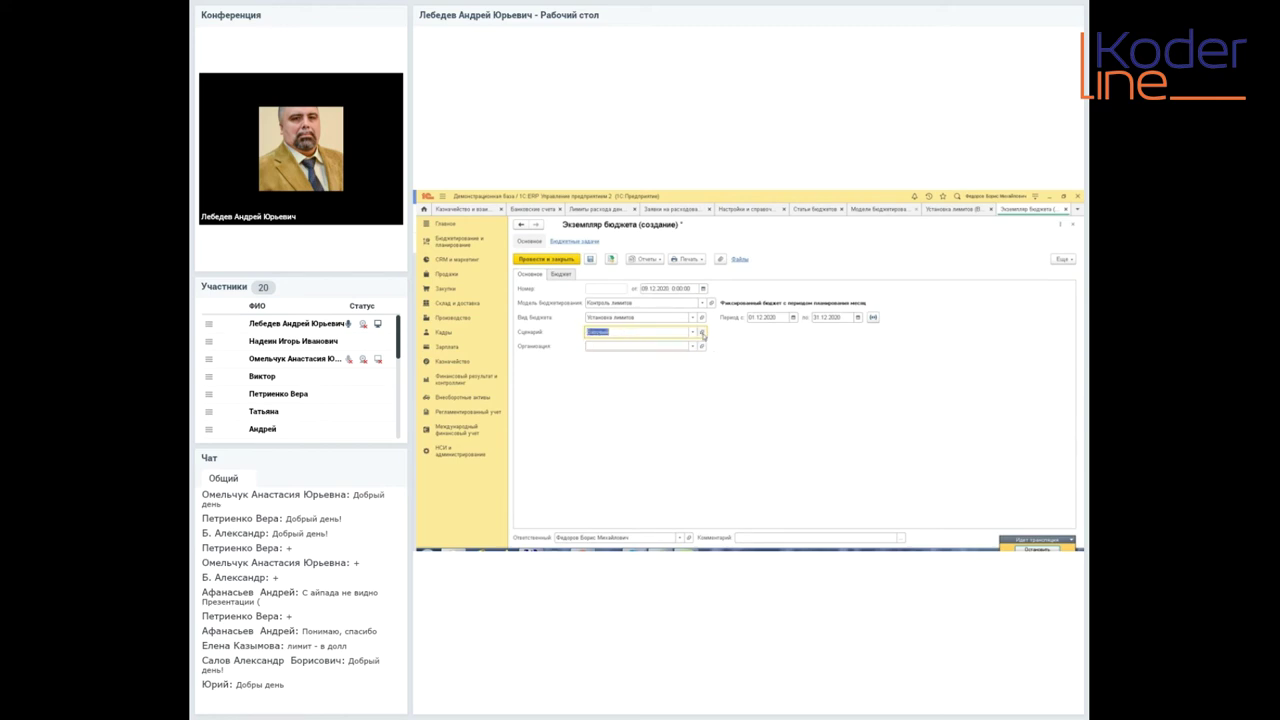
pyautogui.click(702, 332)
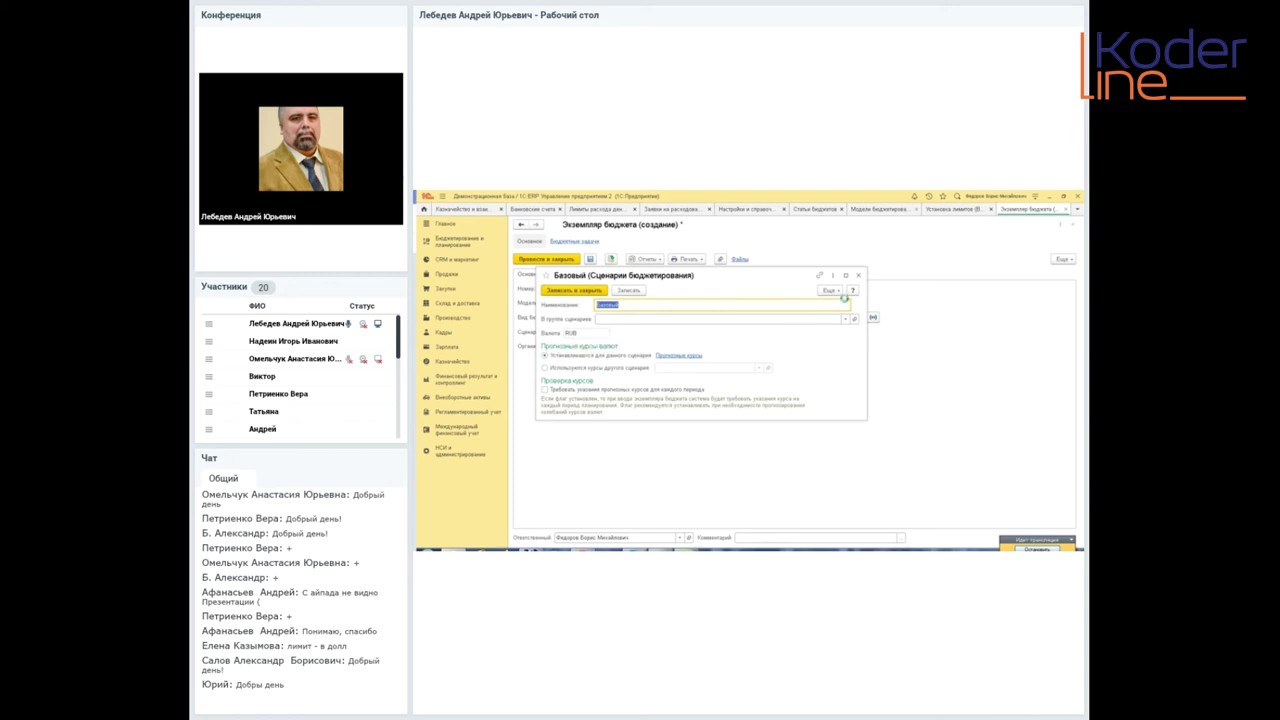
pyautogui.click(858, 275)
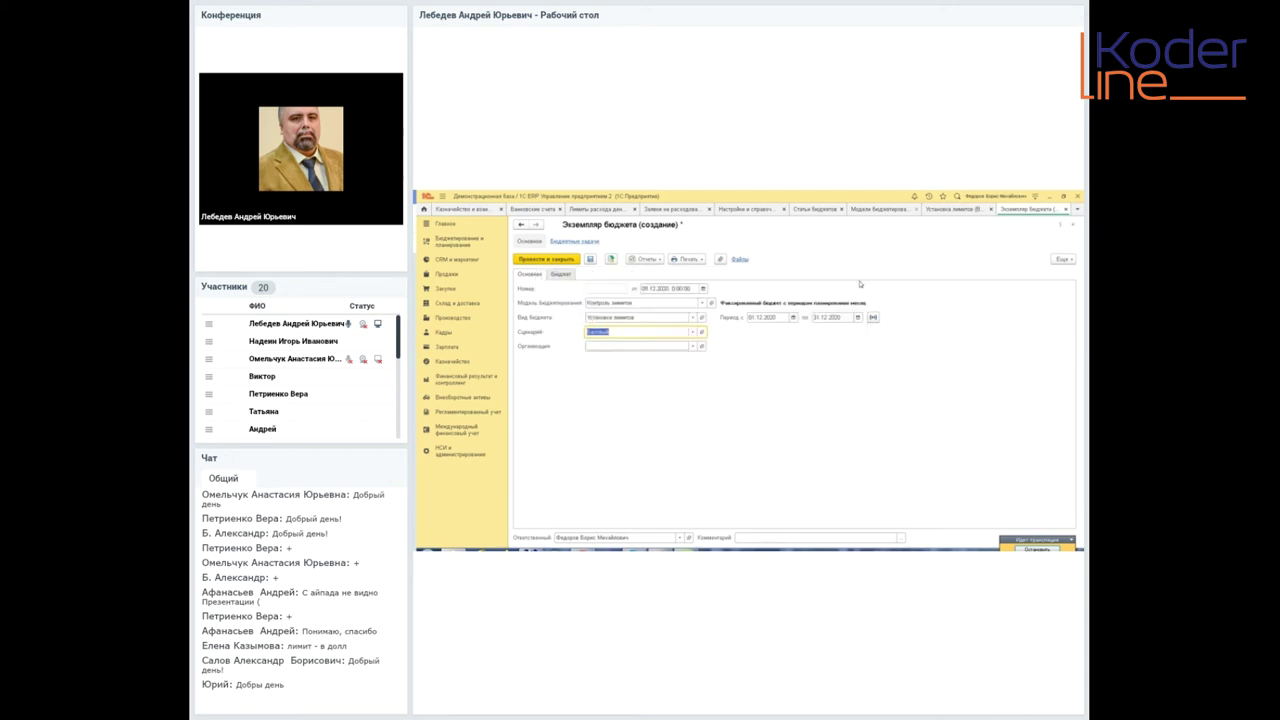
pyautogui.click(652, 346)
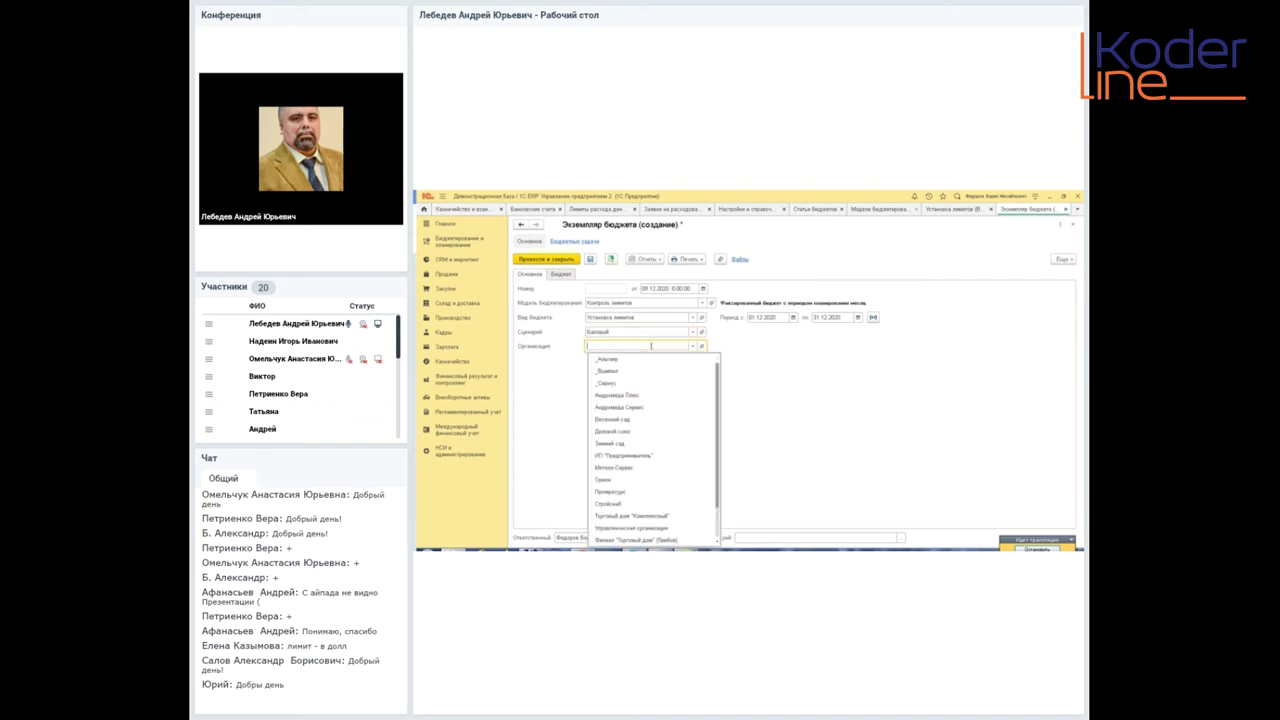
pyautogui.click(622, 479)
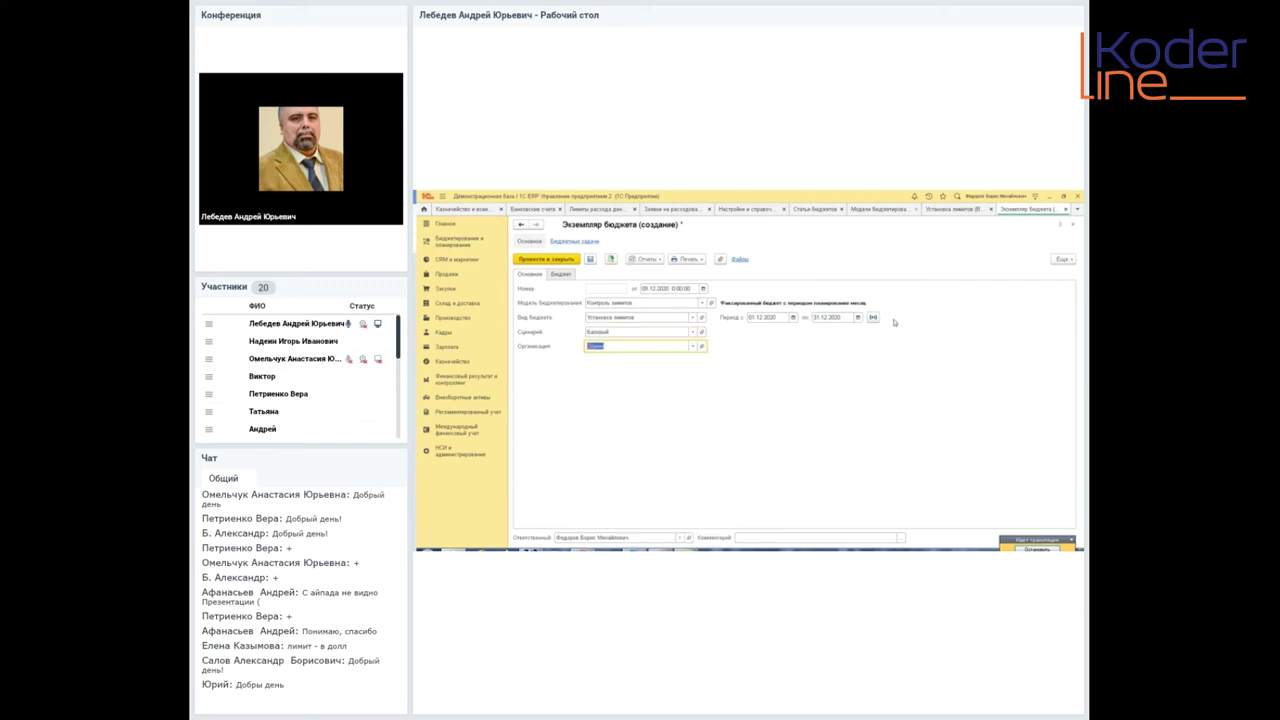
# - Enter December 2020 limits of 300 000, 200 000 and 100 000 for _Поставщик 001, 002 and 003, and 400 000 for «прочие партнеры»
pyautogui.click(561, 274)
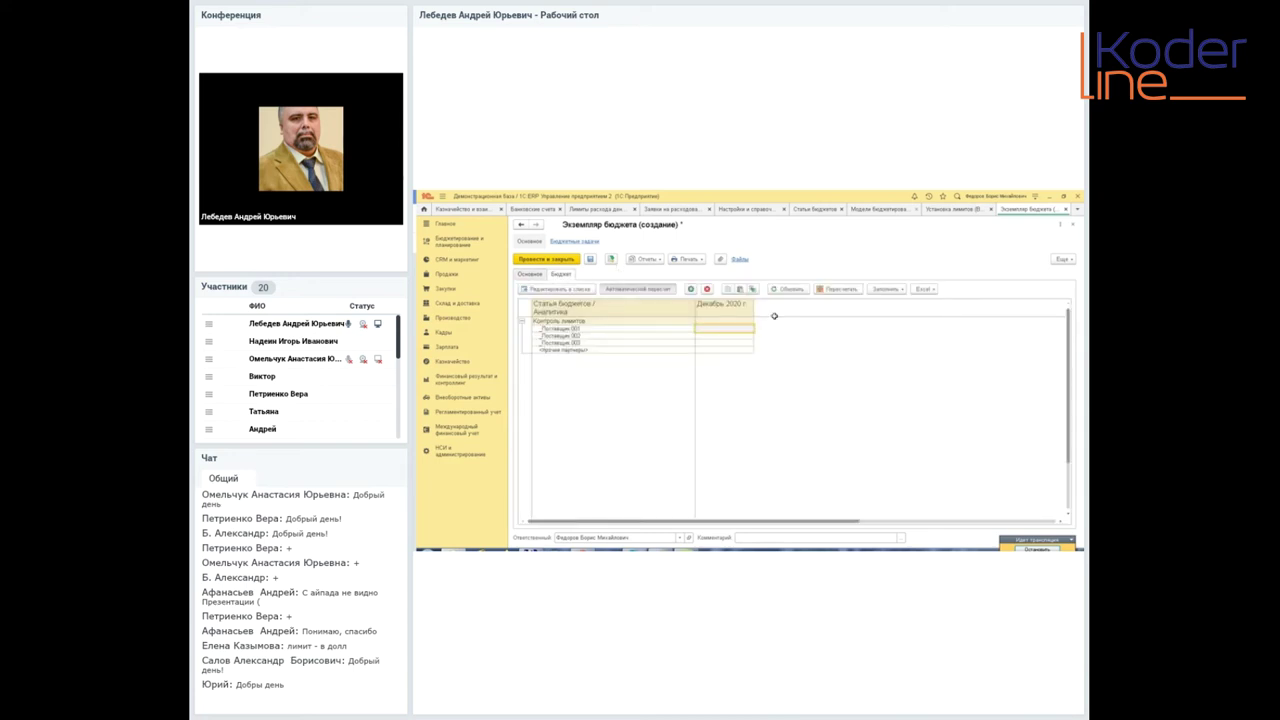
pyautogui.write('30000')
pyautogui.press('Return')
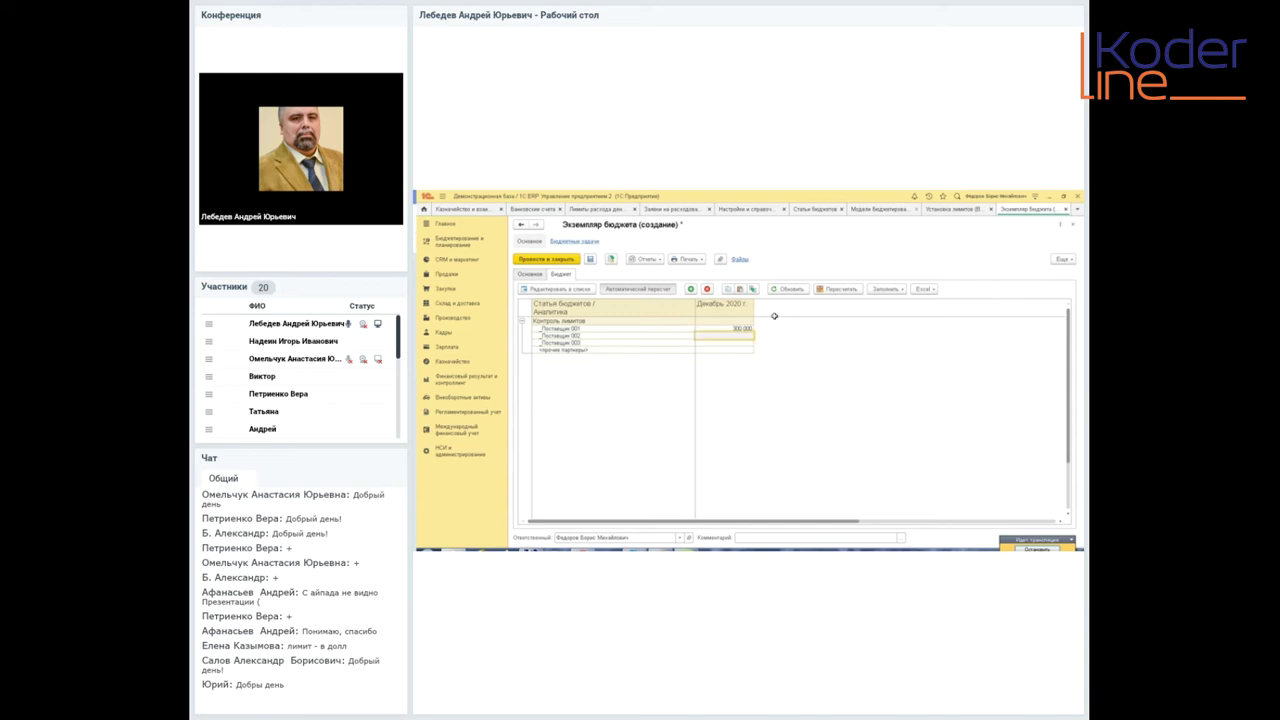
pyautogui.write('2000000,00')
pyautogui.press('Return')
pyautogui.press('Return')
pyautogui.write('1000')
pyautogui.press('Return')
pyautogui.press('Up')
pyautogui.write('500000')
pyautogui.press('Return')
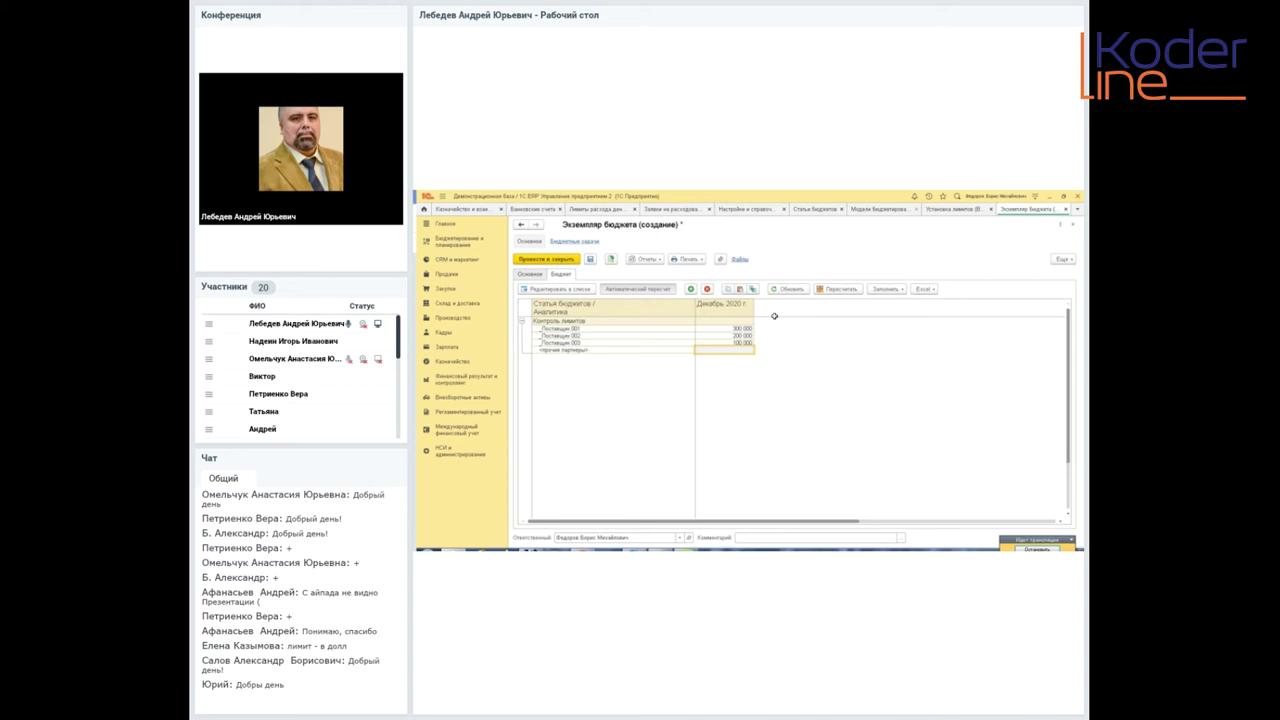
pyautogui.write('400 000,00')
pyautogui.press('Return')
# - Set the budget instance's date to 01.12.2020, then post and close it
pyautogui.click(540, 274)
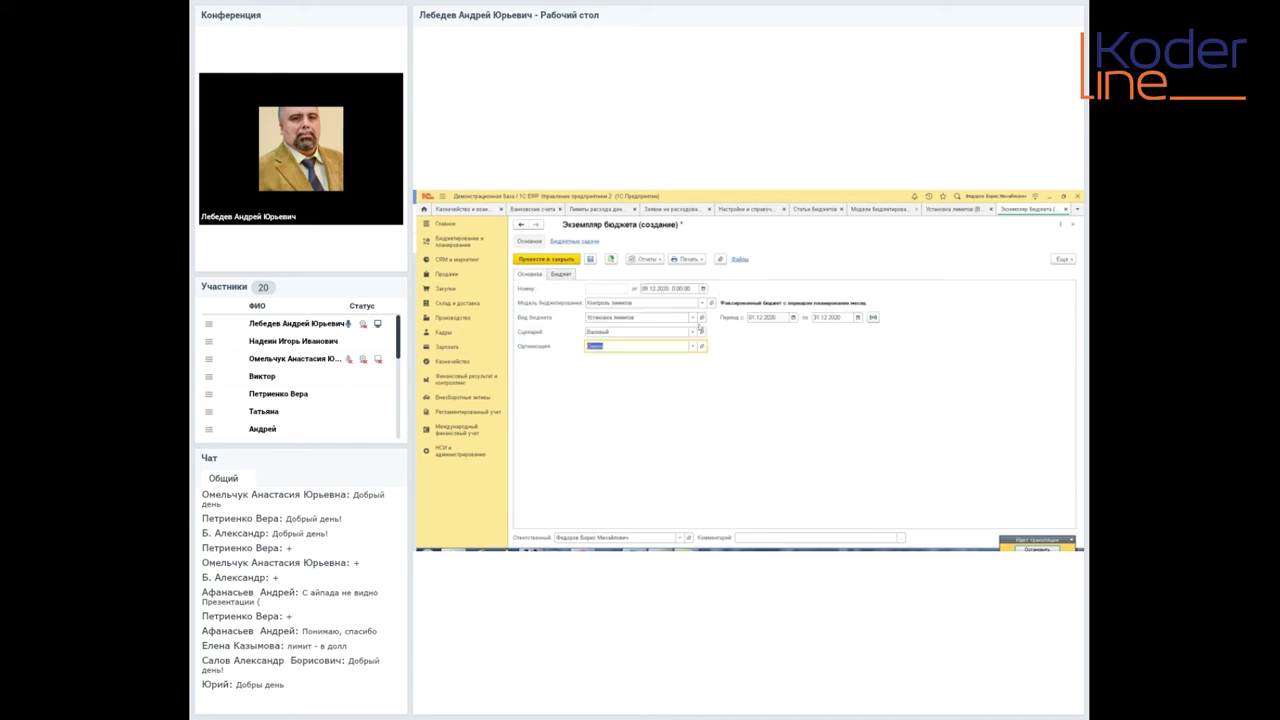
pyautogui.click(703, 289)
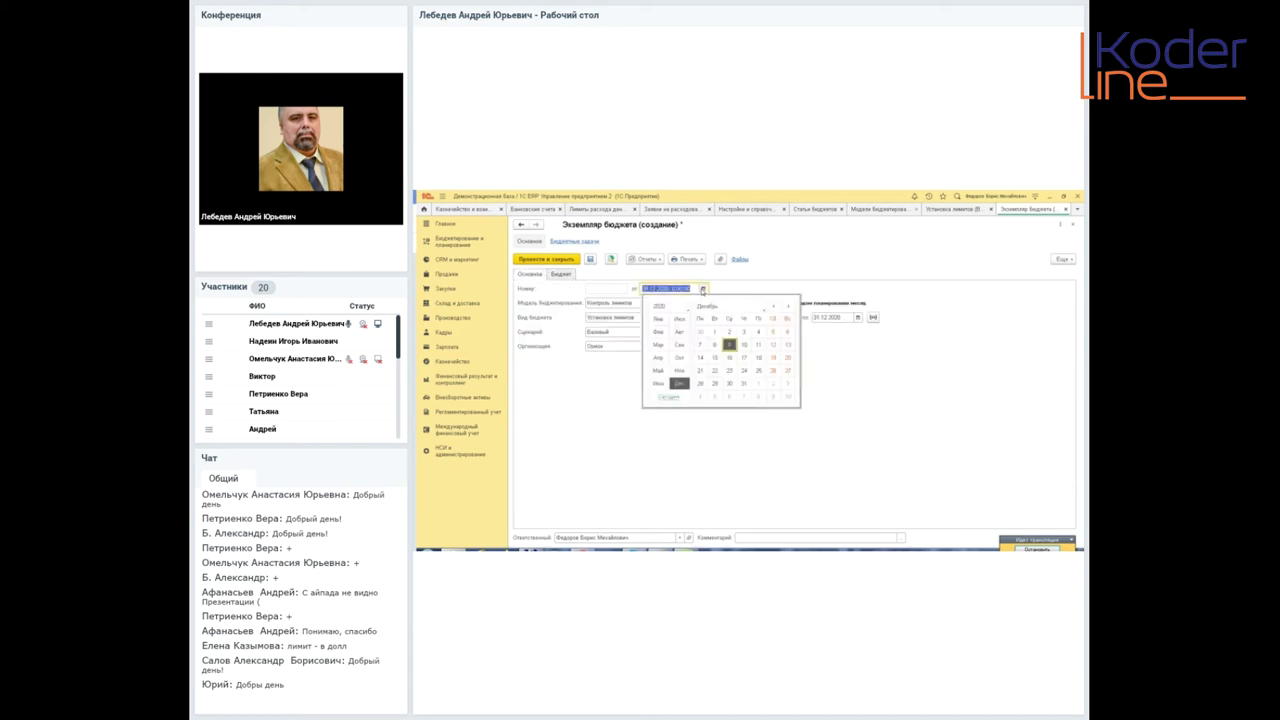
pyautogui.click(706, 333)
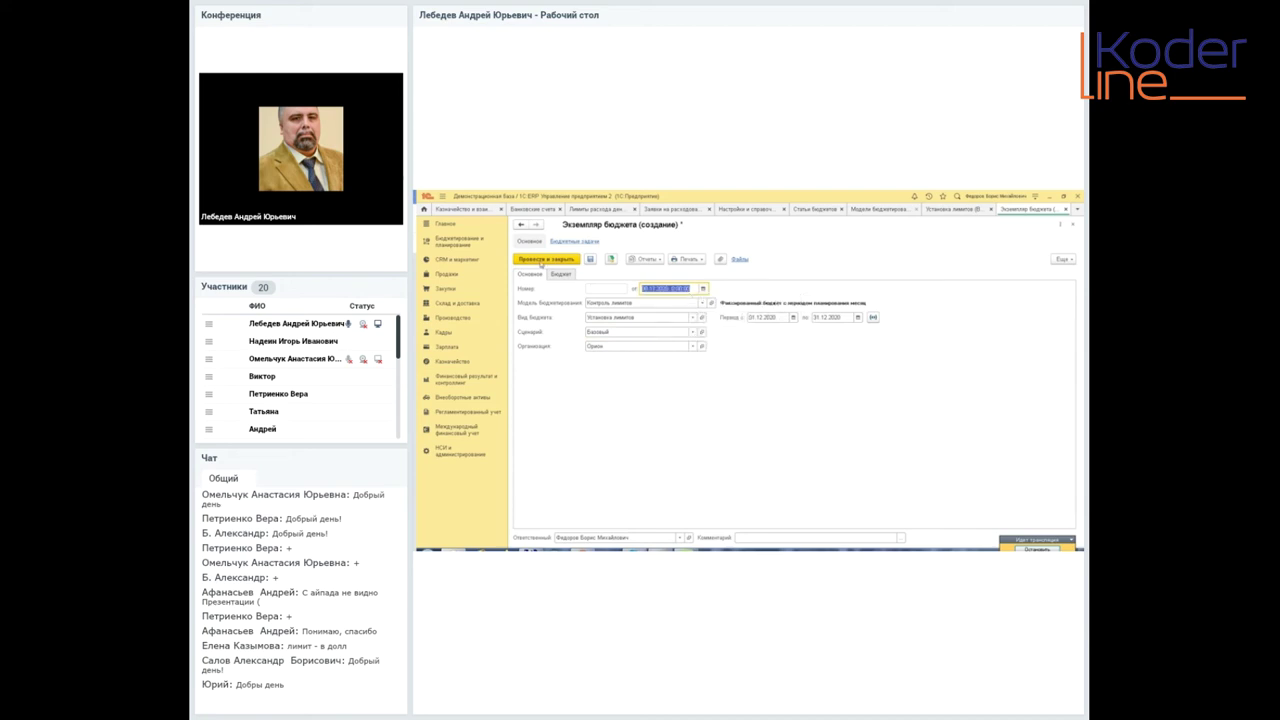
pyautogui.click(541, 259)
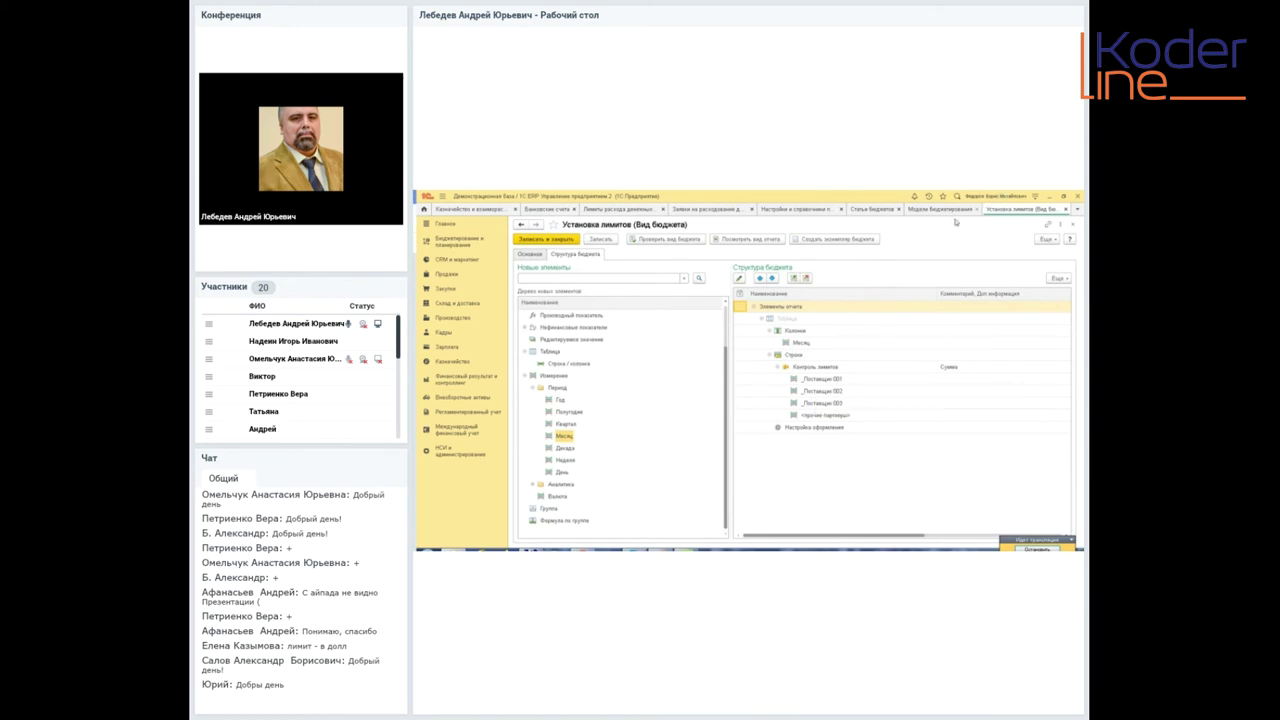
# - Close the budget type, the «Контроль лимитов» model, and the budgeting lists and settings
pyautogui.click(1065, 209)
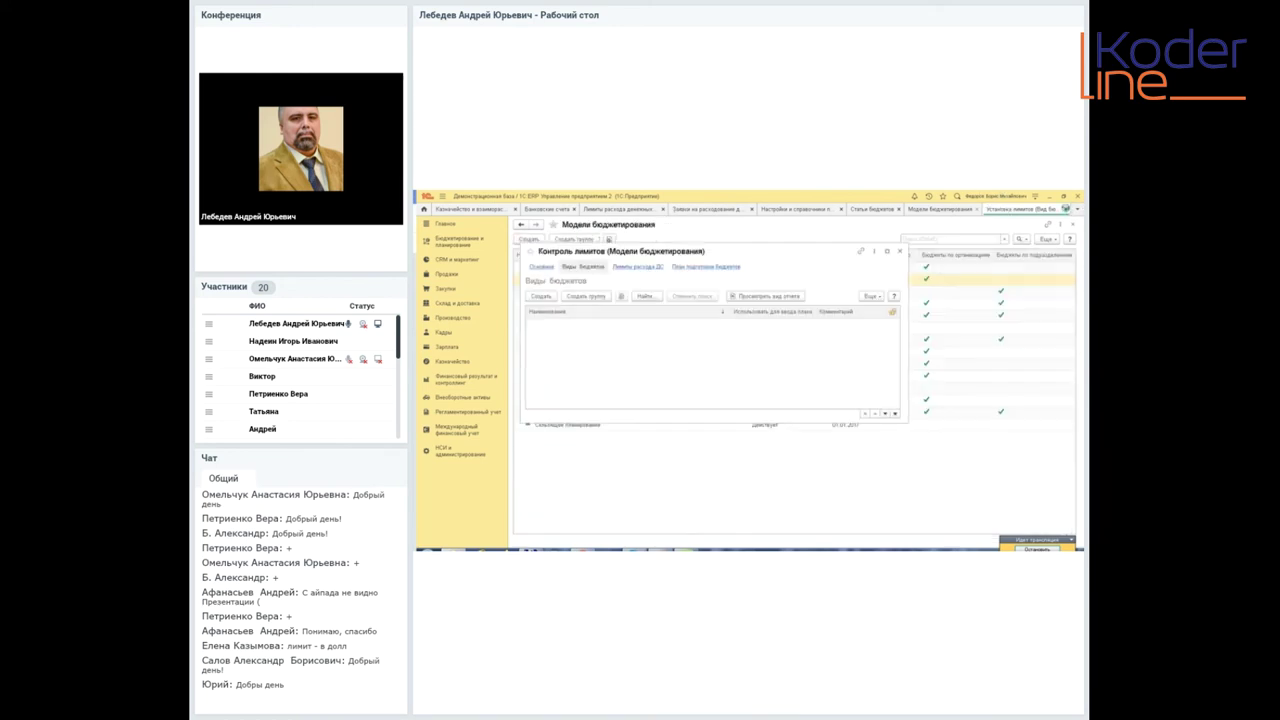
pyautogui.click(899, 251)
pyautogui.click(1065, 209)
pyautogui.click(1040, 209)
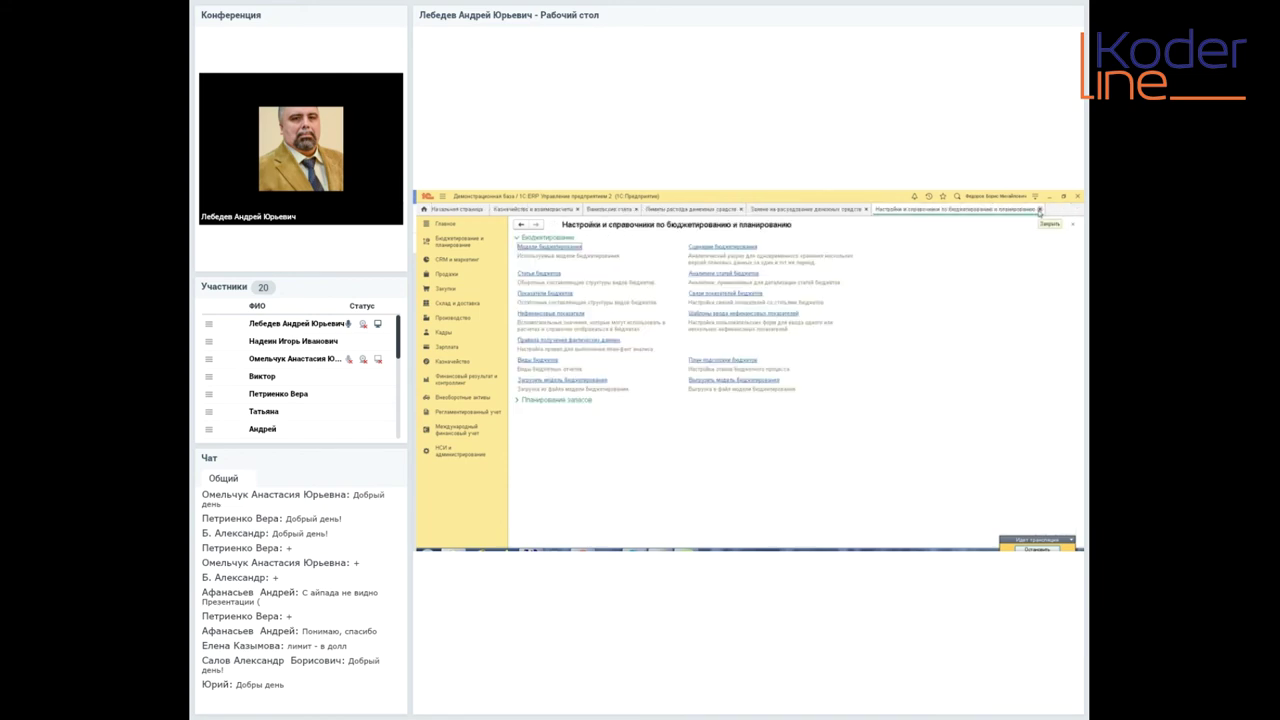
pyautogui.click(1040, 209)
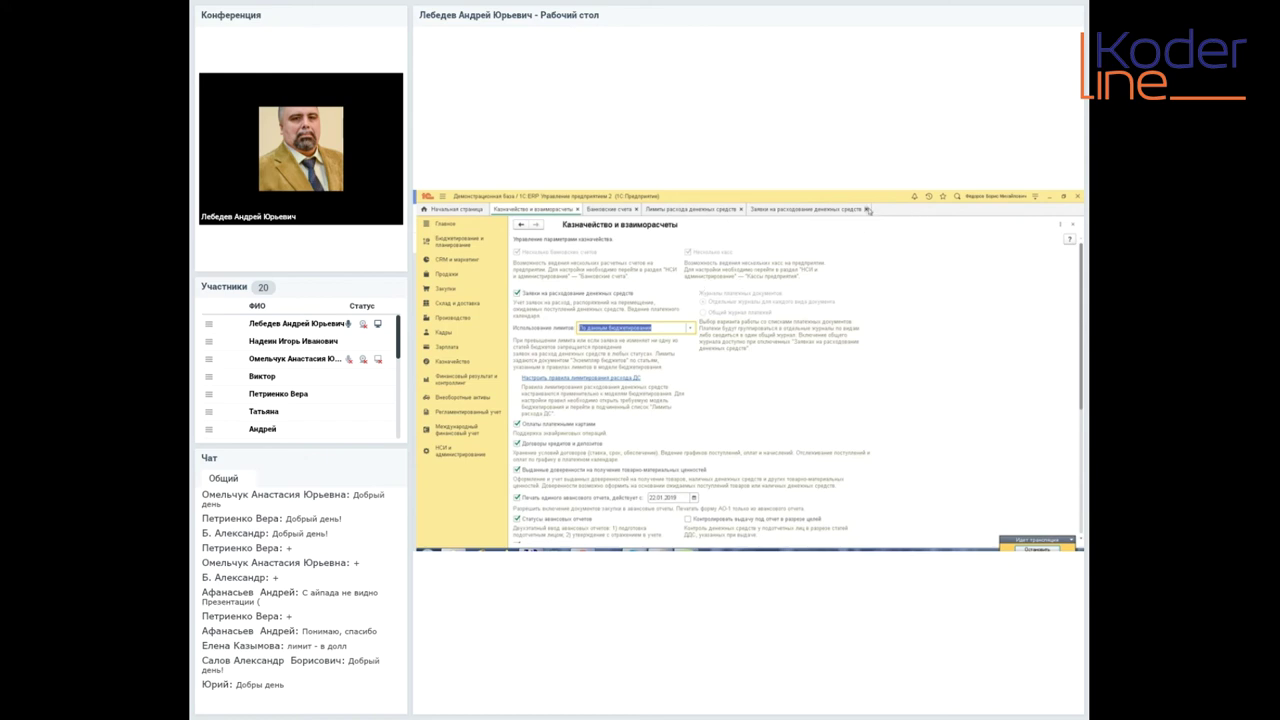
pyautogui.click(465, 243)
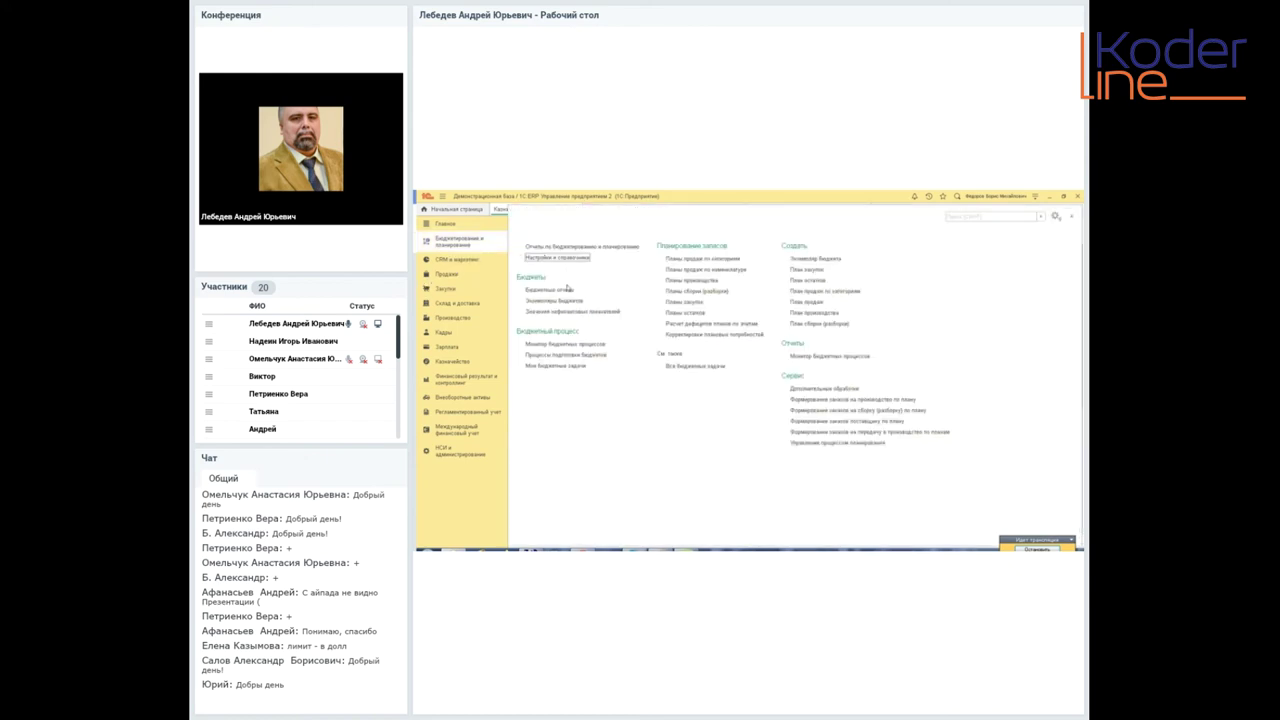
pyautogui.click(557, 258)
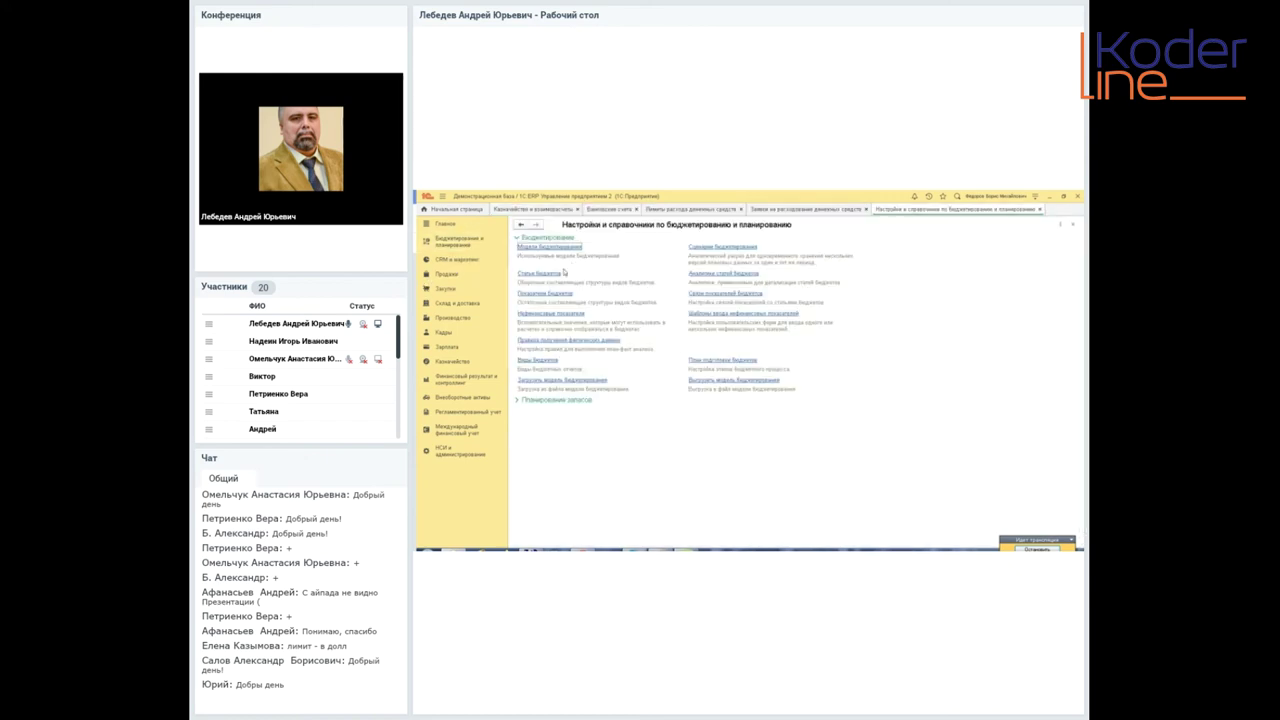
pyautogui.click(561, 250)
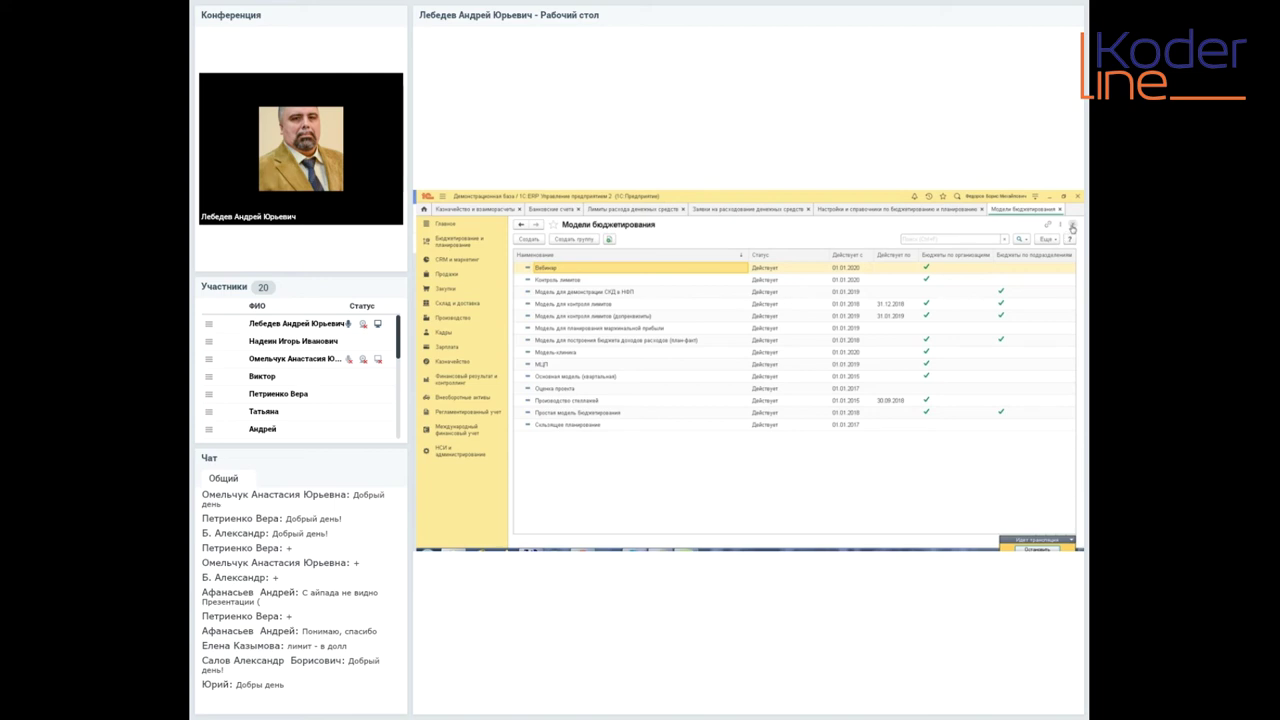
pyautogui.click(1059, 210)
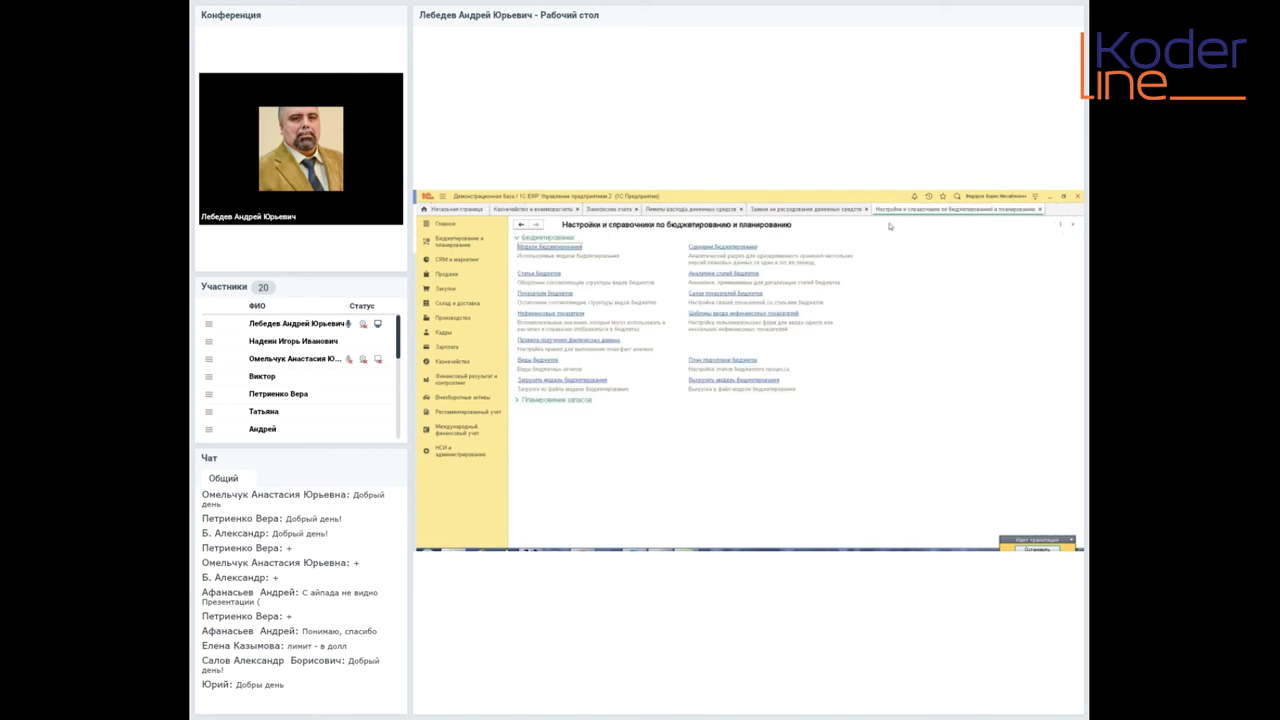
pyautogui.click(1040, 210)
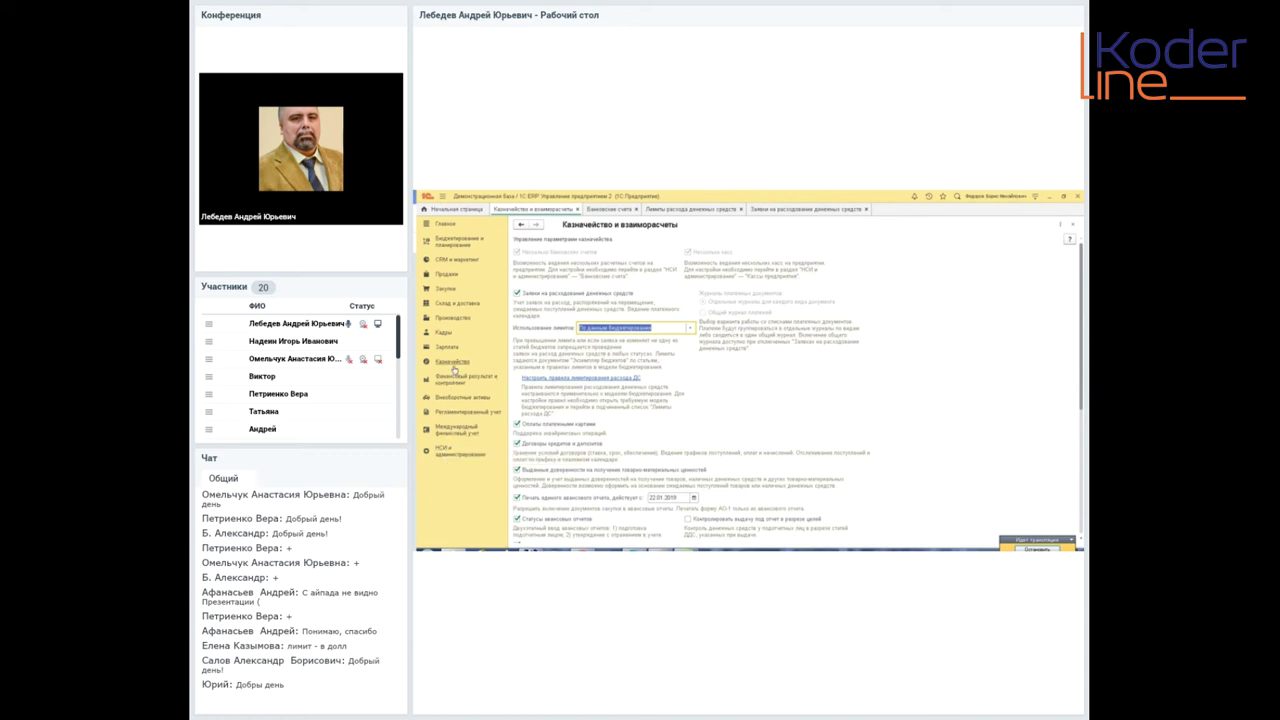
# - Open the 09.12.2020 14:12:52 cash expense request for _Поставщик 001, set its status to «Не согласована» and post it
pyautogui.click(452, 362)
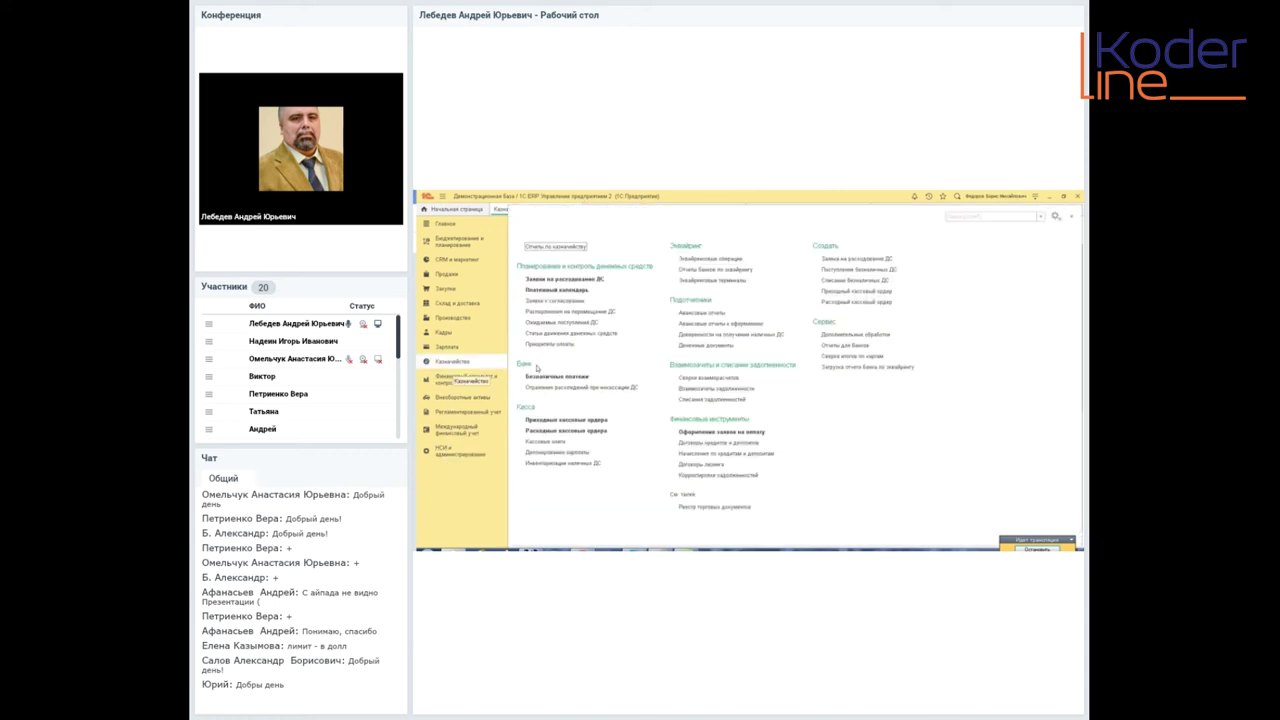
pyautogui.click(566, 279)
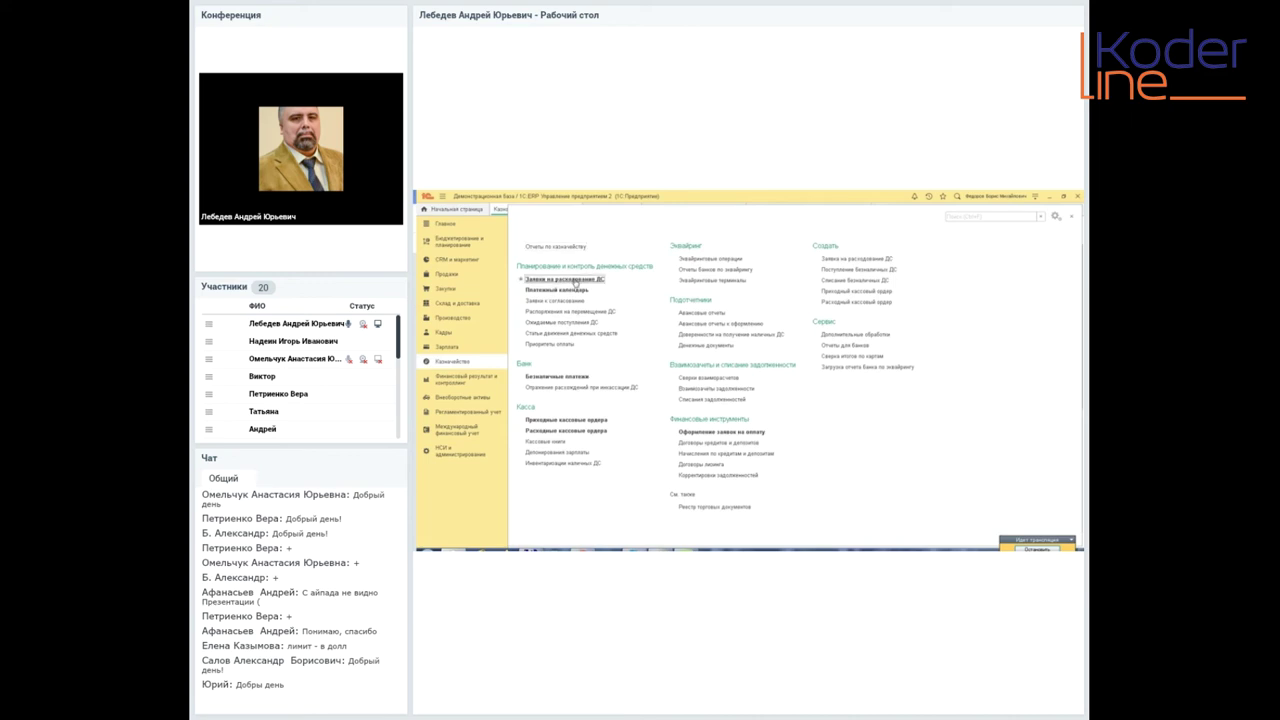
pyautogui.click(716, 500)
pyautogui.click(648, 500)
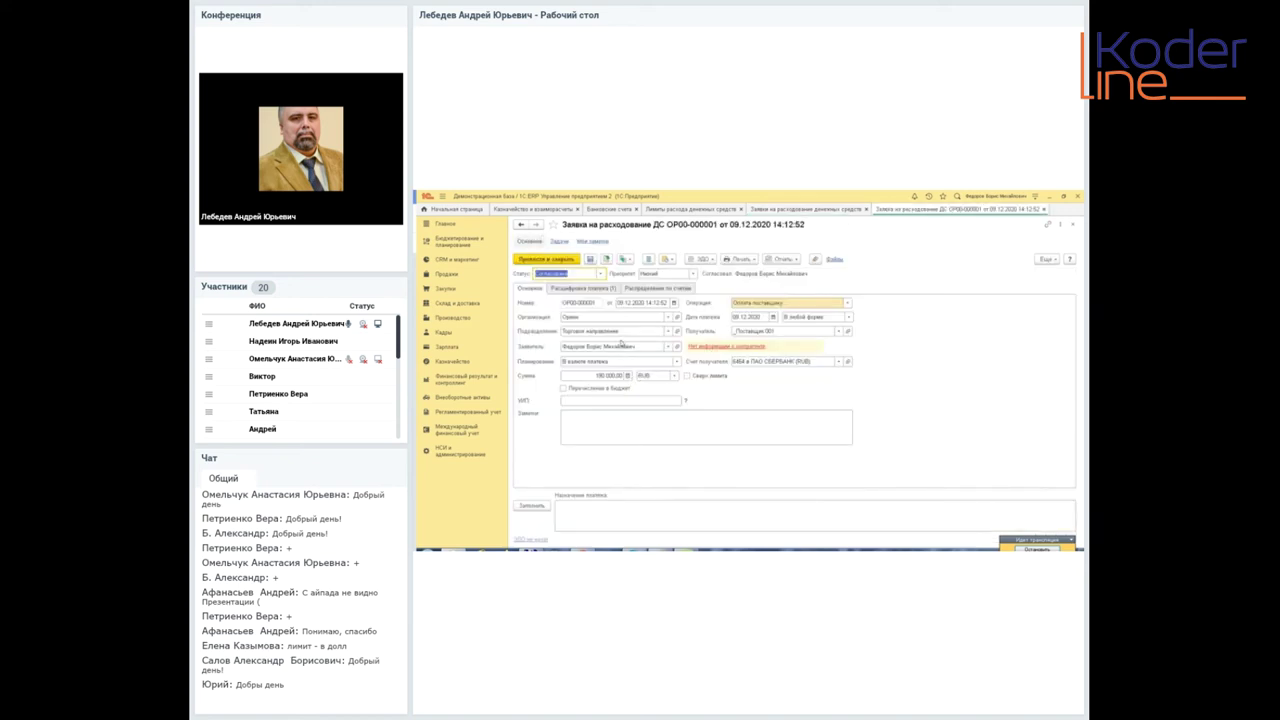
pyautogui.click(601, 275)
pyautogui.click(600, 287)
pyautogui.click(605, 259)
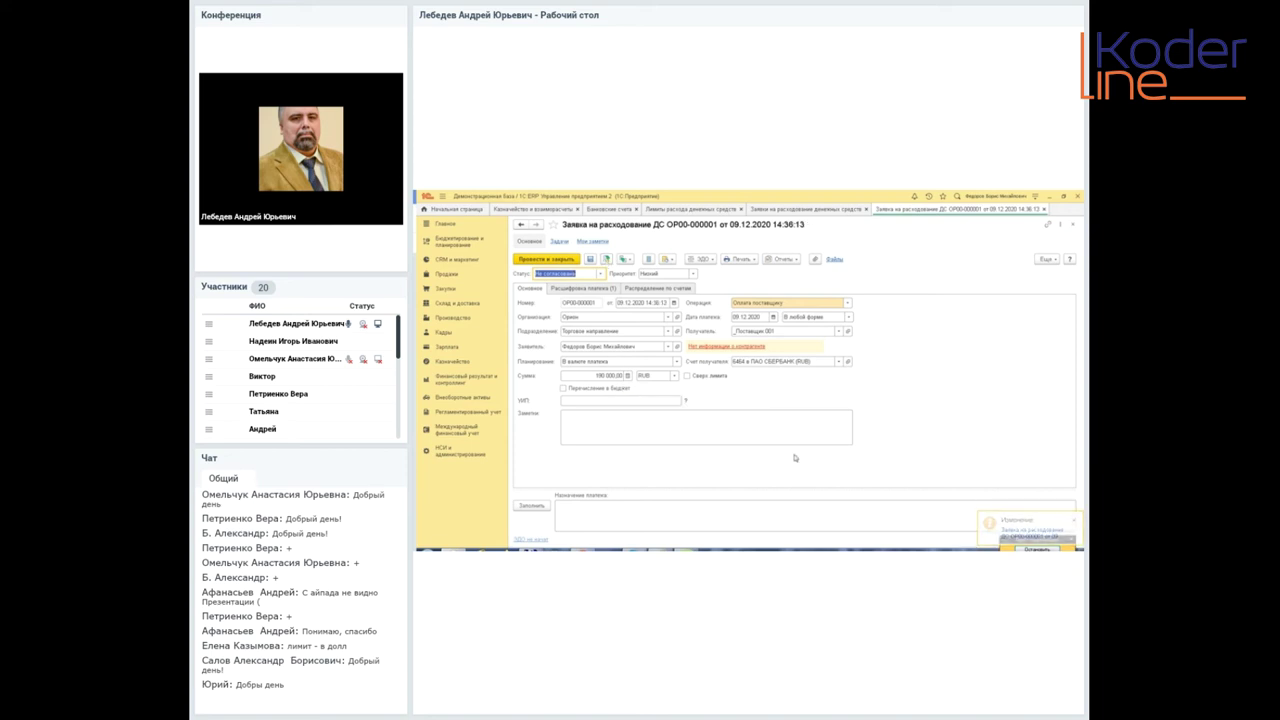
# - Set the request's amount to 310 000 RUB and try to post it against the supplier's limit
pyautogui.click(604, 376)
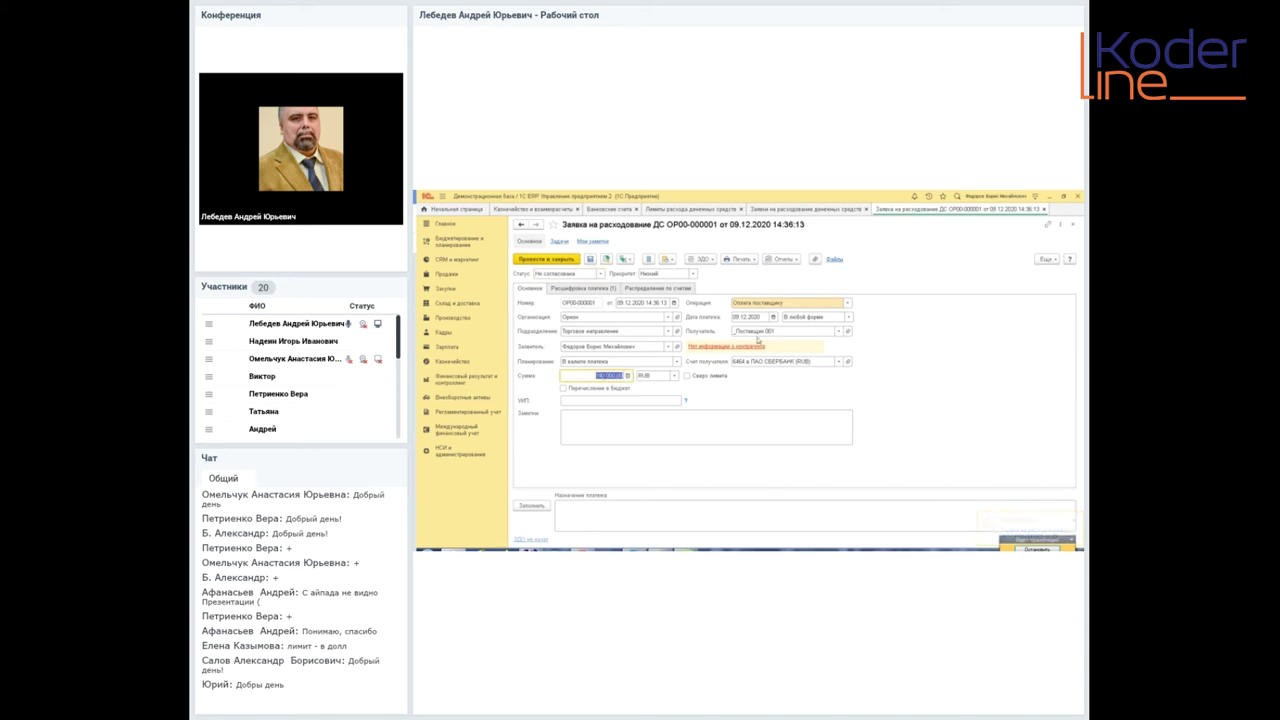
pyautogui.write('100')
pyautogui.click(668, 425)
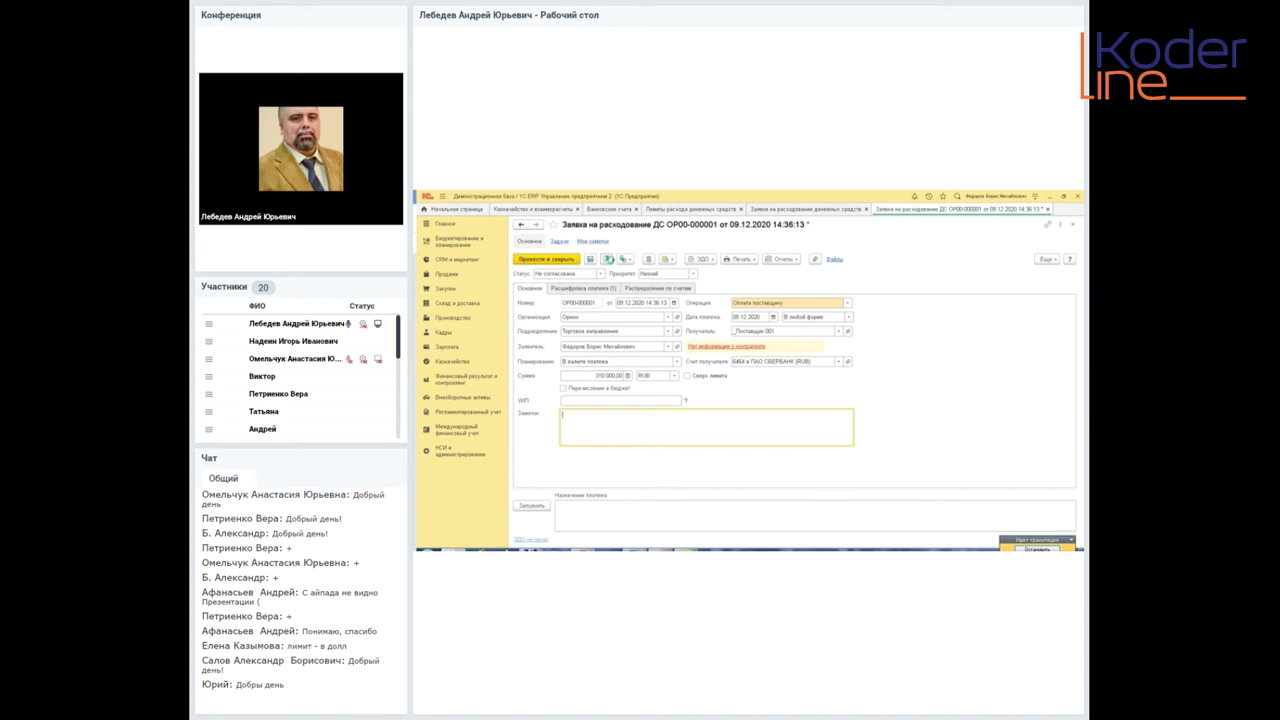
pyautogui.click(607, 259)
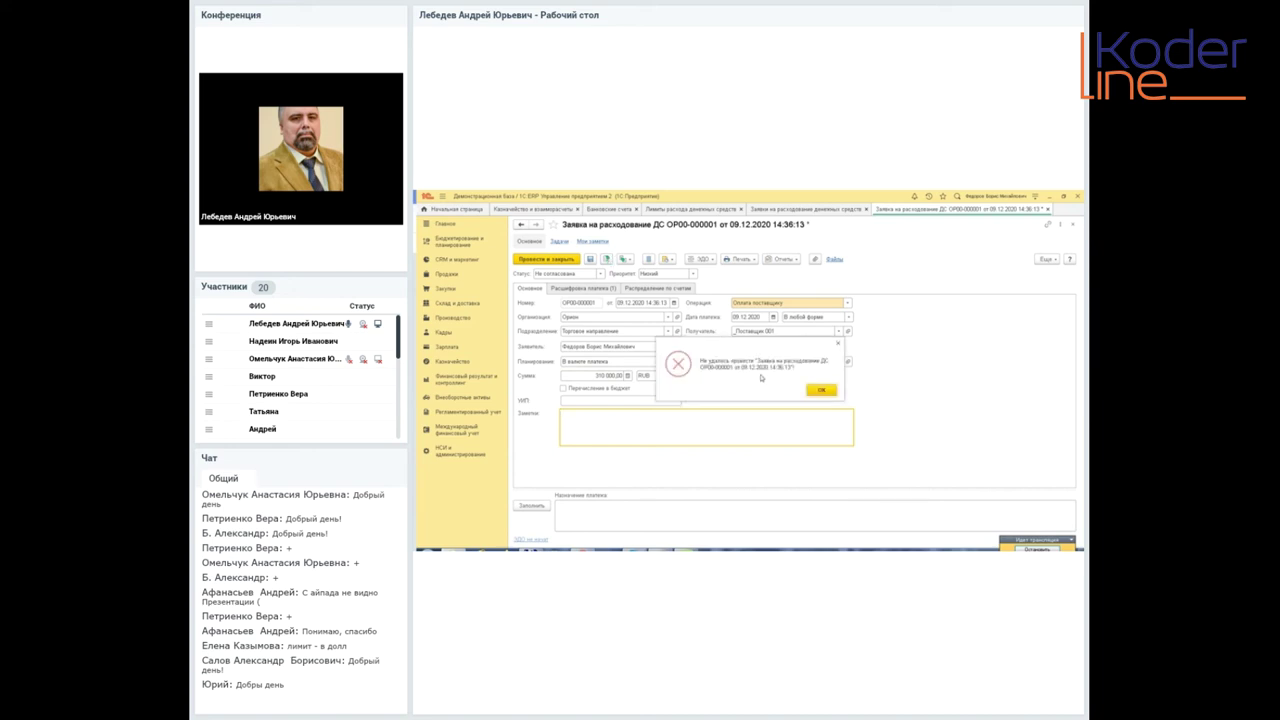
pyautogui.click(818, 392)
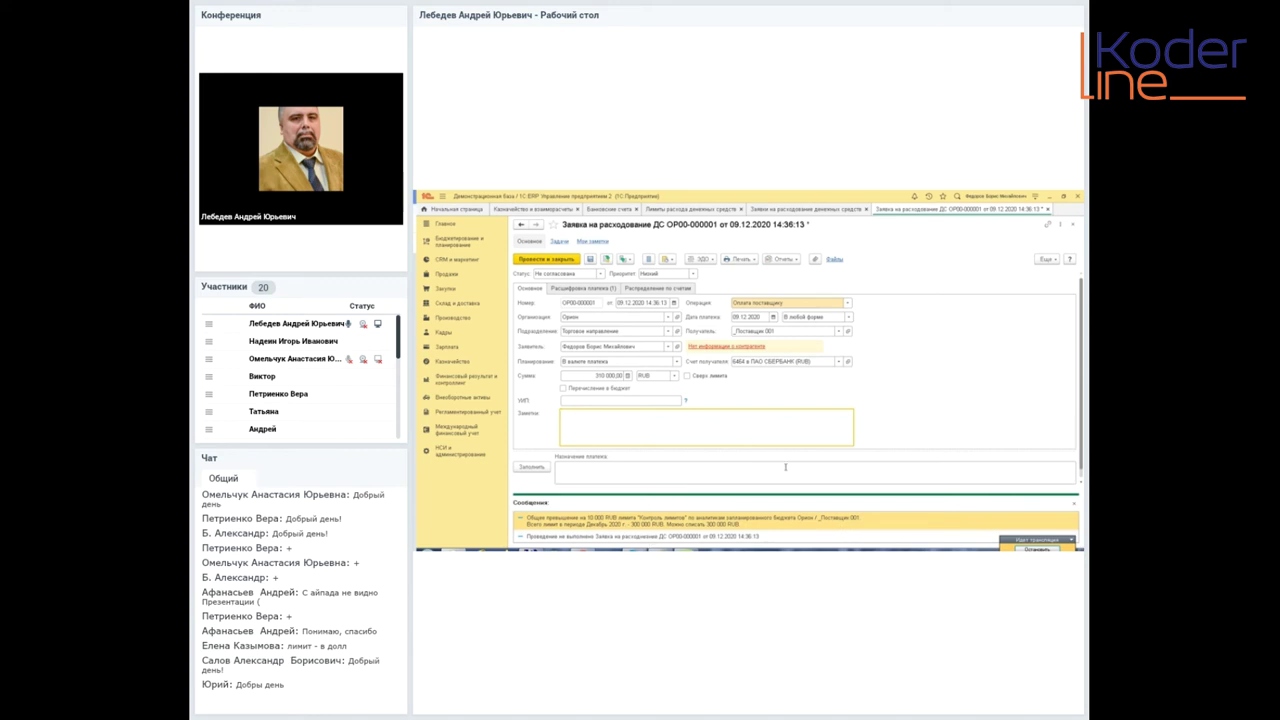
# - Raise the request's amount to 1 100 000 RUB and try to post it against the overall limit
pyautogui.click(591, 376)
pyautogui.write('500')
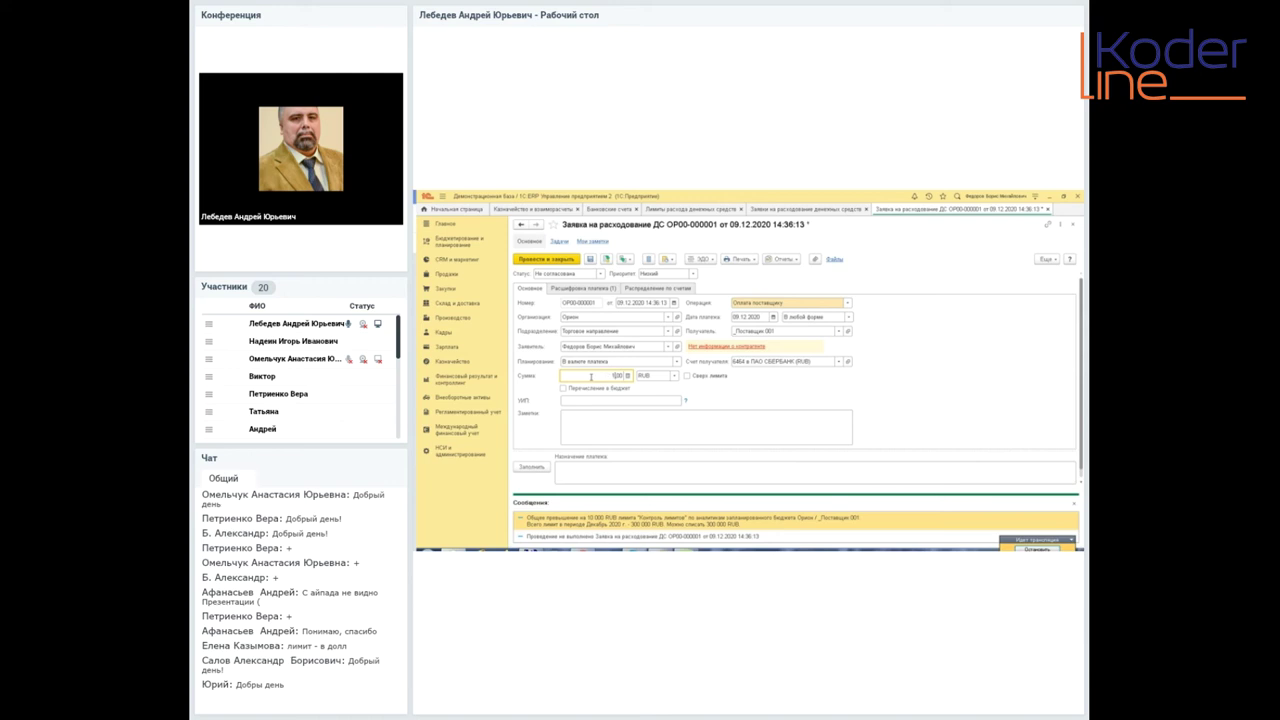
pyautogui.write('00')
pyautogui.click(643, 429)
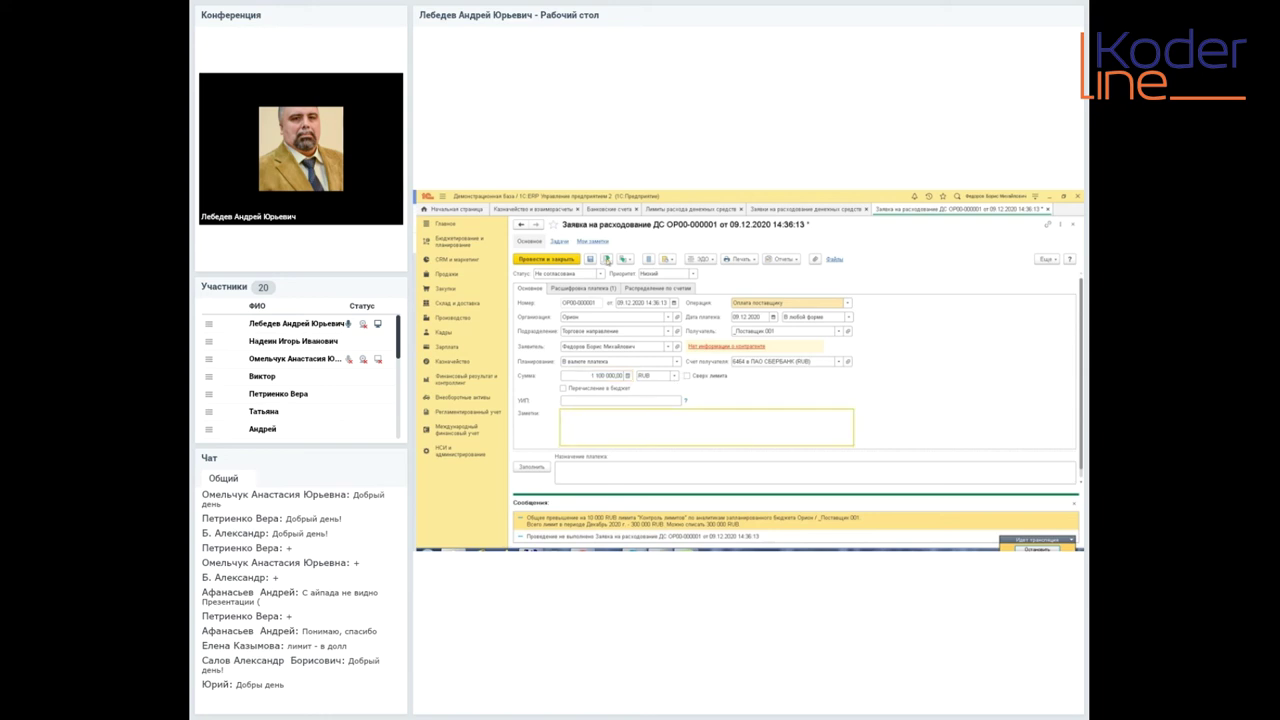
pyautogui.click(607, 259)
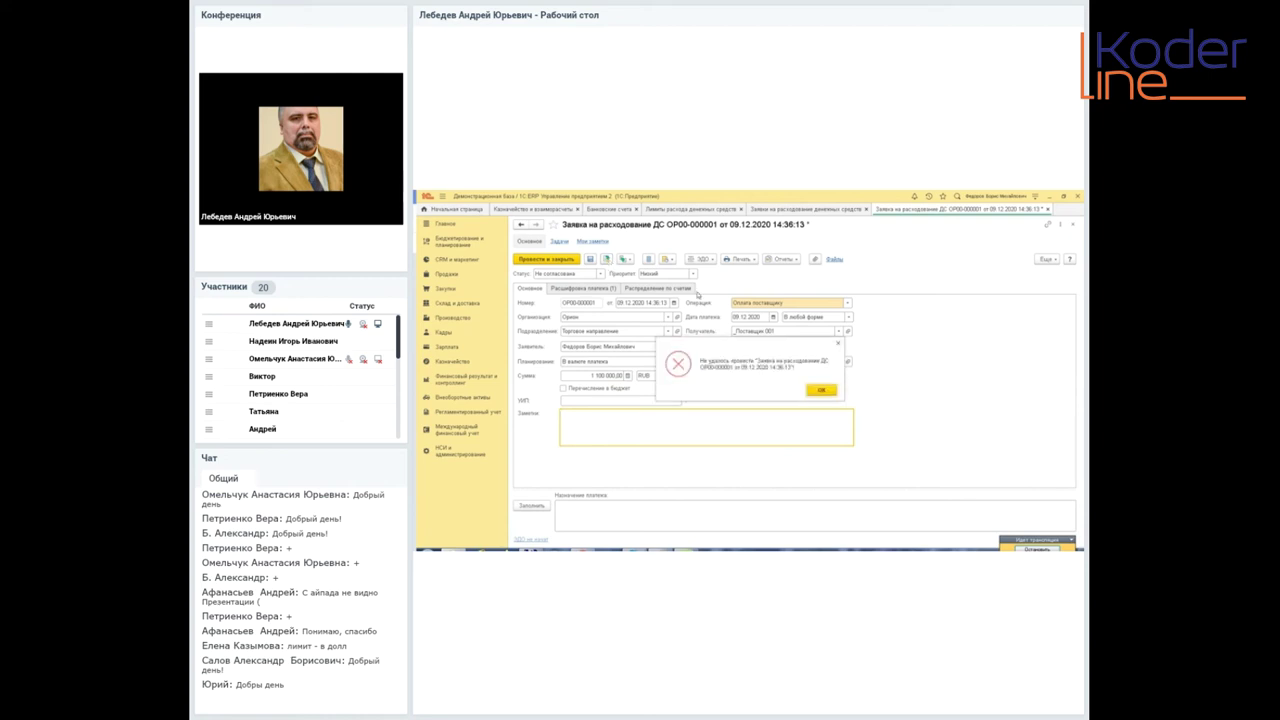
pyautogui.click(828, 391)
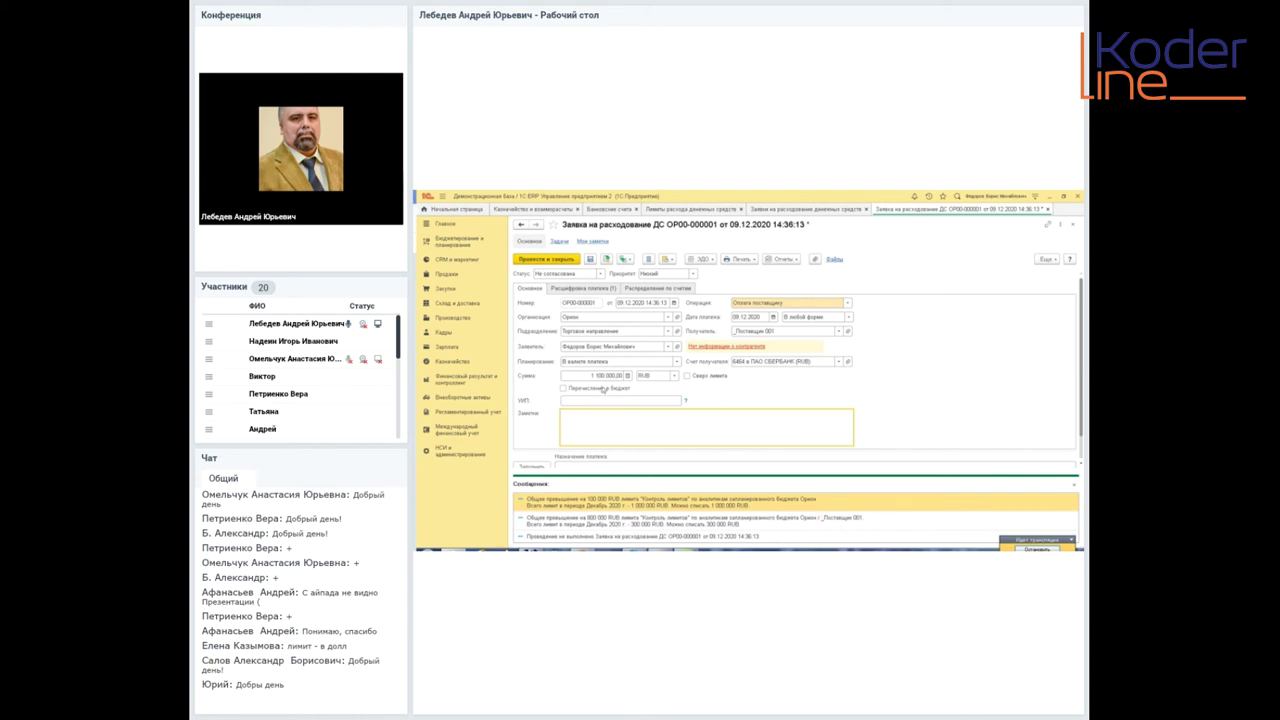
# - Set the request's amount to 290 000 RUB, post the request and close it
pyautogui.click(596, 377)
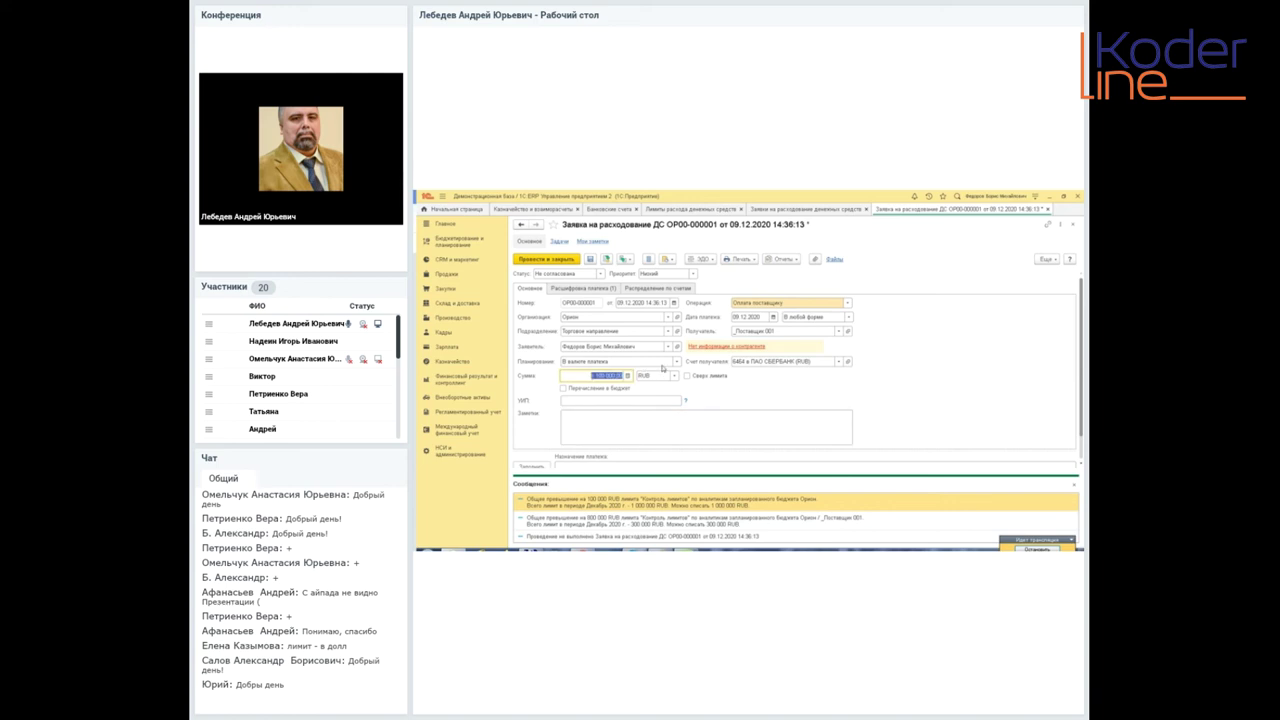
pyautogui.write('280 000')
pyautogui.click(660, 438)
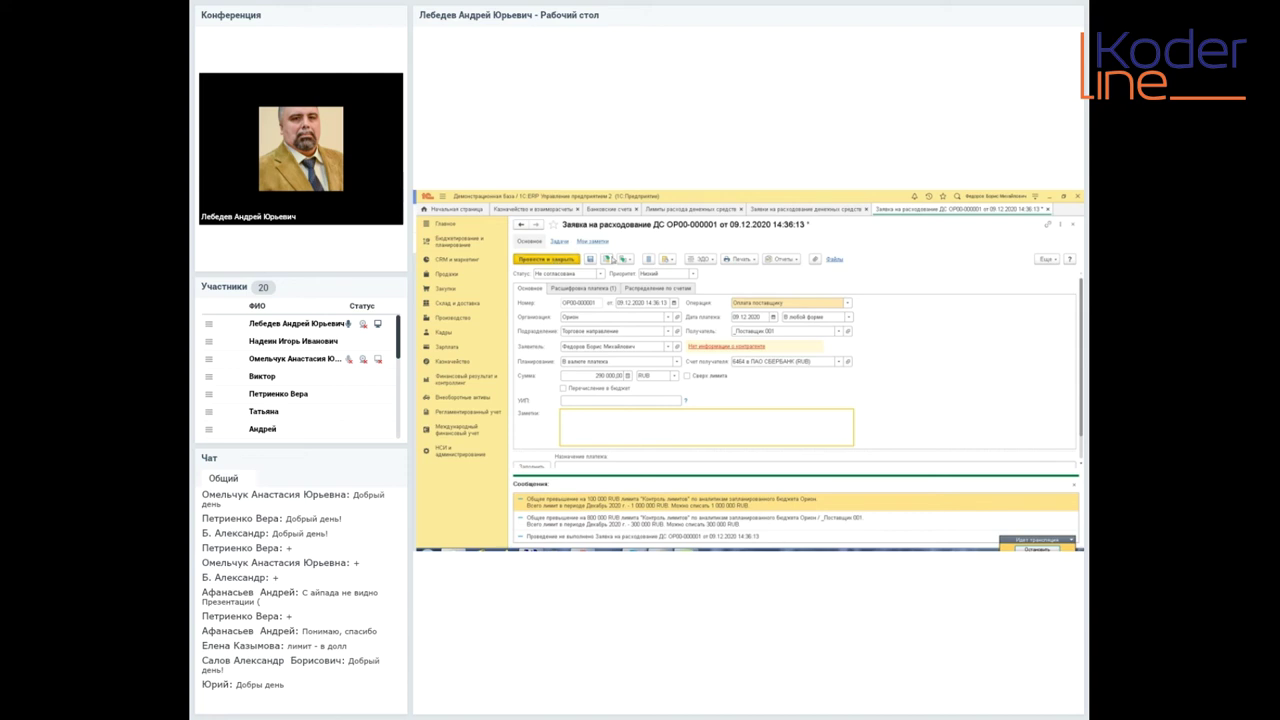
pyautogui.click(607, 258)
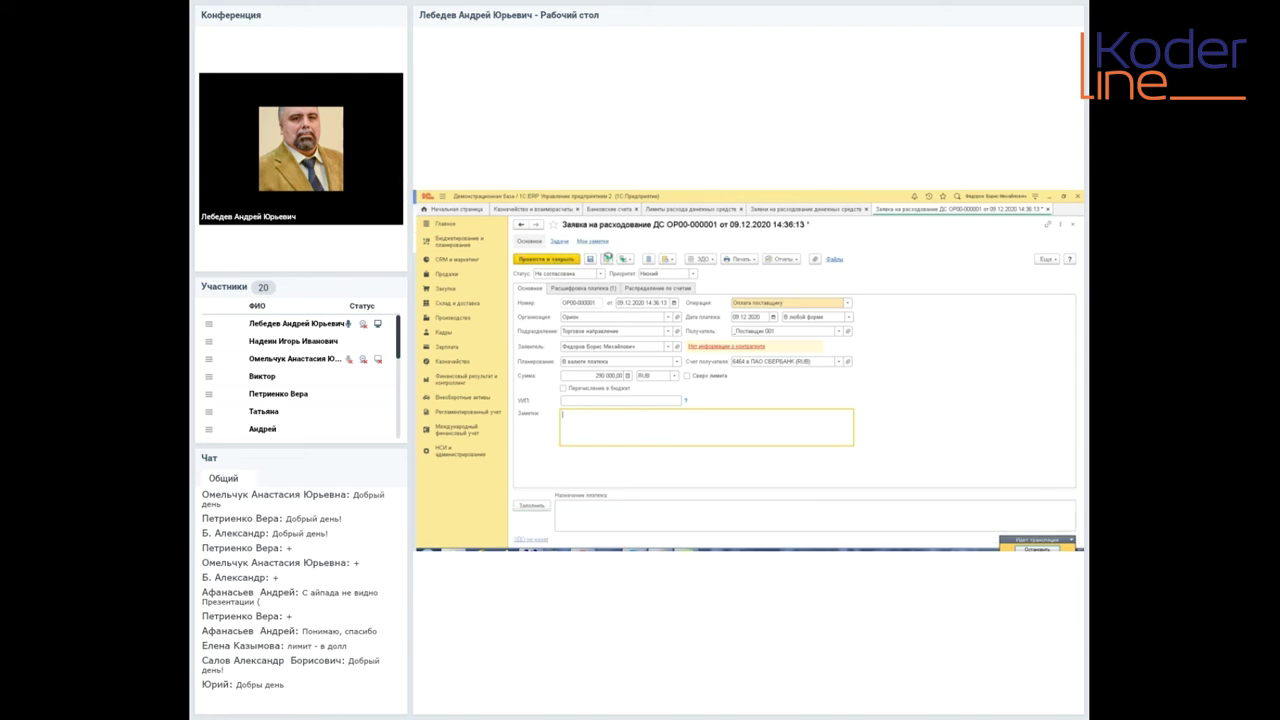
pyautogui.click(607, 258)
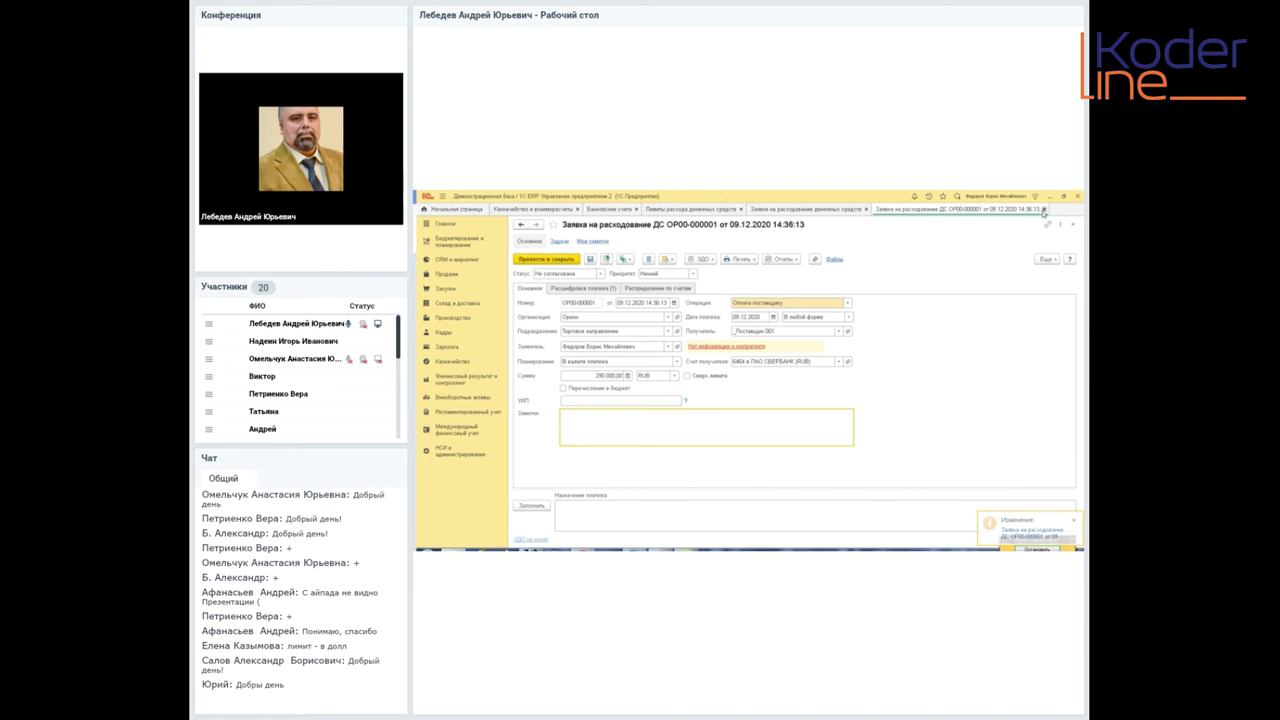
pyautogui.click(1043, 210)
# - Open the 12 000 RUB expense request from the list and view the recipients offered for it
pyautogui.click(731, 472)
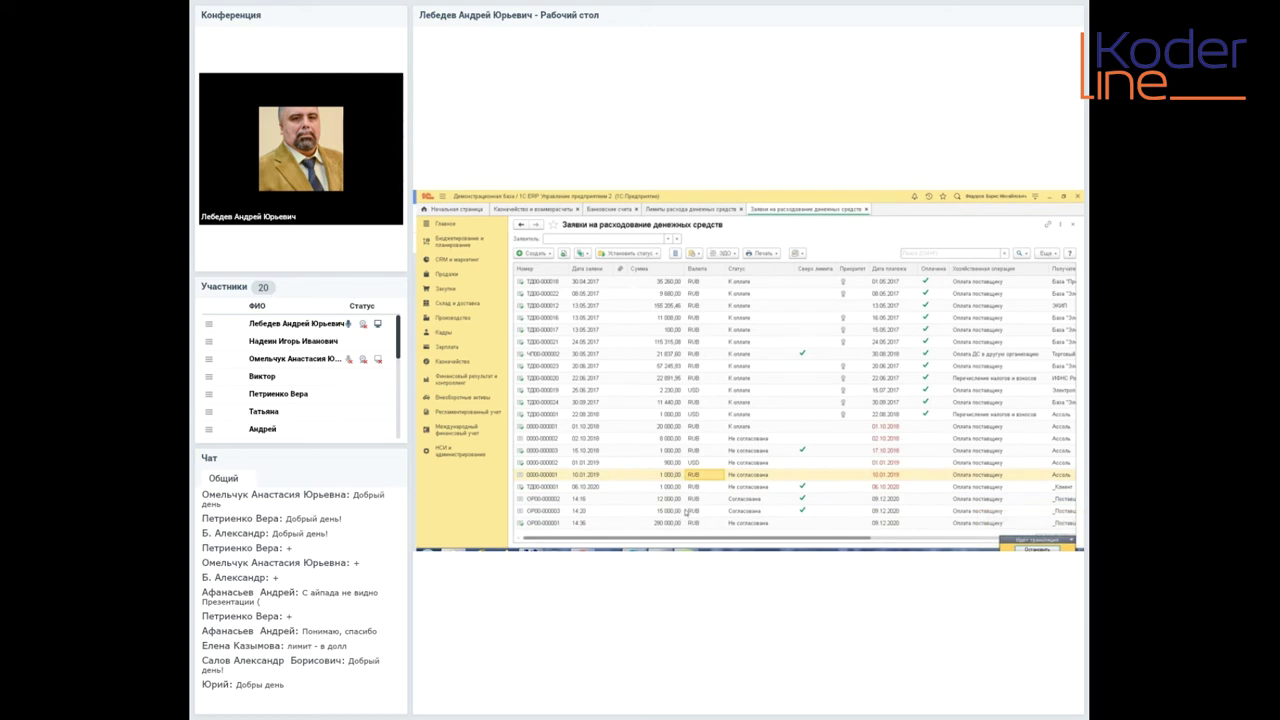
pyautogui.click(654, 524)
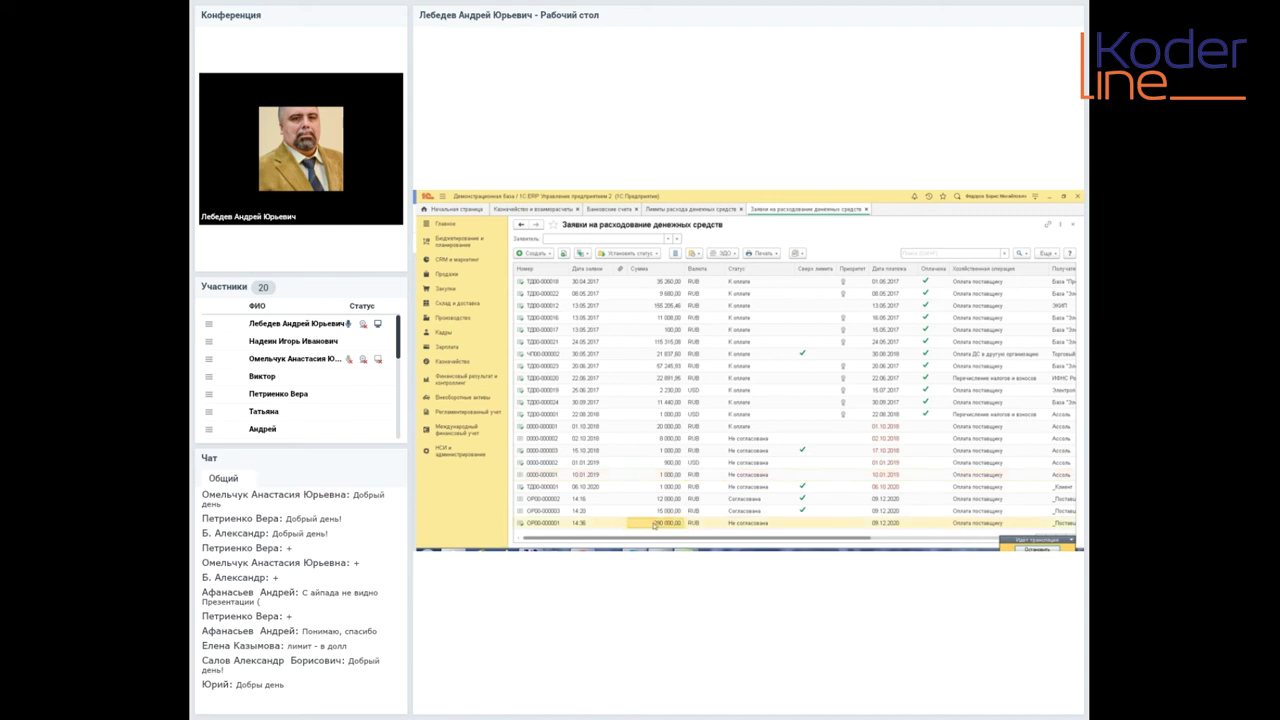
pyautogui.click(661, 499)
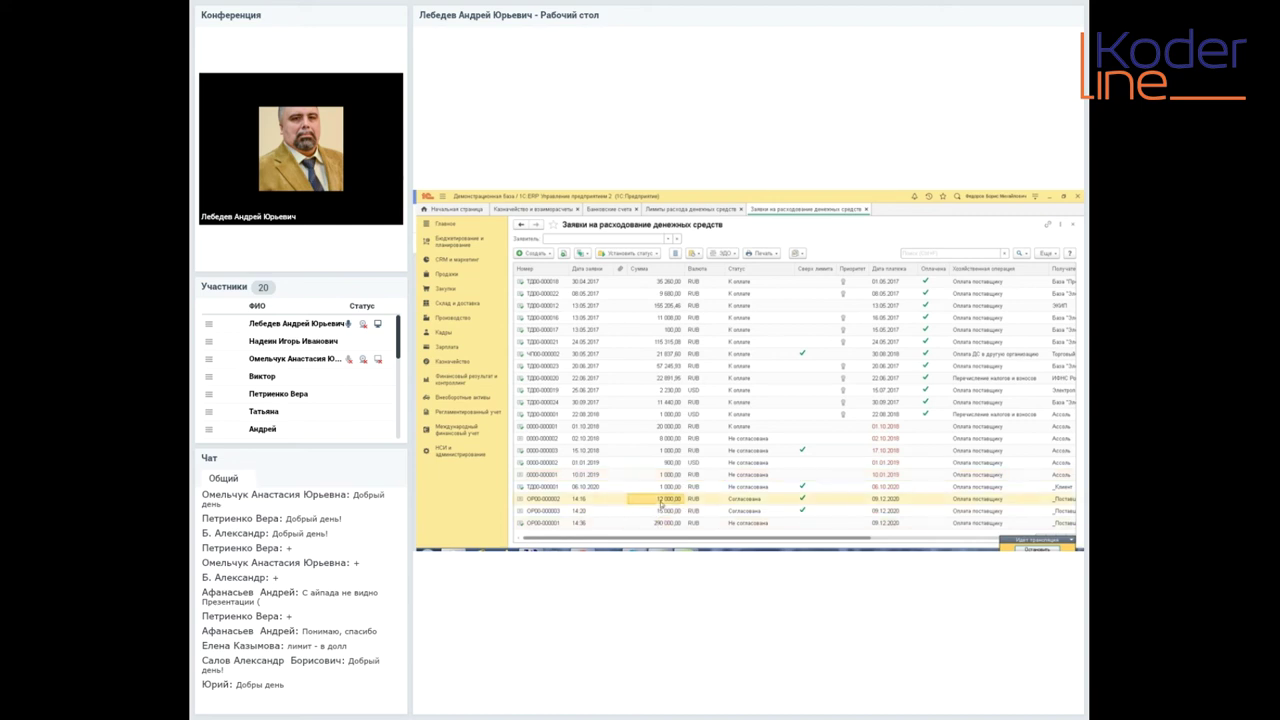
pyautogui.doubleClick(661, 499)
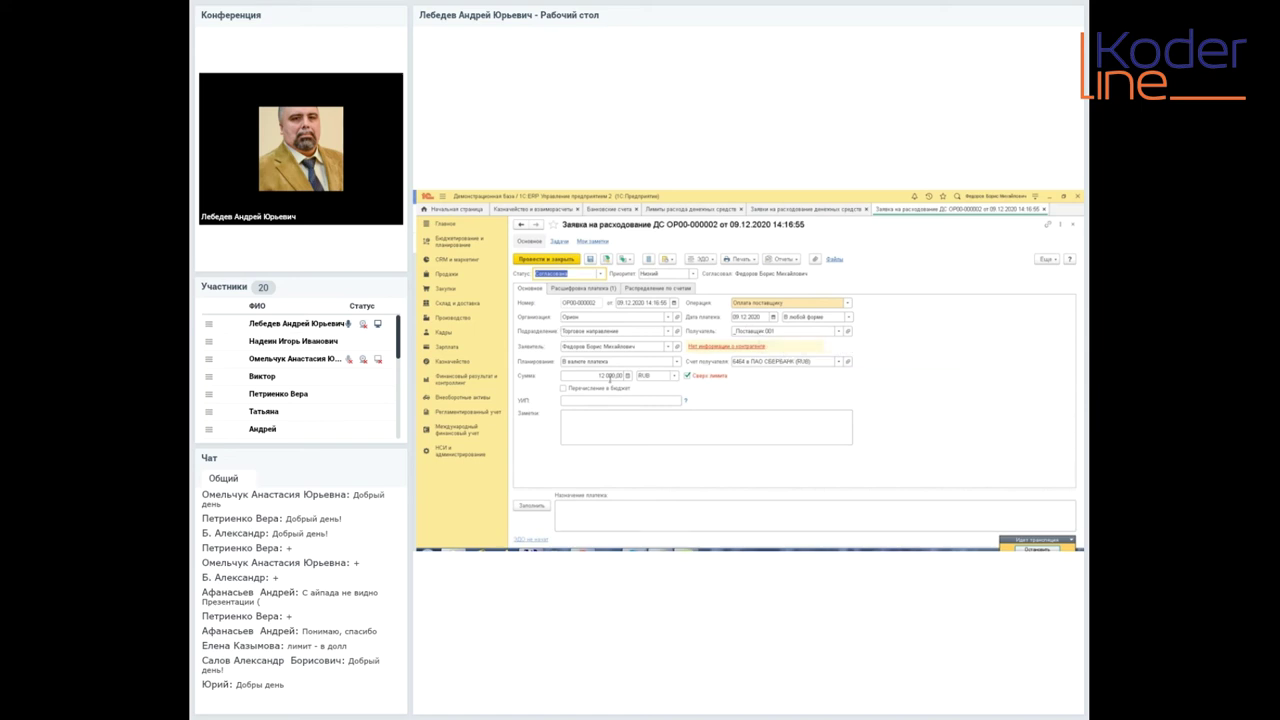
pyautogui.click(838, 331)
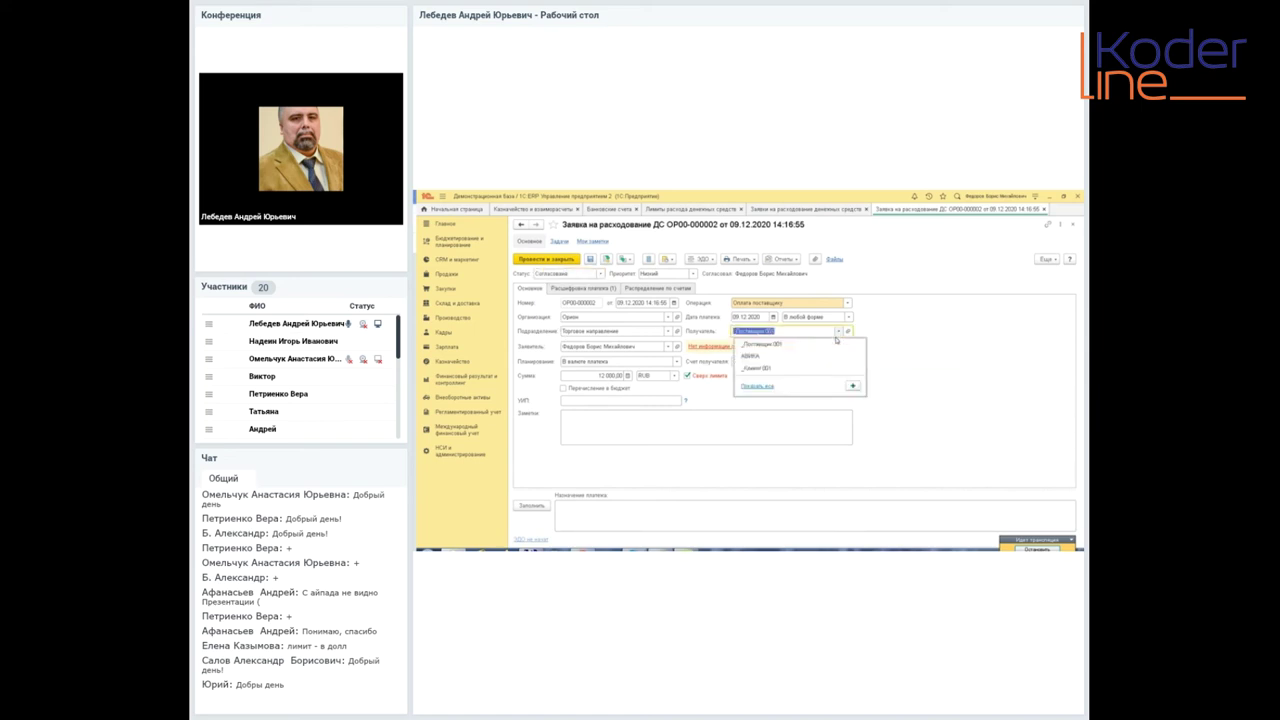
pyautogui.press('Escape')
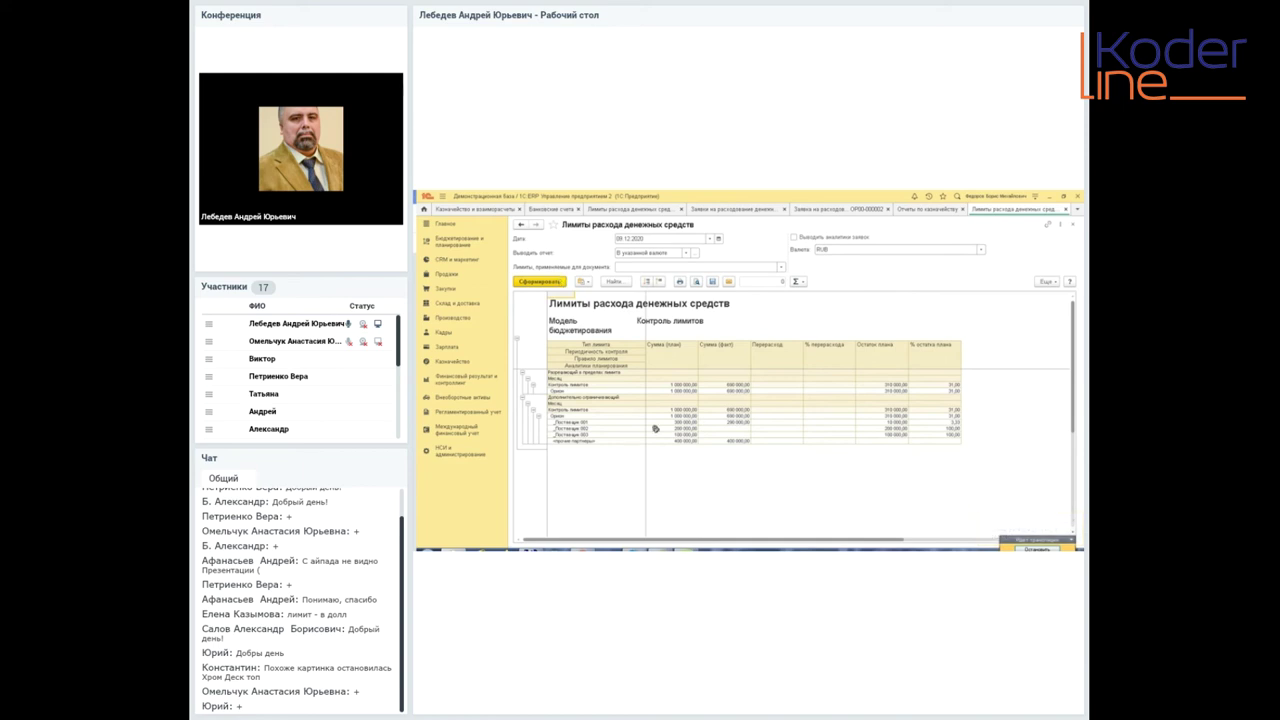
# - Examine the planned and actual amounts per supplier and for «прочие партнеры» in the cash expense limits report, then close it
pyautogui.click(598, 440)
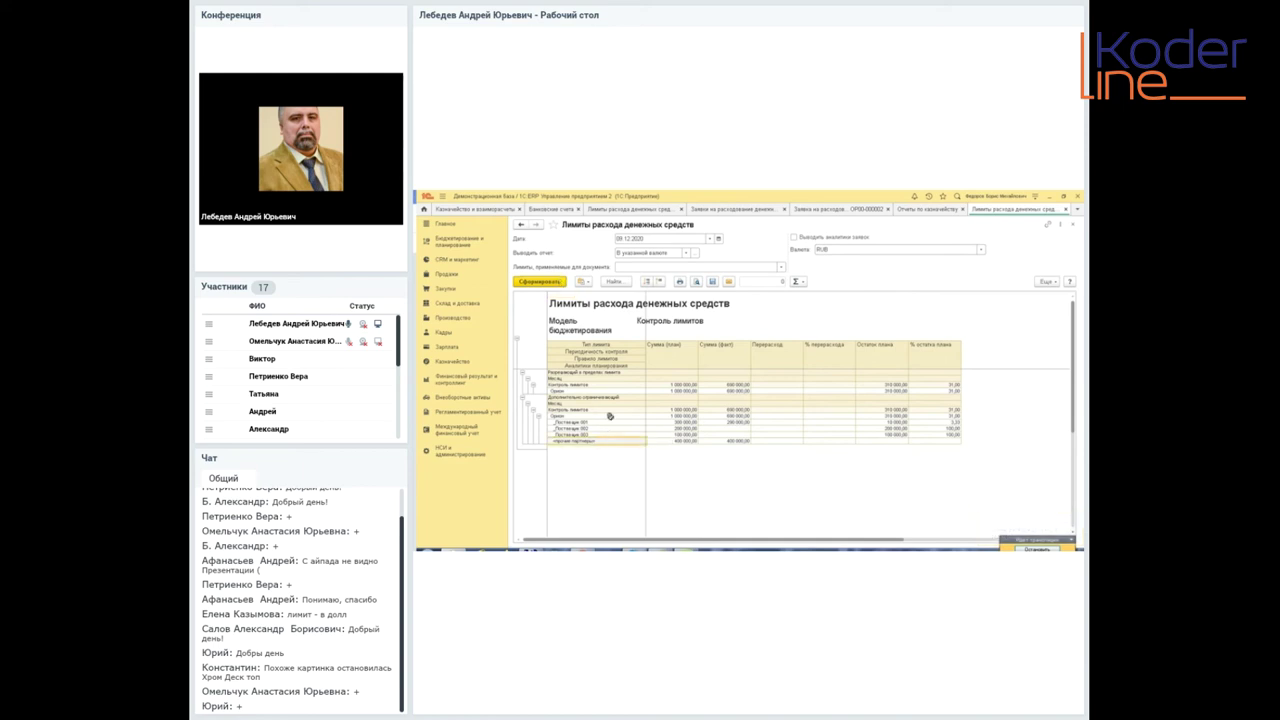
pyautogui.click(680, 404)
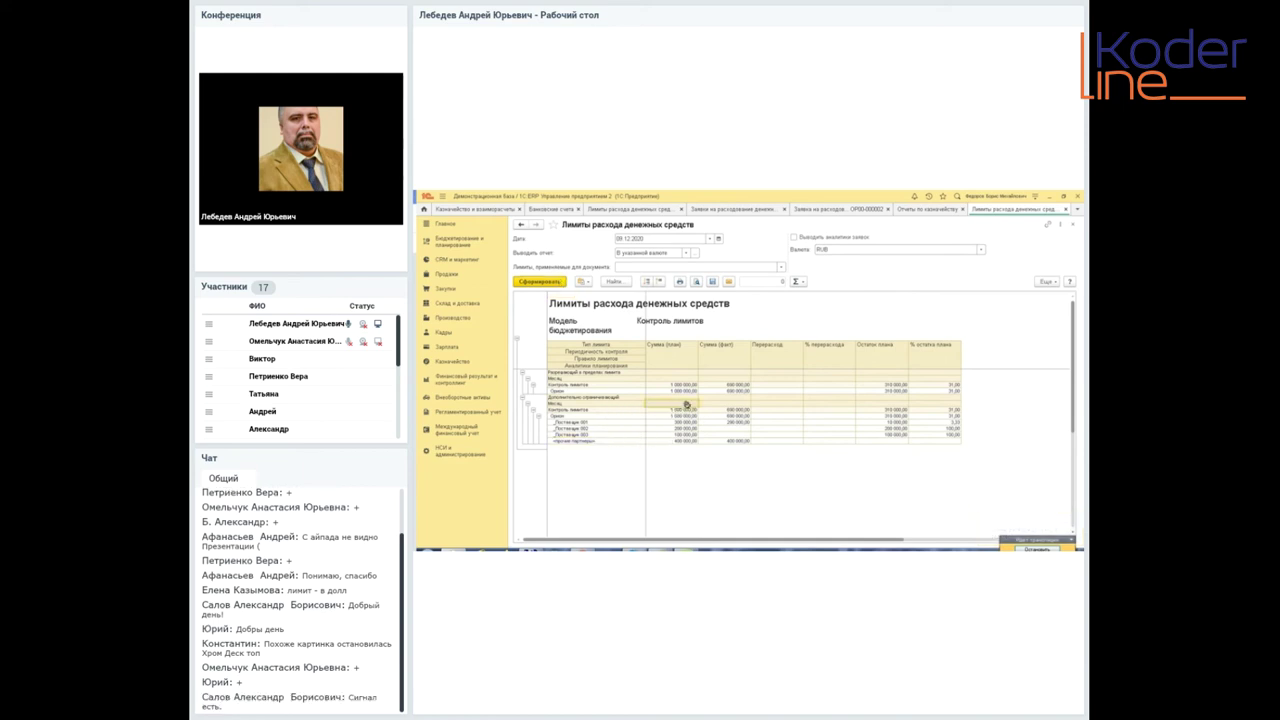
pyautogui.click(726, 440)
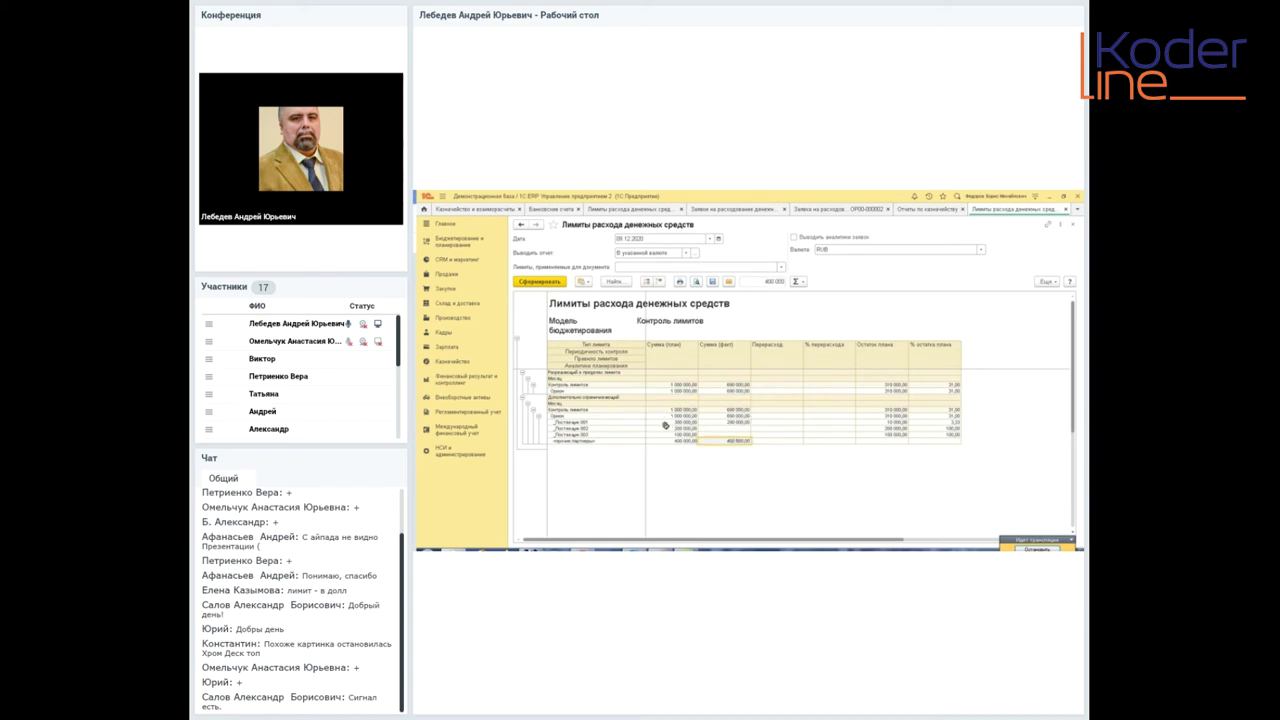
pyautogui.moveTo(613, 424); pyautogui.dragTo(678, 435)
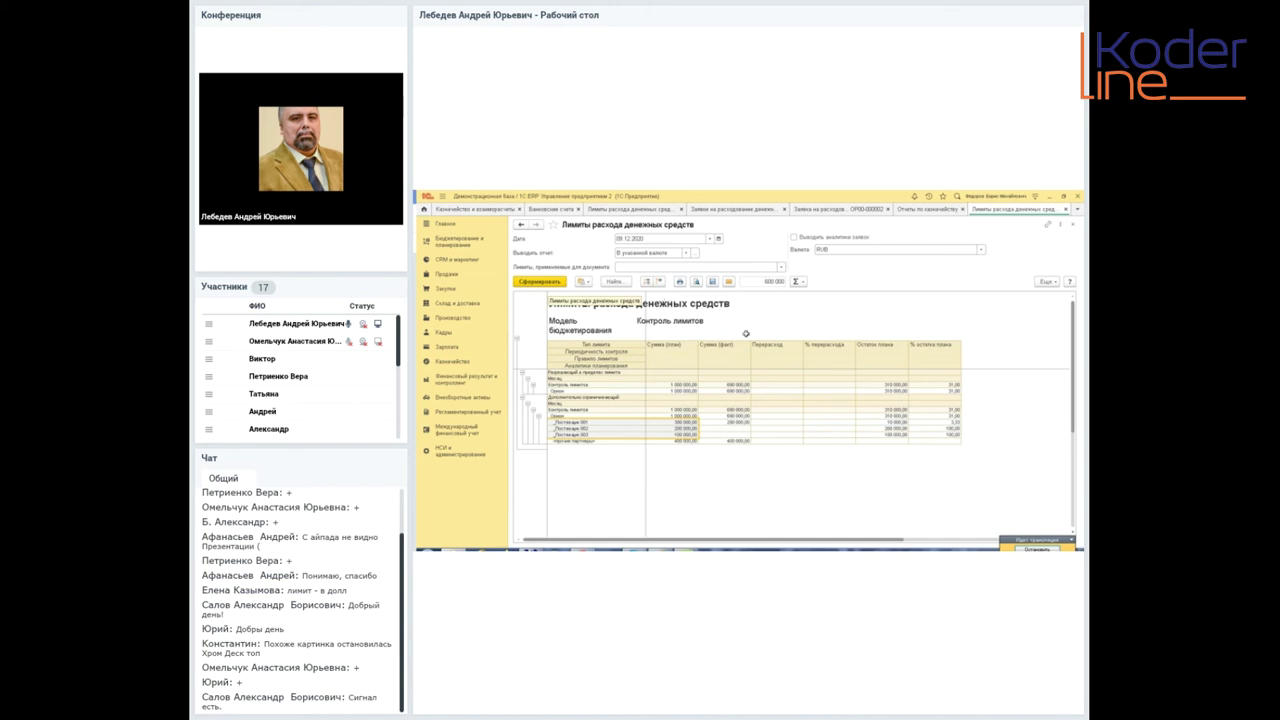
pyautogui.click(1066, 209)
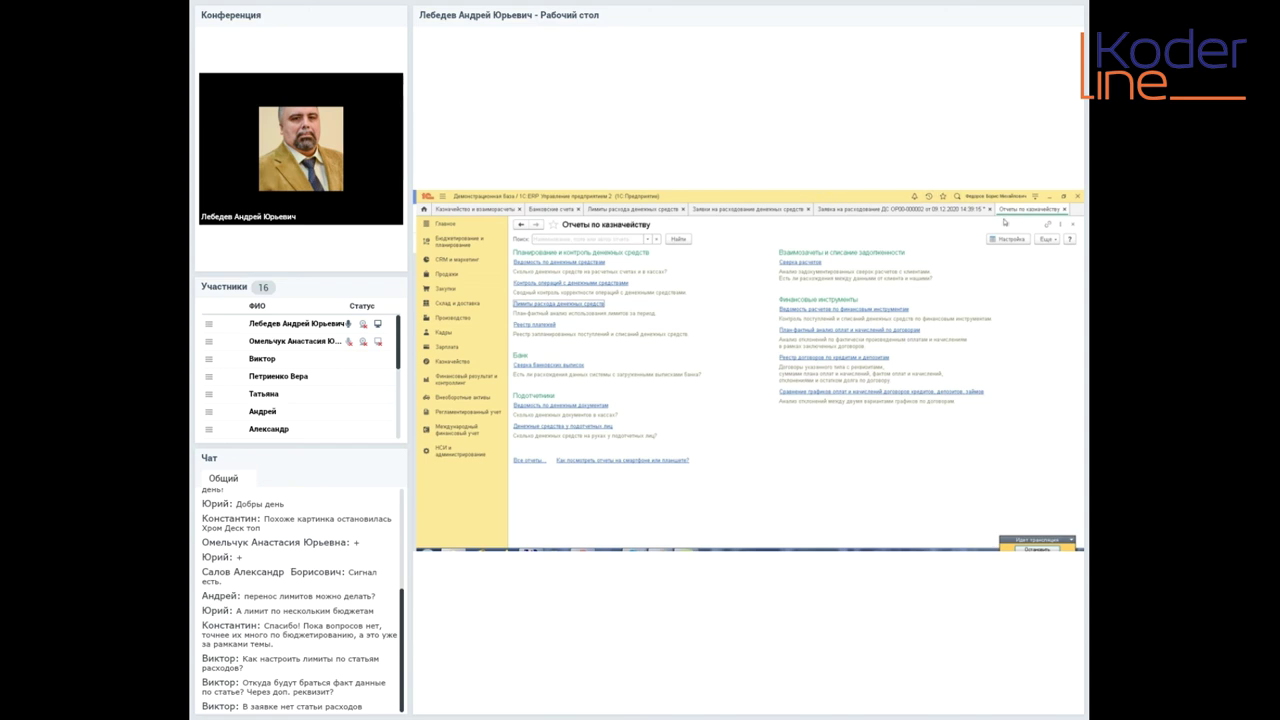
# - Open the budgeting settings and check «Статьи расходов» among the analytics available for the «Контроль лимитов» budget item
pyautogui.click(460, 241)
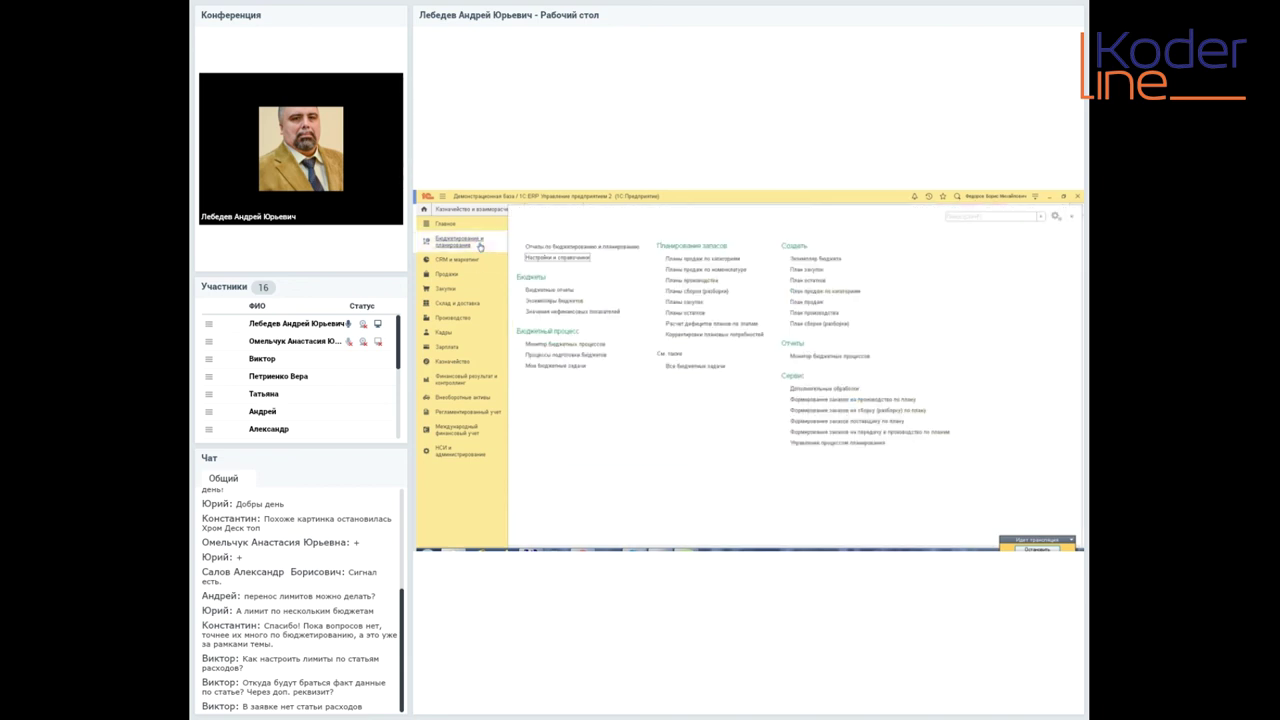
pyautogui.click(560, 258)
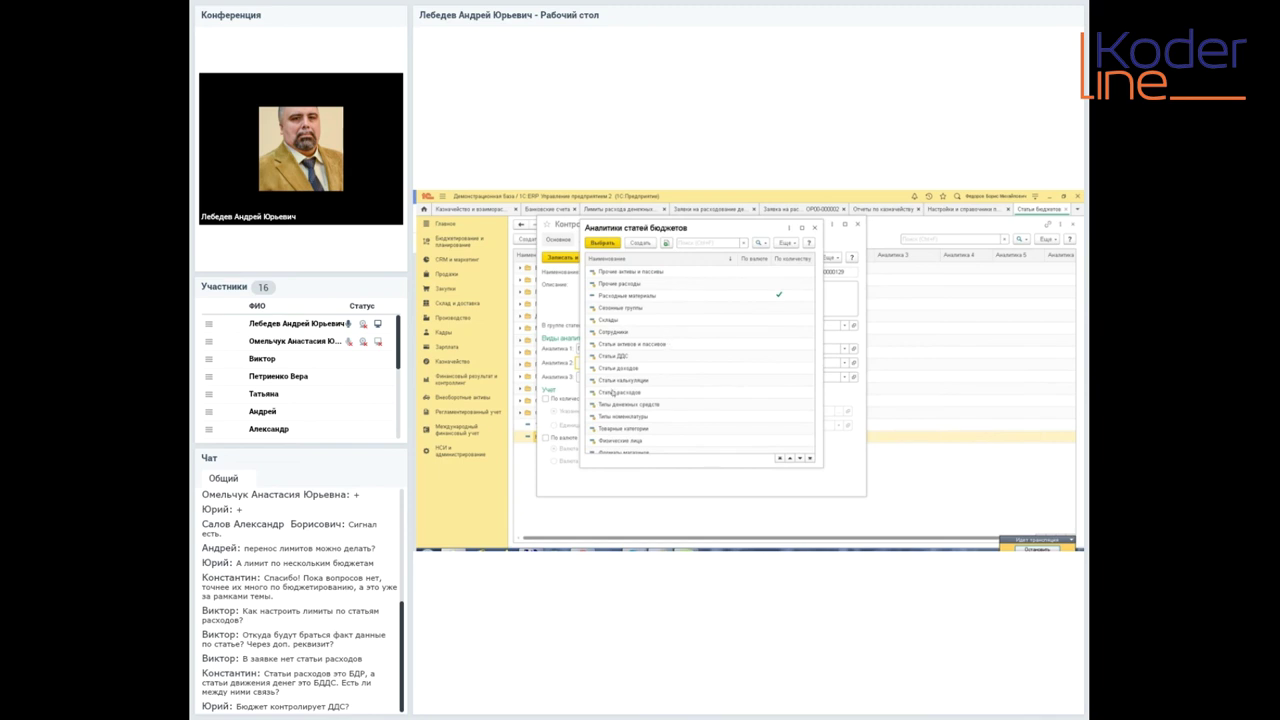
pyautogui.click(615, 393)
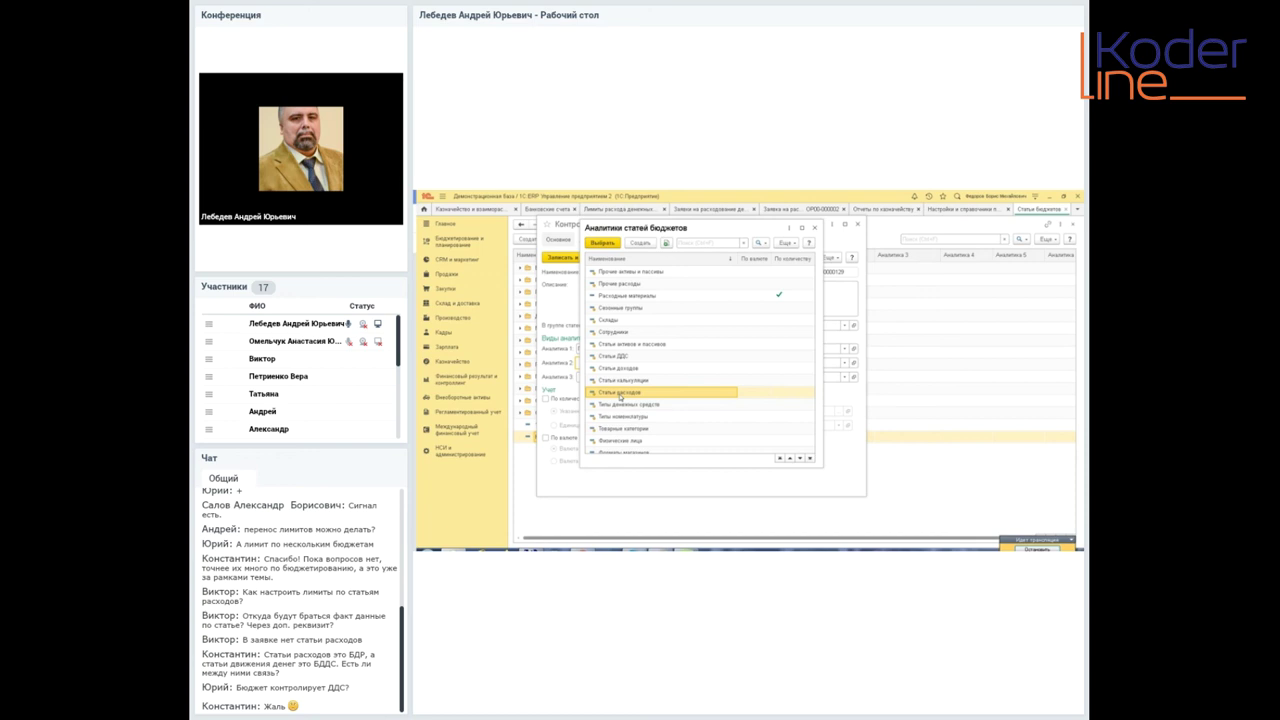
pyautogui.scroll(1, 620, 396)
pyautogui.click(810, 229)
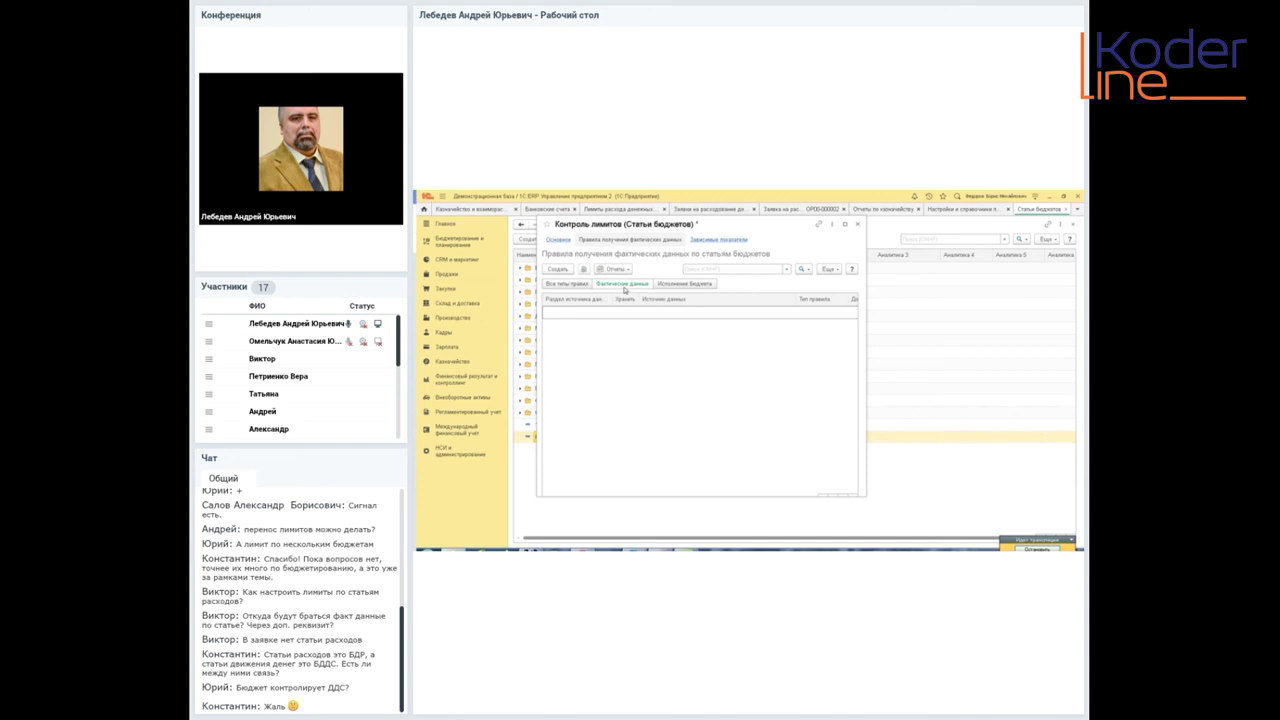
# - Start an actual-data rule for «Контроль лимитов» with «Оперативный учет», «Оплата поставщику» and «Сумма оплаты», and open its additional filter
pyautogui.click(624, 289)
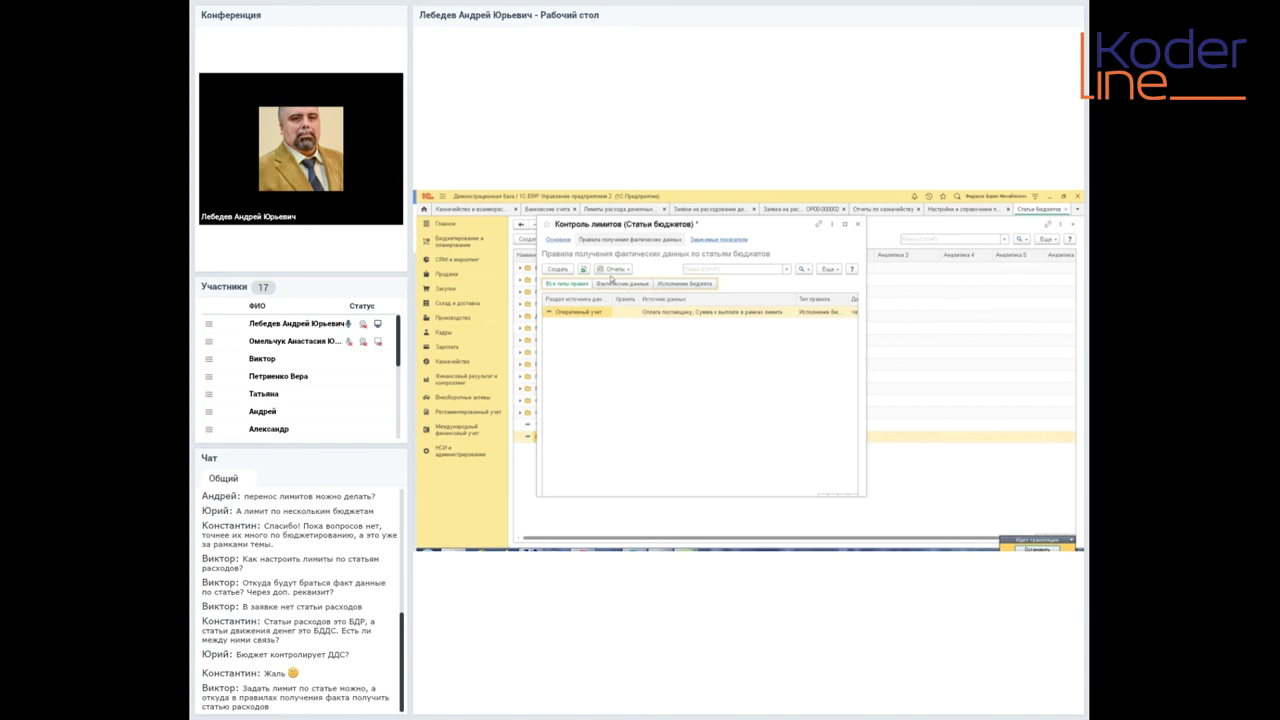
pyautogui.click(556, 270)
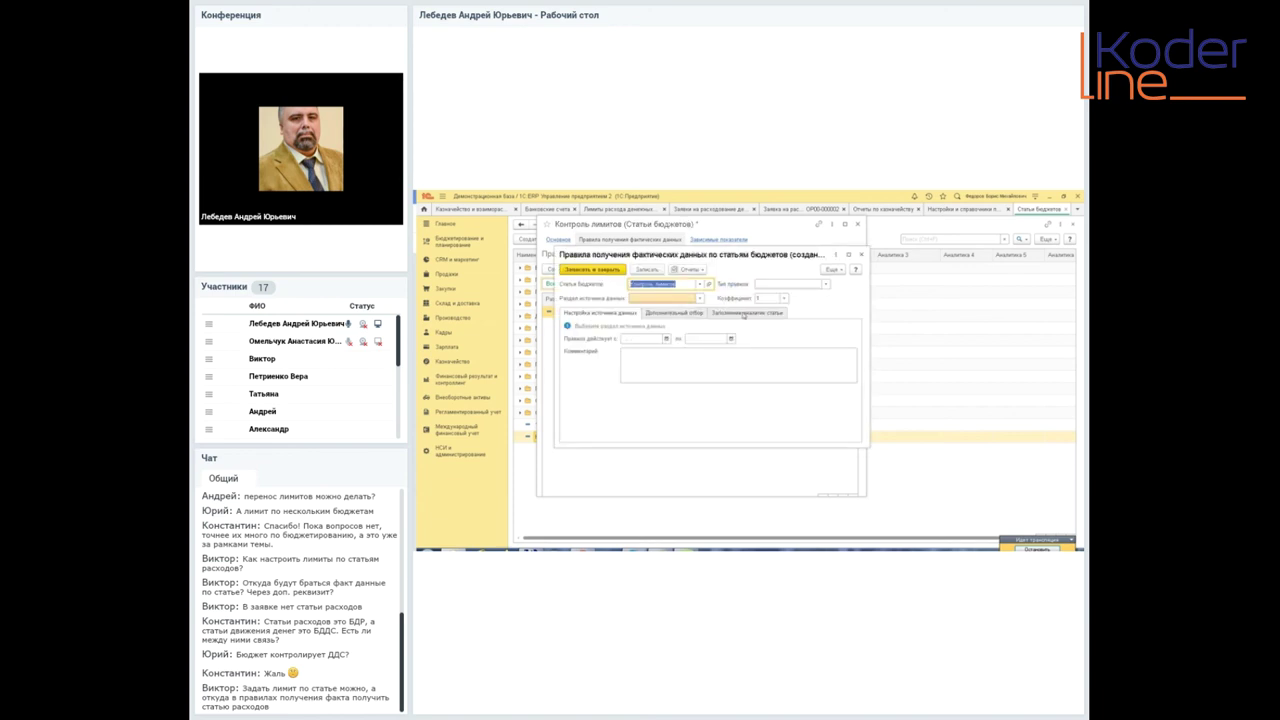
pyautogui.click(700, 298)
pyautogui.click(681, 312)
pyautogui.click(720, 328)
pyautogui.click(683, 341)
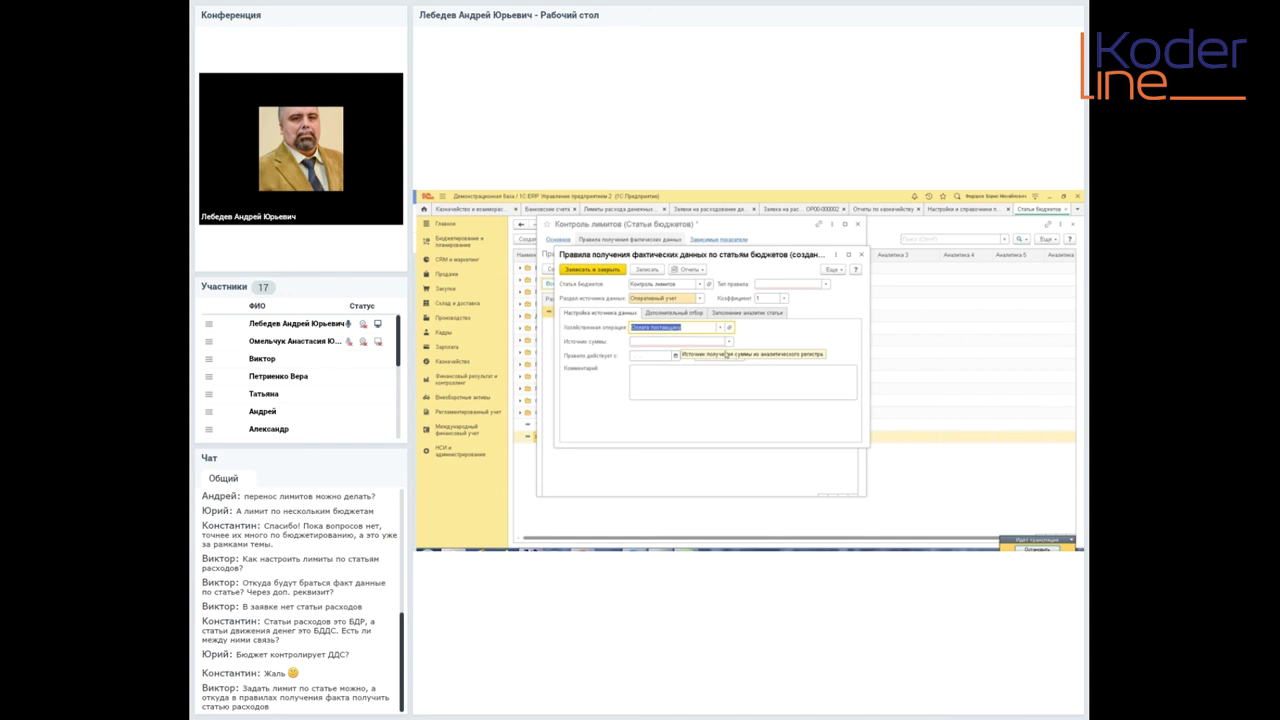
pyautogui.click(729, 341)
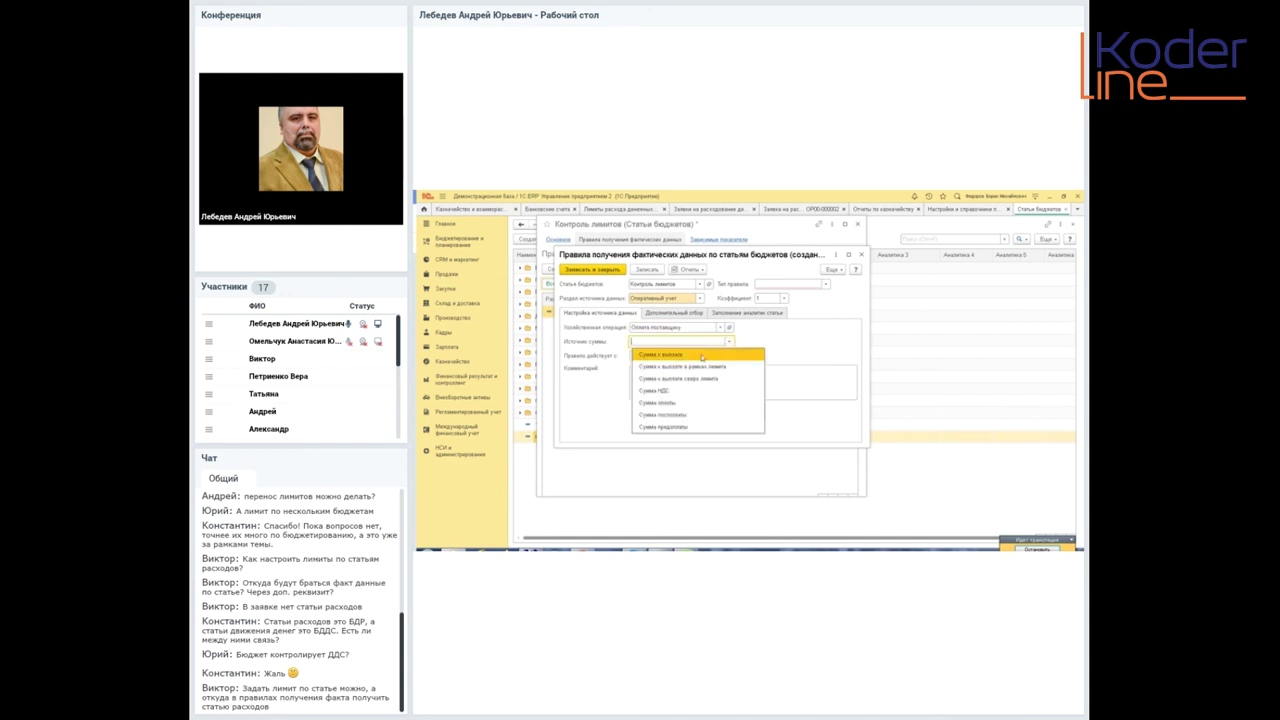
pyautogui.click(670, 402)
pyautogui.click(682, 316)
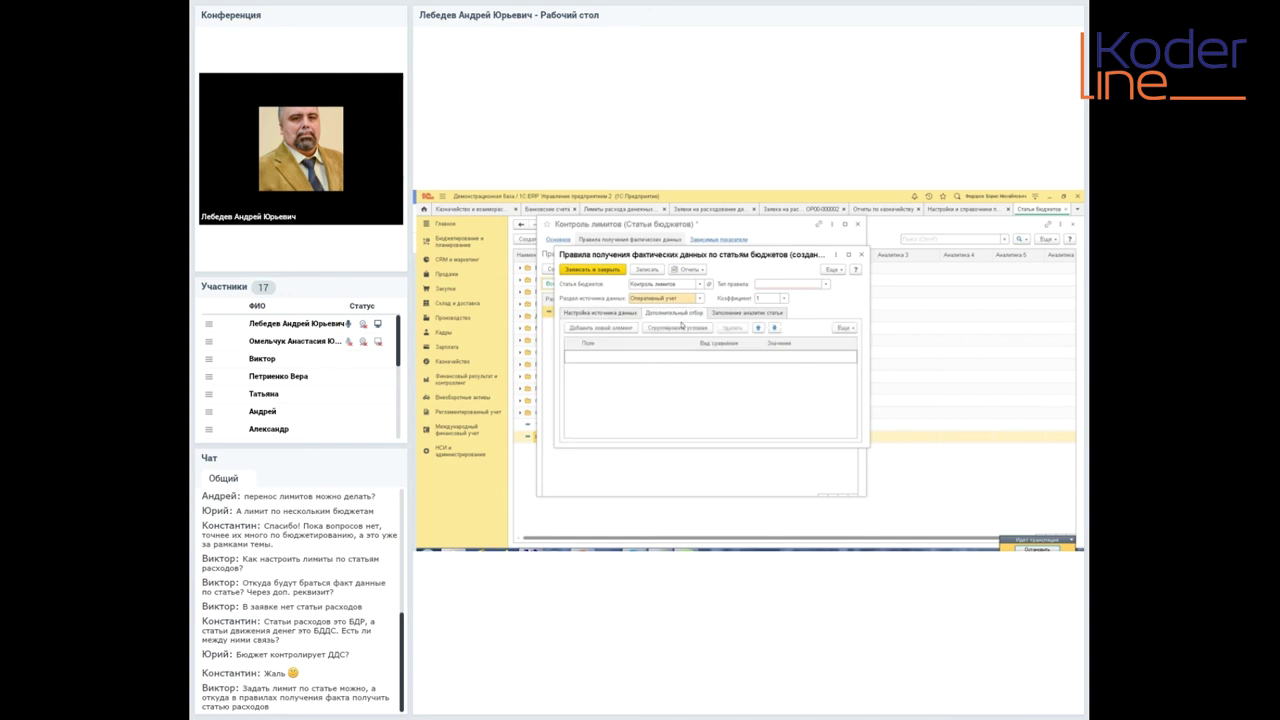